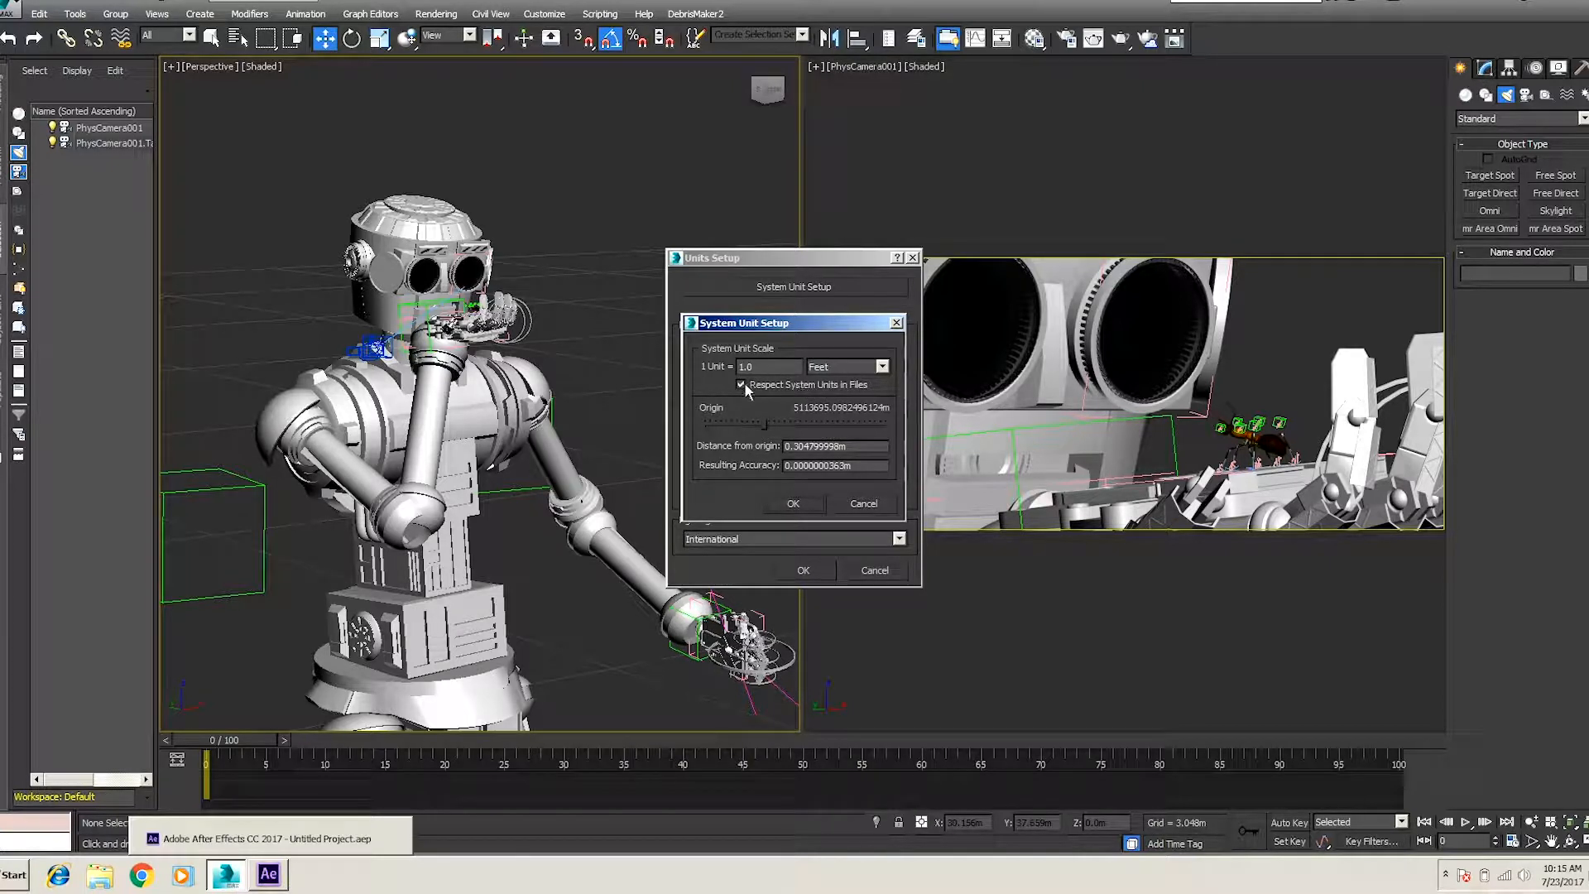
Step: Accept the units setup with 1 system unit equal to 1.0 Feet and metric display units in Meters
{"action": "left_click", "coordinate": [793, 502]}
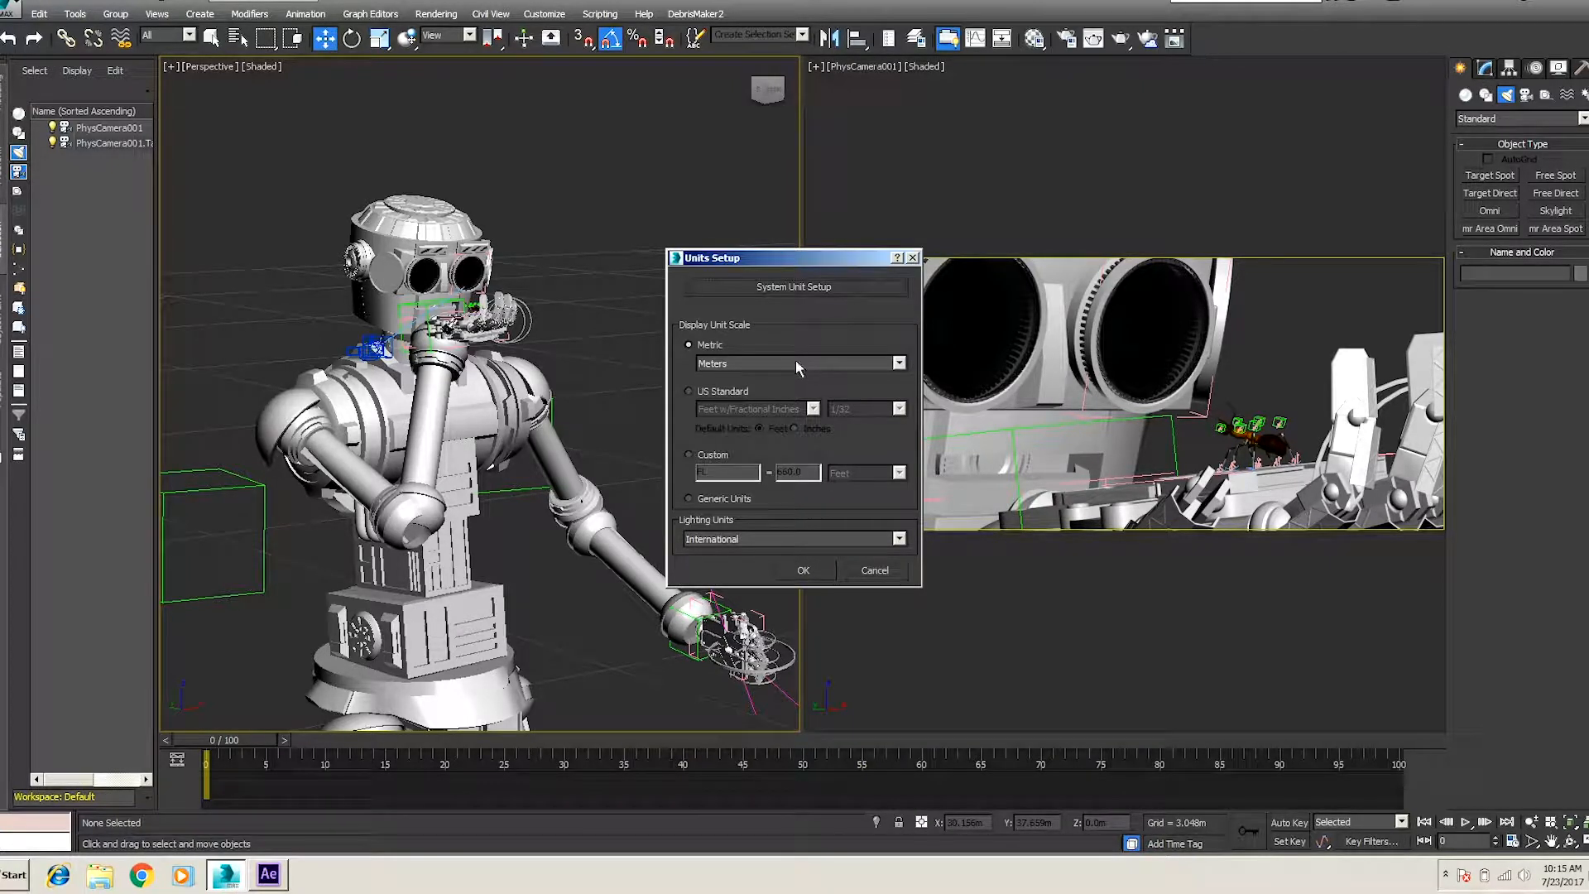
{"action": "left_click", "coordinate": [815, 571]}
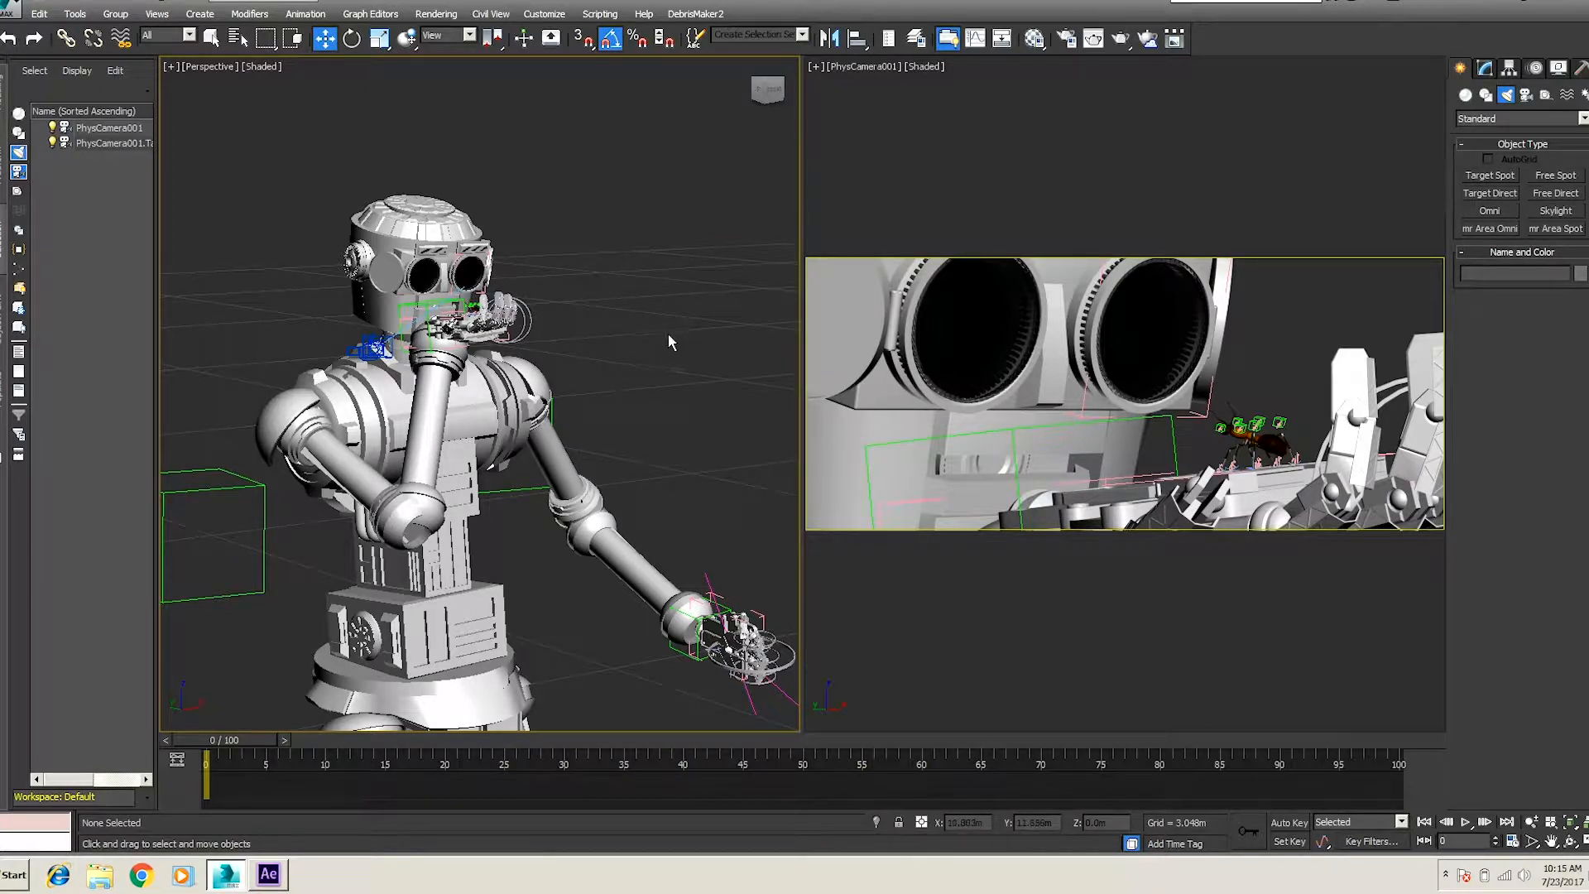
Step: Change the production renderer from the Default Scanline Renderer to NVIDIA mental ray
{"action": "left_click", "coordinate": [1067, 39]}
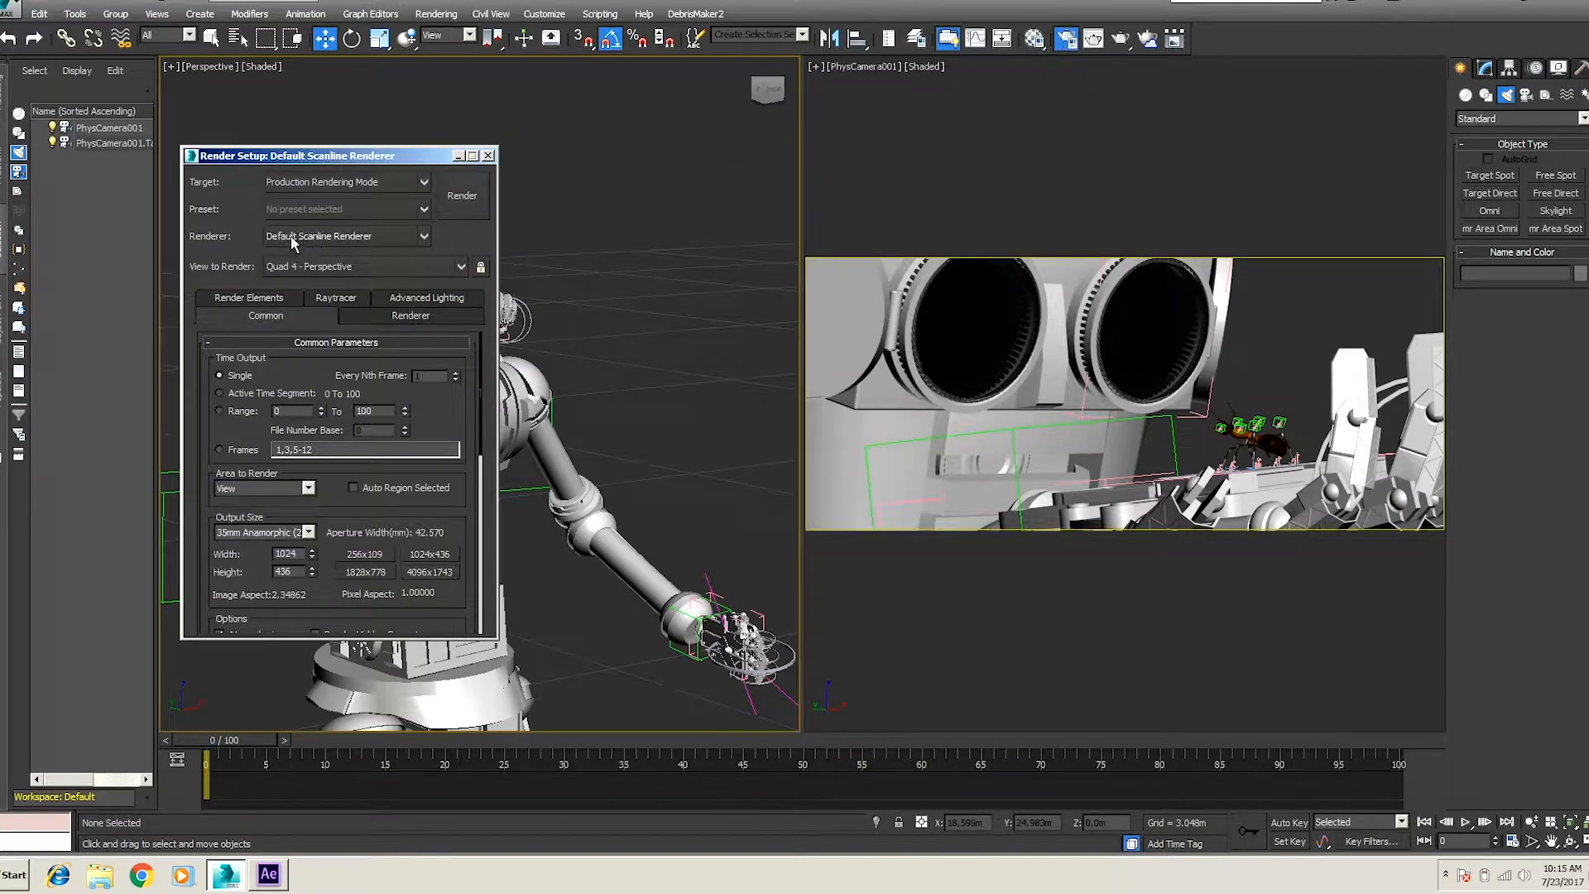
{"action": "left_click", "coordinate": [418, 240]}
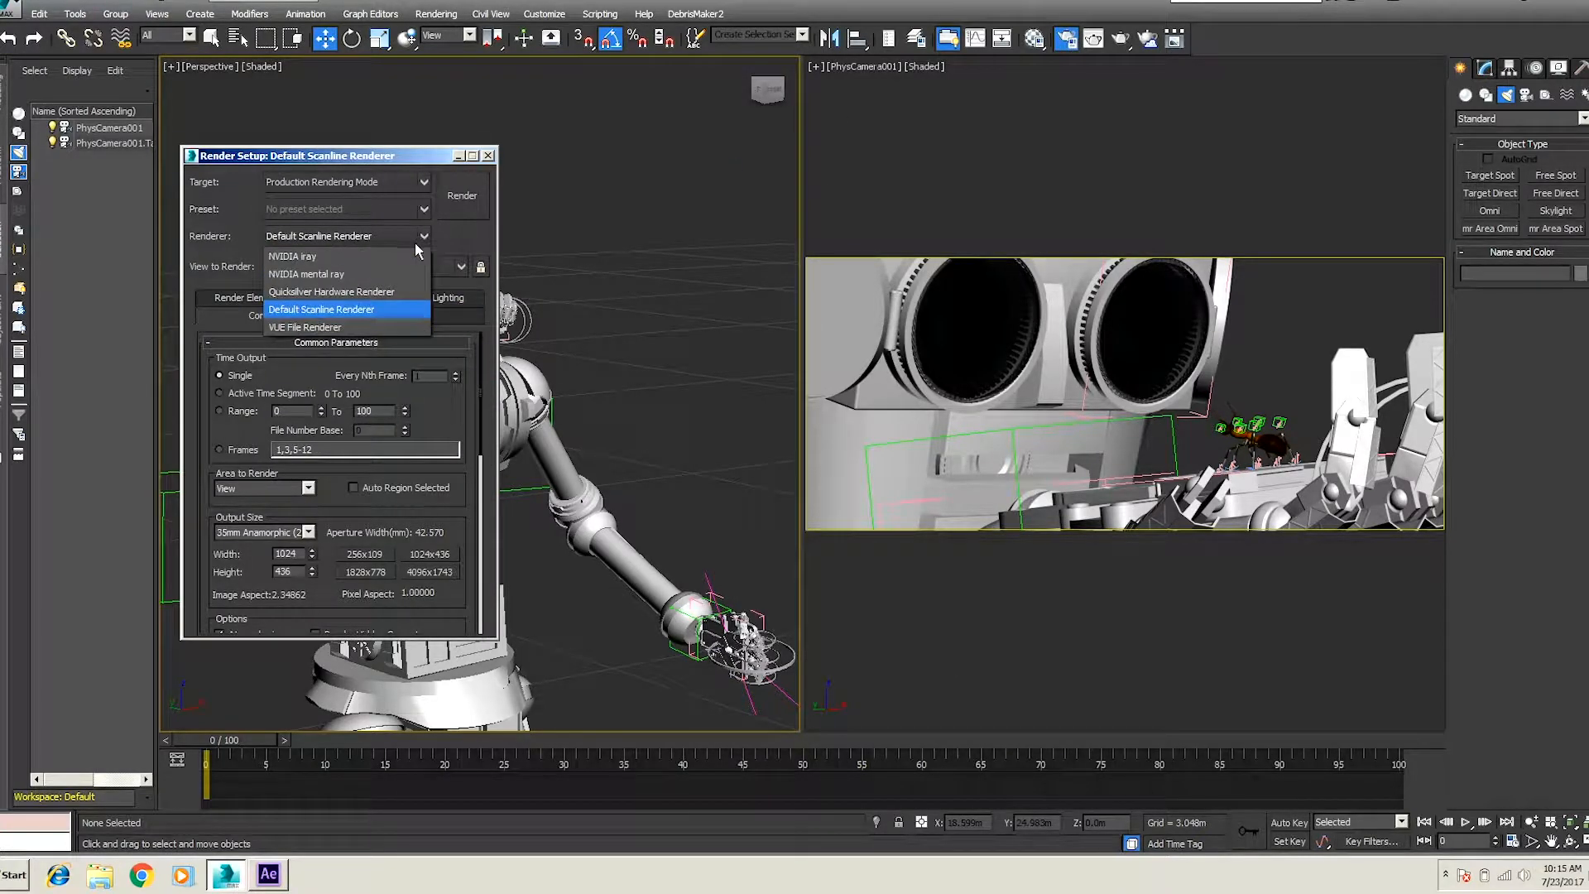
{"action": "left_click", "coordinate": [340, 271]}
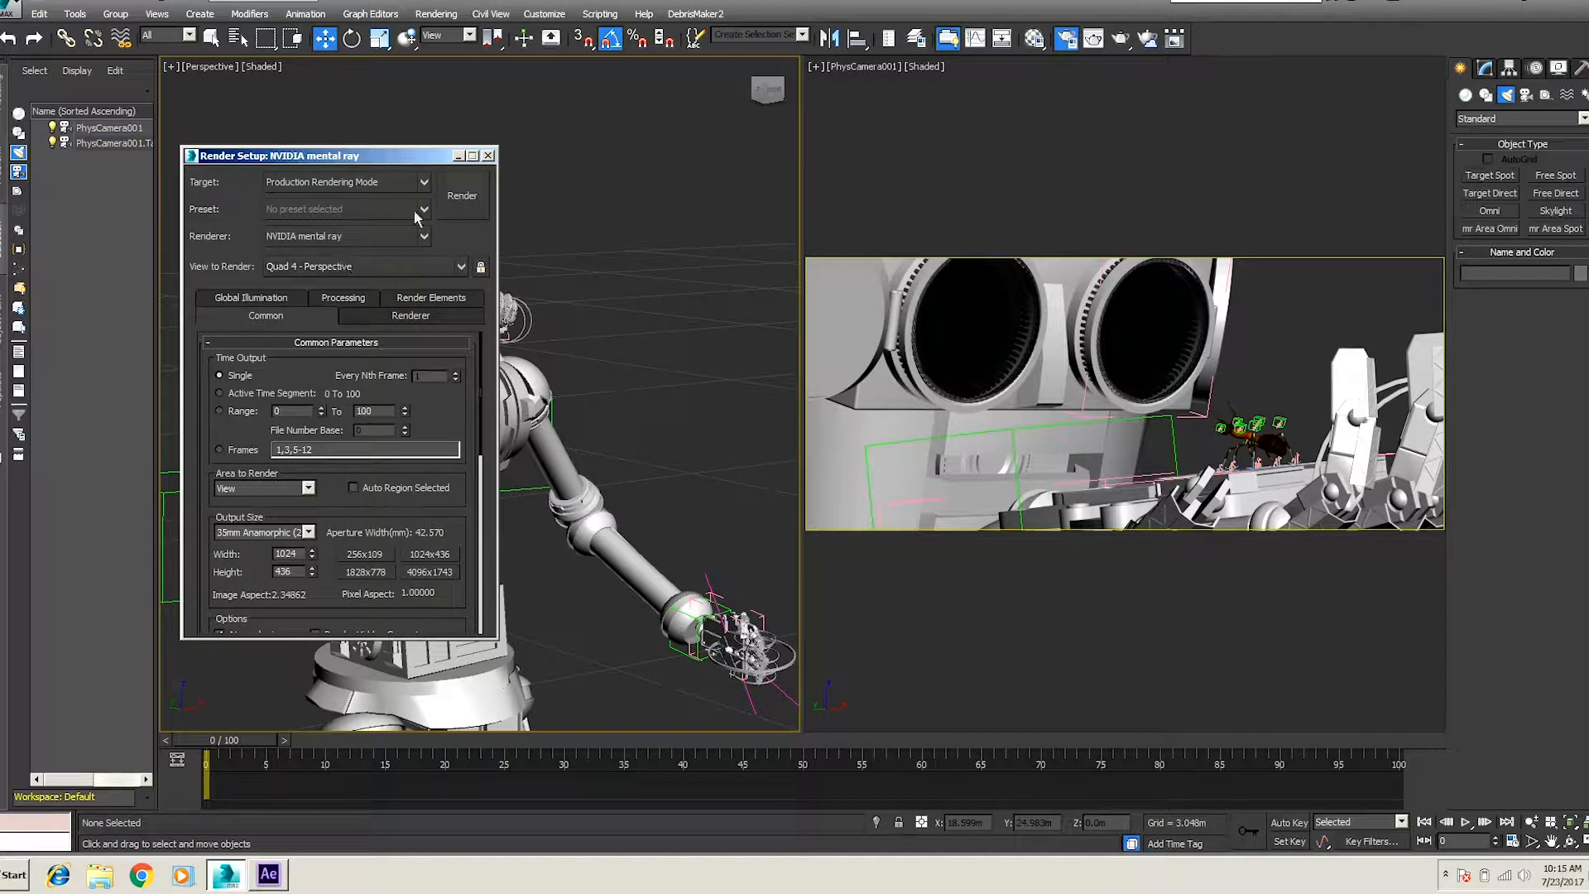
{"action": "left_click", "coordinate": [487, 155]}
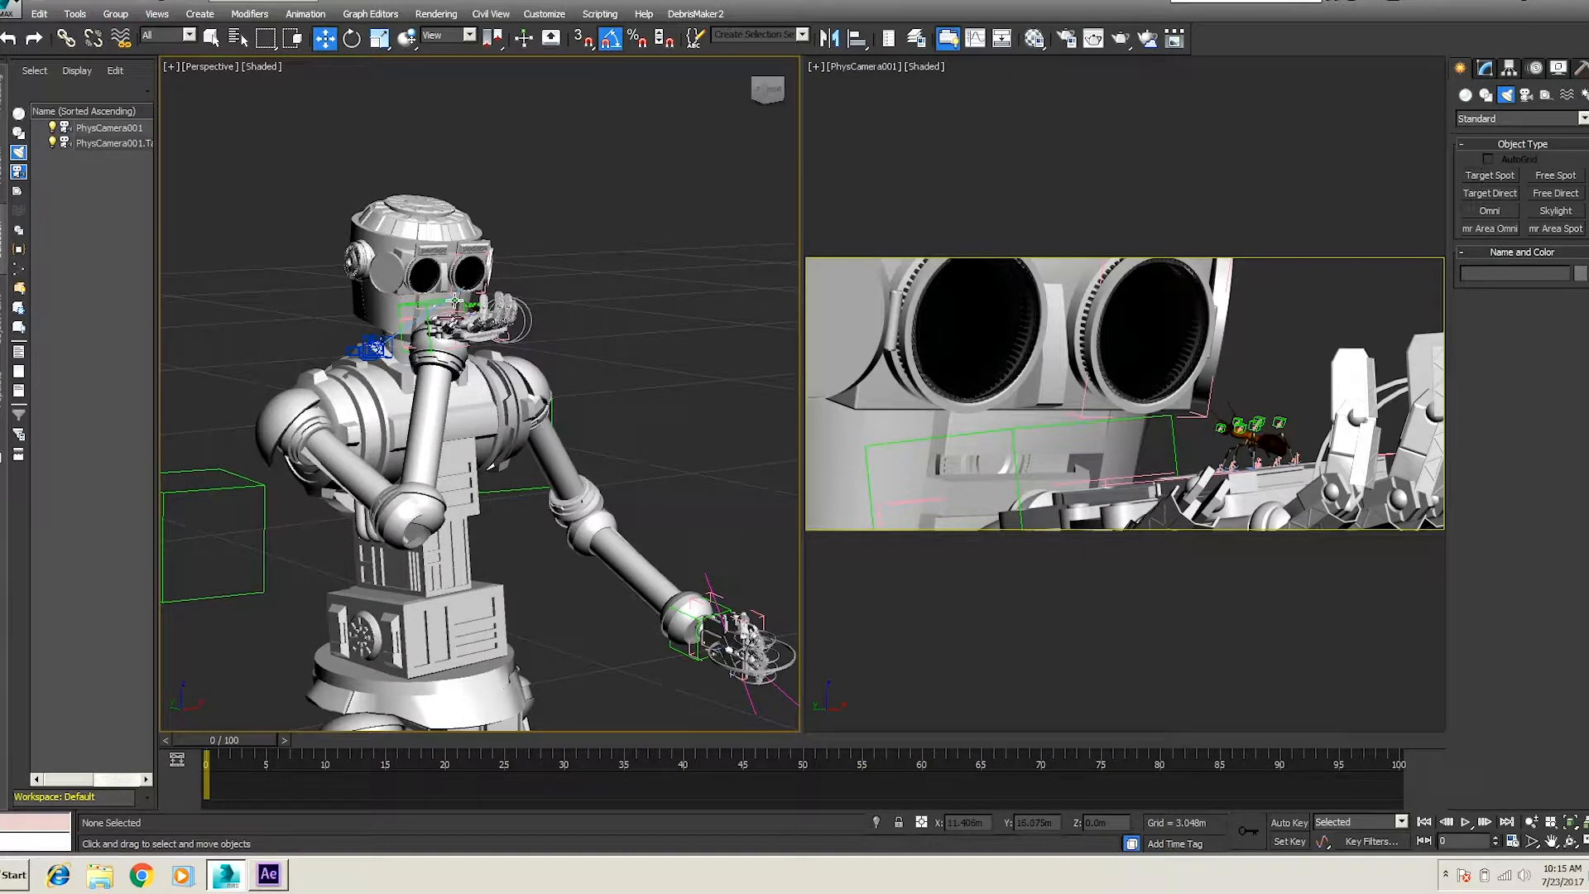
Step: Sample the robot's material into the Material Editor's second slot and review the available Arch & Design templates
{"action": "left_click", "coordinate": [1033, 38]}
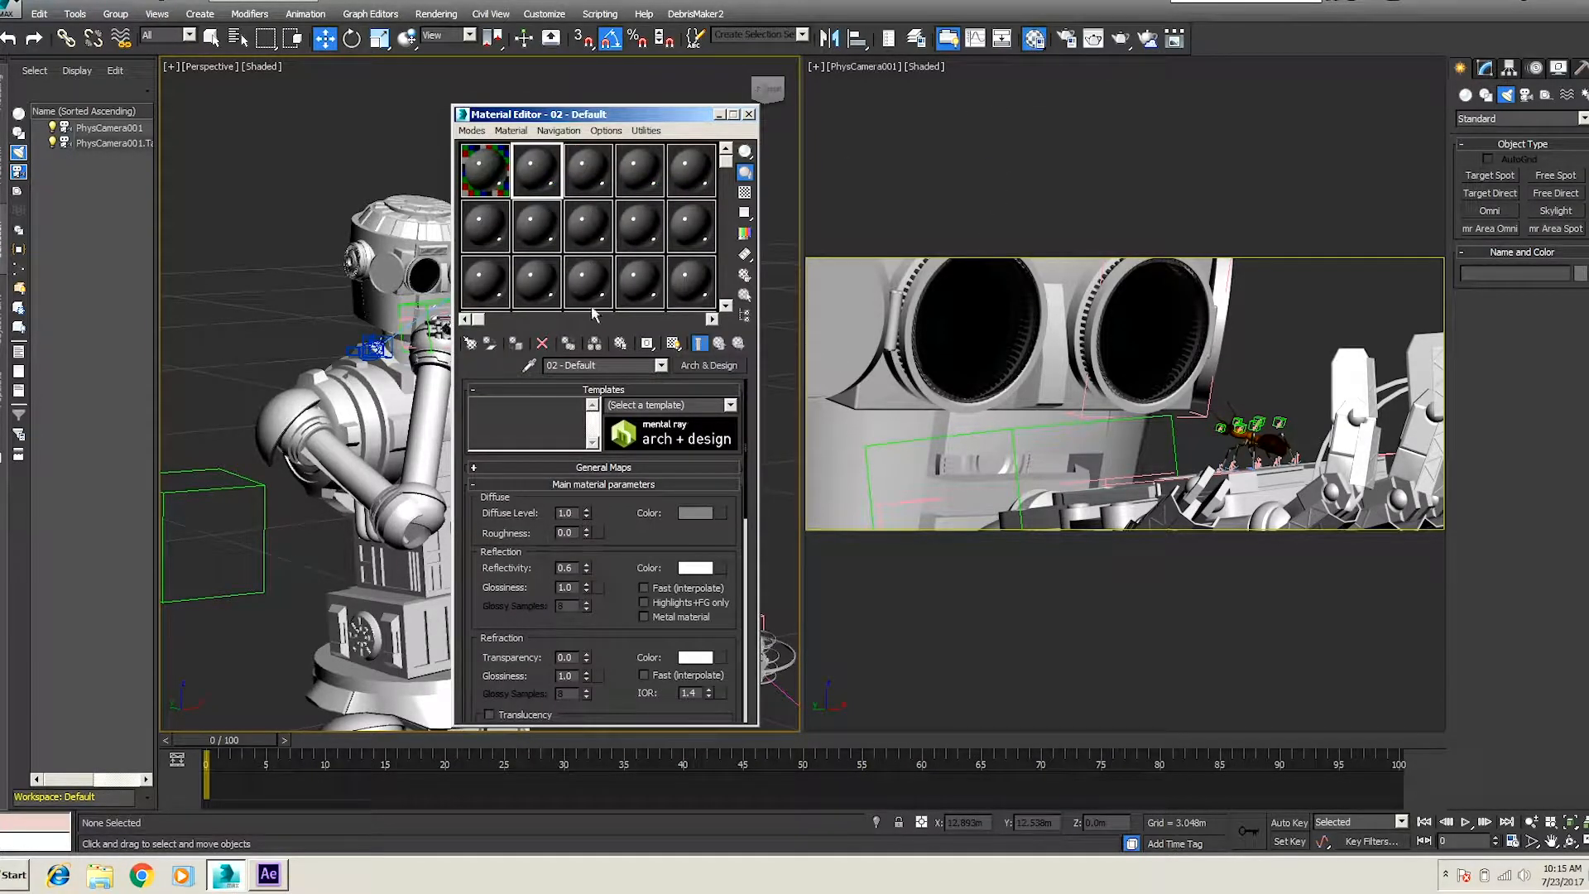
{"action": "left_click", "coordinate": [530, 365]}
{"action": "left_click", "coordinate": [815, 295]}
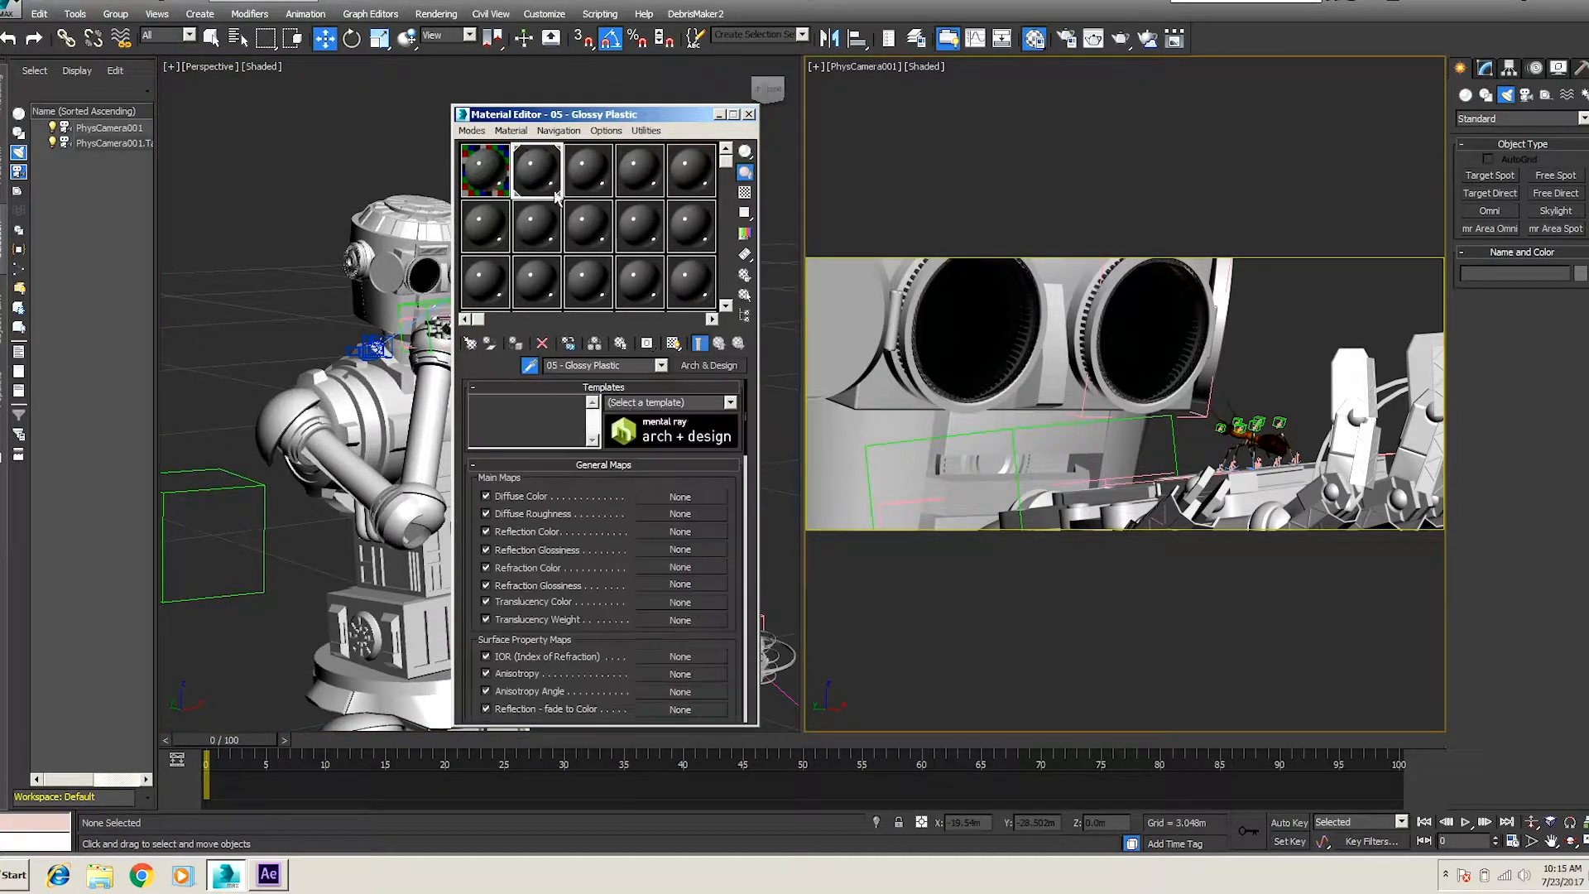
{"action": "left_click", "coordinate": [649, 404]}
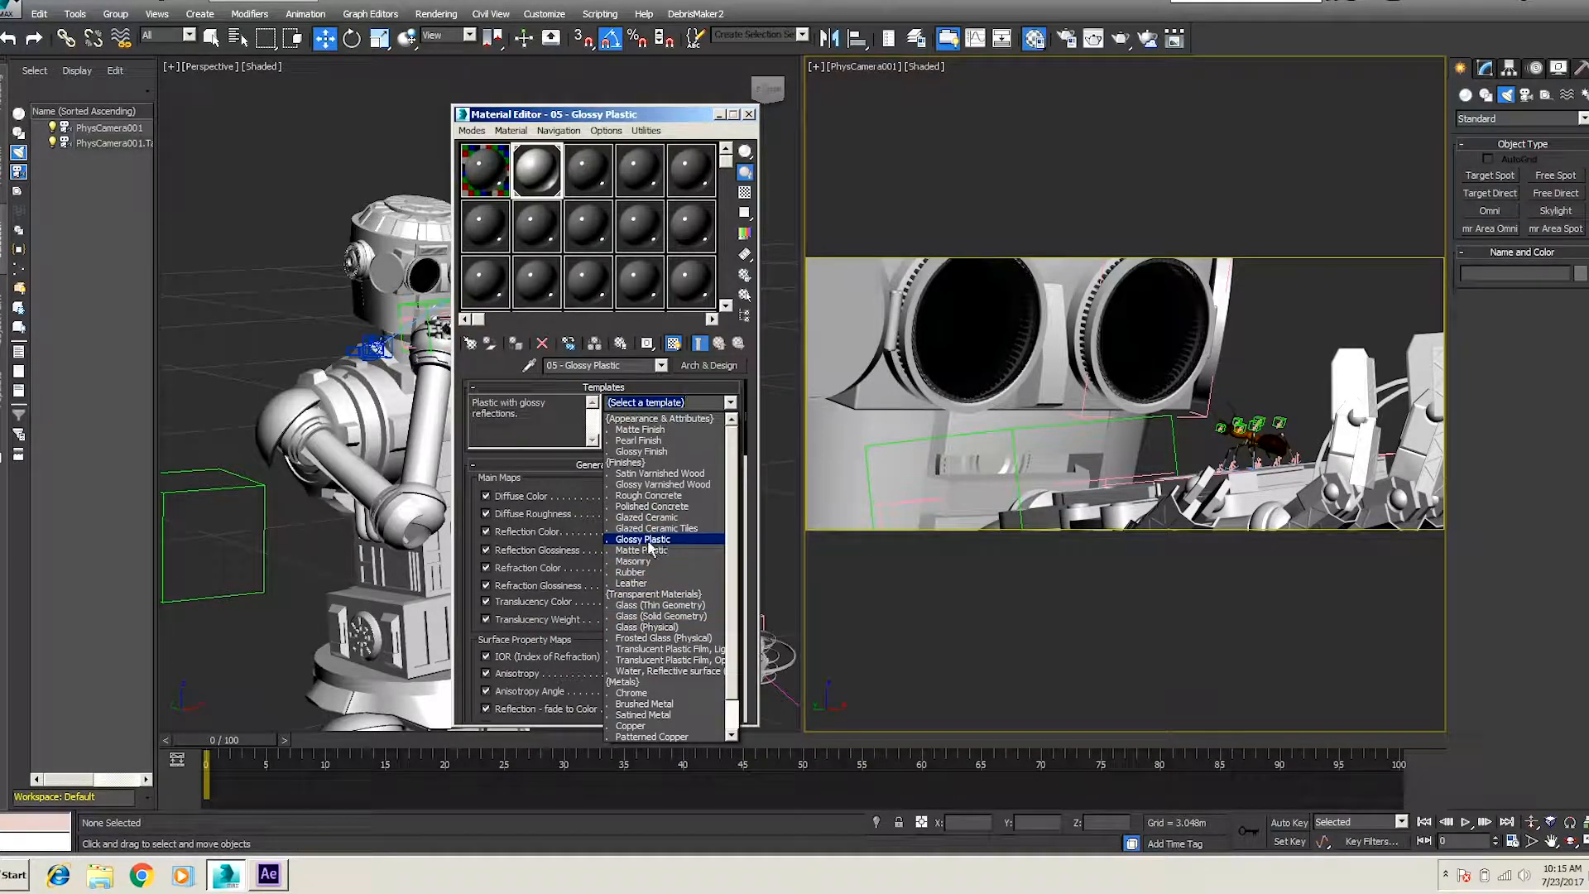
{"action": "left_click", "coordinate": [673, 403]}
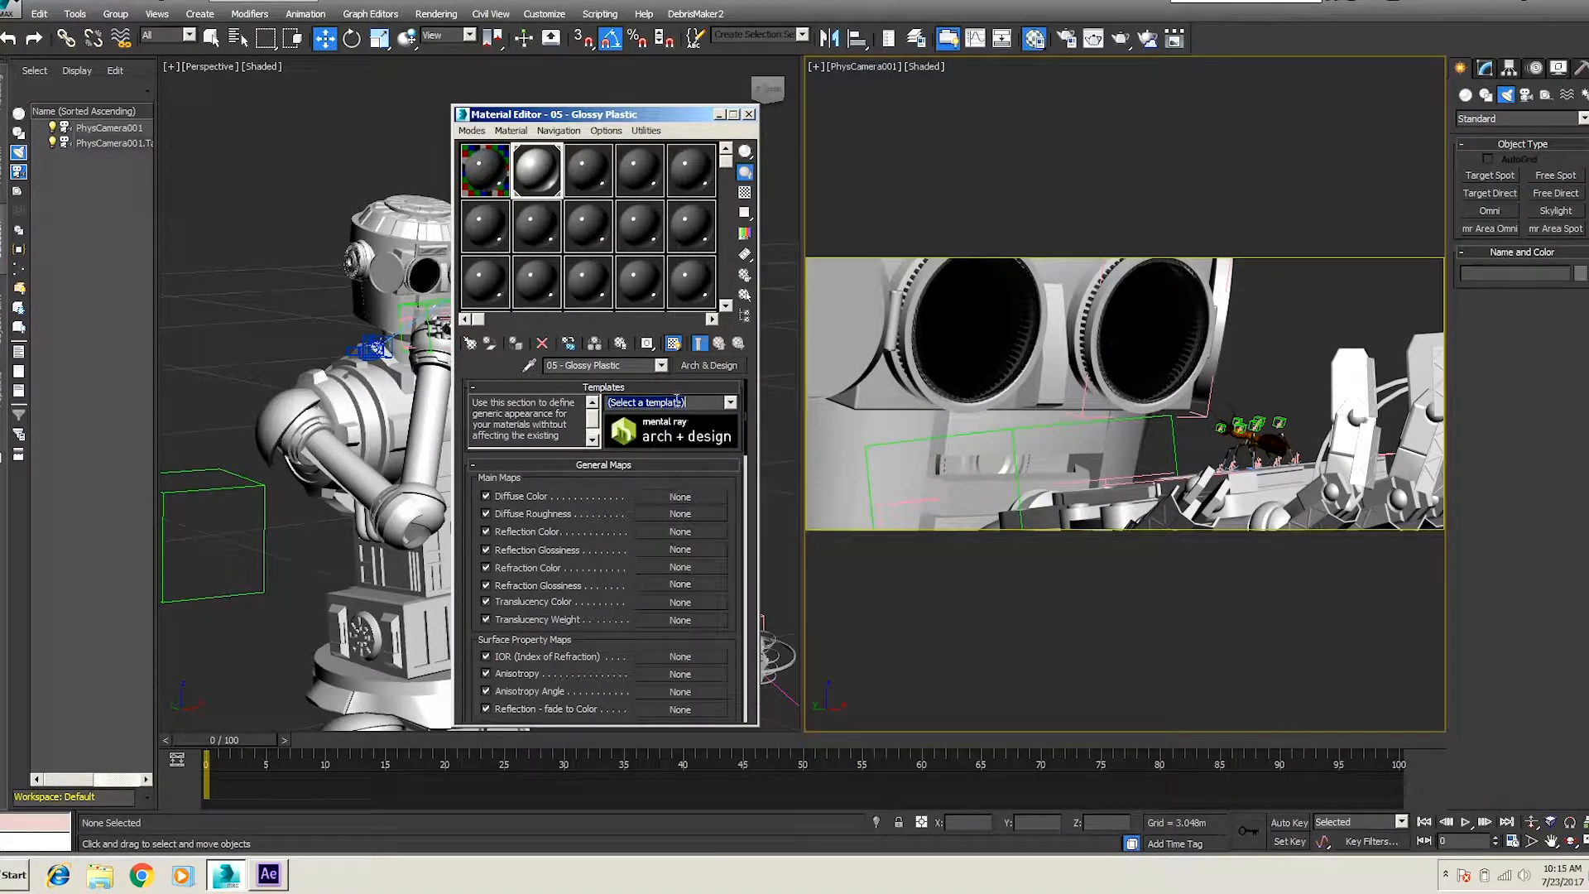
{"action": "left_click", "coordinate": [750, 115]}
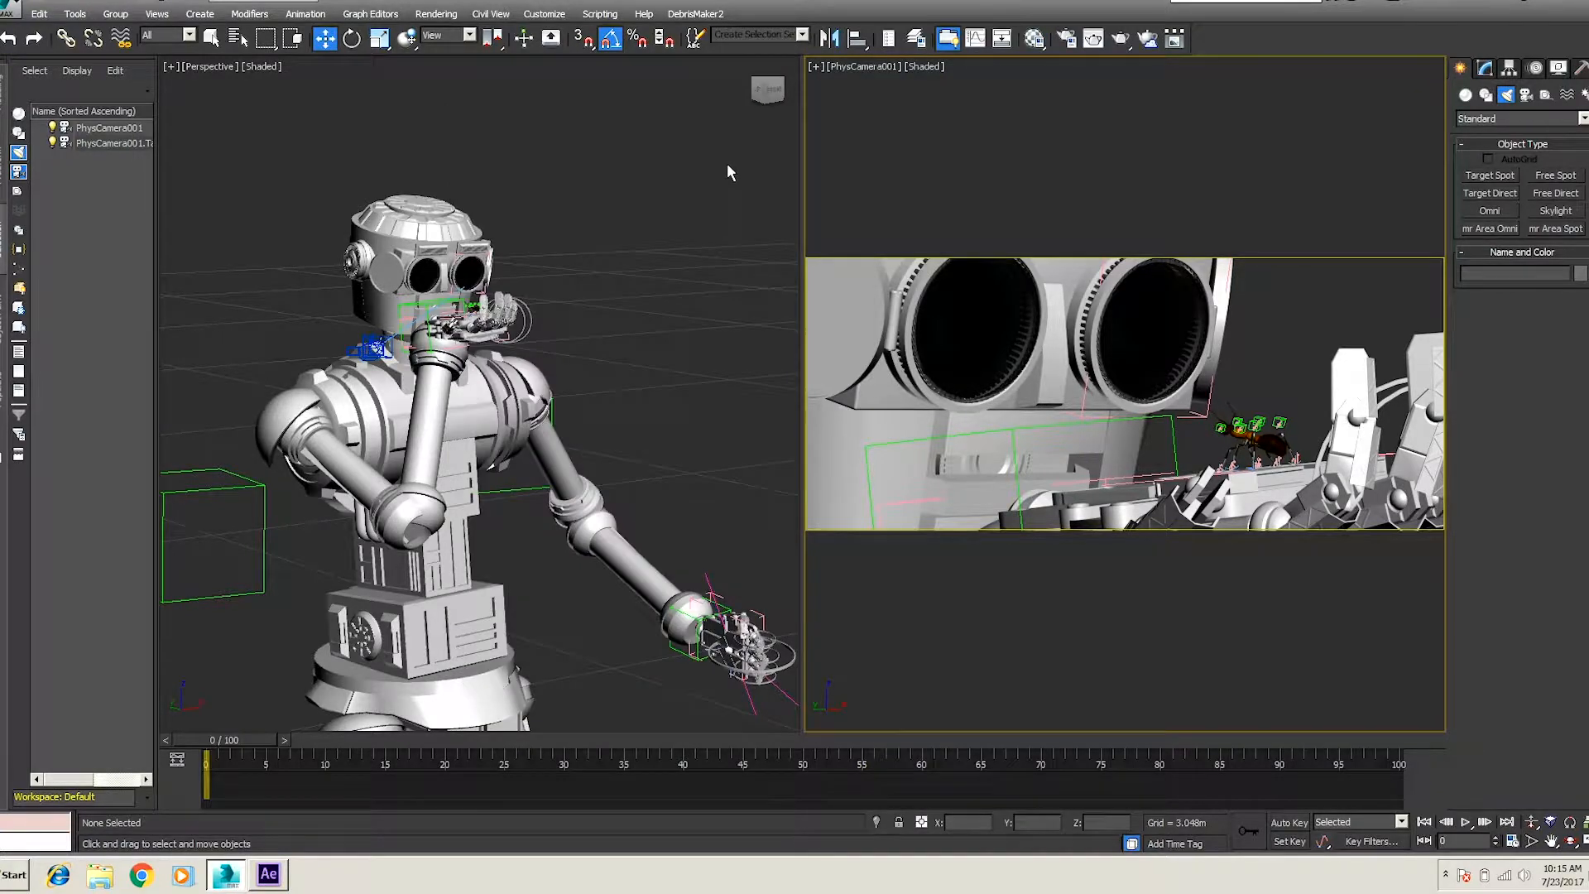
Step: Review the exposure control options in the environment settings, keeping <no exposure control>
{"action": "left_click", "coordinate": [436, 14]}
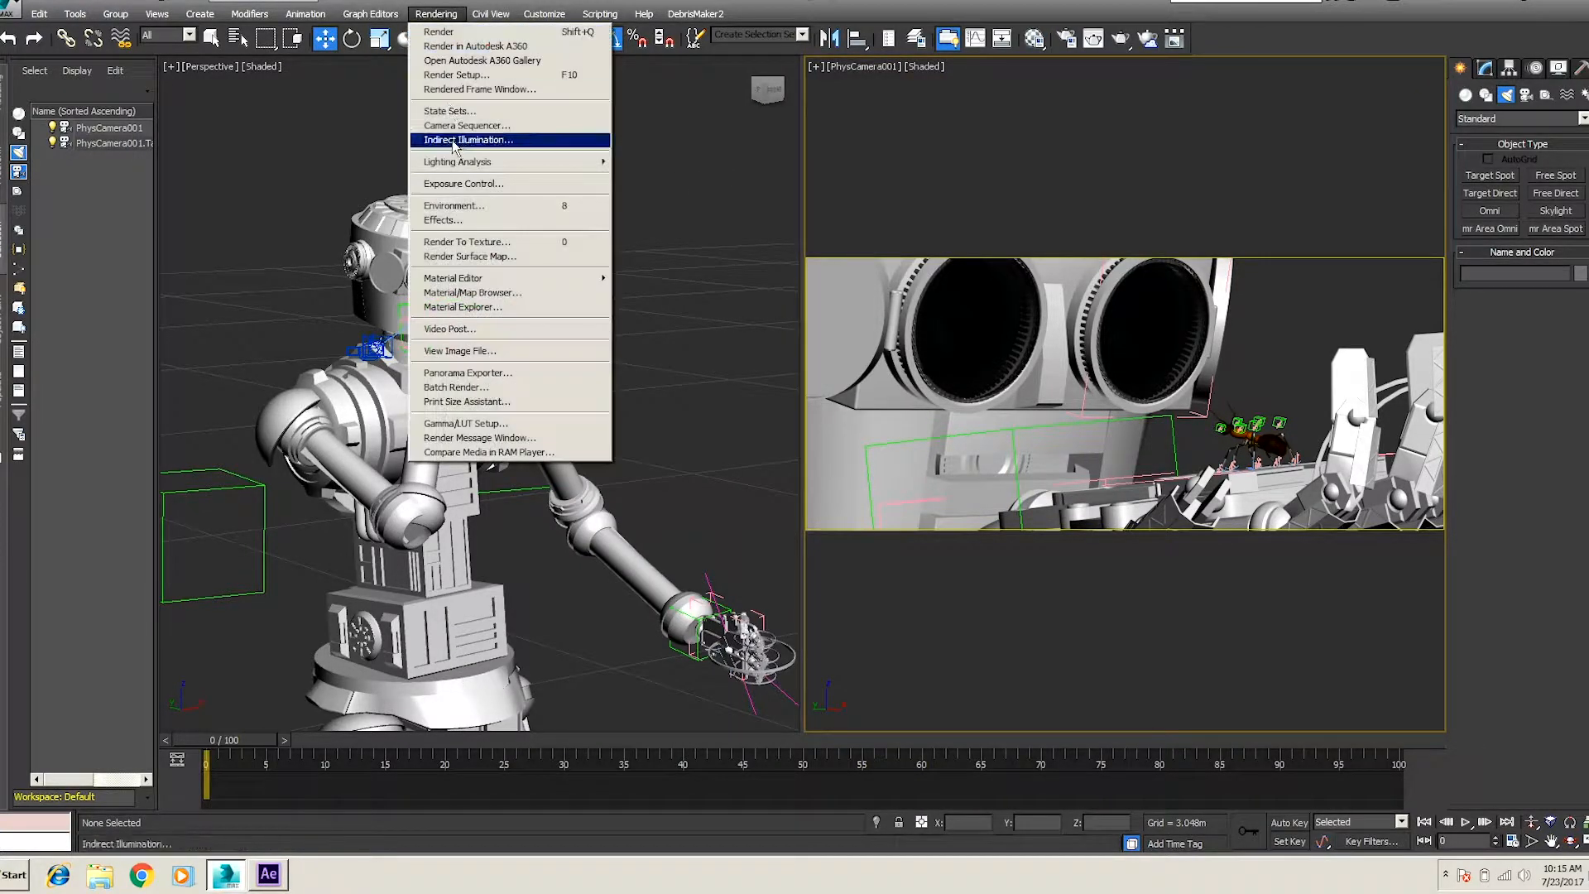
{"action": "left_click", "coordinate": [463, 187]}
{"action": "left_click", "coordinate": [1007, 373]}
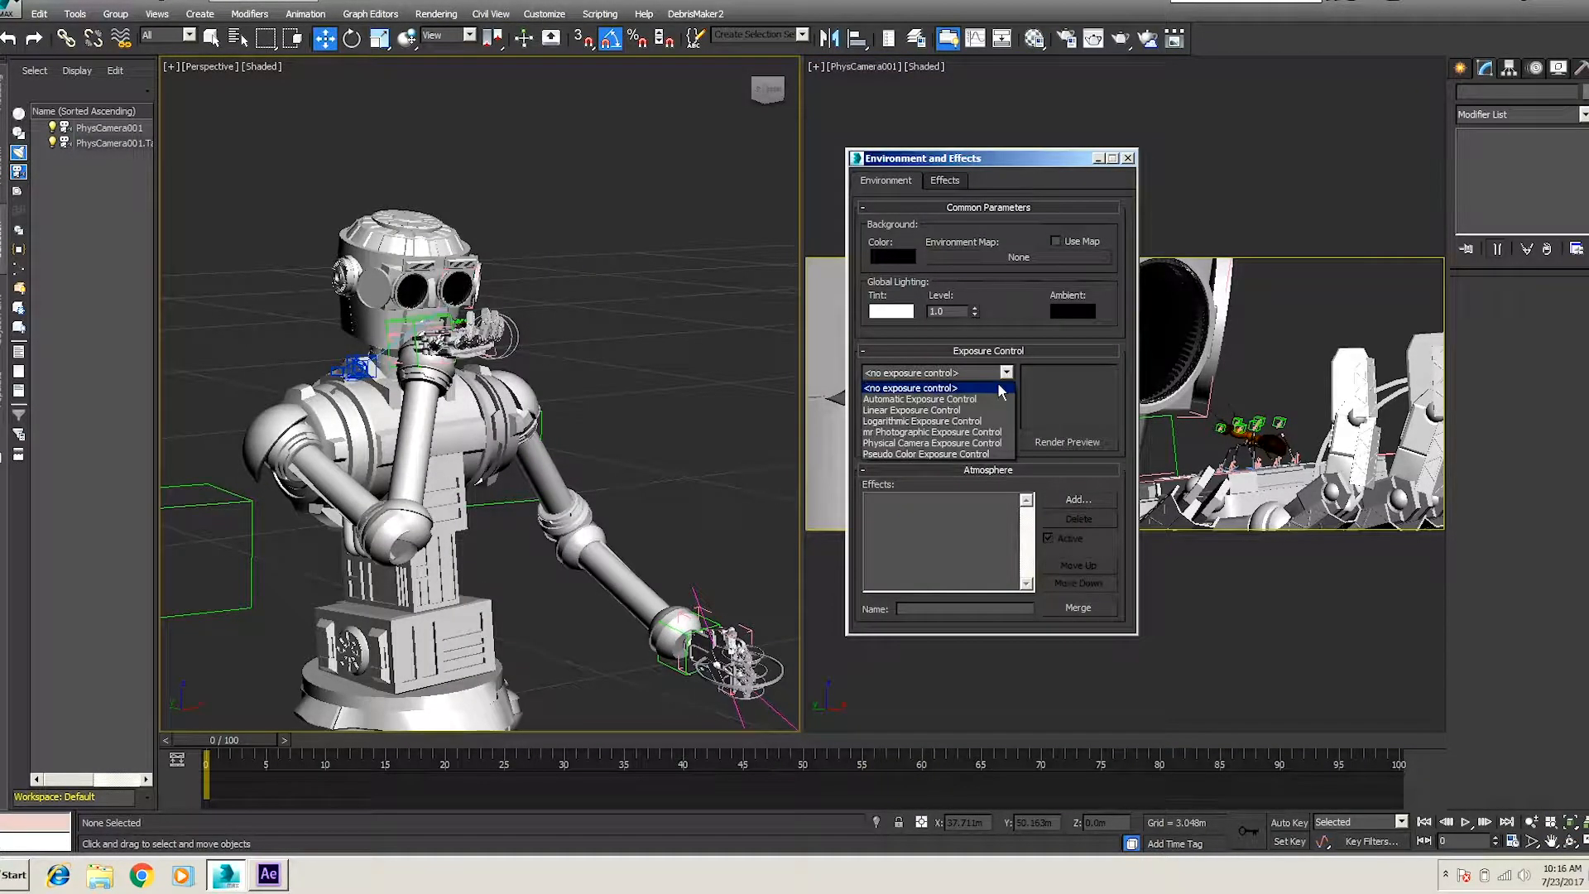
{"action": "left_click", "coordinate": [1002, 385]}
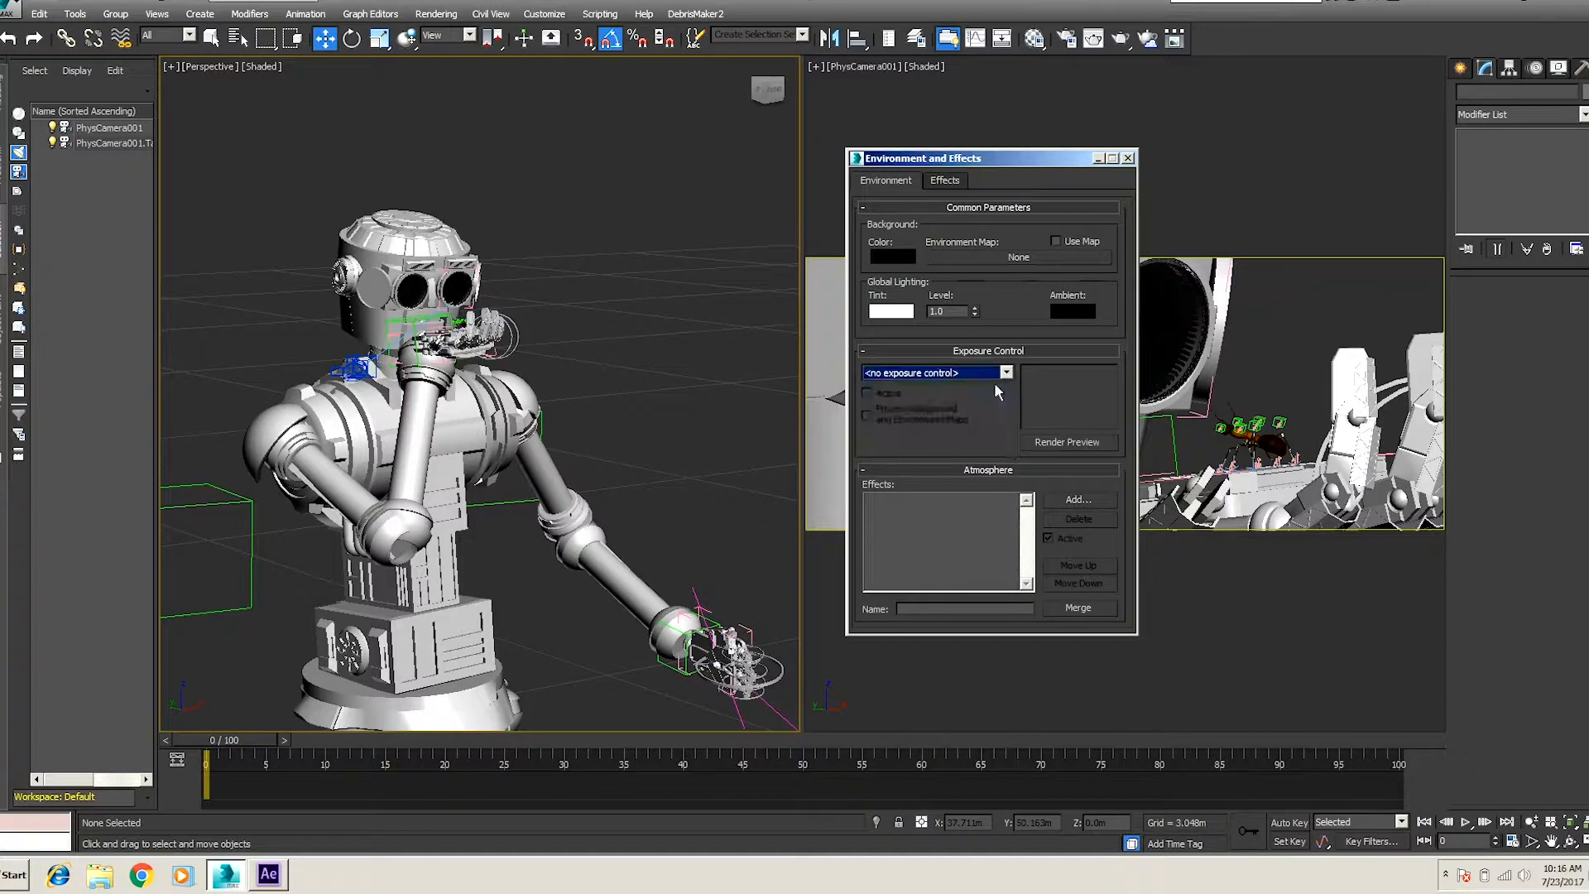
{"action": "left_click", "coordinate": [1128, 158]}
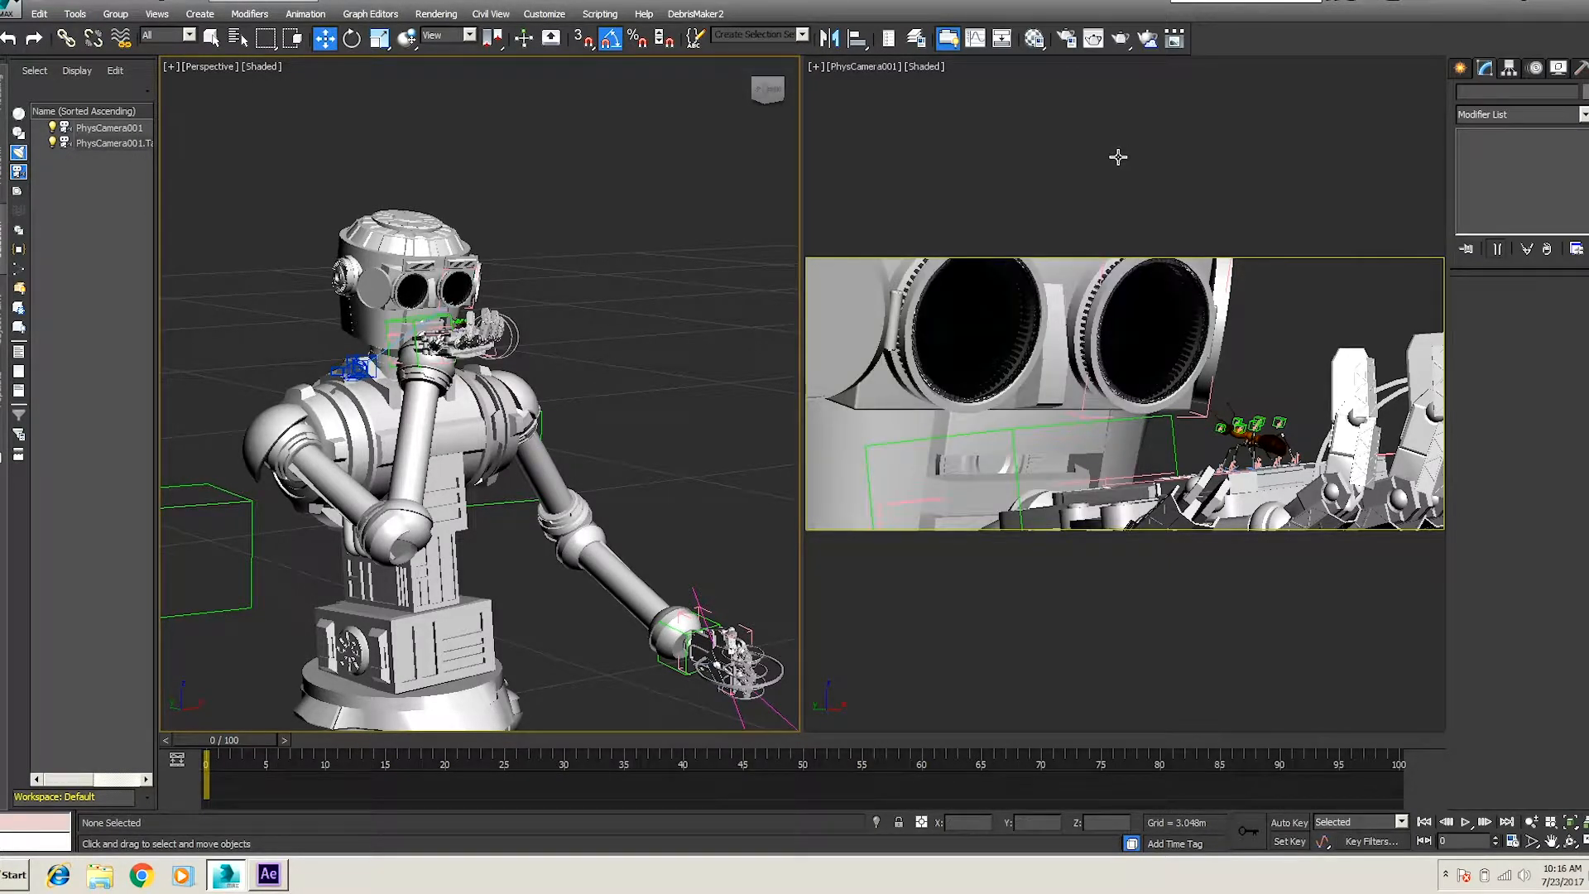
Step: Render the PhysCamera001 view of the robot's face and the ant
{"action": "left_click", "coordinate": [211, 38]}
{"action": "left_click", "coordinate": [1125, 112]}
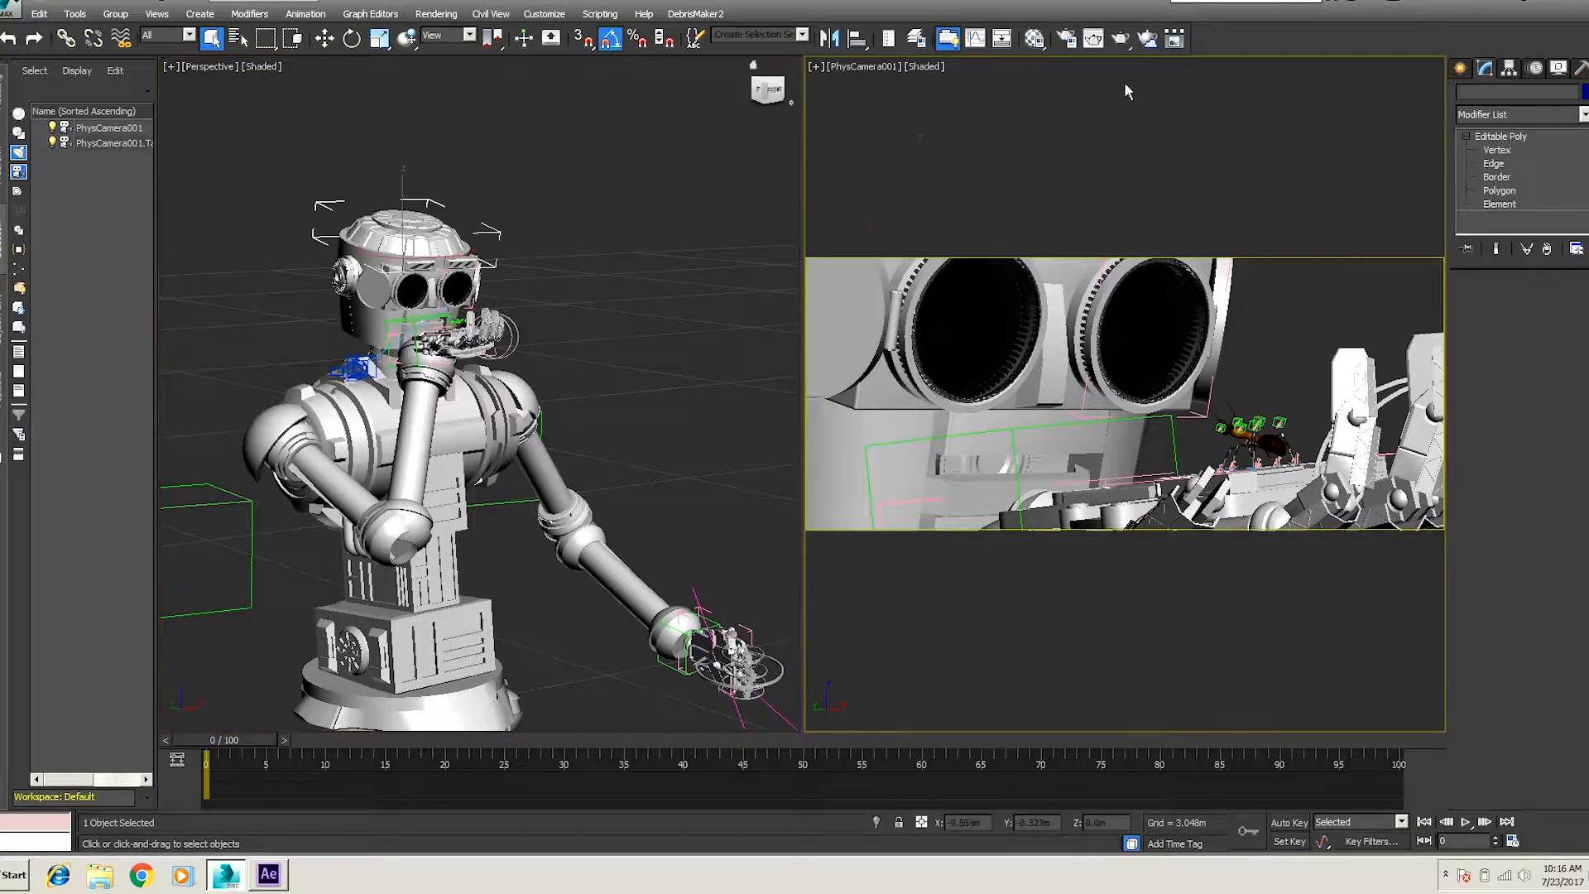
{"action": "left_click", "coordinate": [1094, 38]}
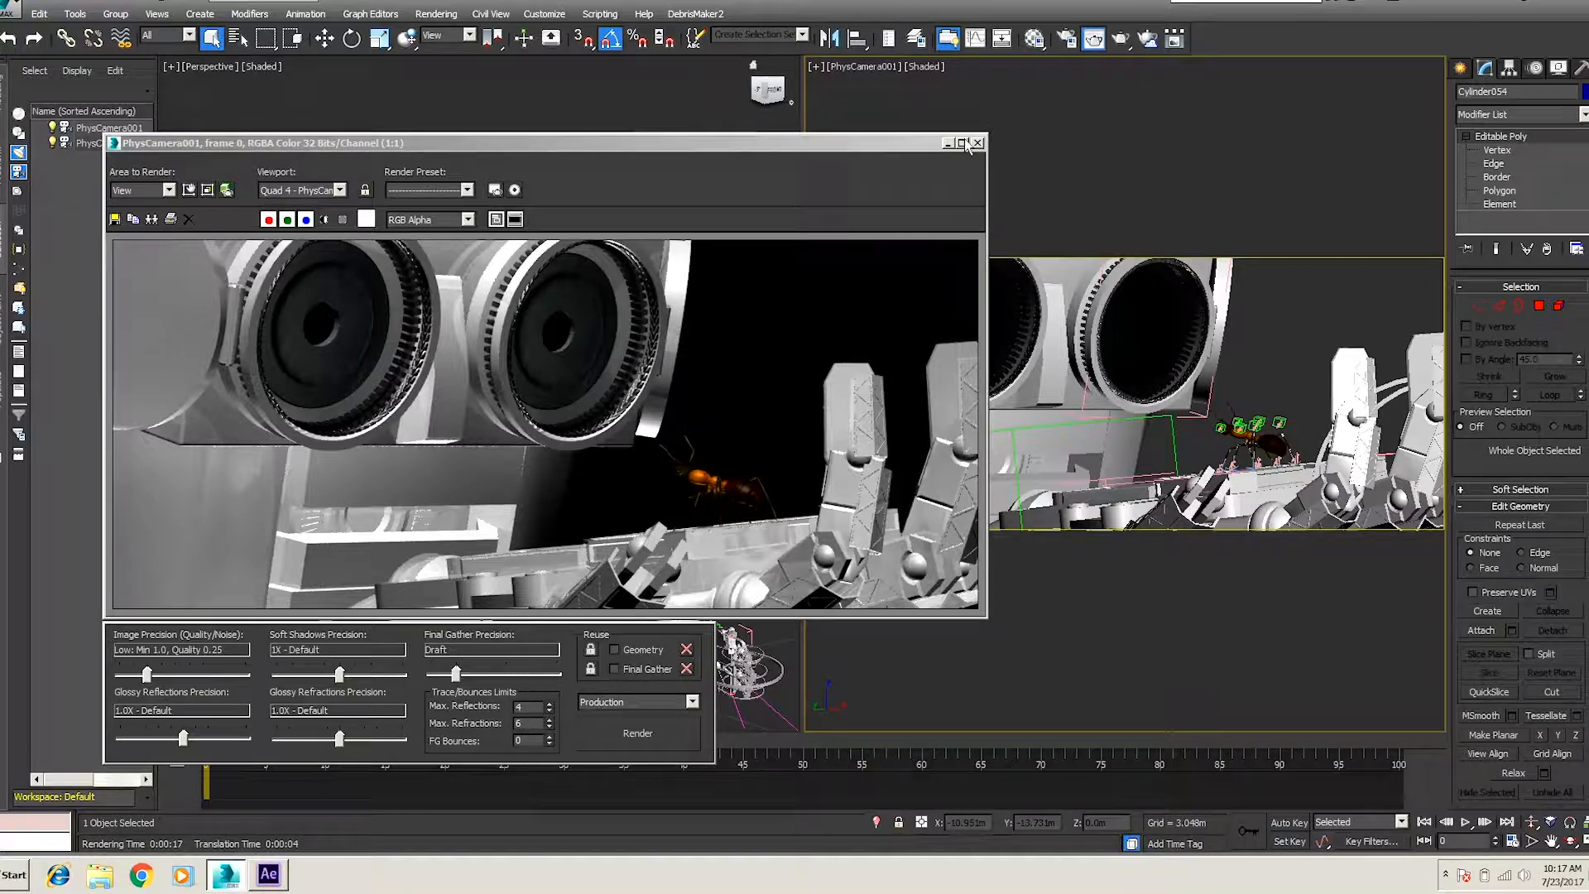
Step: Save the rendered frame as a PNG named Original in the Tutorial folder, using RGB 48 bit with alpha channel, and close the render
{"action": "left_click", "coordinate": [116, 219]}
{"action": "left_click", "coordinate": [941, 672]}
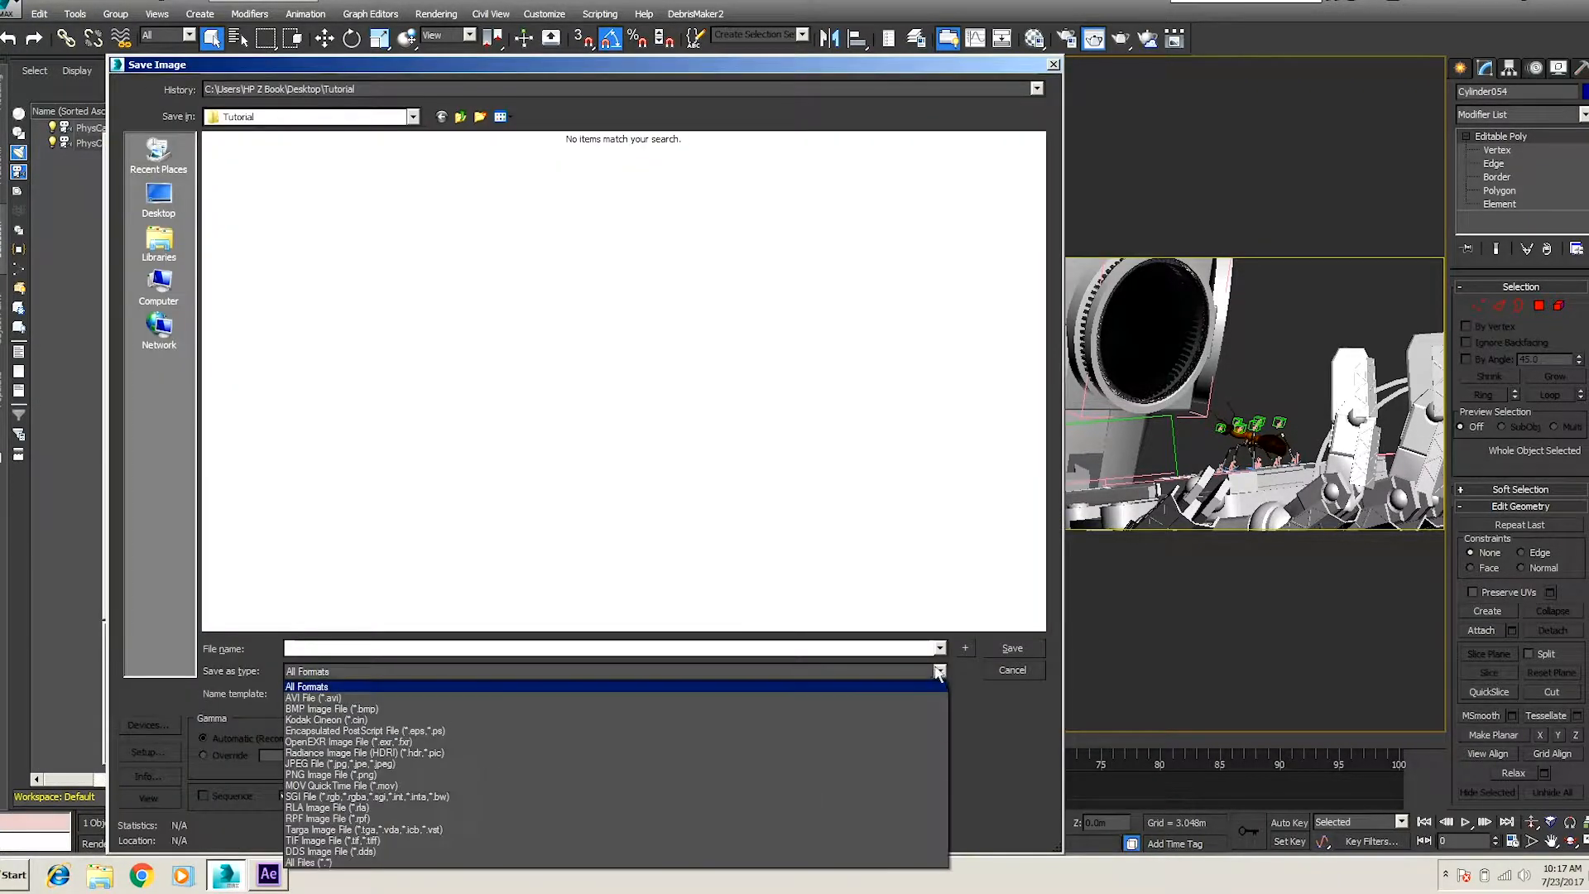
{"action": "left_click", "coordinate": [897, 775]}
{"action": "left_click", "coordinate": [365, 649]}
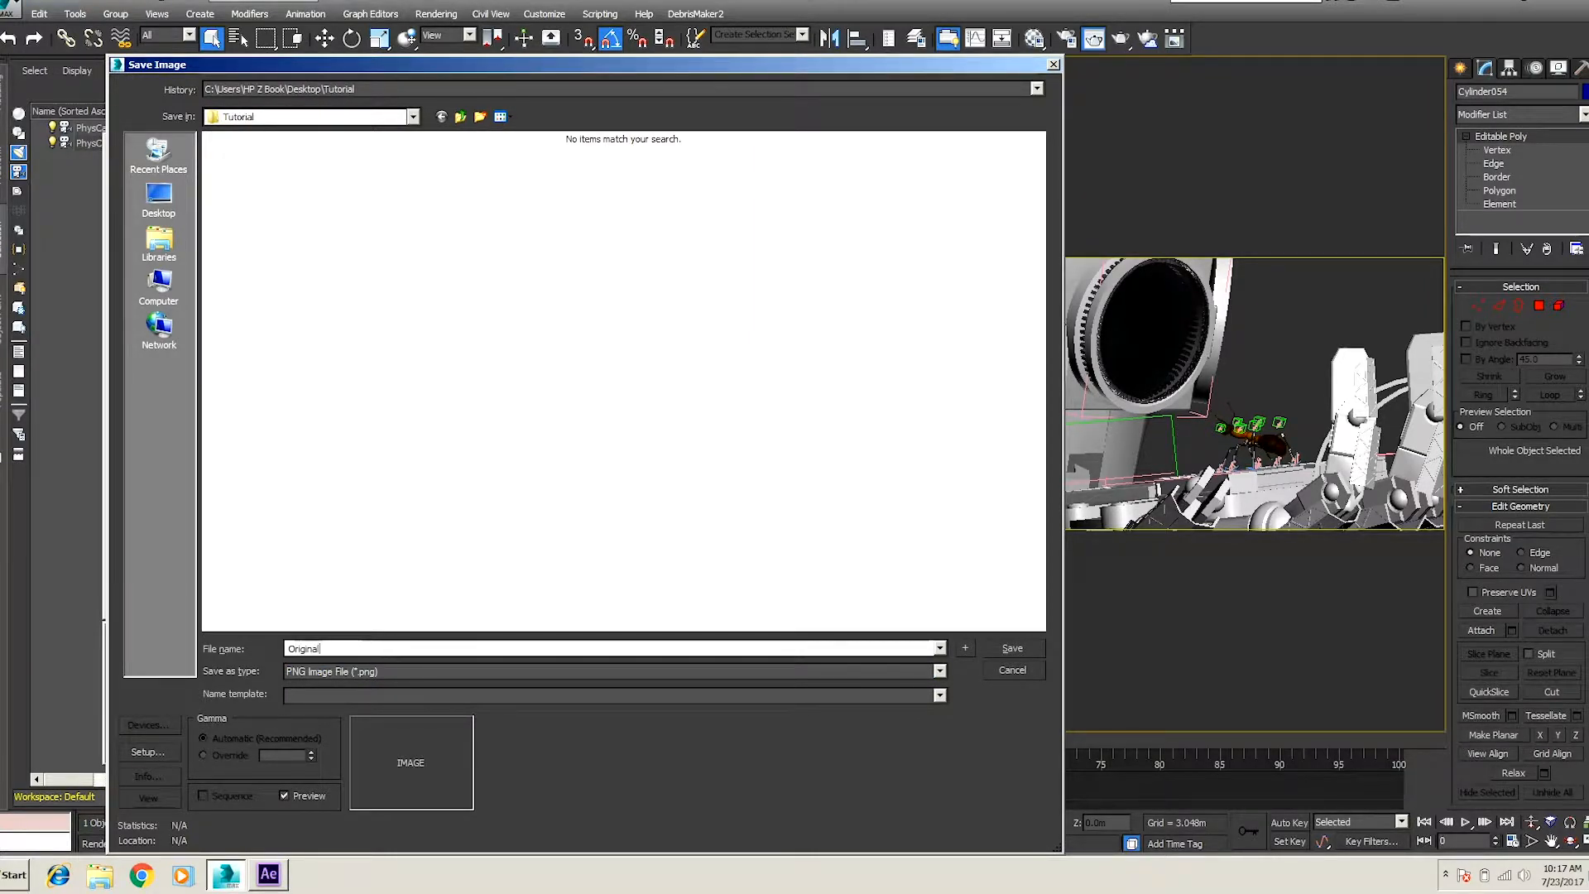
{"action": "left_click", "coordinate": [1012, 650]}
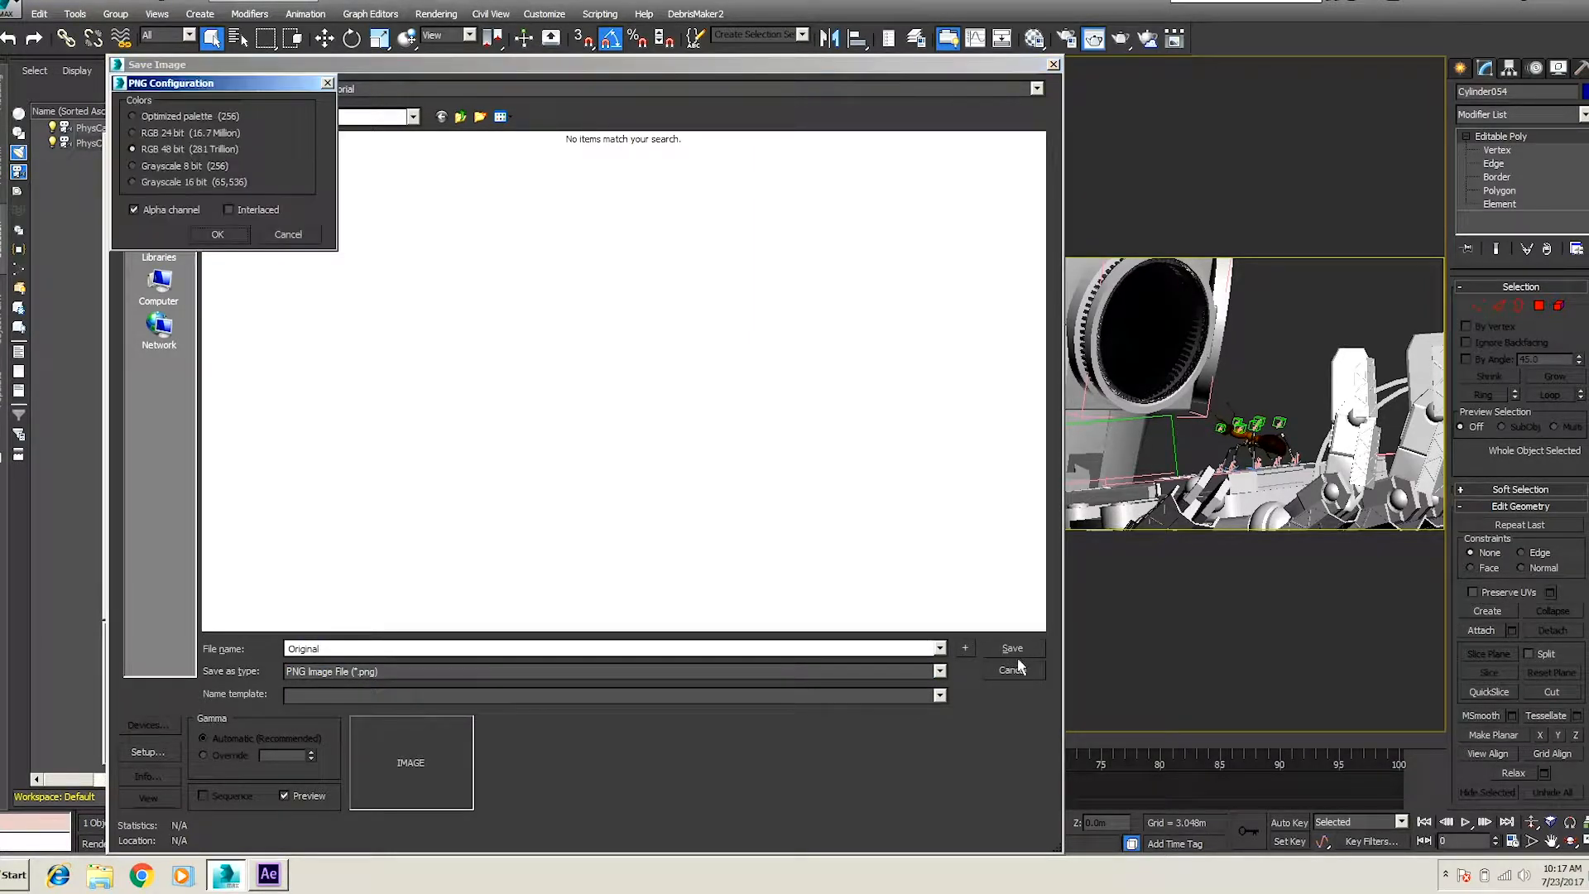
{"action": "left_click", "coordinate": [217, 234]}
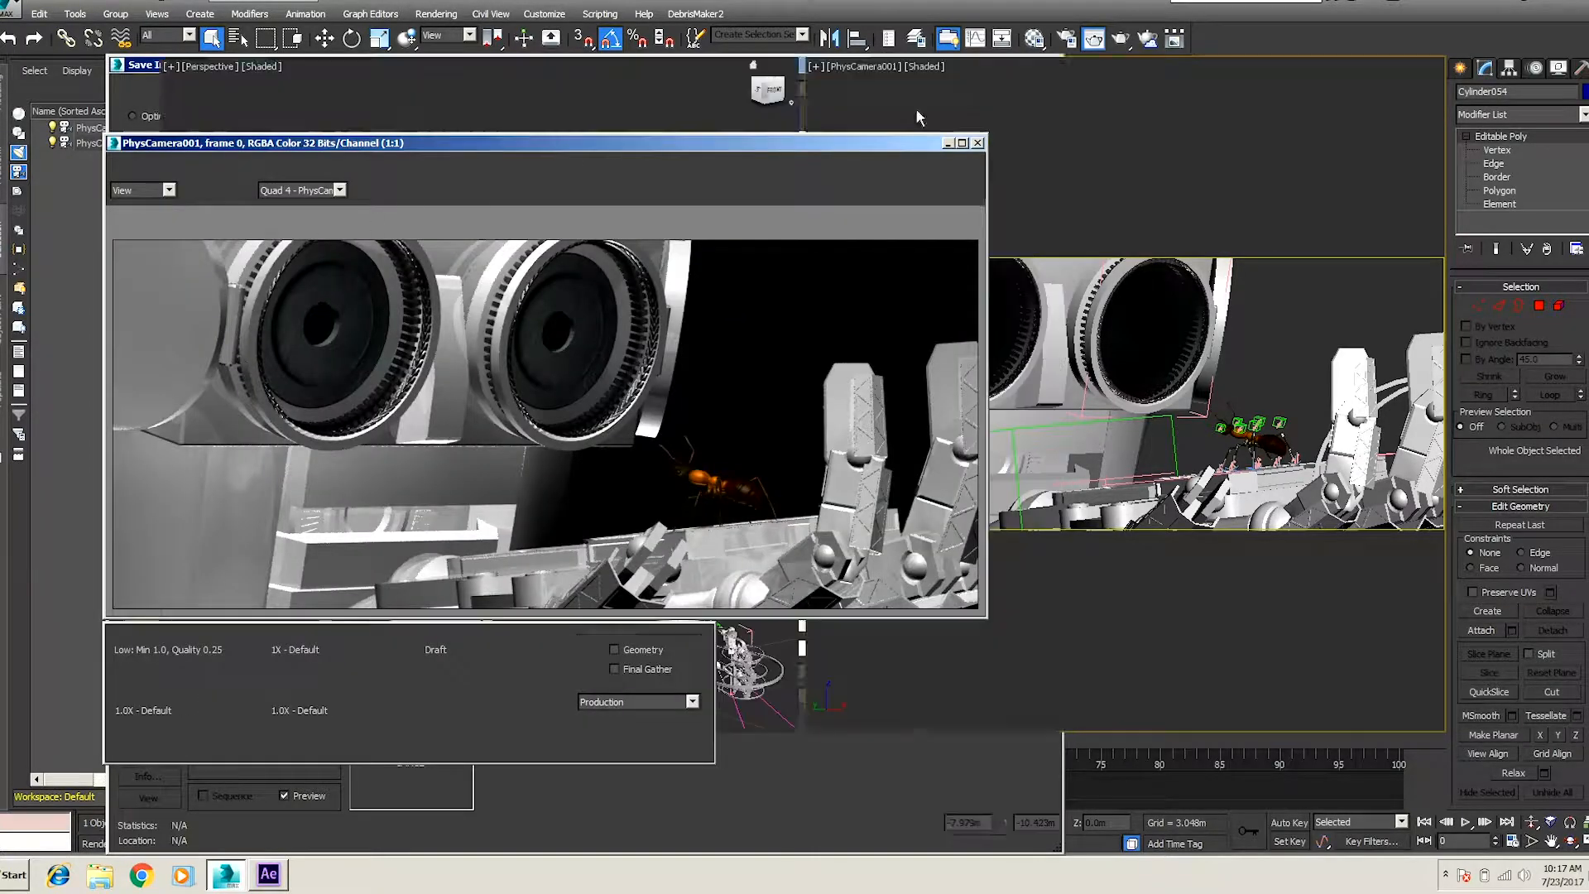
{"action": "left_click", "coordinate": [978, 144]}
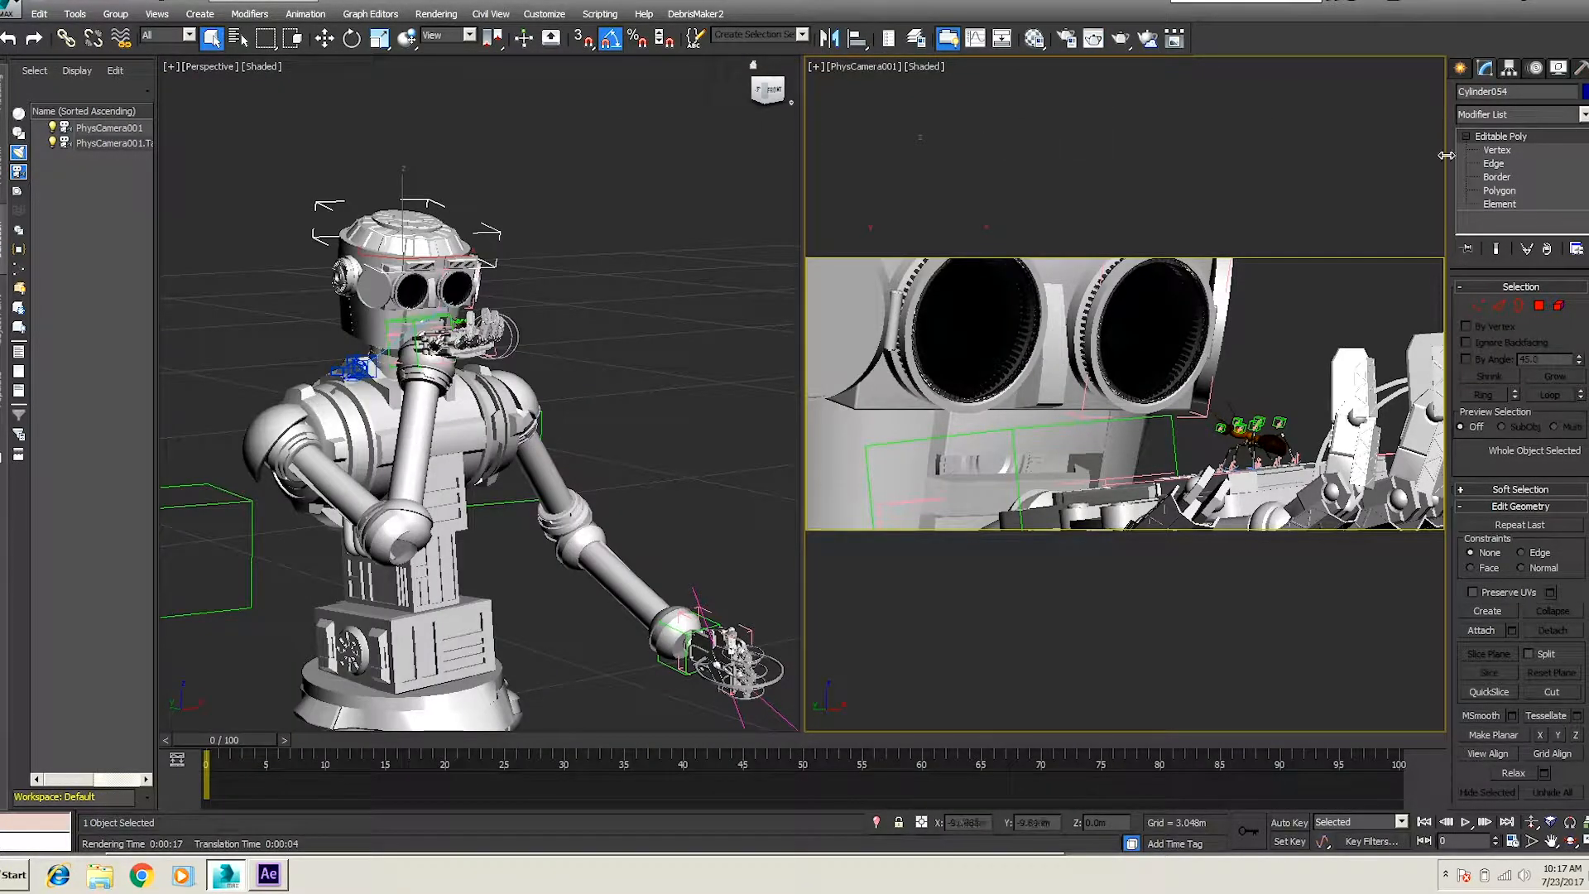
Step: Create a Skylight beside the robot's head in the perspective view and set its multiplier to 0.11
{"action": "left_click", "coordinate": [1462, 68]}
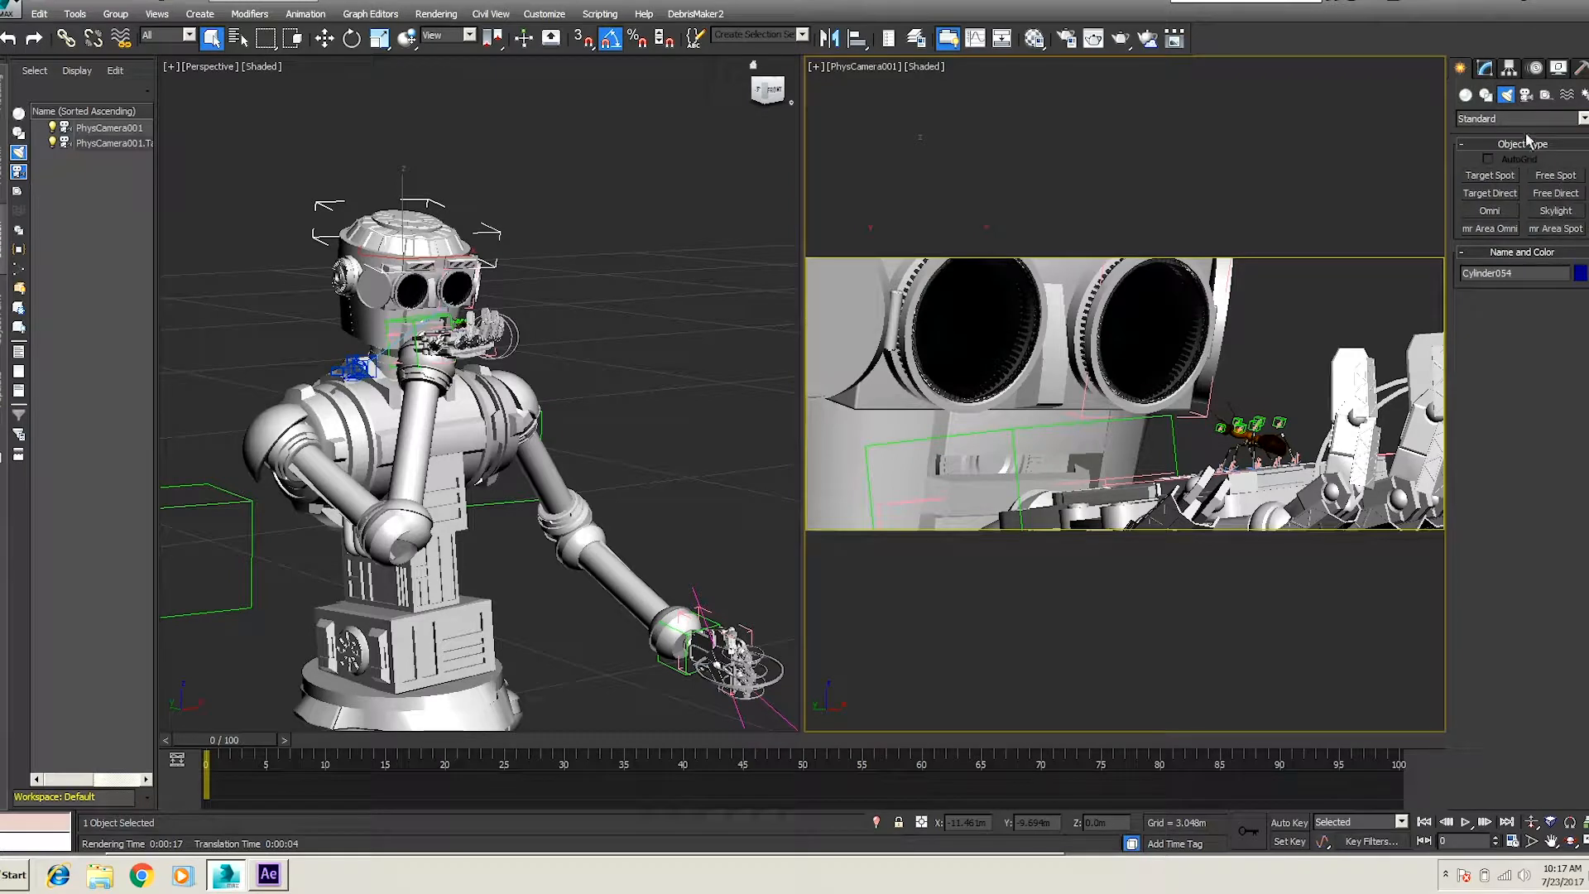
{"action": "left_click", "coordinate": [1556, 210]}
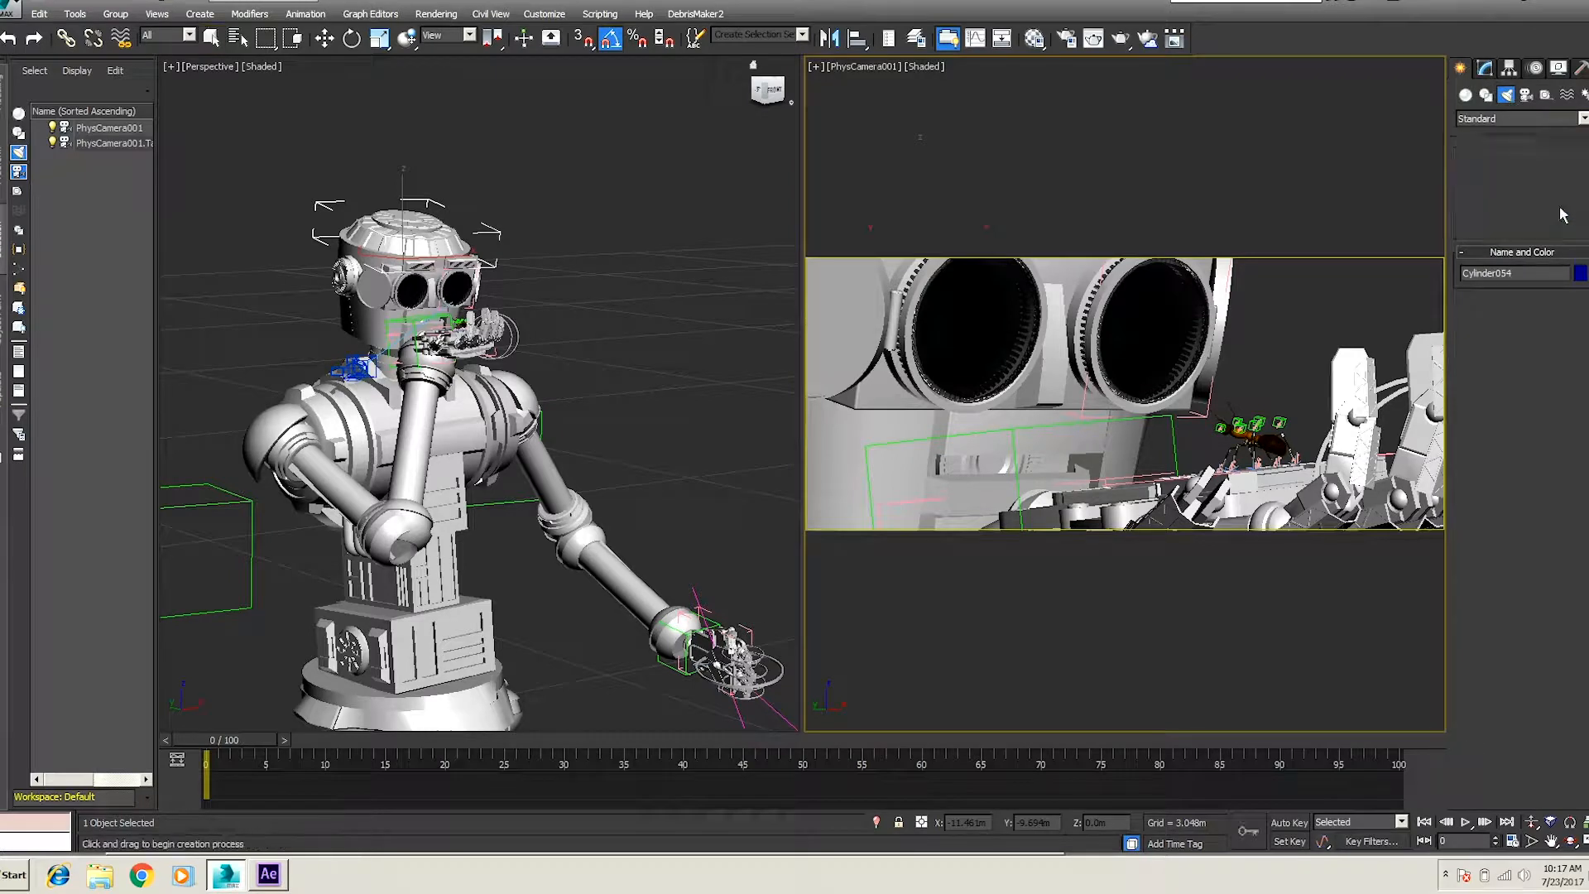
{"action": "left_click", "coordinate": [629, 284]}
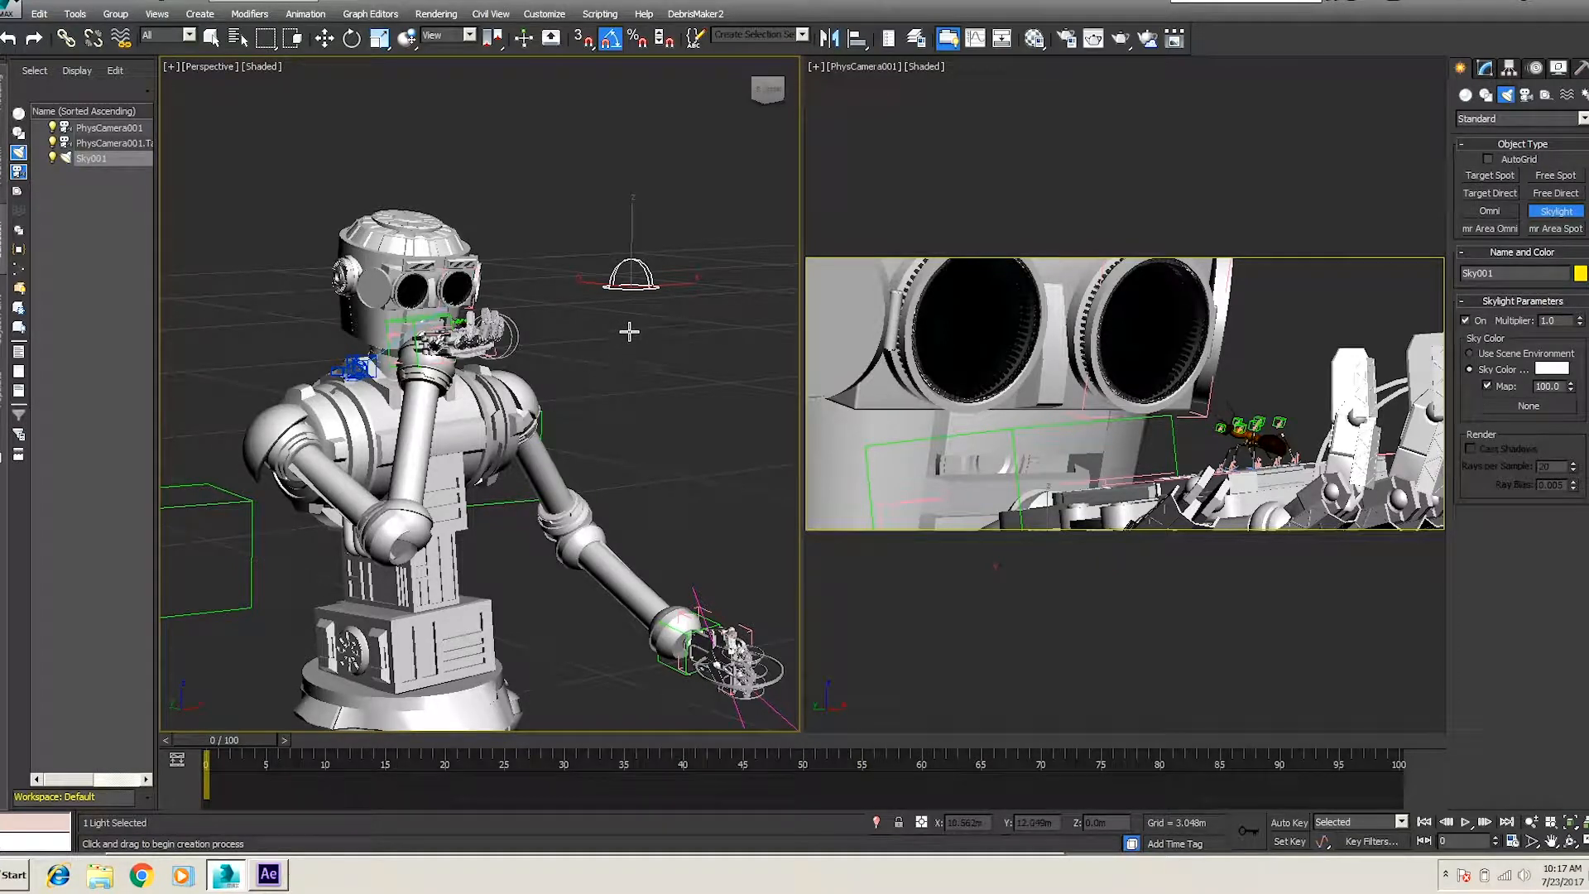
{"action": "type", "text": "0.11"}
Step: Set the Skylight's sky color to a light orange, about red 249, green 166, blue 76
{"action": "left_click", "coordinate": [1551, 369]}
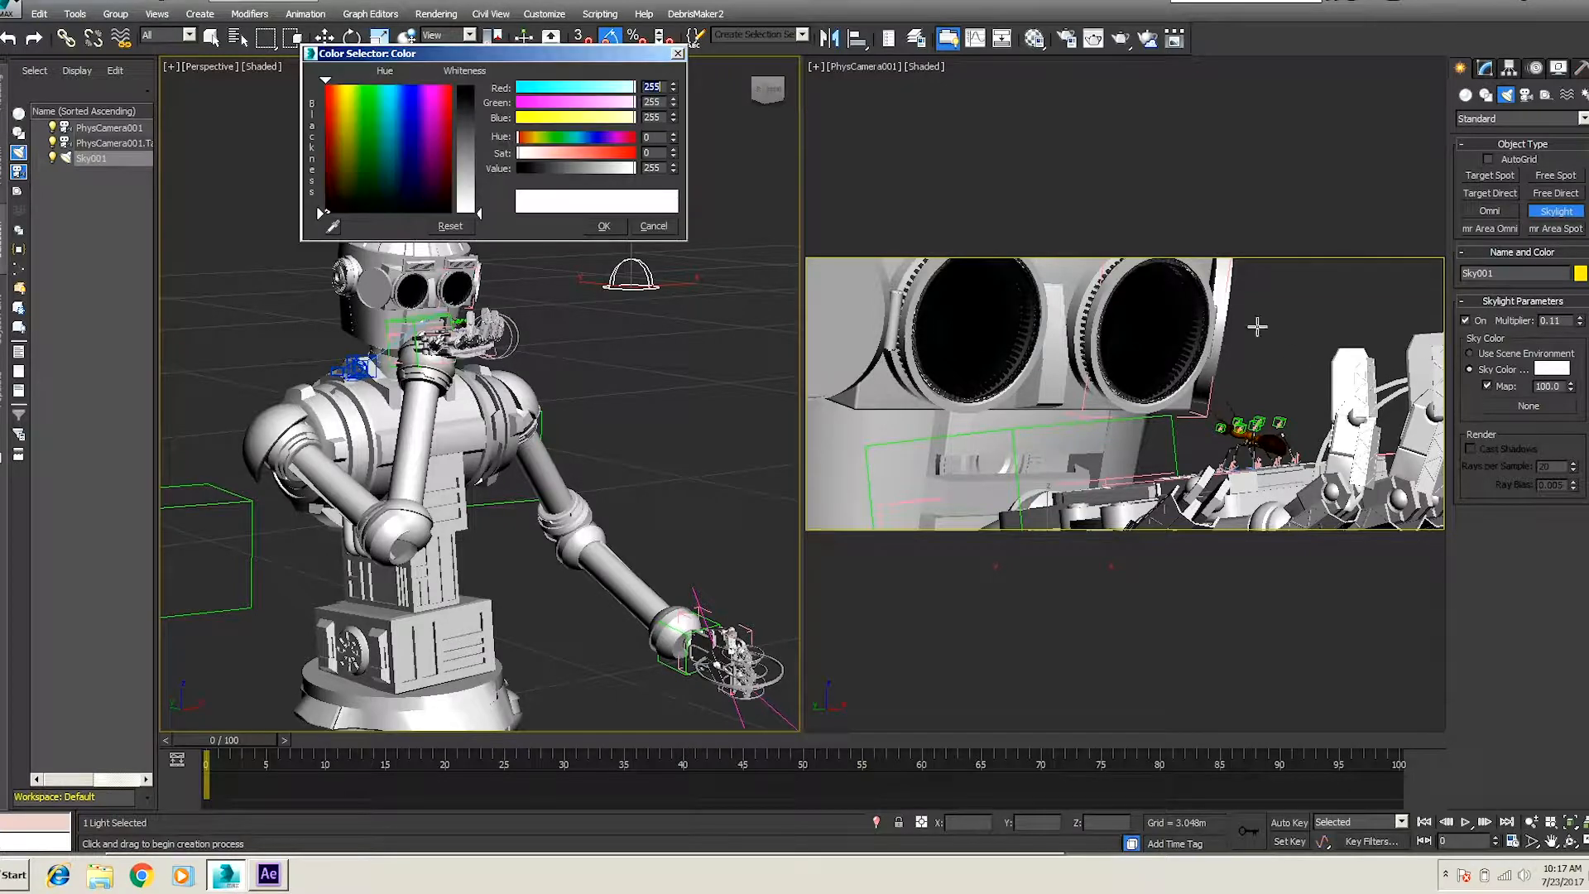
{"action": "left_click", "coordinate": [340, 101]}
{"action": "left_click", "coordinate": [605, 153]}
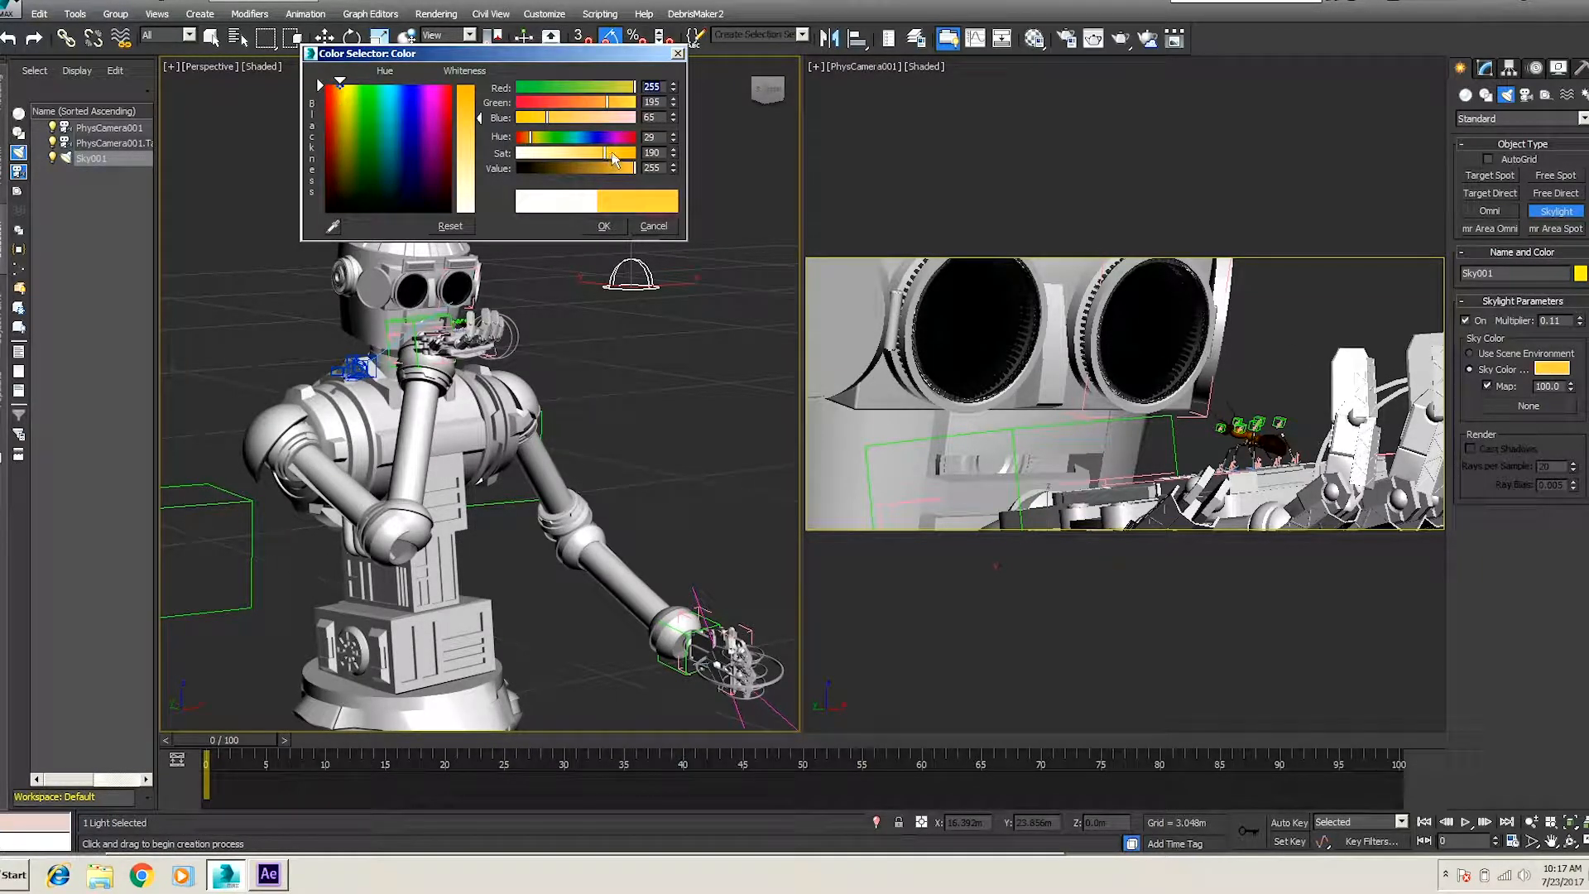
{"action": "left_click_drag", "start_coordinate": [483, 122], "coordinate": [481, 110]}
{"action": "left_click_drag", "start_coordinate": [613, 155], "coordinate": [601, 165]}
{"action": "left_click", "coordinate": [336, 93]}
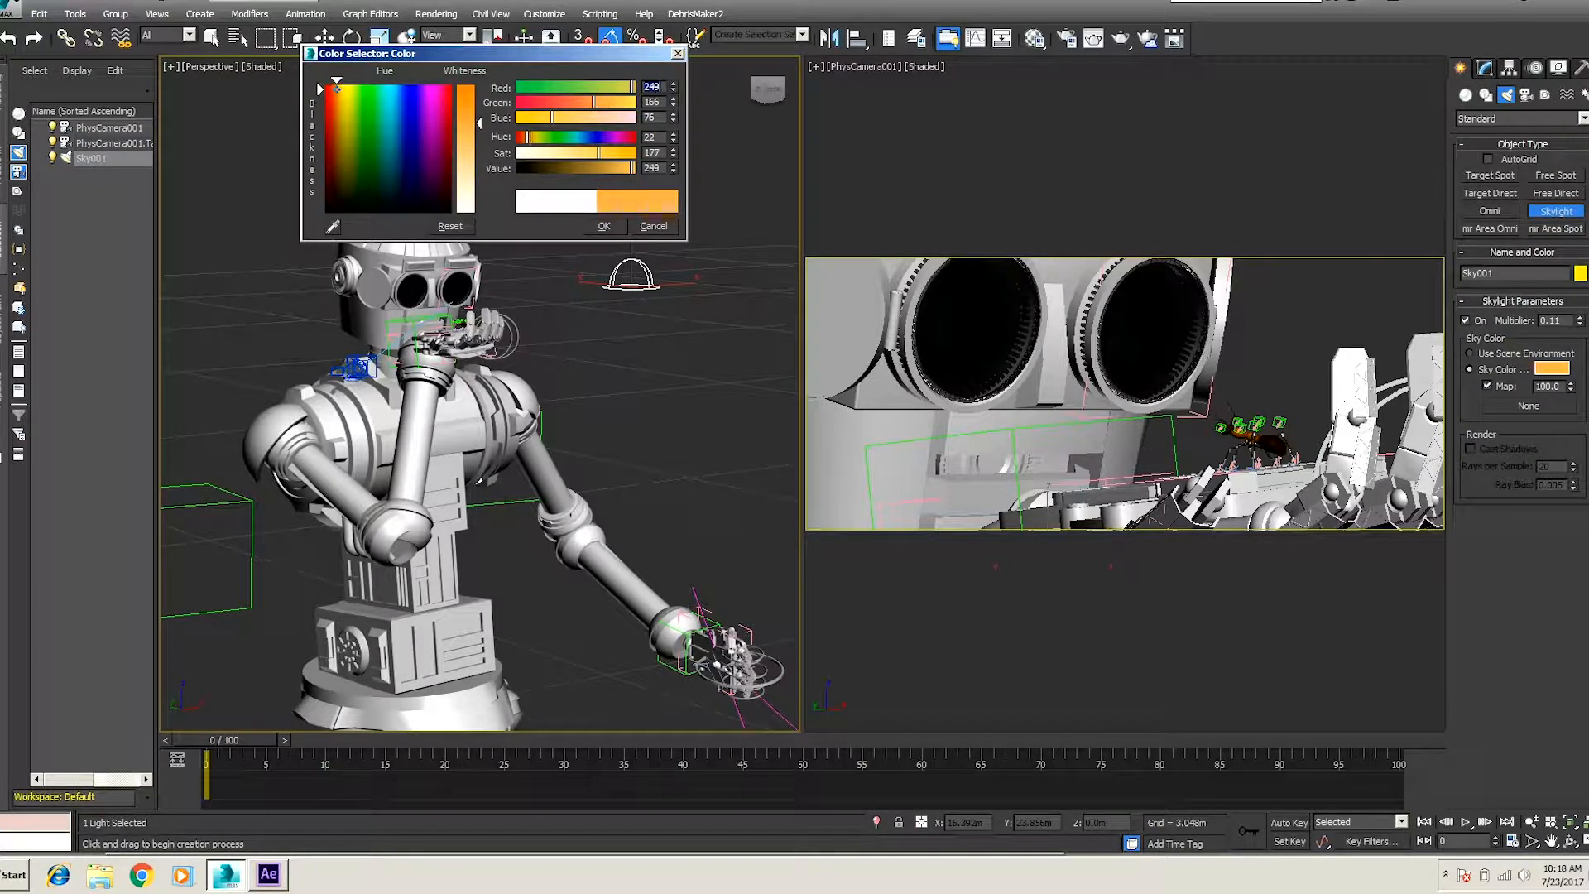
{"action": "left_click", "coordinate": [604, 226]}
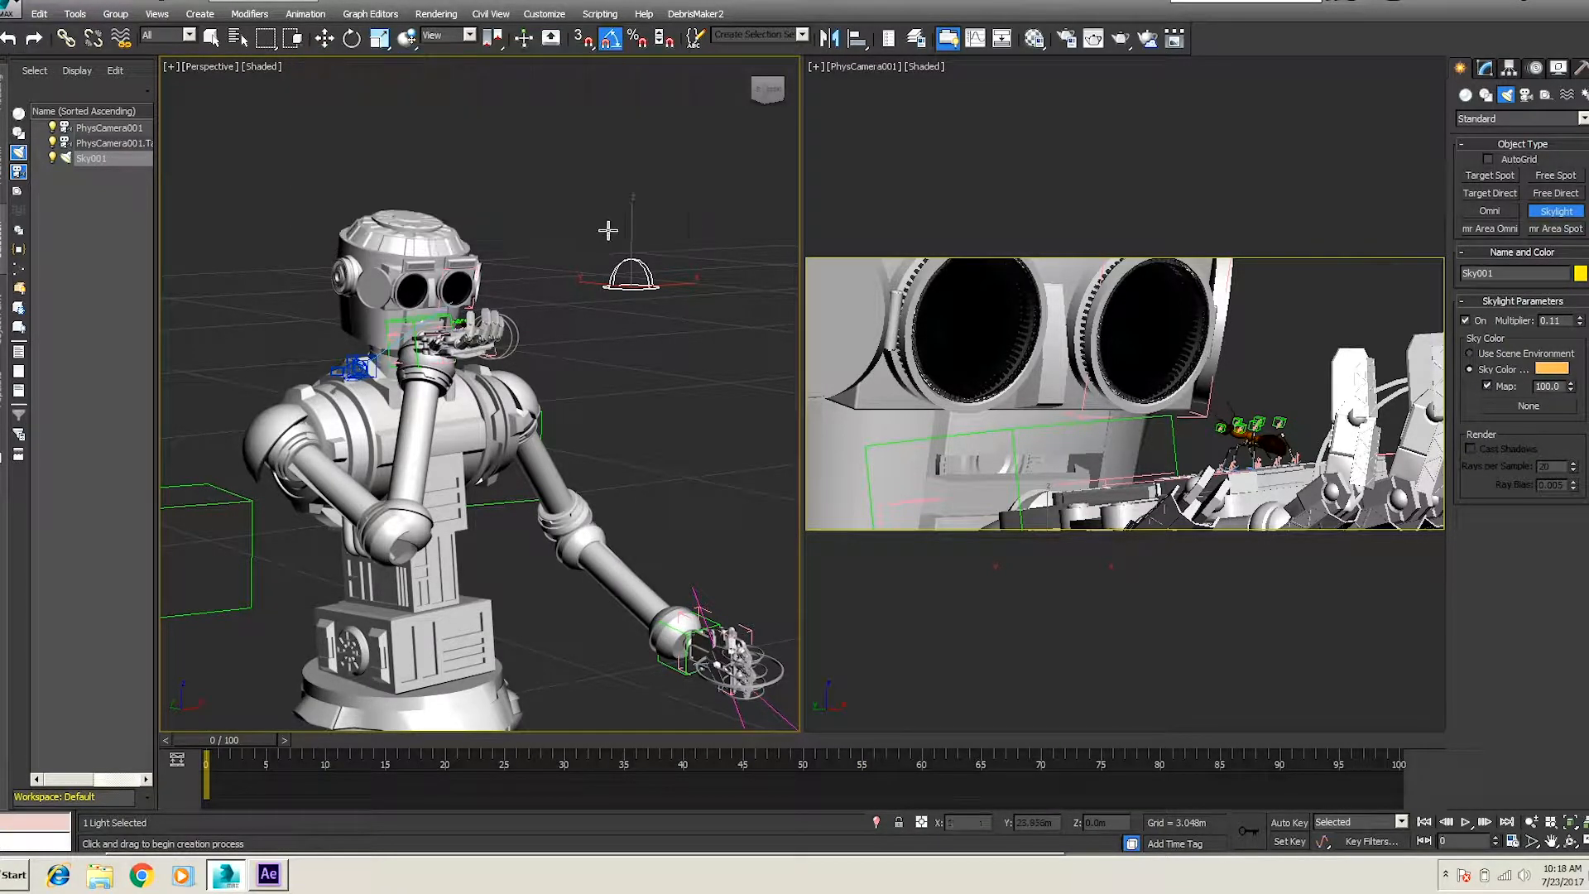
Step: Create an mr Area Spot light with its target on the open ground beside the robot in the perspective view
{"action": "left_click", "coordinate": [211, 37]}
{"action": "middle_click_drag", "start_coordinate": [641, 410], "coordinate": [610, 394]}
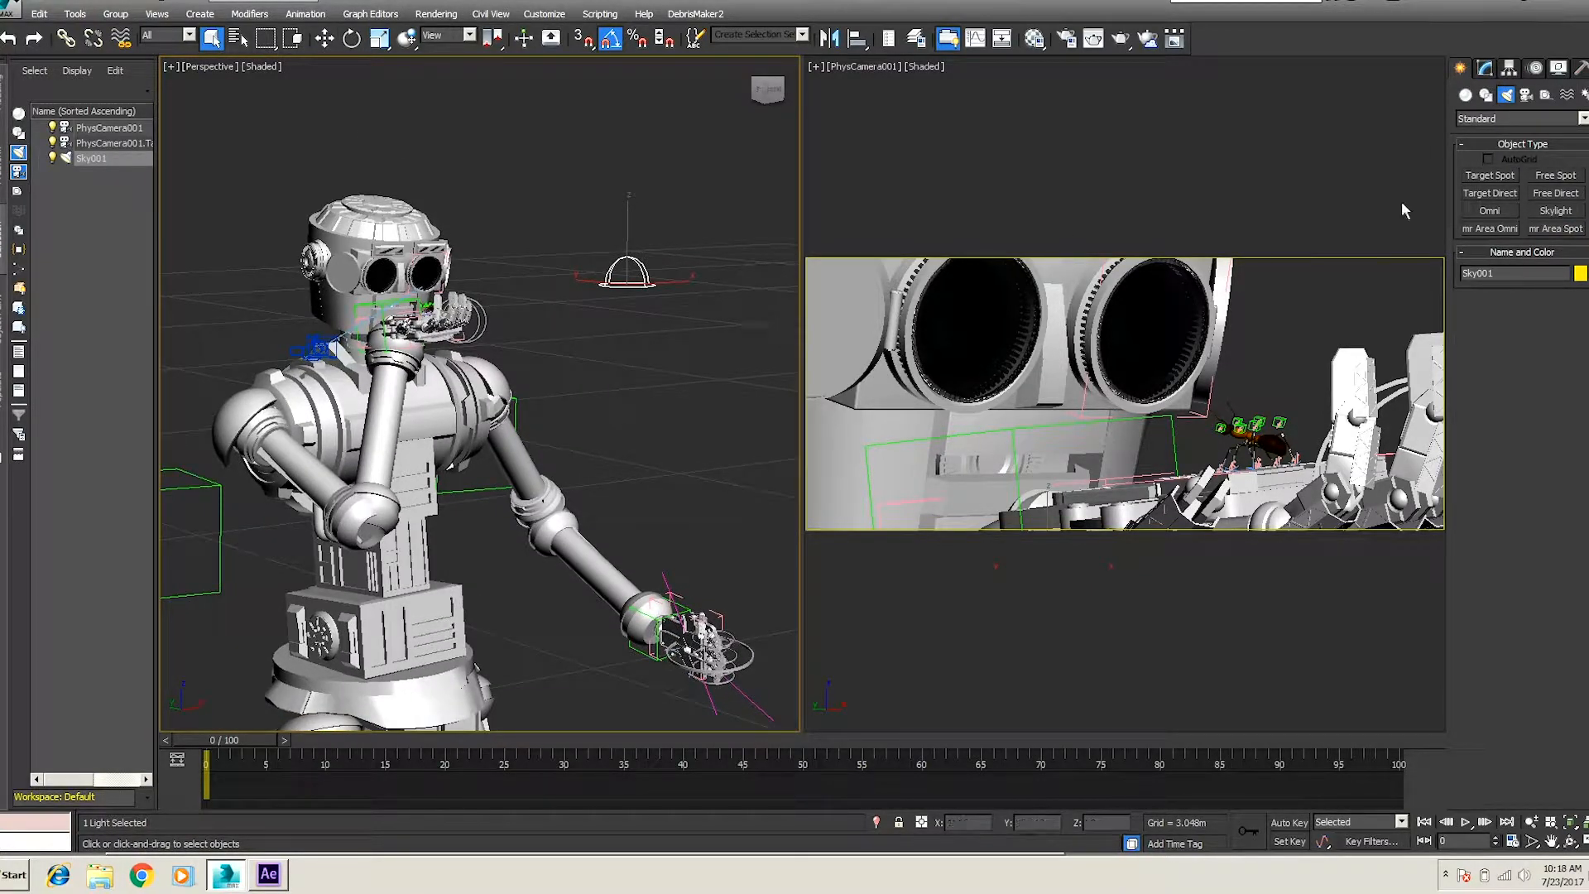
{"action": "left_click", "coordinate": [1567, 229]}
{"action": "left_click", "coordinate": [1533, 822]}
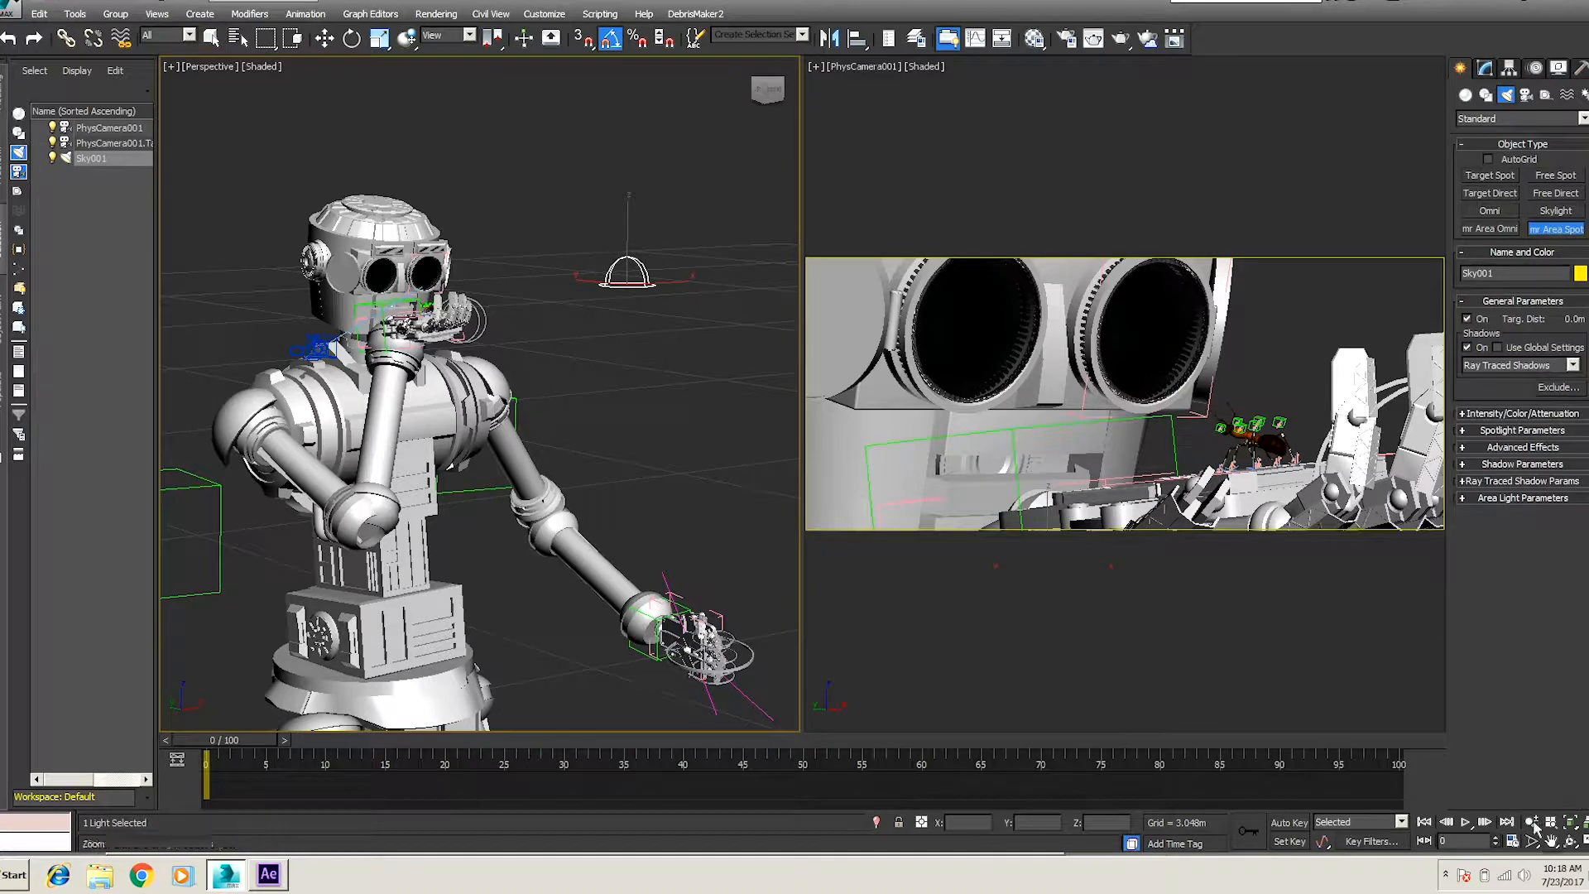
{"action": "left_click_drag", "start_coordinate": [634, 381], "coordinate": [589, 370]}
{"action": "left_click_drag", "start_coordinate": [436, 156], "coordinate": [436, 96]}
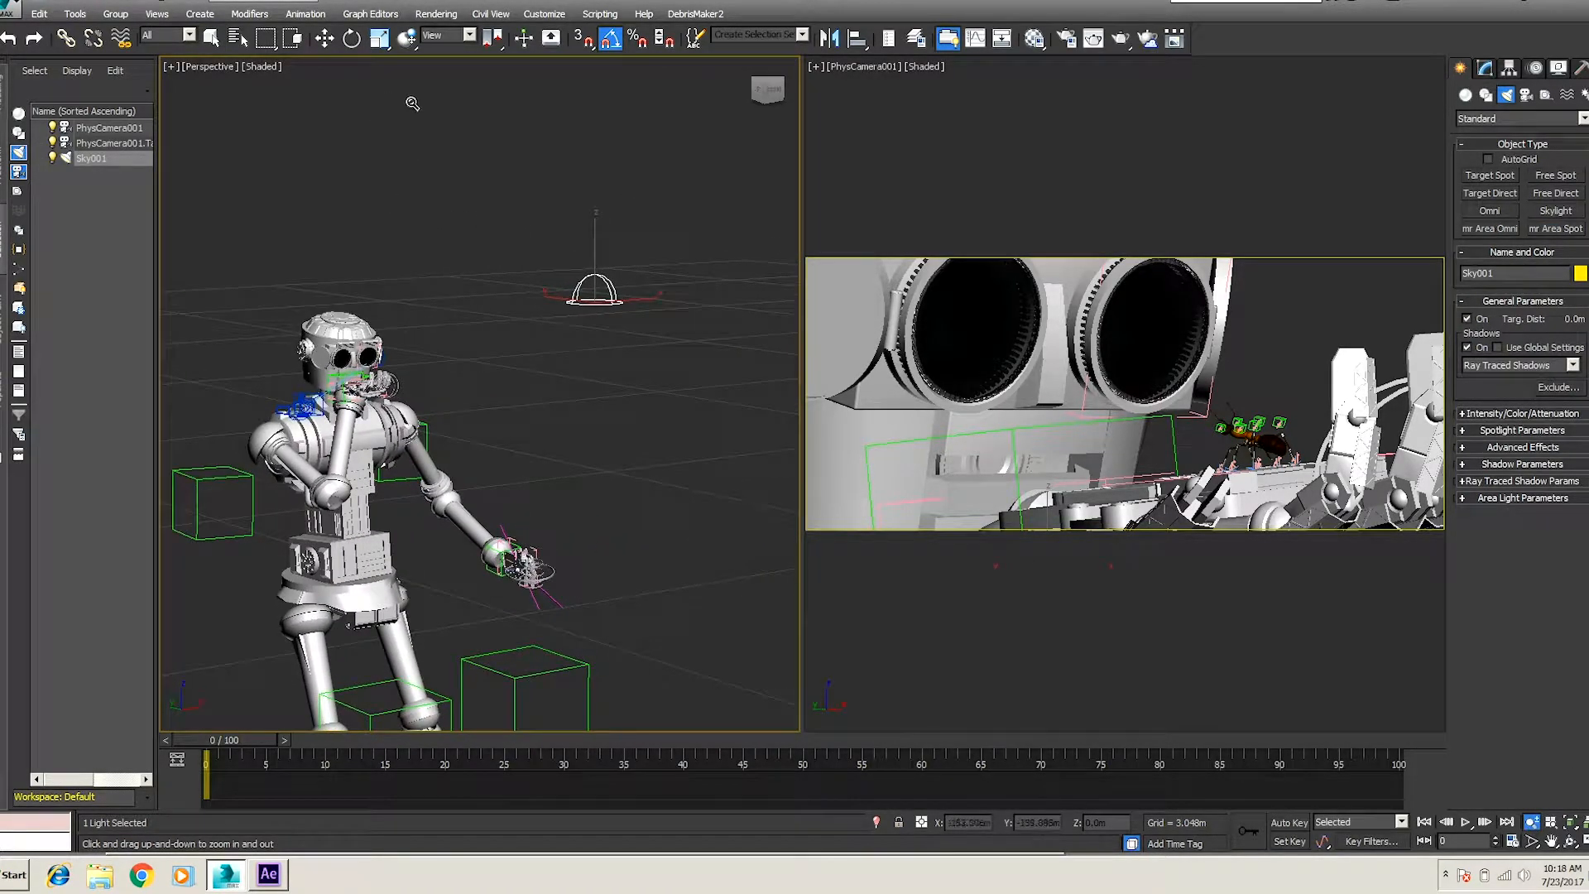
{"action": "left_click", "coordinate": [325, 38]}
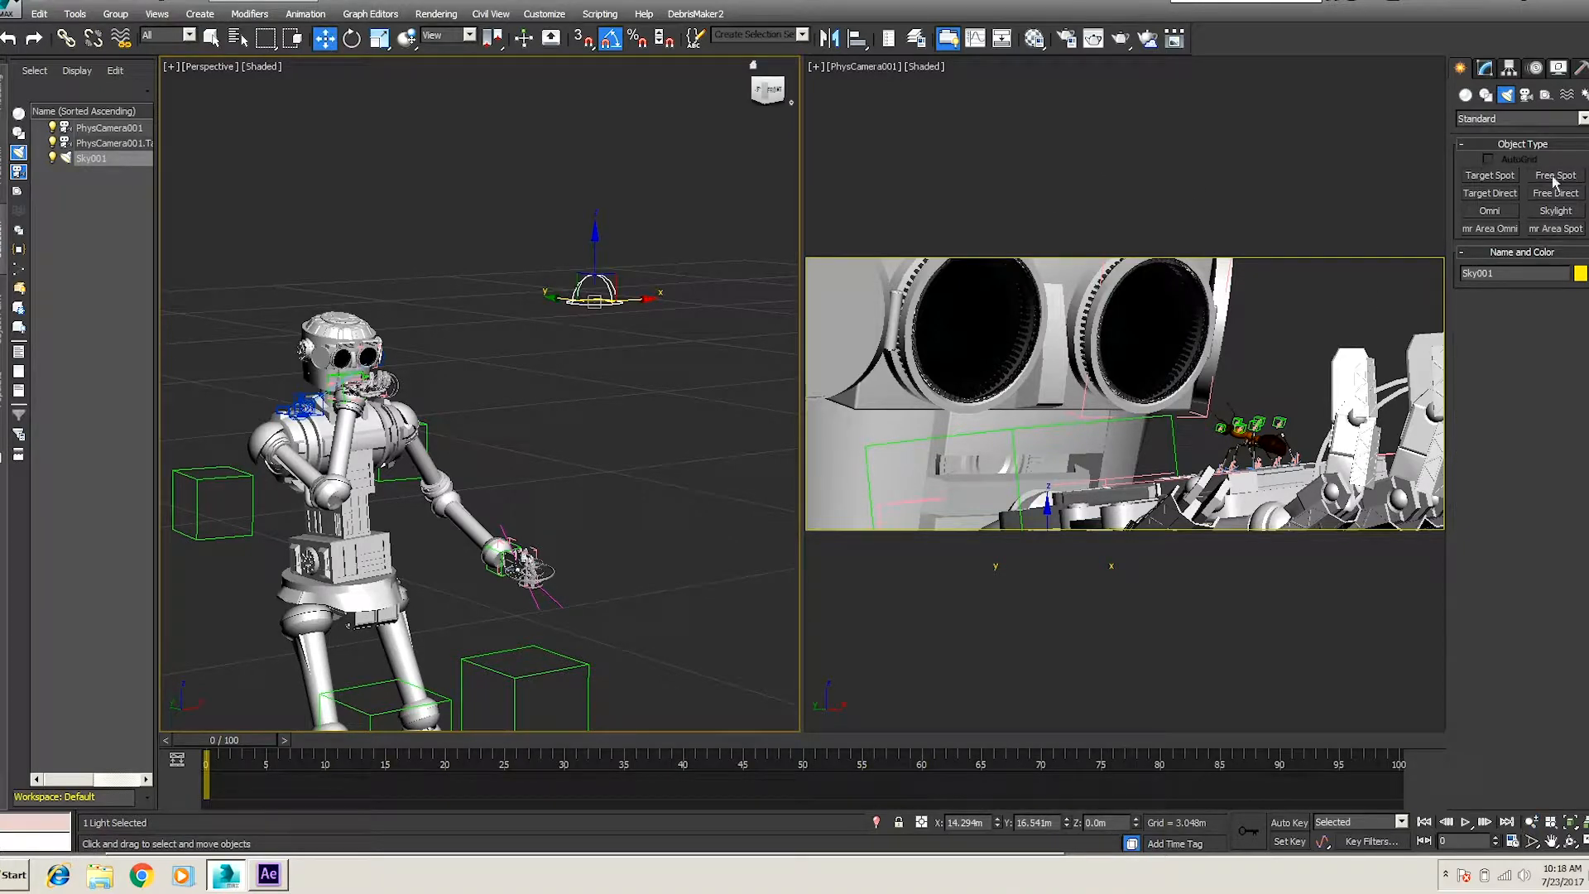
{"action": "left_click", "coordinate": [1556, 229]}
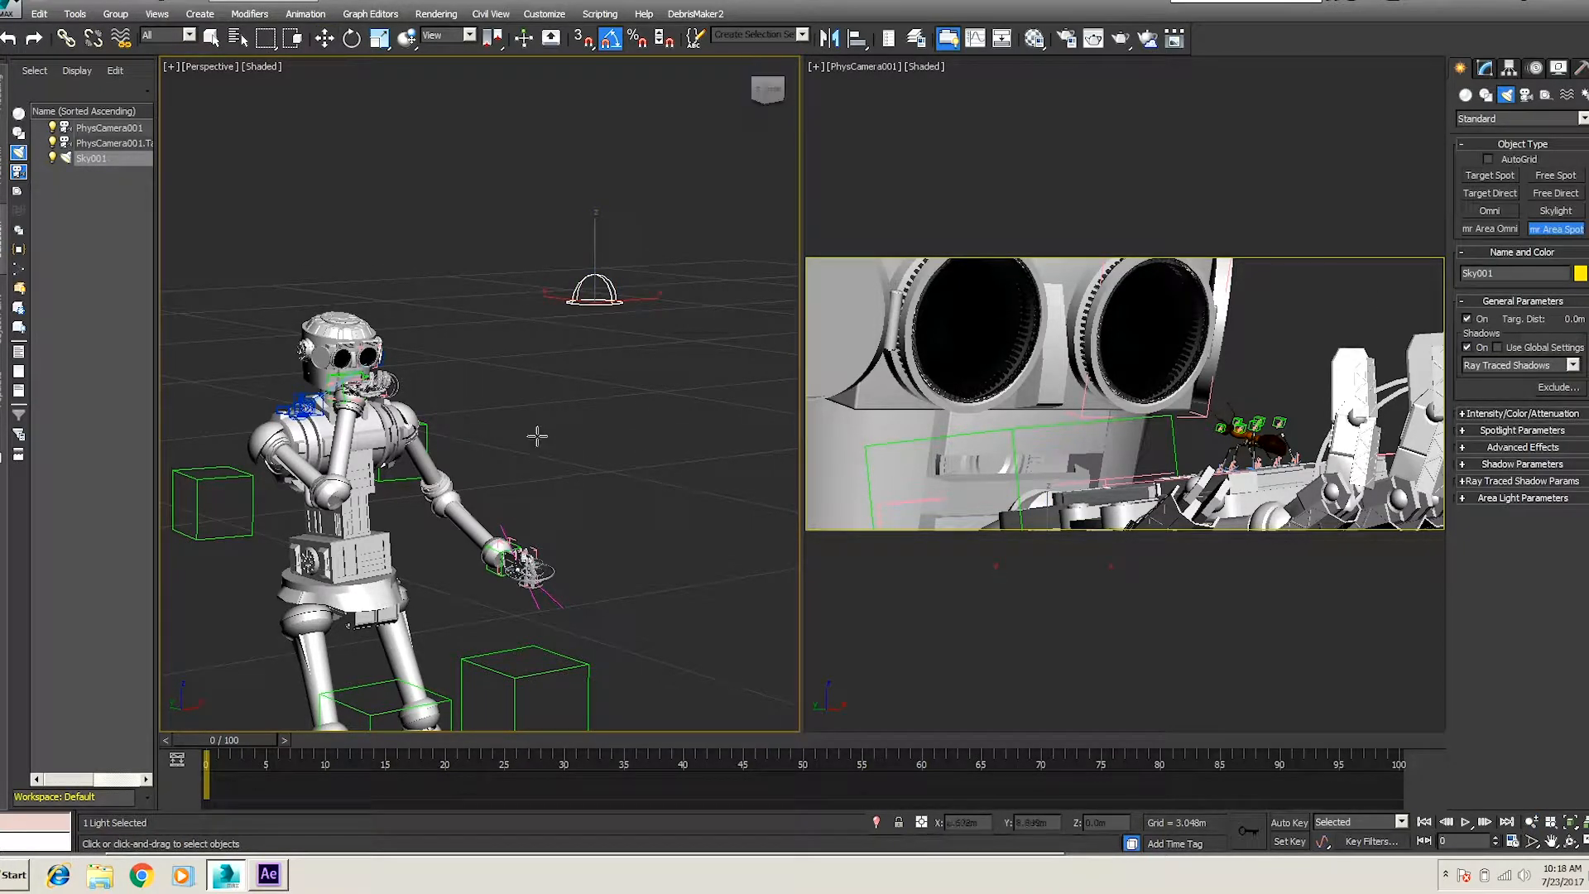
{"action": "left_click_drag", "start_coordinate": [560, 461], "coordinate": [637, 462]}
Step: Align the area spot light's target to the robot's head group in X, Y and Z, pivot point to pivot point
{"action": "left_click", "coordinate": [1529, 822]}
{"action": "mouse_move", "coordinate": [644, 464]}
{"action": "middle_mouse_down", "text": "alt"}
{"action": "mouse_move", "coordinate": [642, 394]}
{"action": "mouse_move", "coordinate": [555, 423]}
{"action": "middle_mouse_up", "text": "alt"}
{"action": "scroll", "coordinate": [614, 376], "scroll_direction": "down", "scroll_amount": 3}
{"action": "key", "text": "w"}
{"action": "left_click", "coordinate": [108, 143]}
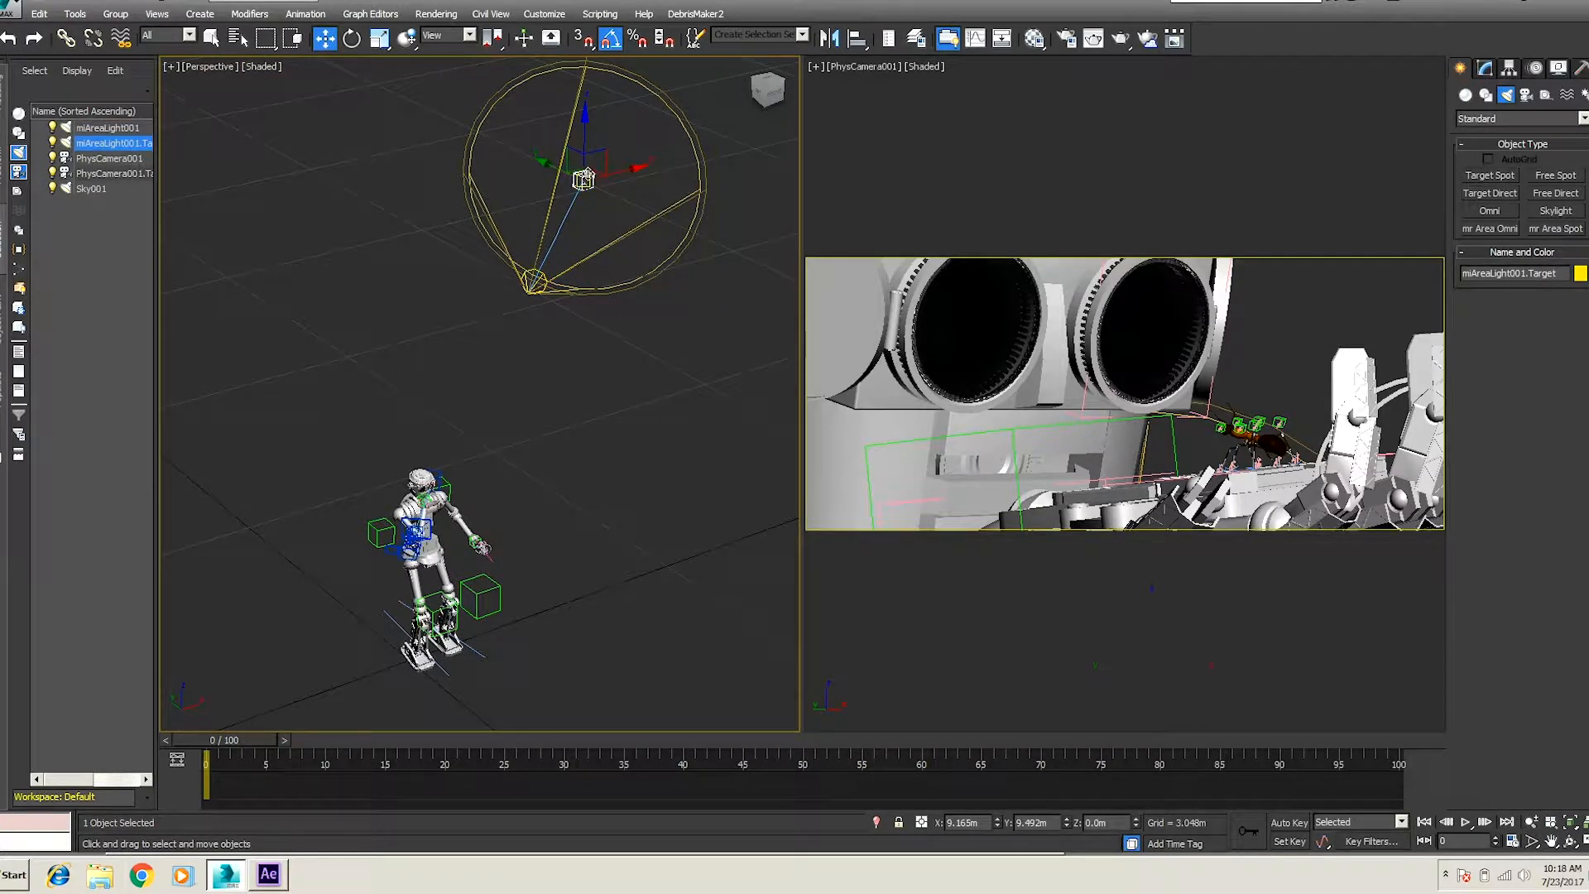
{"action": "left_click", "coordinate": [857, 38]}
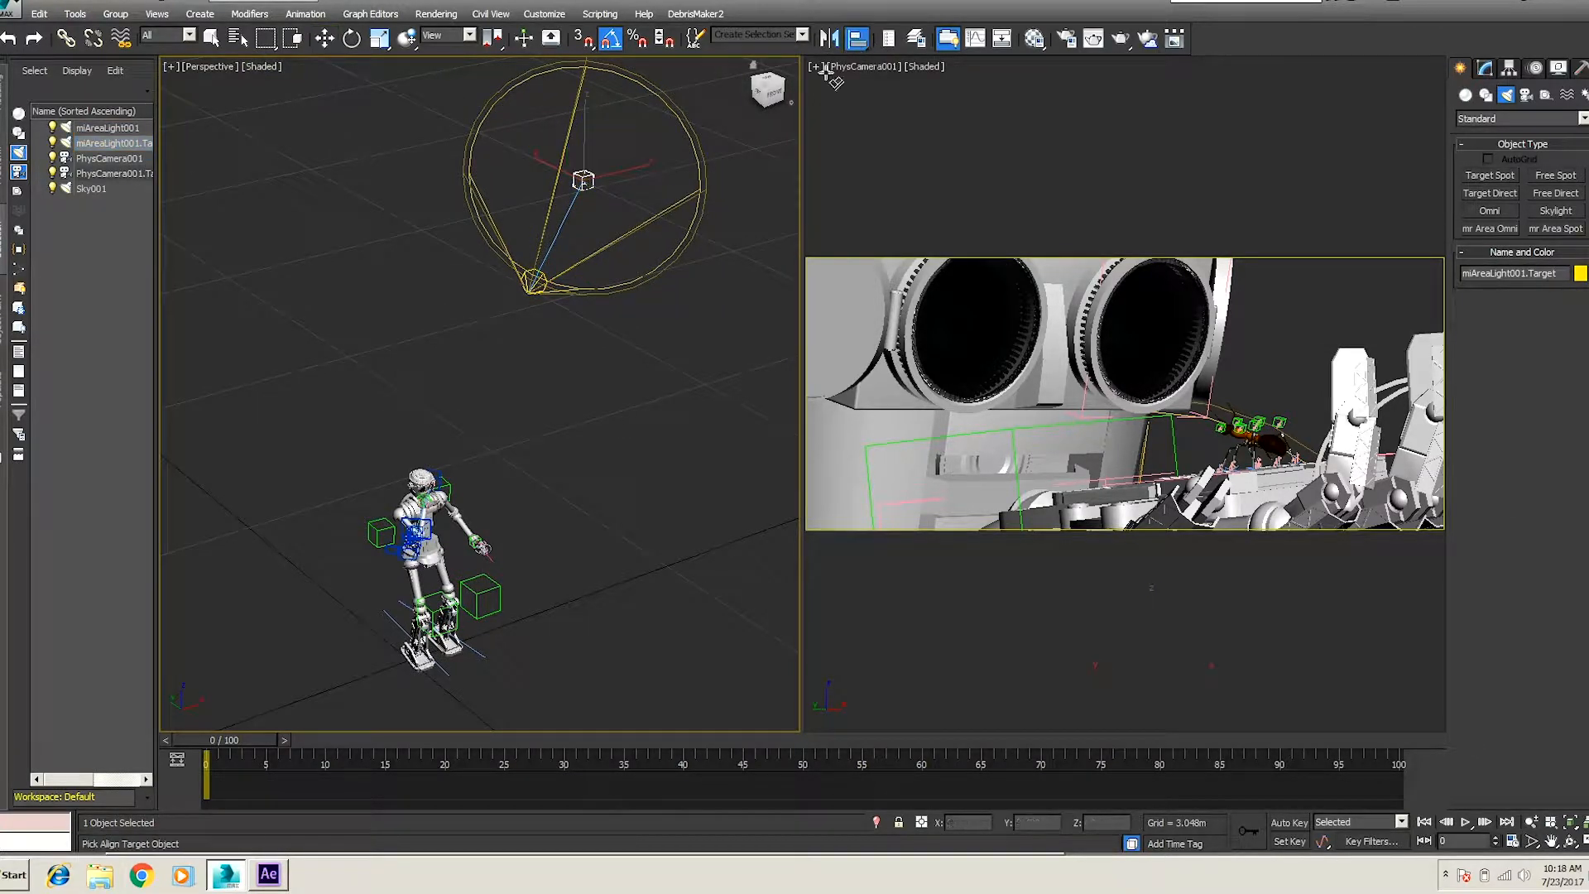
{"action": "left_click", "coordinate": [431, 497]}
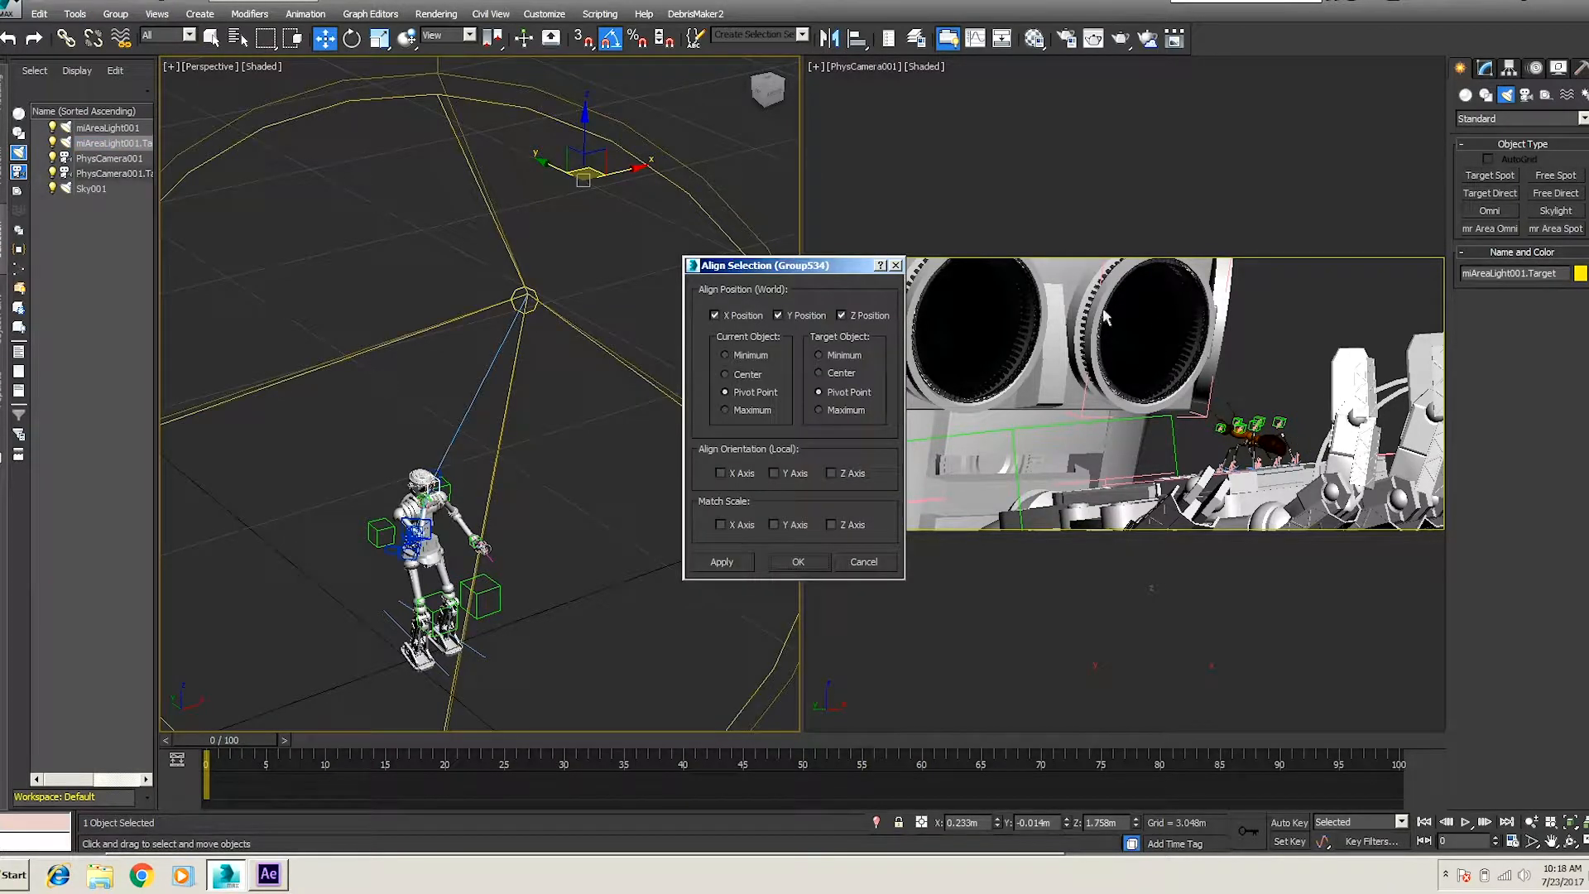
{"action": "left_click", "coordinate": [807, 563]}
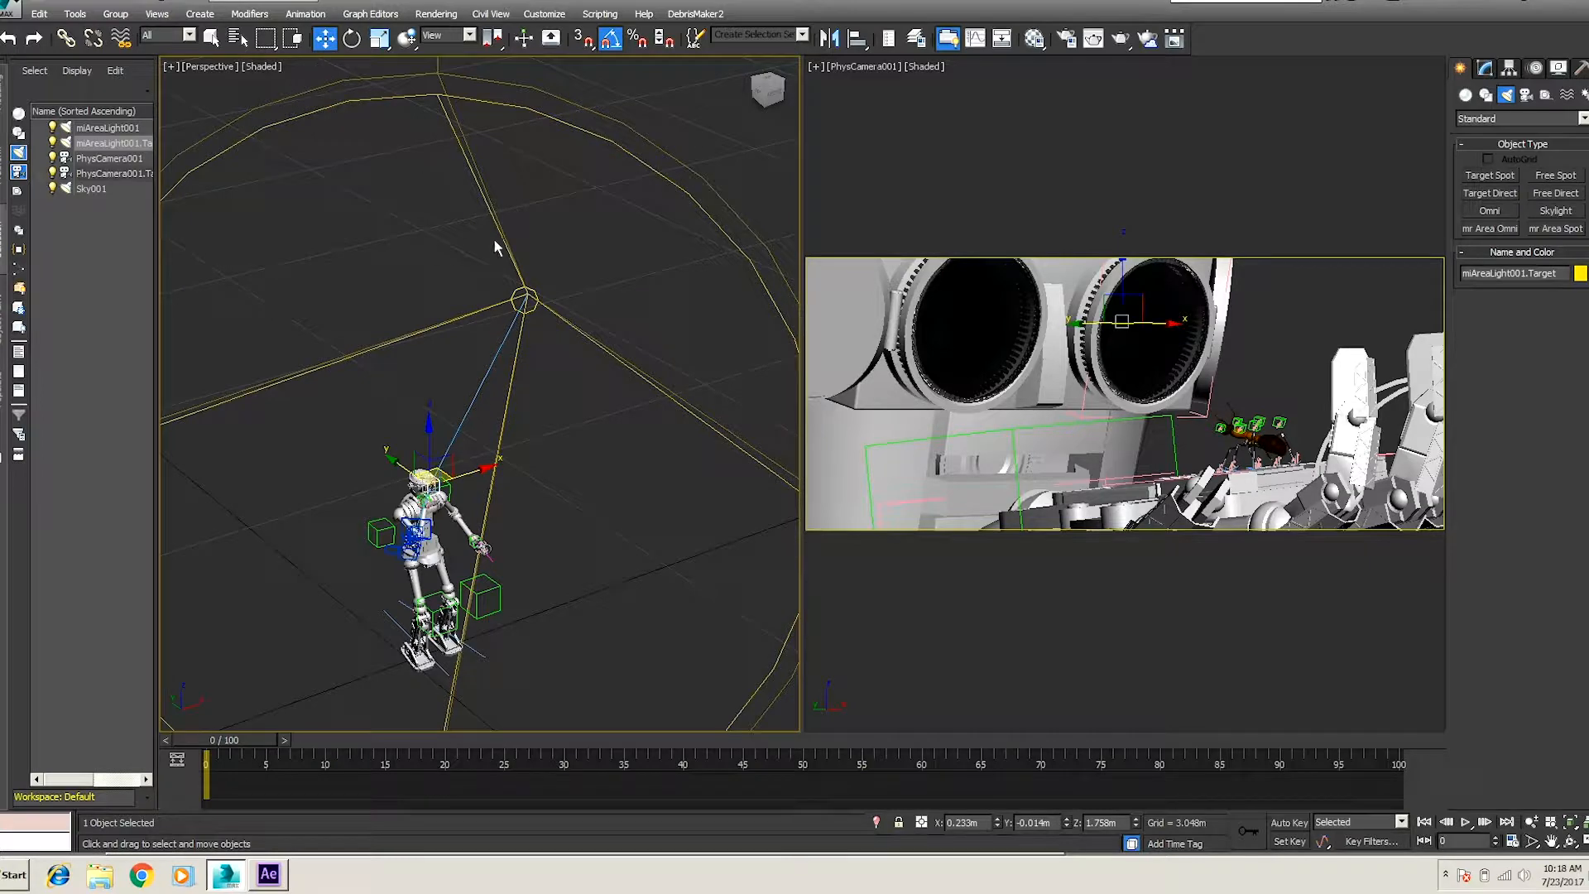
Step: Move the area spot light away from the robot across the ground, to about X 14.3 m, Y -2.5 m
{"action": "left_click", "coordinate": [105, 130]}
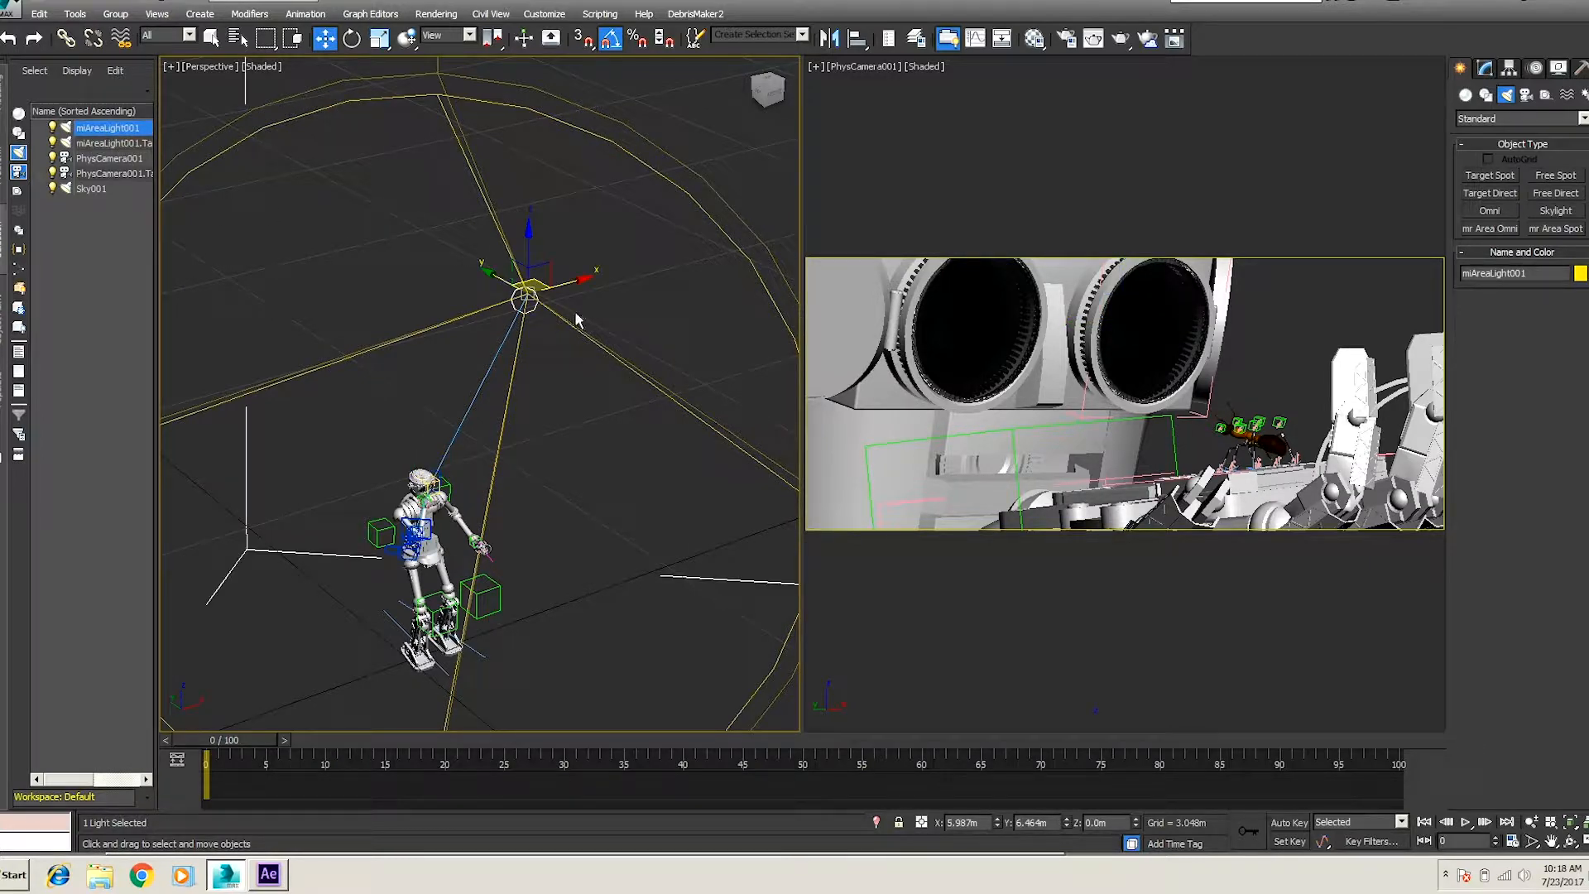
{"action": "left_click", "coordinate": [1586, 842]}
{"action": "left_click", "coordinate": [1532, 822]}
{"action": "left_click_drag", "start_coordinate": [1169, 385], "coordinate": [1112, 515]}
{"action": "middle_click_drag", "start_coordinate": [1112, 515], "coordinate": [781, 454]}
{"action": "left_click_drag", "start_coordinate": [861, 366], "coordinate": [816, 429]}
{"action": "middle_click_drag", "start_coordinate": [816, 430], "coordinate": [754, 451]}
{"action": "left_click", "coordinate": [326, 38]}
{"action": "left_click_drag", "start_coordinate": [803, 322], "coordinate": [1354, 423]}
{"action": "middle_click_drag", "start_coordinate": [1105, 426], "coordinate": [1022, 372]}
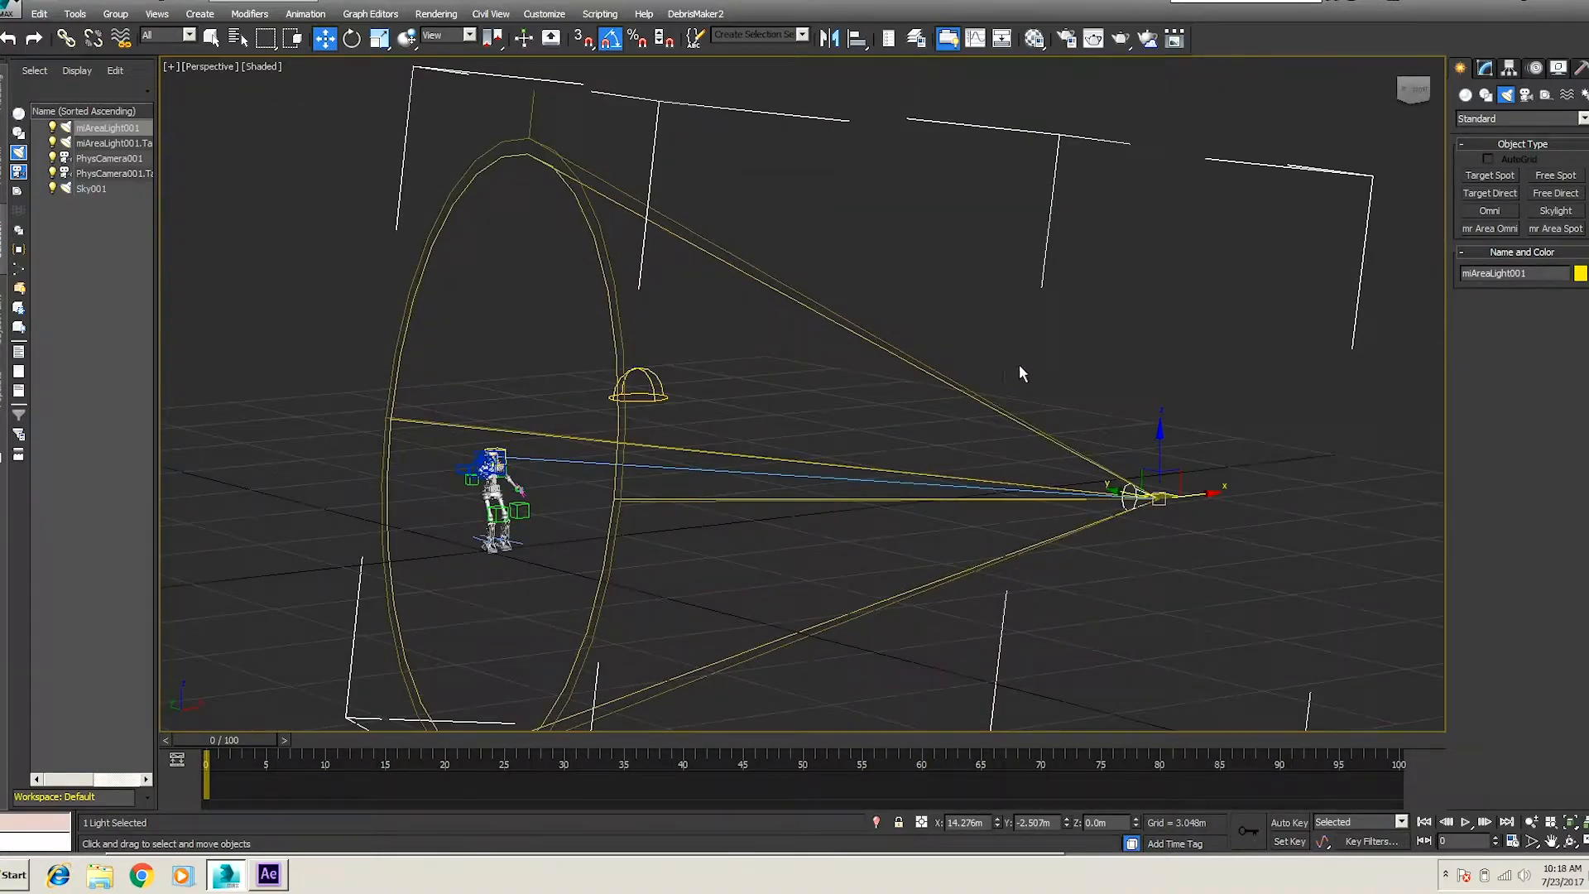
Step: Raise the area spot light to about Z 3.5 m and shift it to about X 18.1 m, Y -9.8 m
{"action": "left_click_drag", "start_coordinate": [1164, 443], "coordinate": [1157, 280]}
{"action": "middle_click_drag", "start_coordinate": [1158, 280], "coordinate": [1083, 380], "text": "alt"}
{"action": "left_click_drag", "start_coordinate": [1102, 206], "coordinate": [1355, 191]}
{"action": "middle_click_drag", "start_coordinate": [1282, 286], "coordinate": [1199, 418], "text": "alt"}
{"action": "left_click_drag", "start_coordinate": [1076, 94], "coordinate": [1280, 195]}
{"action": "middle_click_drag", "start_coordinate": [1230, 255], "coordinate": [1037, 300], "text": "alt"}
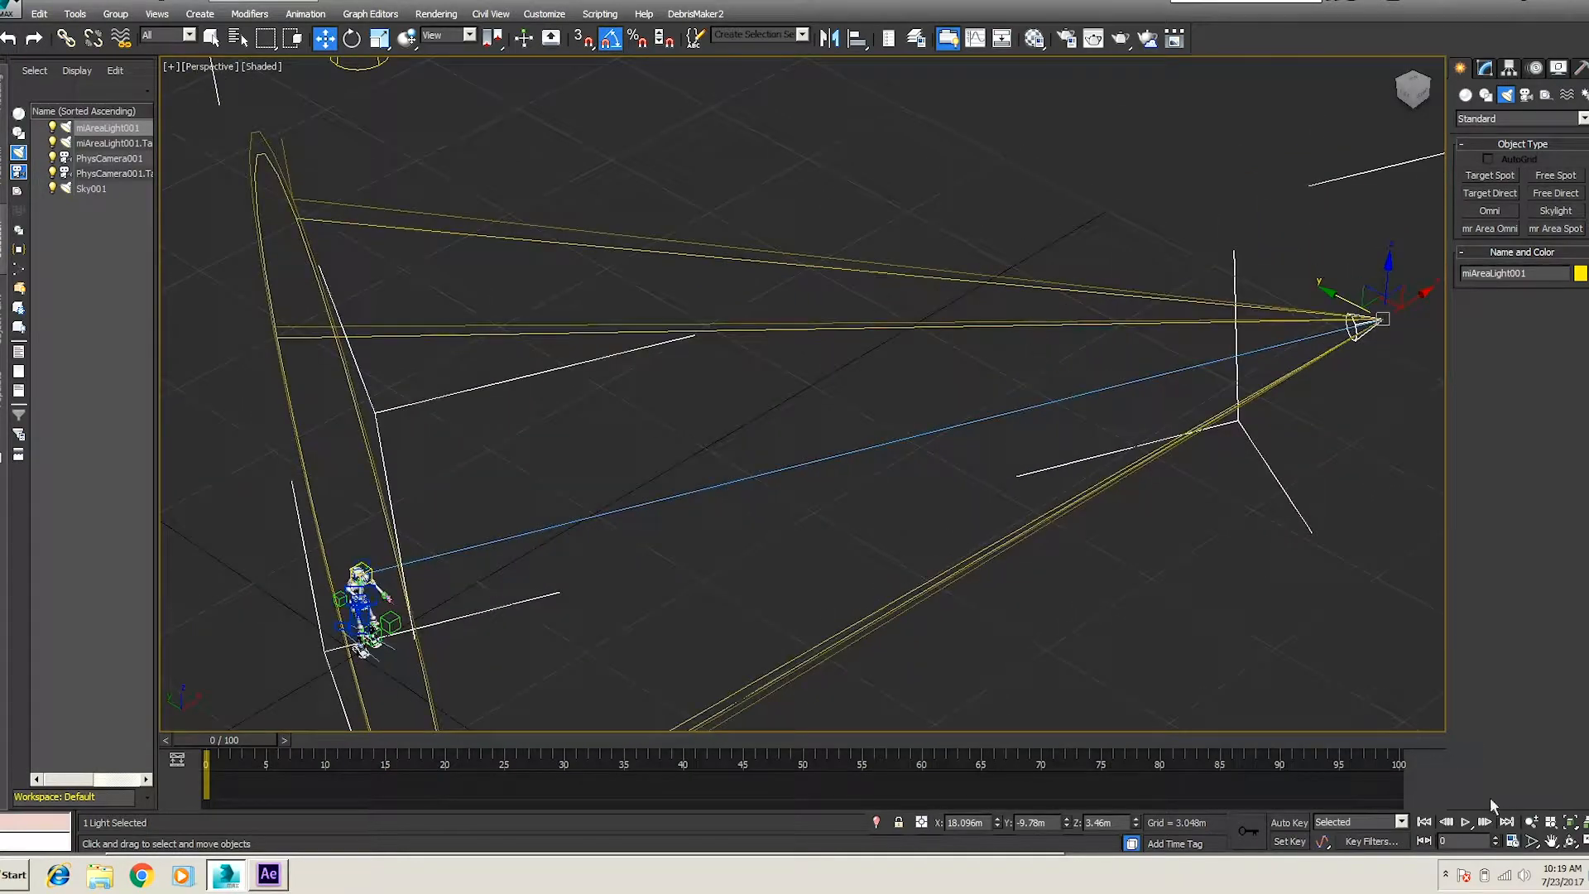
Step: Shift the area spot light further sideways and up, to about Y -12.2 m, Z 5.8 m
{"action": "left_click", "coordinate": [1532, 822]}
{"action": "scroll", "coordinate": [1170, 476], "scroll_direction": "down", "scroll_amount": 4}
{"action": "left_click_drag", "start_coordinate": [1129, 472], "coordinate": [707, 231]}
{"action": "key", "text": "w"}
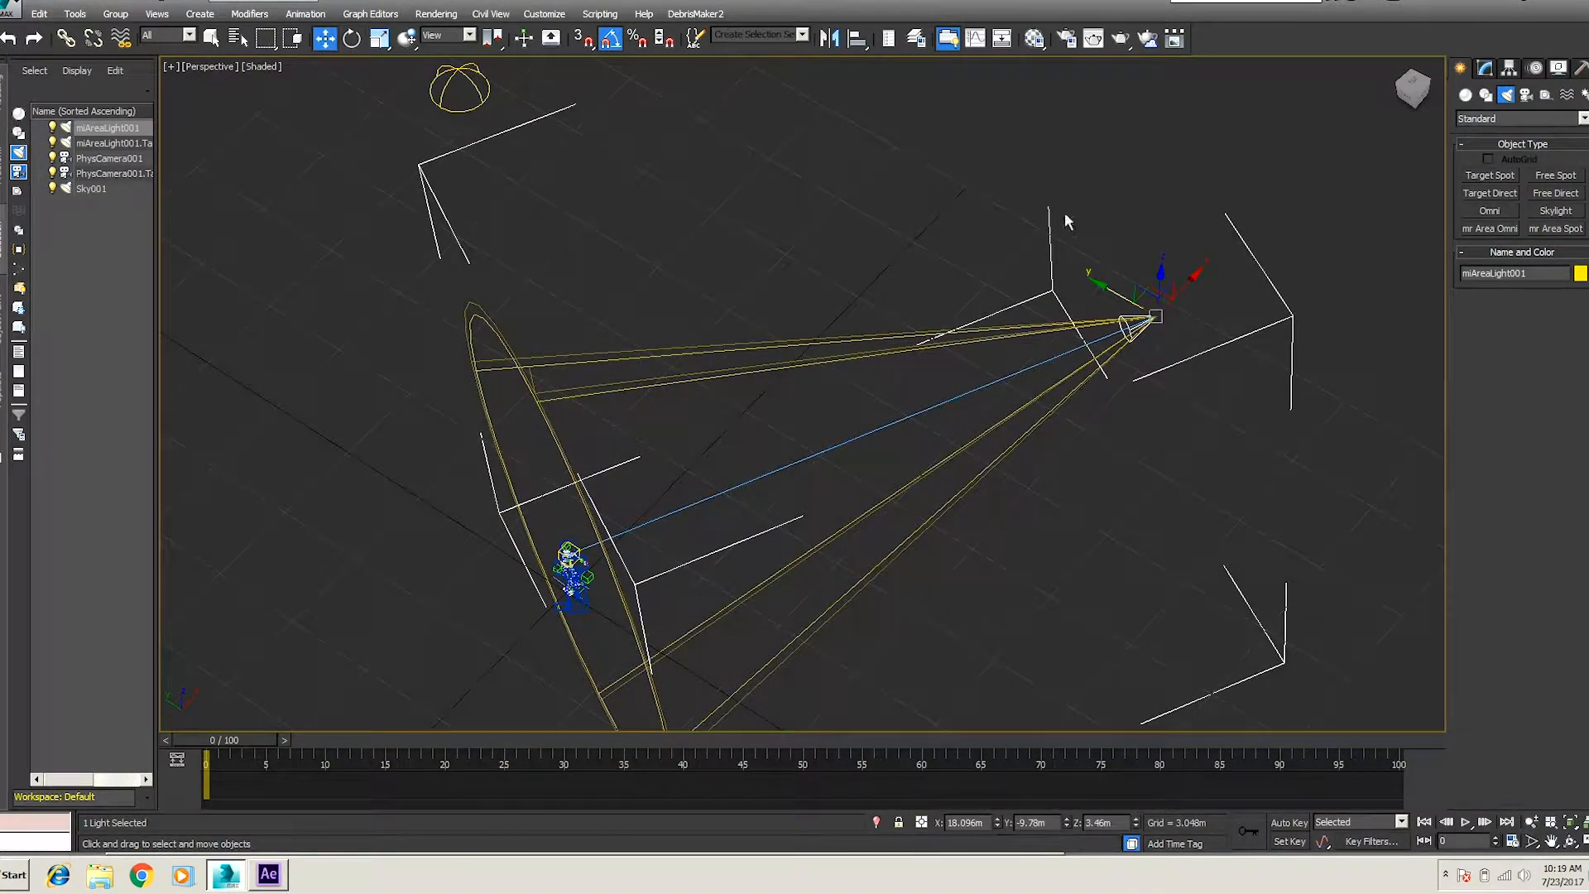
{"action": "left_click_drag", "start_coordinate": [1110, 287], "coordinate": [1230, 271]}
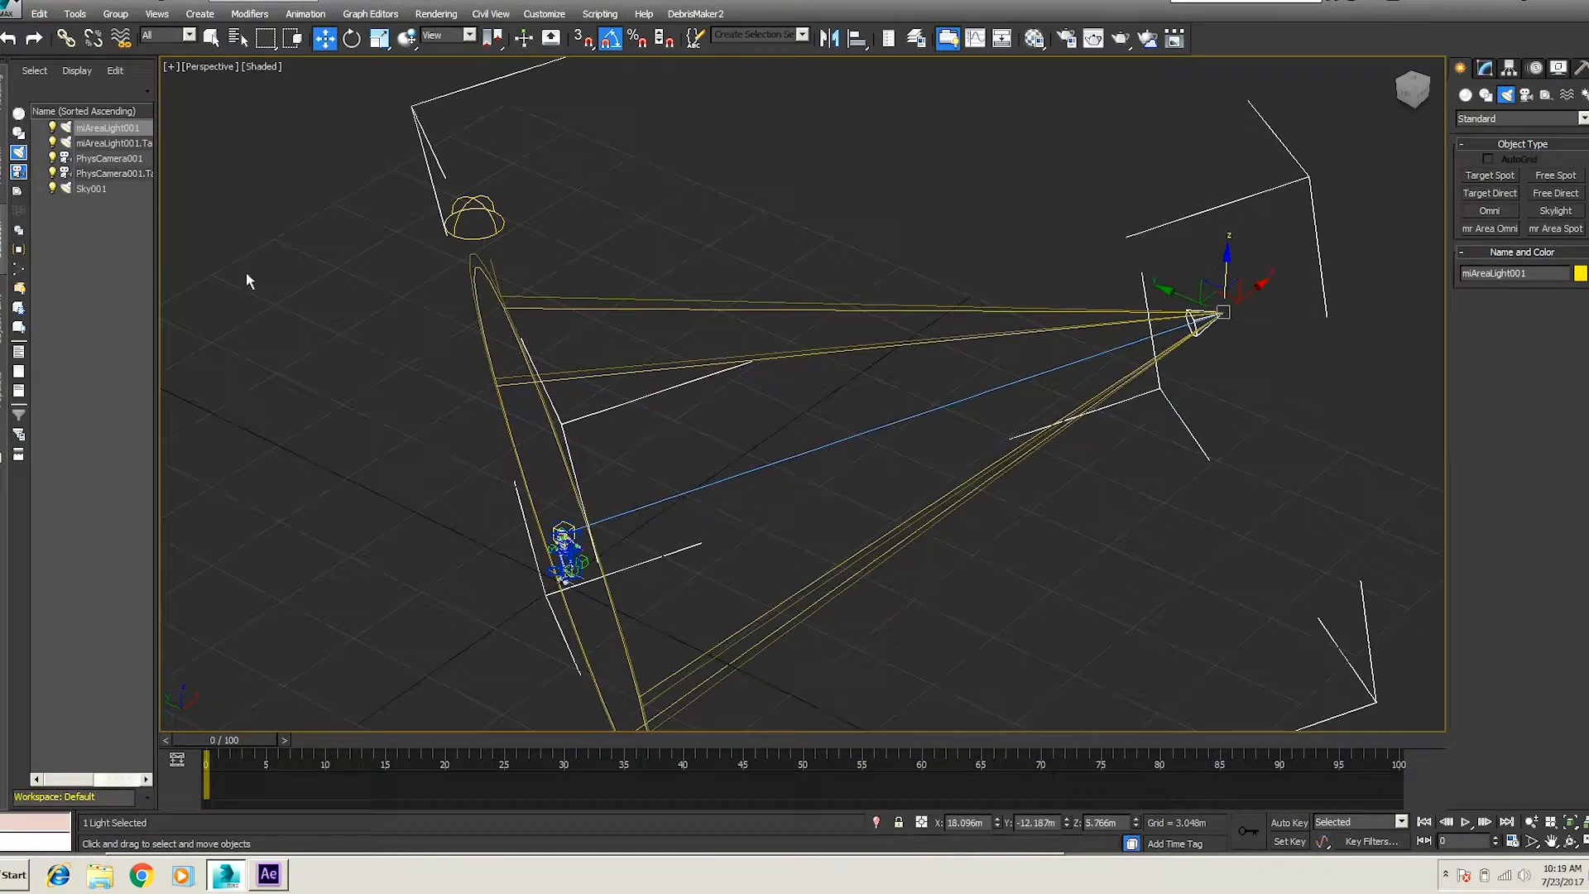
Step: Move the spot light's target slightly down and forward, to about Y -0.7 m, Z 1.5 m, and restore the two-viewport layout
{"action": "left_click", "coordinate": [117, 146]}
{"action": "middle_click_drag", "start_coordinate": [694, 497], "coordinate": [667, 414], "text": "alt"}
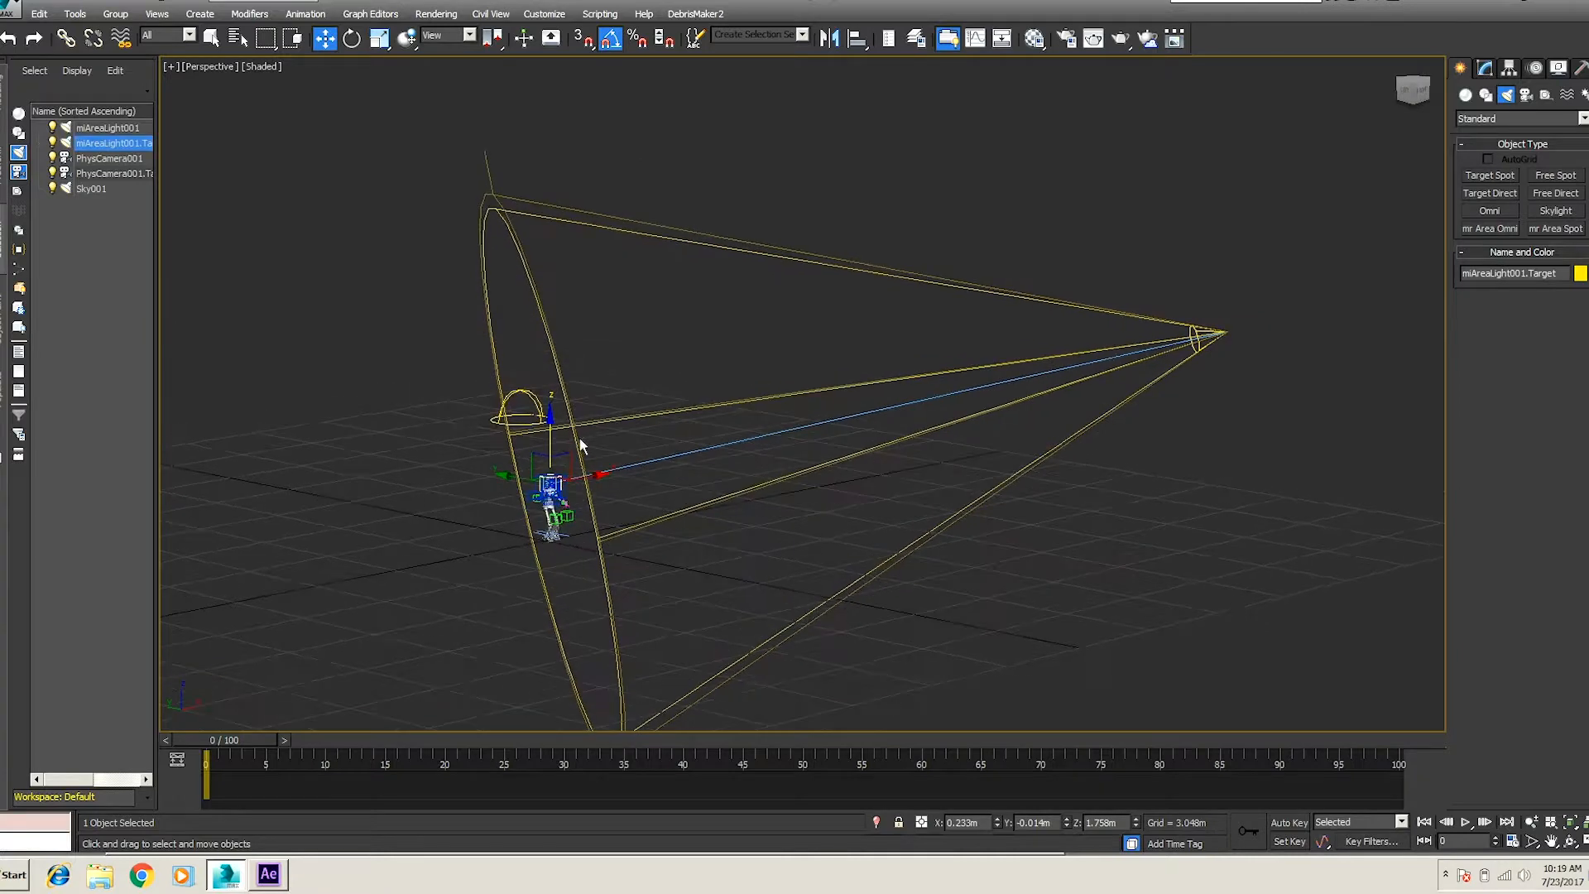
{"action": "left_click_drag", "start_coordinate": [540, 453], "coordinate": [548, 465]}
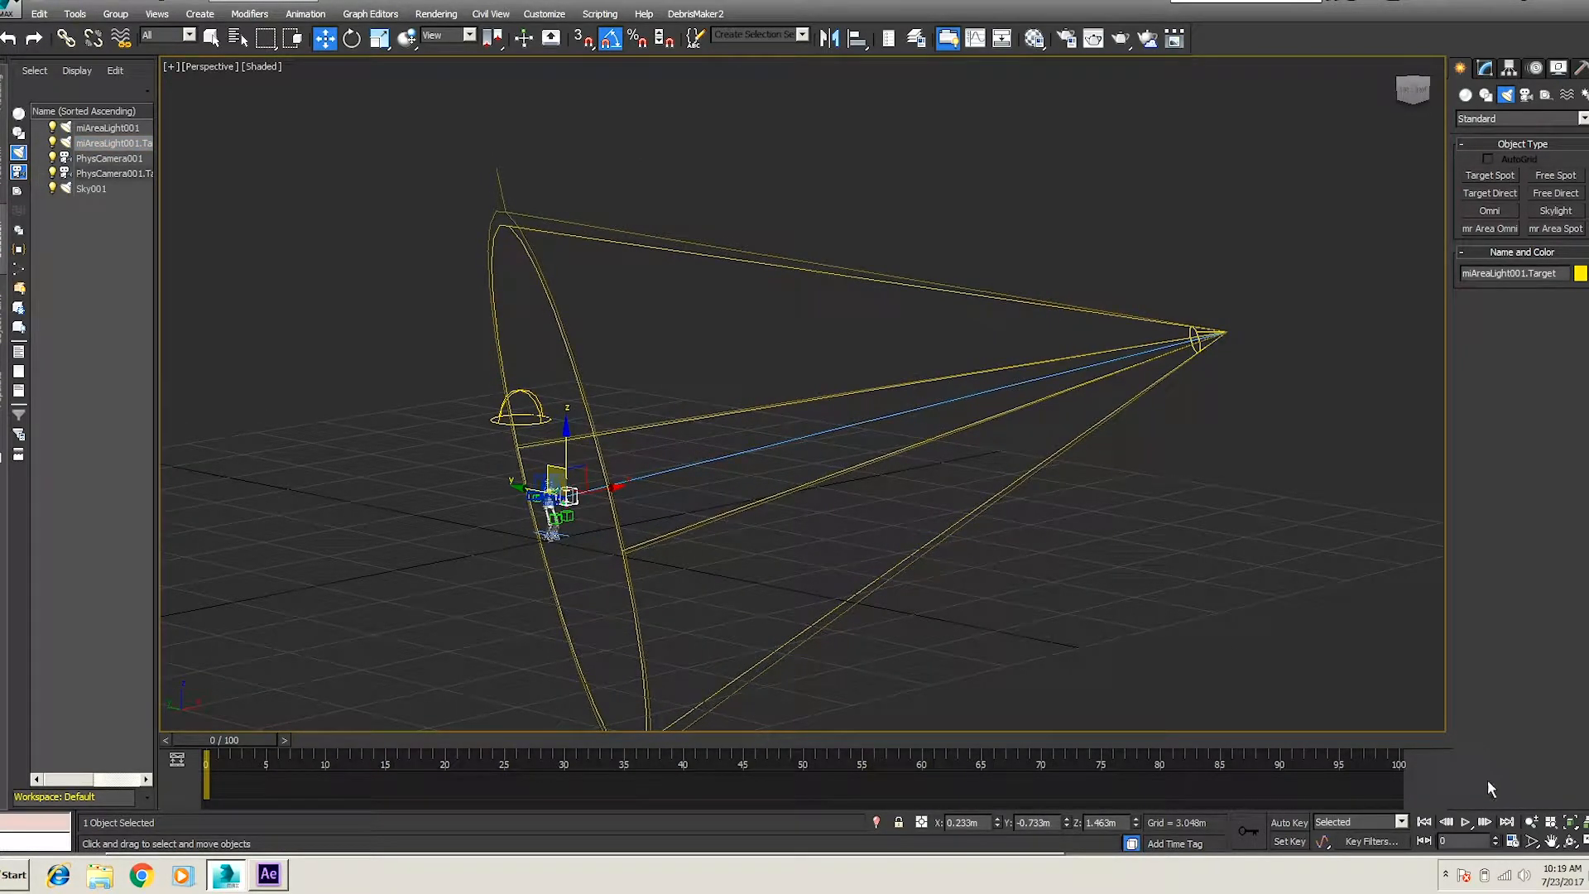
{"action": "key", "text": "alt+w"}
Step: Set the area spot light's intensity multiplier to 10
{"action": "left_click_drag", "start_coordinate": [637, 319], "coordinate": [712, 406]}
{"action": "left_click", "coordinate": [1486, 68]}
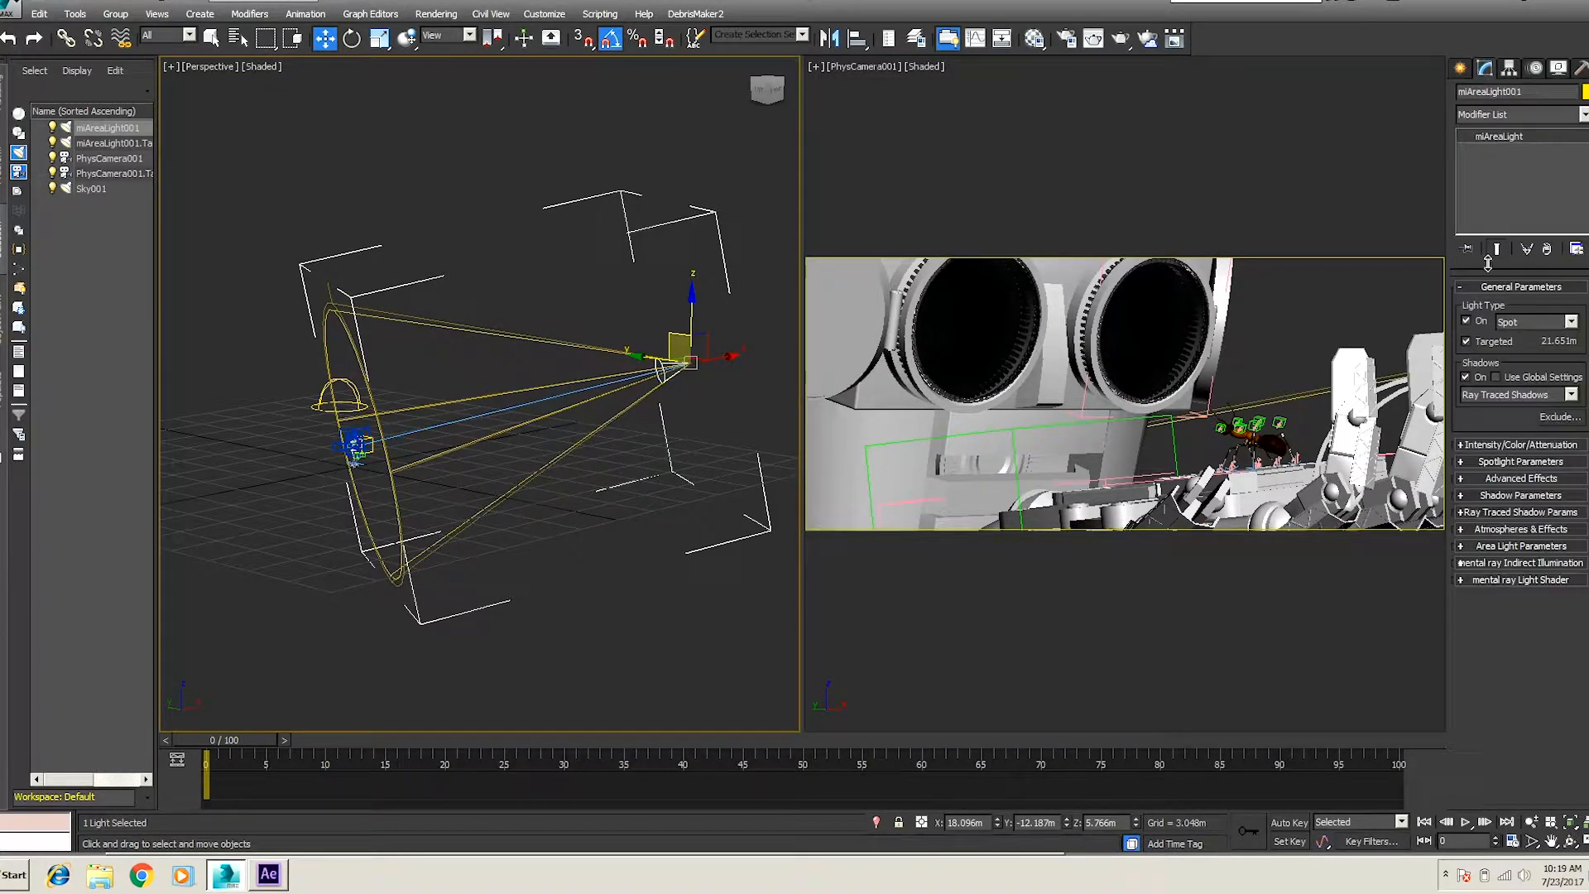
{"action": "left_click", "coordinate": [1481, 447]}
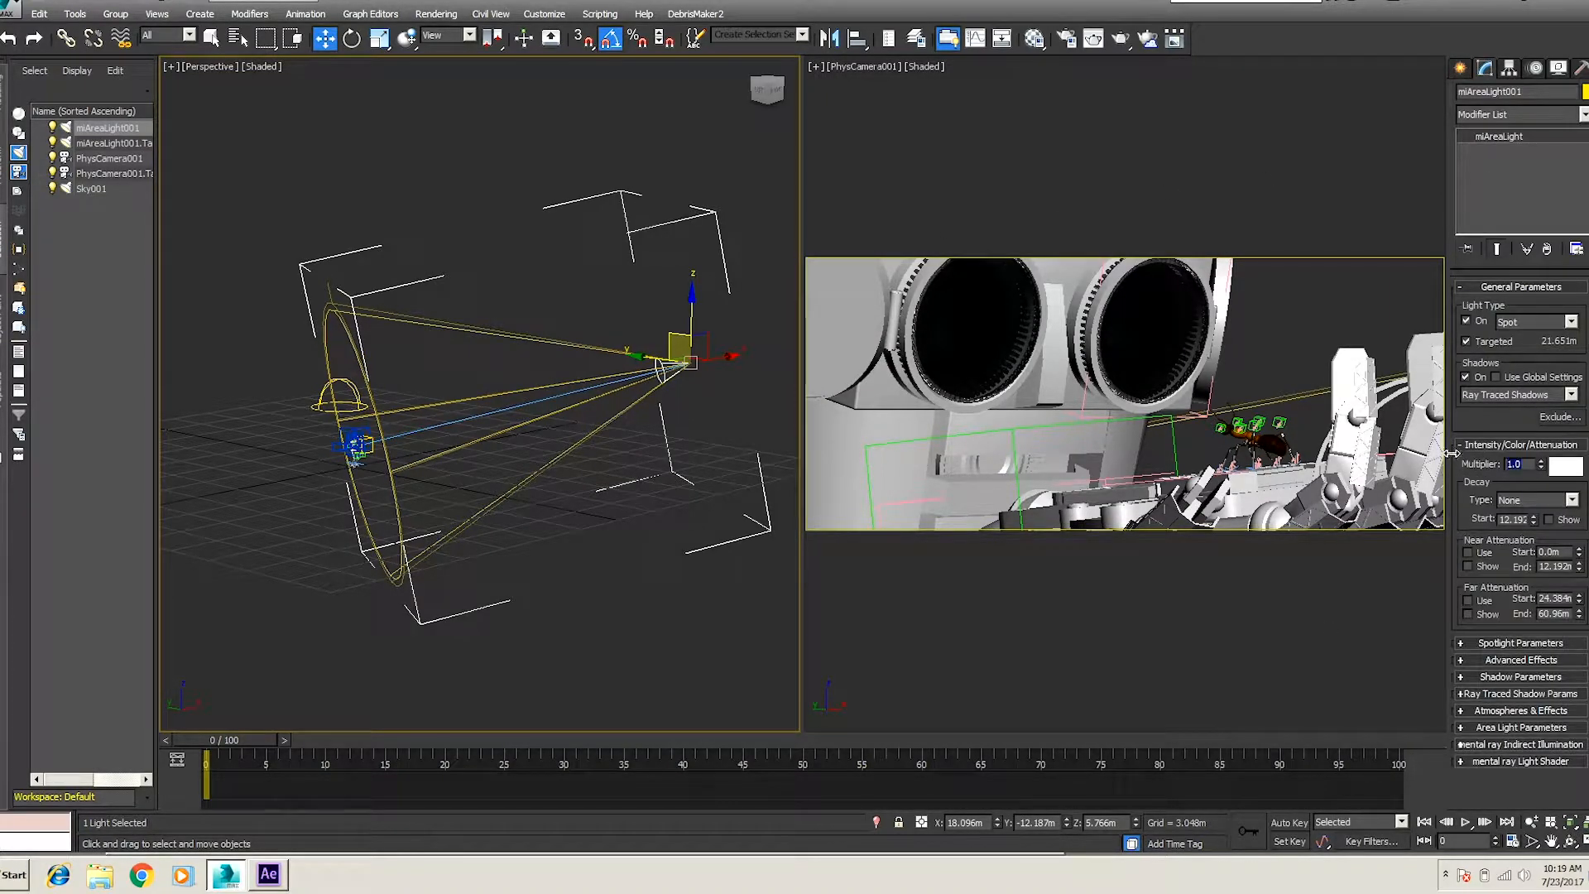
{"action": "type", "text": "1"}
Step: Set the spot light's color to orange, about red 220, green 136, blue 26, and its decay type to Inverse Square
{"action": "left_click", "coordinate": [1574, 472]}
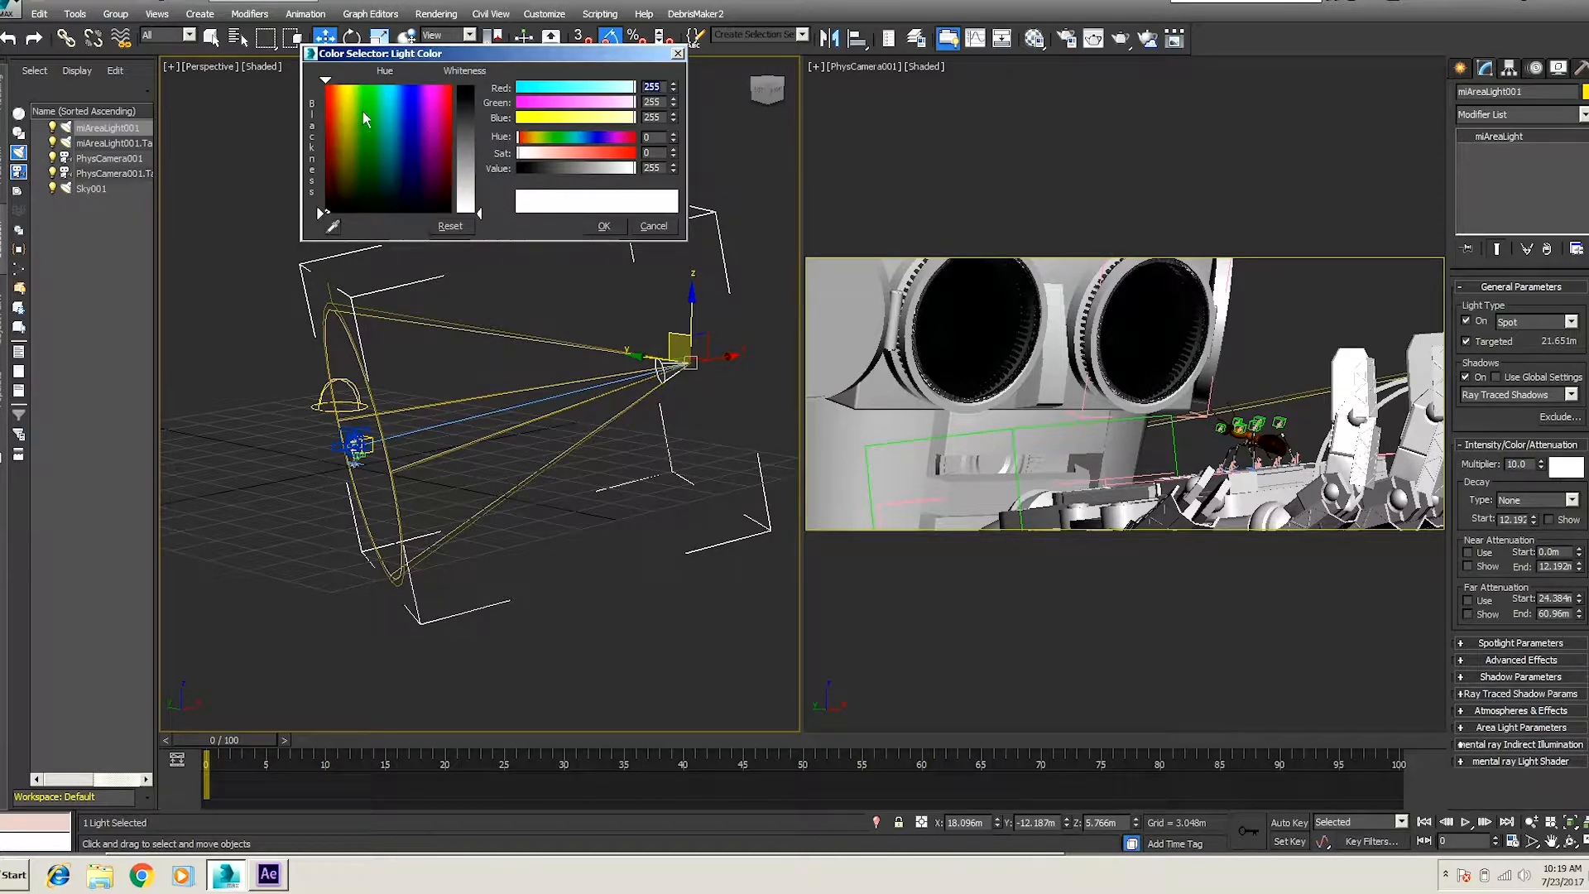
{"action": "left_click", "coordinate": [337, 105]}
{"action": "left_click", "coordinate": [620, 166]}
{"action": "left_click", "coordinate": [622, 155]}
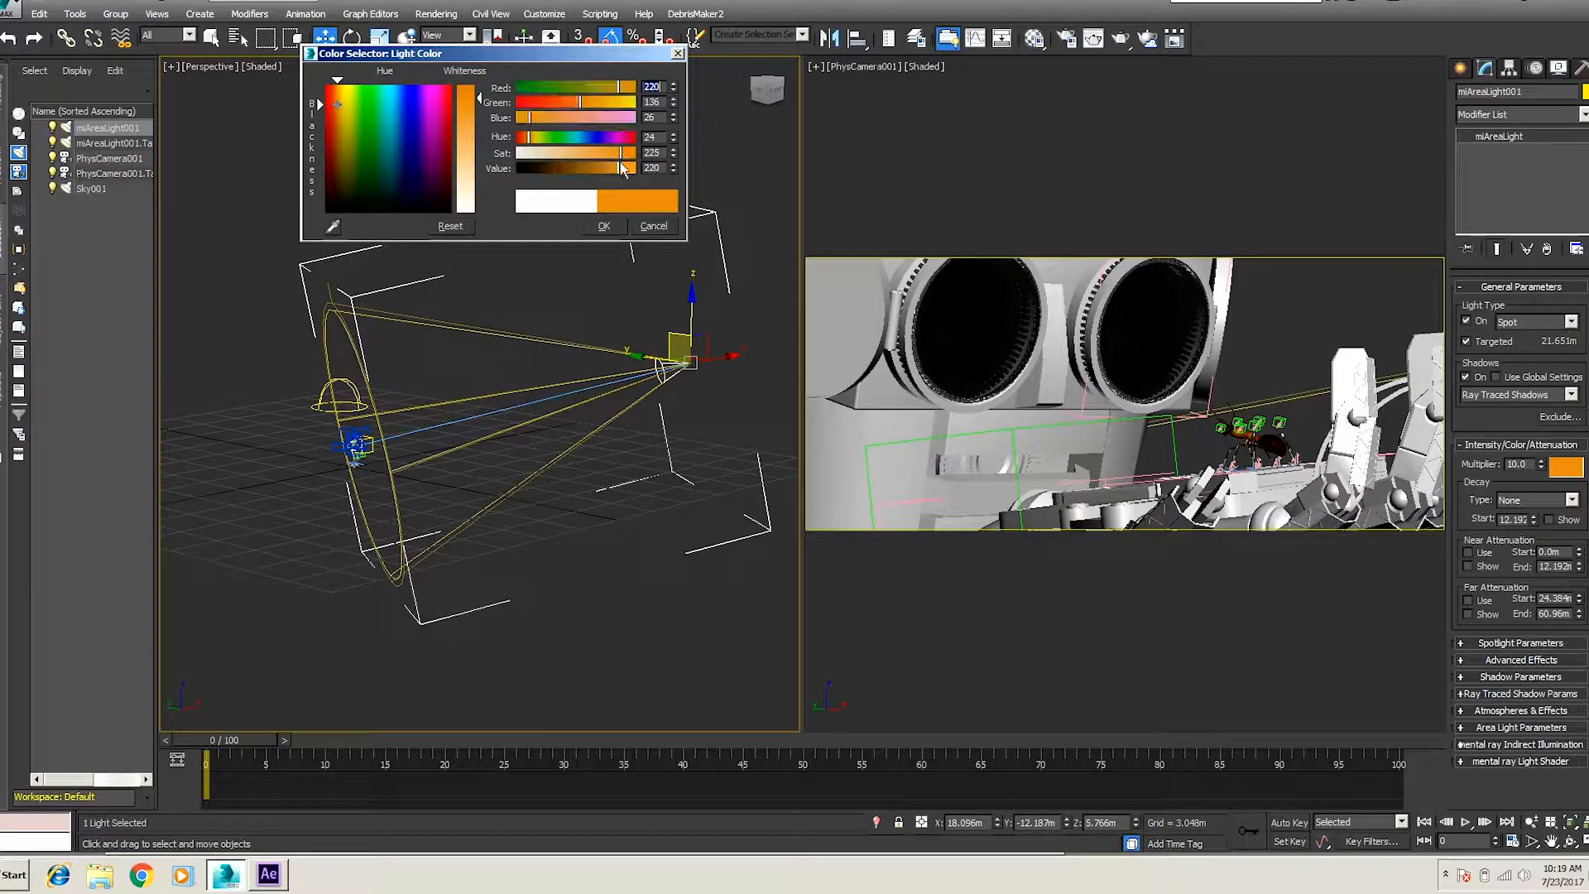
{"action": "left_click", "coordinate": [605, 226]}
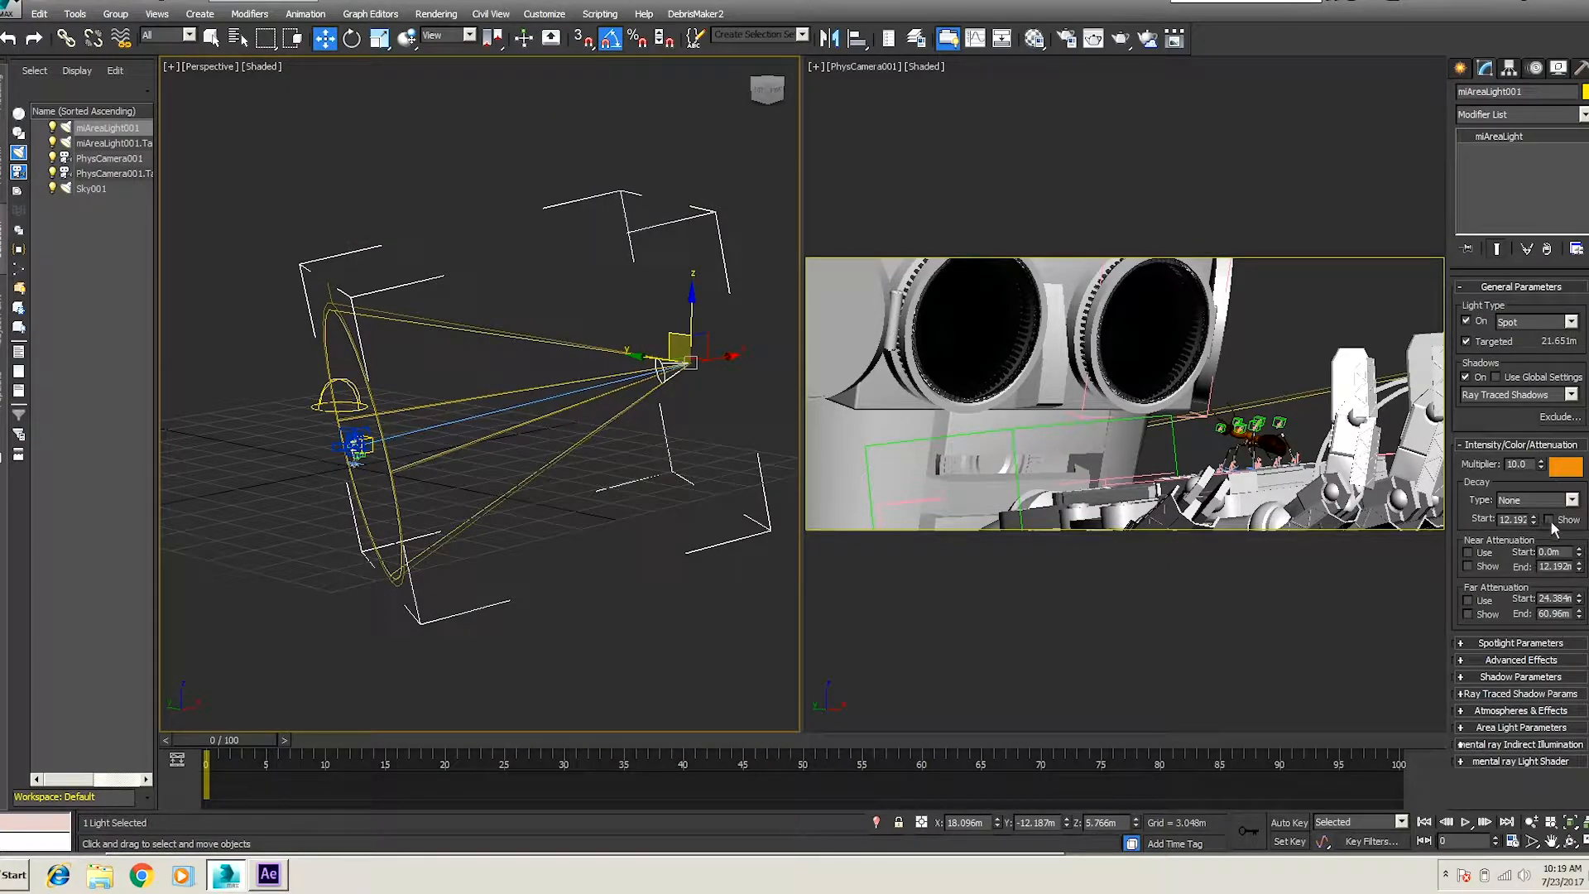
{"action": "left_click", "coordinate": [1567, 500]}
{"action": "left_click", "coordinate": [1533, 536]}
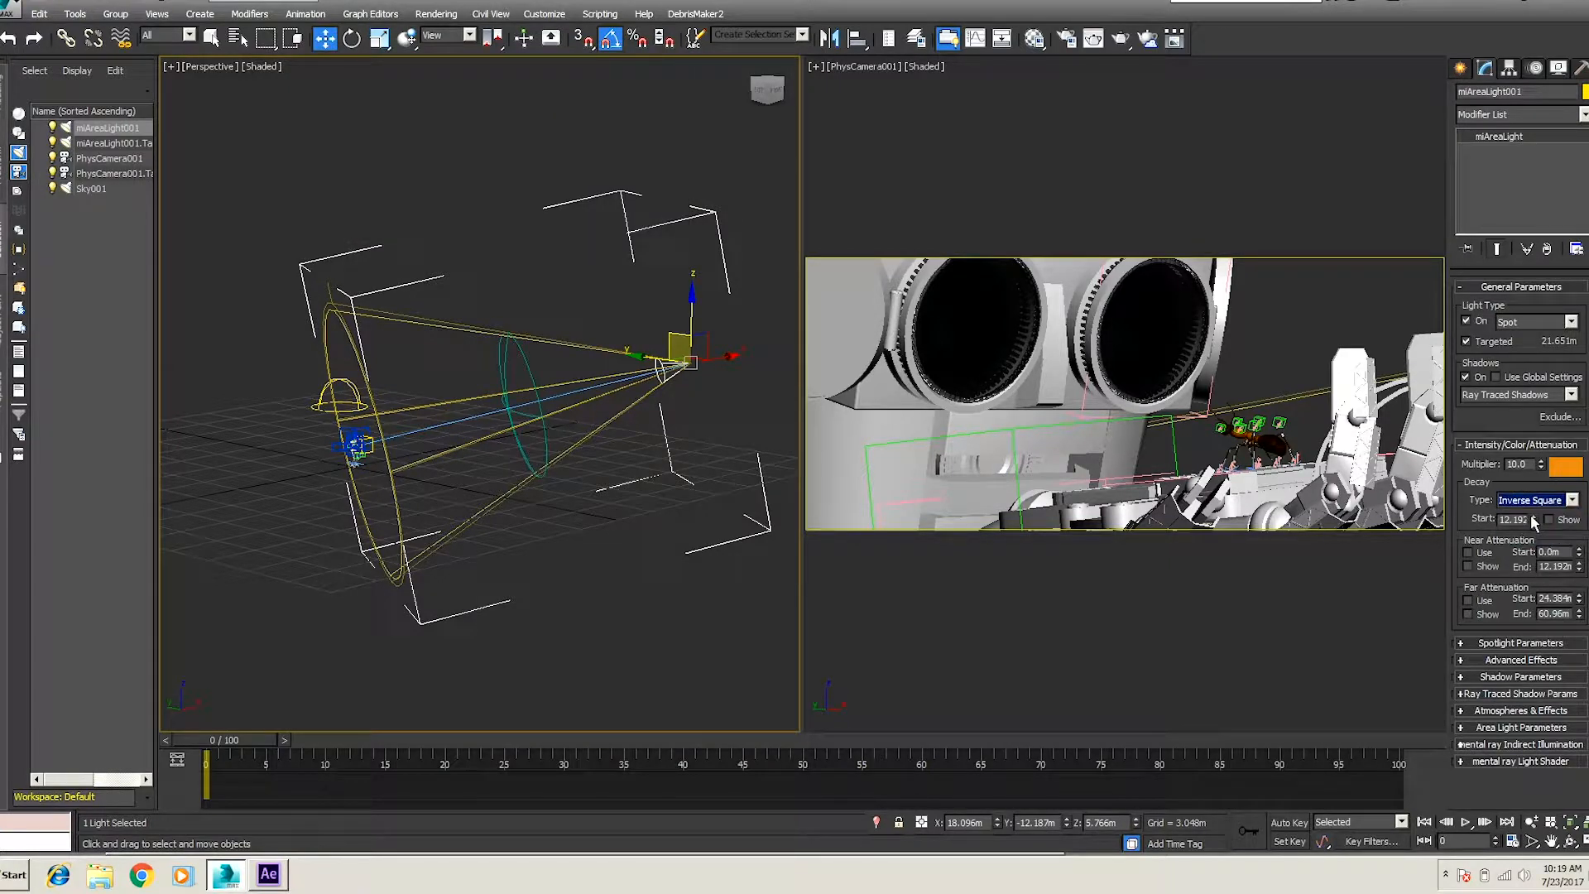
Step: Render the PhysCamera001 view to check the orange spot light, and close the render
{"action": "left_click", "coordinate": [212, 38]}
{"action": "left_click", "coordinate": [1117, 149]}
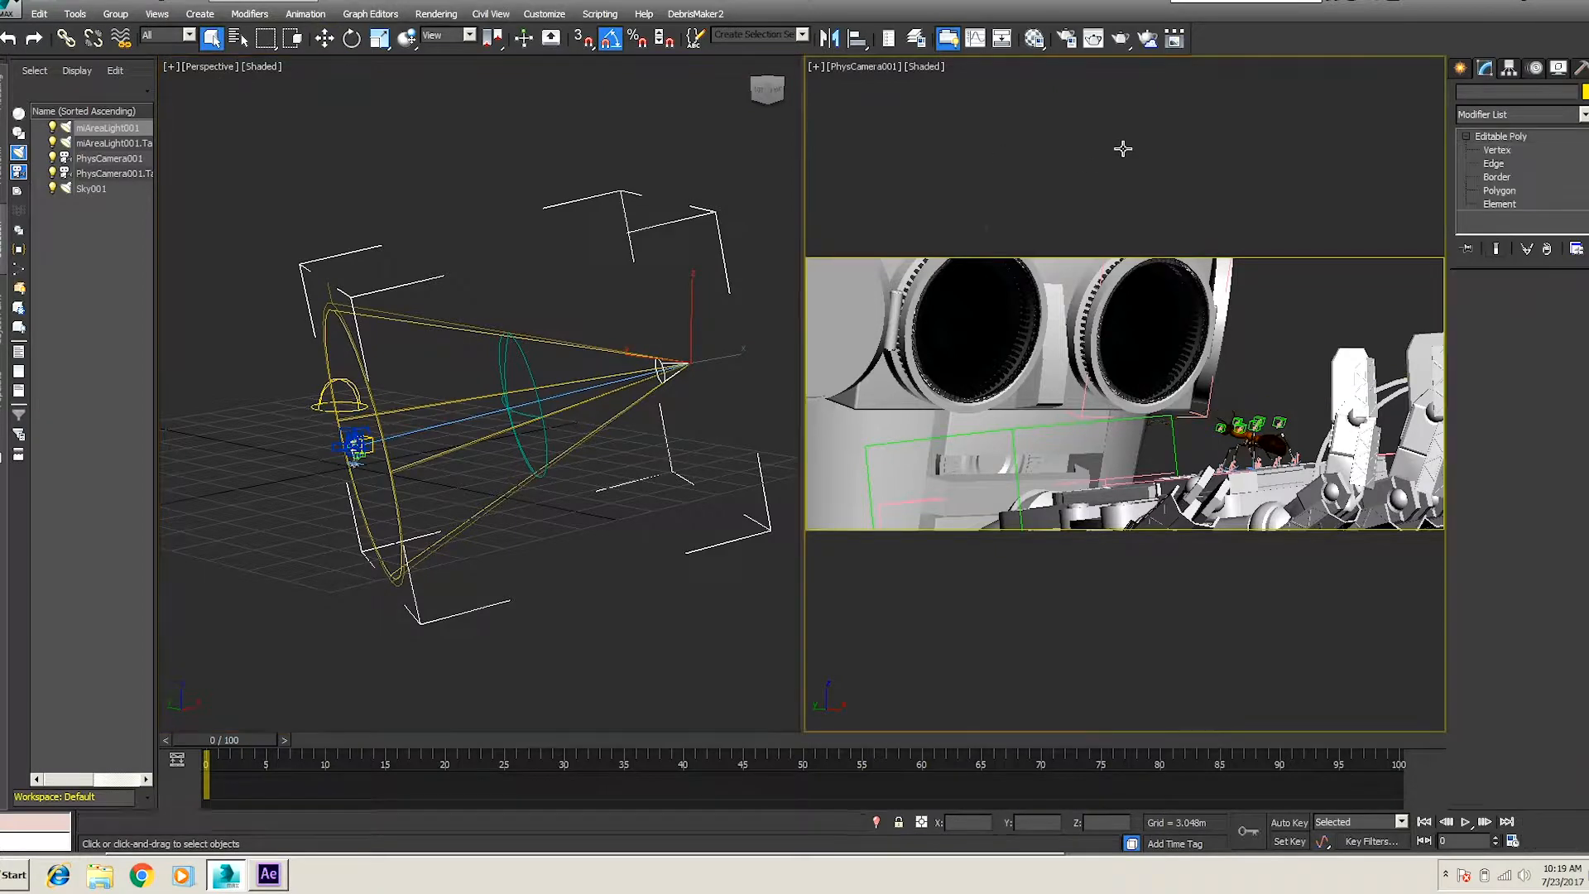
{"action": "left_click", "coordinate": [1121, 39]}
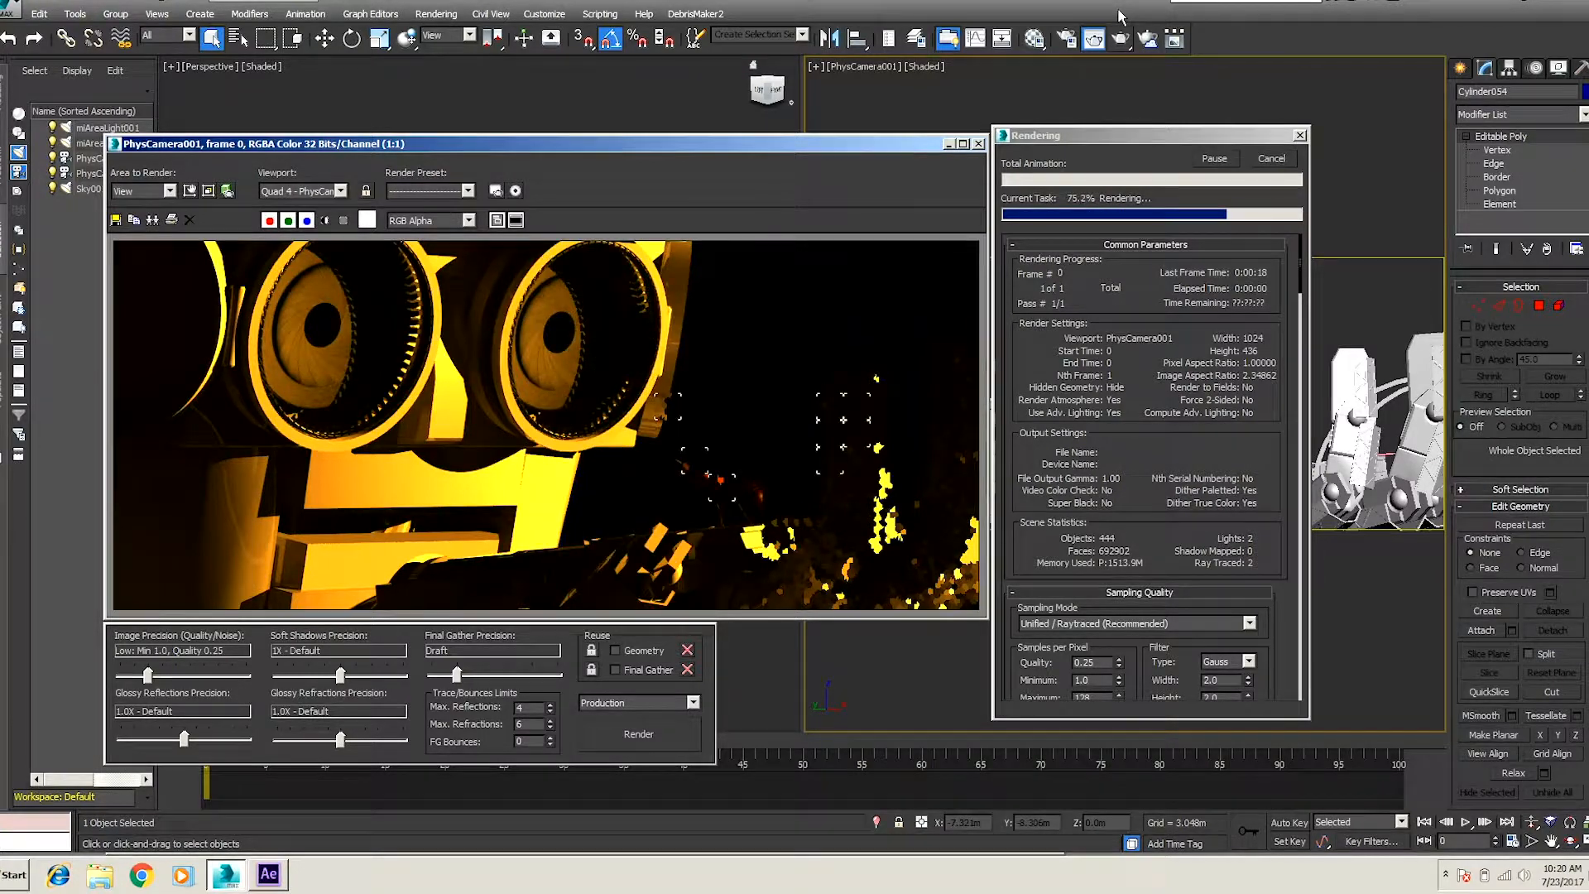
{"action": "left_click", "coordinate": [979, 143]}
Step: Move the area spot light farther from the robot and higher, to about X 31.6 m, Y -12.2 m, Z 8.1 m
{"action": "left_click", "coordinate": [669, 364]}
{"action": "key", "text": "z"}
{"action": "middle_click_drag", "start_coordinate": [670, 437], "coordinate": [553, 418], "text": "alt"}
{"action": "left_click", "coordinate": [325, 39]}
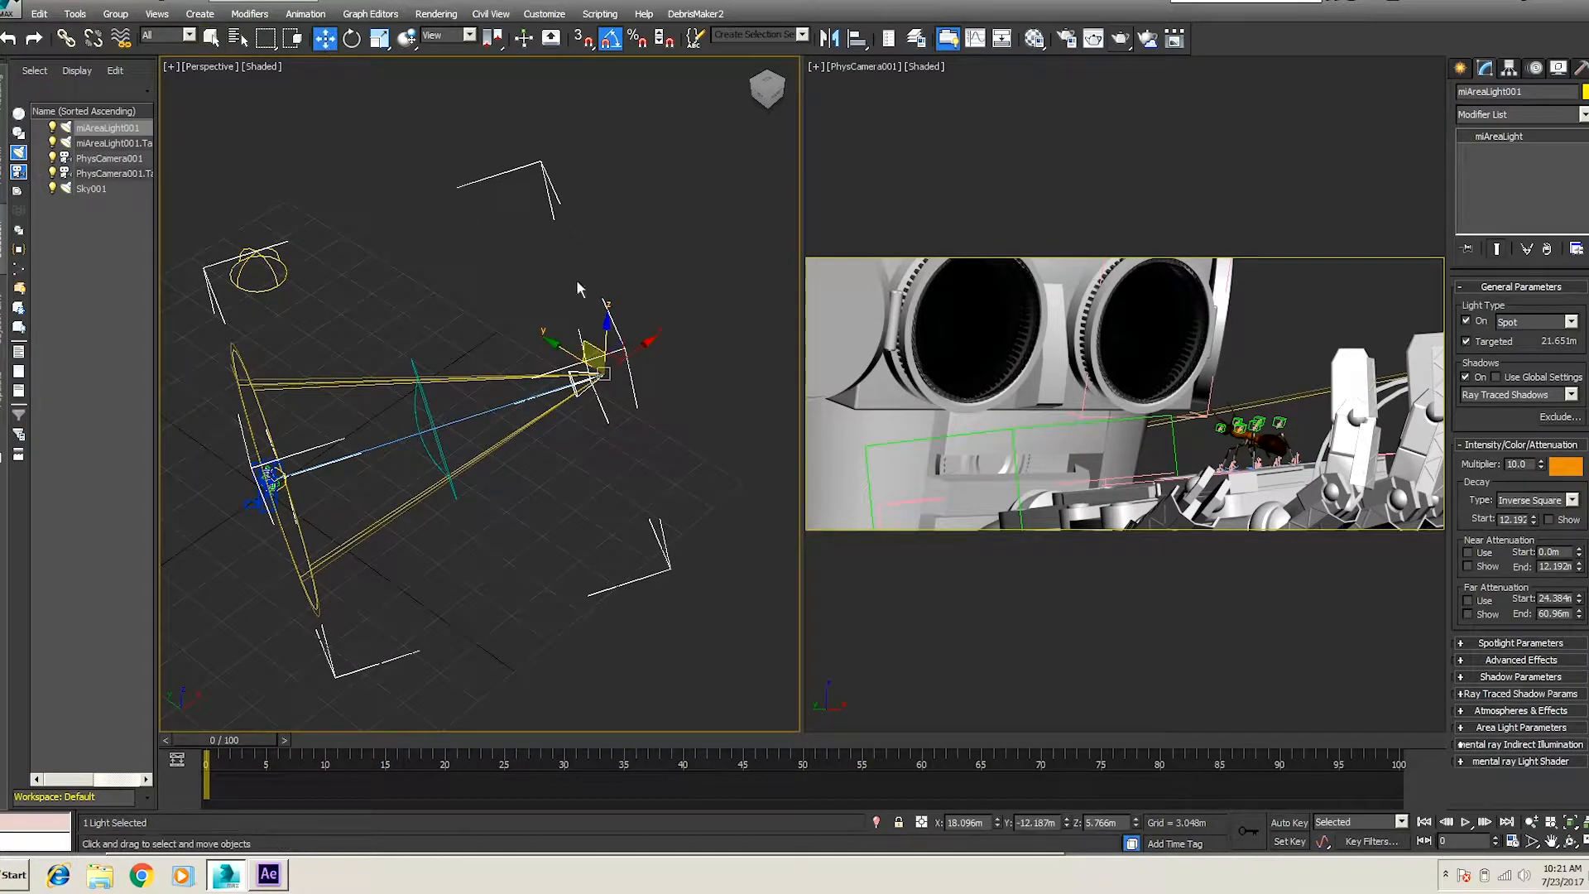
{"action": "left_click_drag", "start_coordinate": [620, 352], "coordinate": [741, 318]}
{"action": "middle_click_drag", "start_coordinate": [739, 320], "coordinate": [714, 263], "text": "alt"}
{"action": "left_click_drag", "start_coordinate": [728, 393], "coordinate": [726, 316]}
{"action": "middle_click_drag", "start_coordinate": [726, 316], "coordinate": [750, 267], "text": "alt"}
{"action": "left_click_drag", "start_coordinate": [750, 267], "coordinate": [765, 257]}
{"action": "middle_click_drag", "start_coordinate": [718, 317], "coordinate": [698, 249], "text": "alt"}
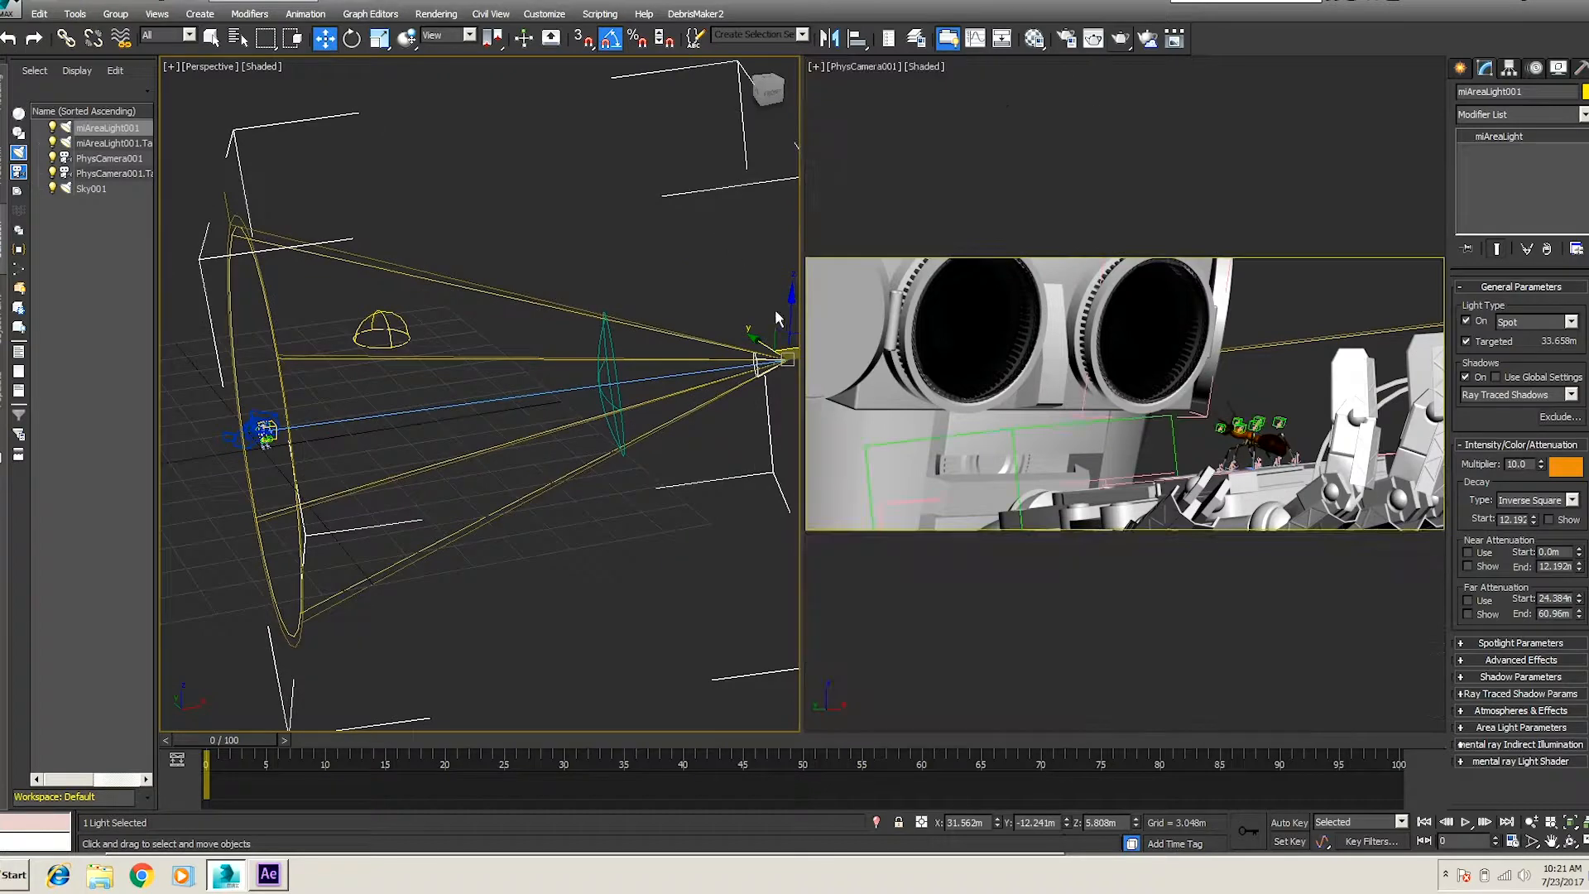
{"action": "left_click_drag", "start_coordinate": [787, 302], "coordinate": [787, 269]}
{"action": "middle_click_drag", "start_coordinate": [649, 330], "coordinate": [663, 275], "text": "alt"}
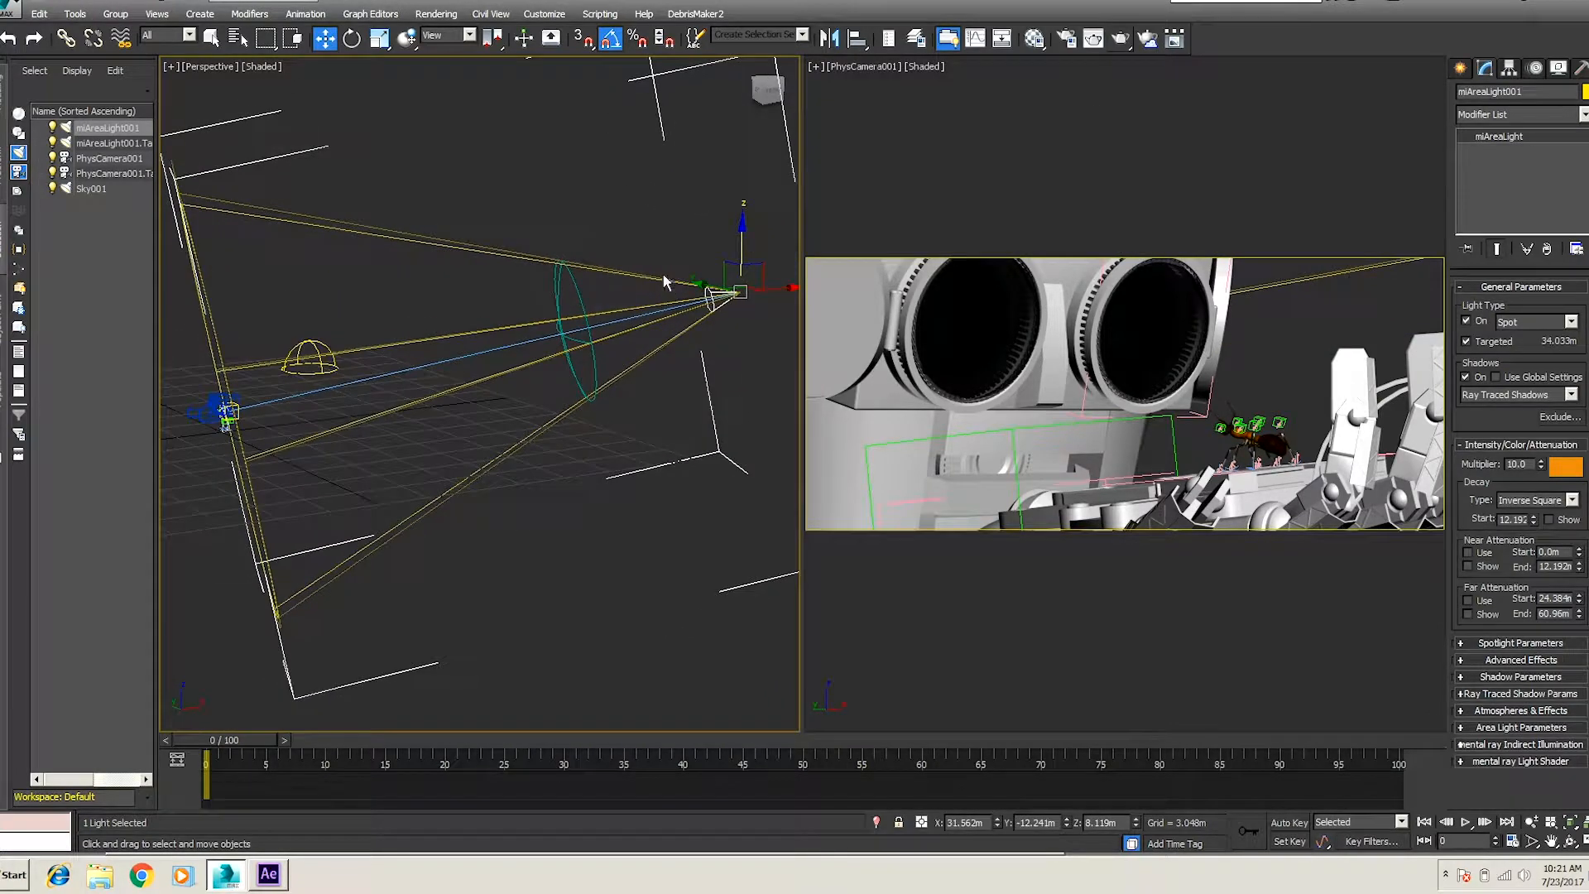
Step: Render the PhysCamera001 view with the more distant spot light and close the render
{"action": "left_click", "coordinate": [1029, 118]}
{"action": "left_click", "coordinate": [1121, 40]}
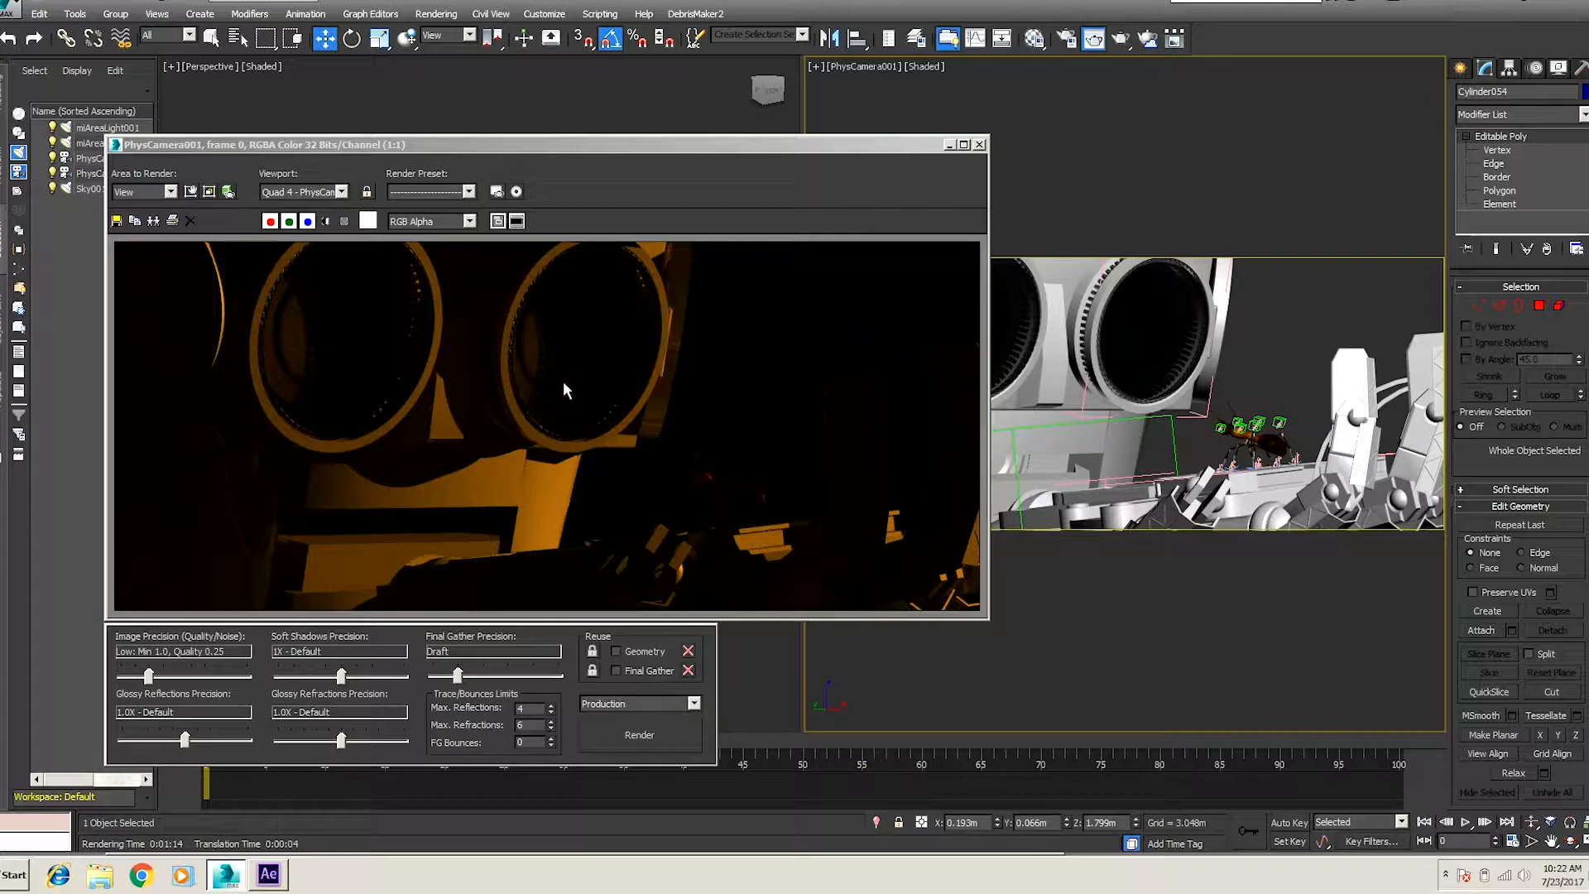
{"action": "left_click", "coordinate": [979, 144]}
Step: Move the area spot light around toward the robot's front, to about X 29.9 m, Y -21.6 m
{"action": "left_click_drag", "start_coordinate": [674, 235], "coordinate": [749, 334]}
{"action": "middle_click_drag", "start_coordinate": [614, 363], "coordinate": [653, 278], "text": "alt"}
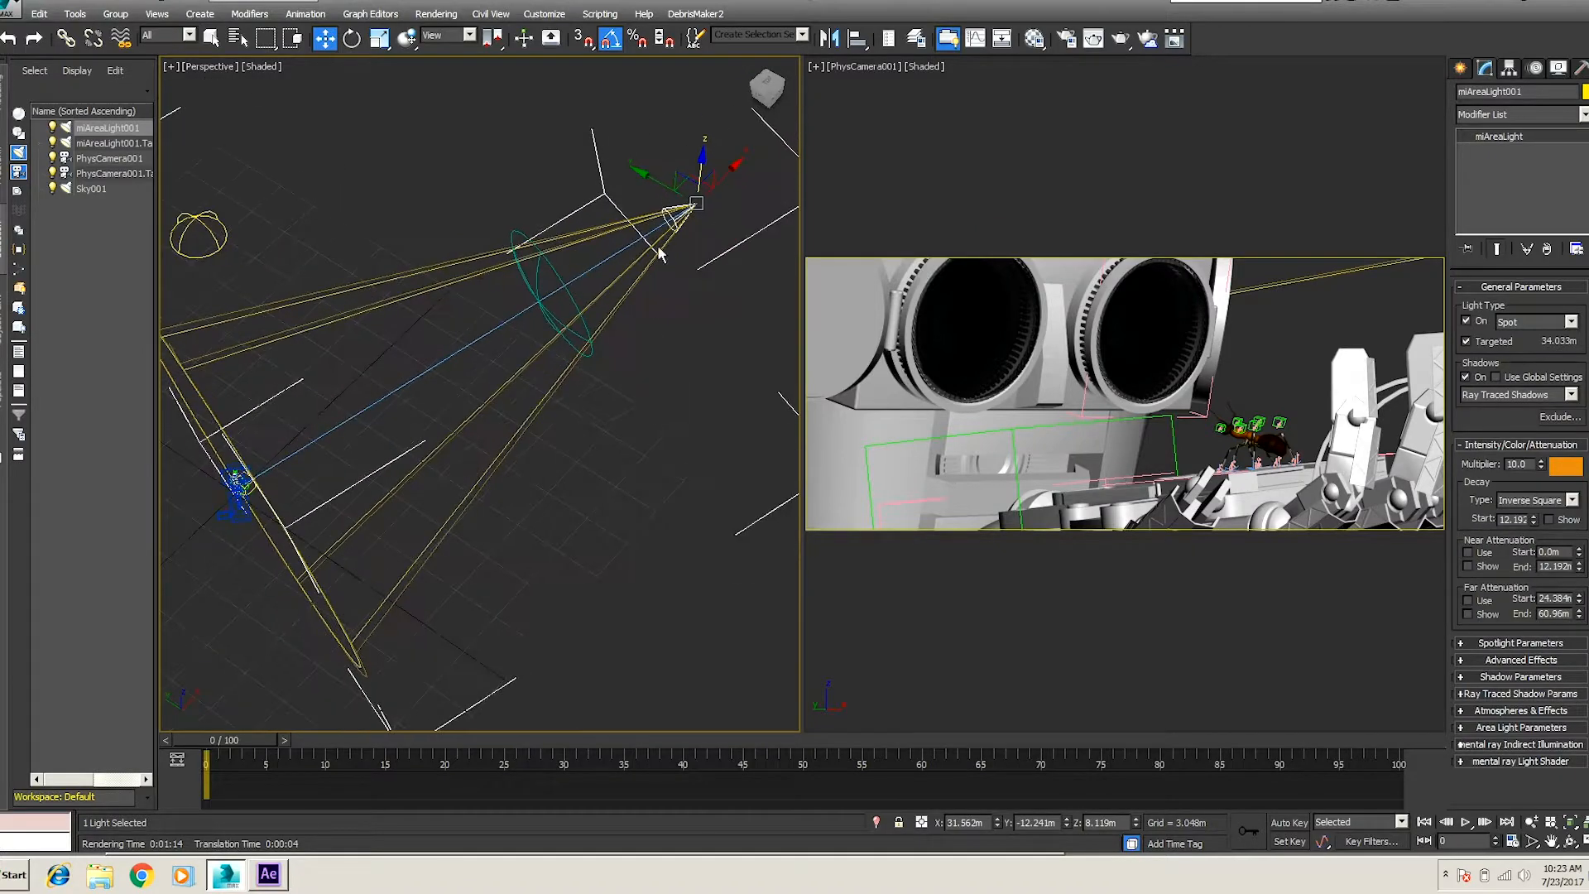
{"action": "left_click_drag", "start_coordinate": [660, 179], "coordinate": [725, 280]}
{"action": "middle_click_drag", "start_coordinate": [725, 279], "coordinate": [758, 236], "text": "alt"}
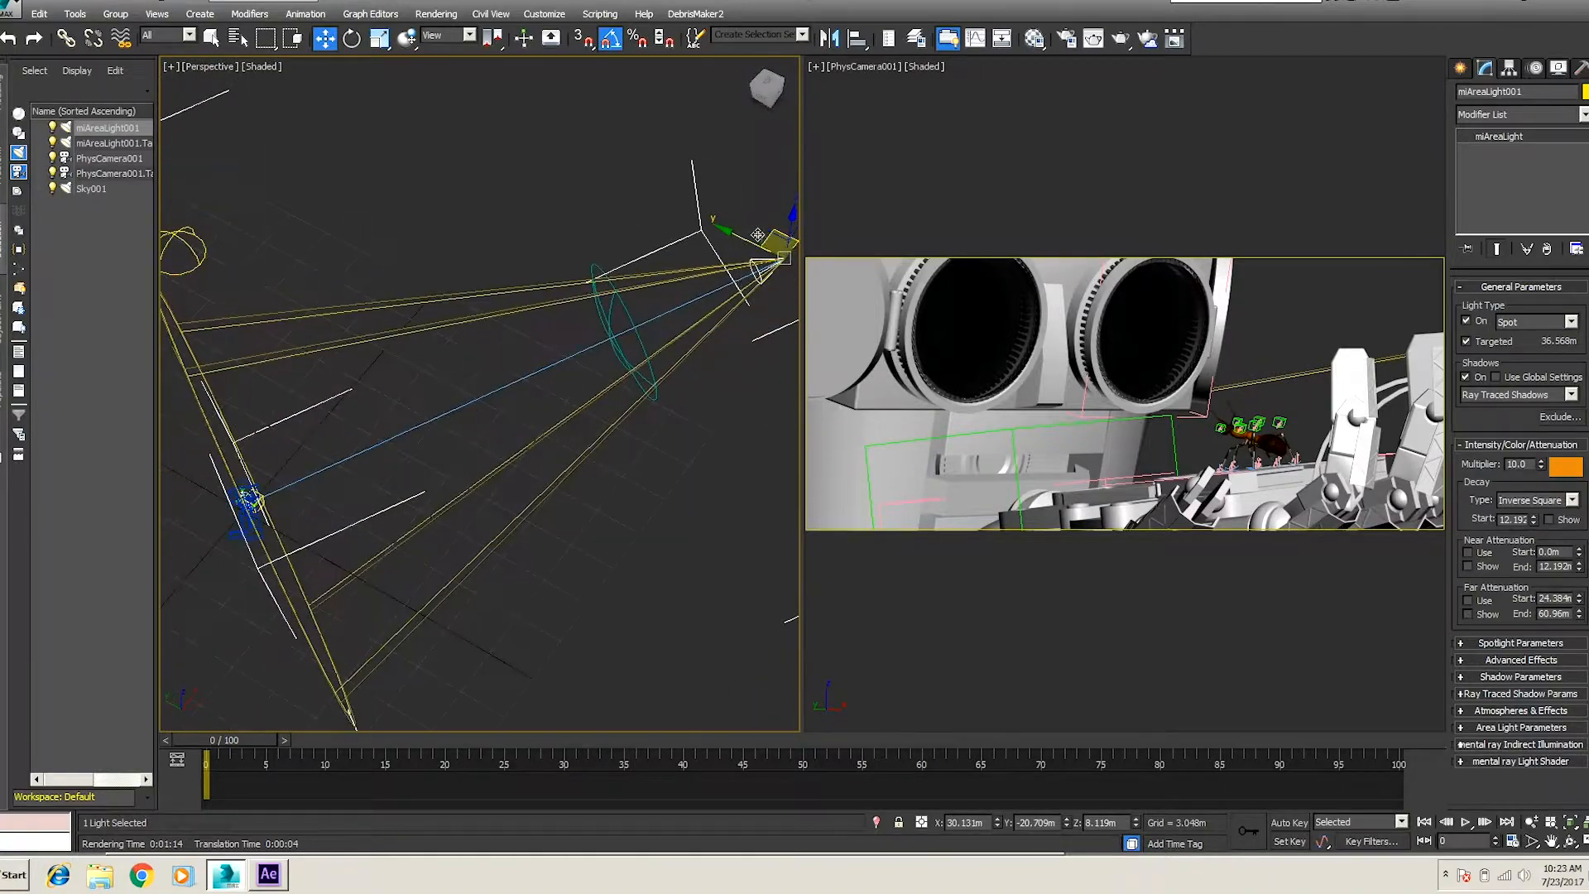
{"action": "left_click_drag", "start_coordinate": [776, 235], "coordinate": [781, 247]}
{"action": "middle_click_drag", "start_coordinate": [730, 265], "coordinate": [679, 202], "text": "alt"}
Step: Render the PhysCamera001 view again to check the new light angle, and close the render
{"action": "left_click", "coordinate": [1056, 106]}
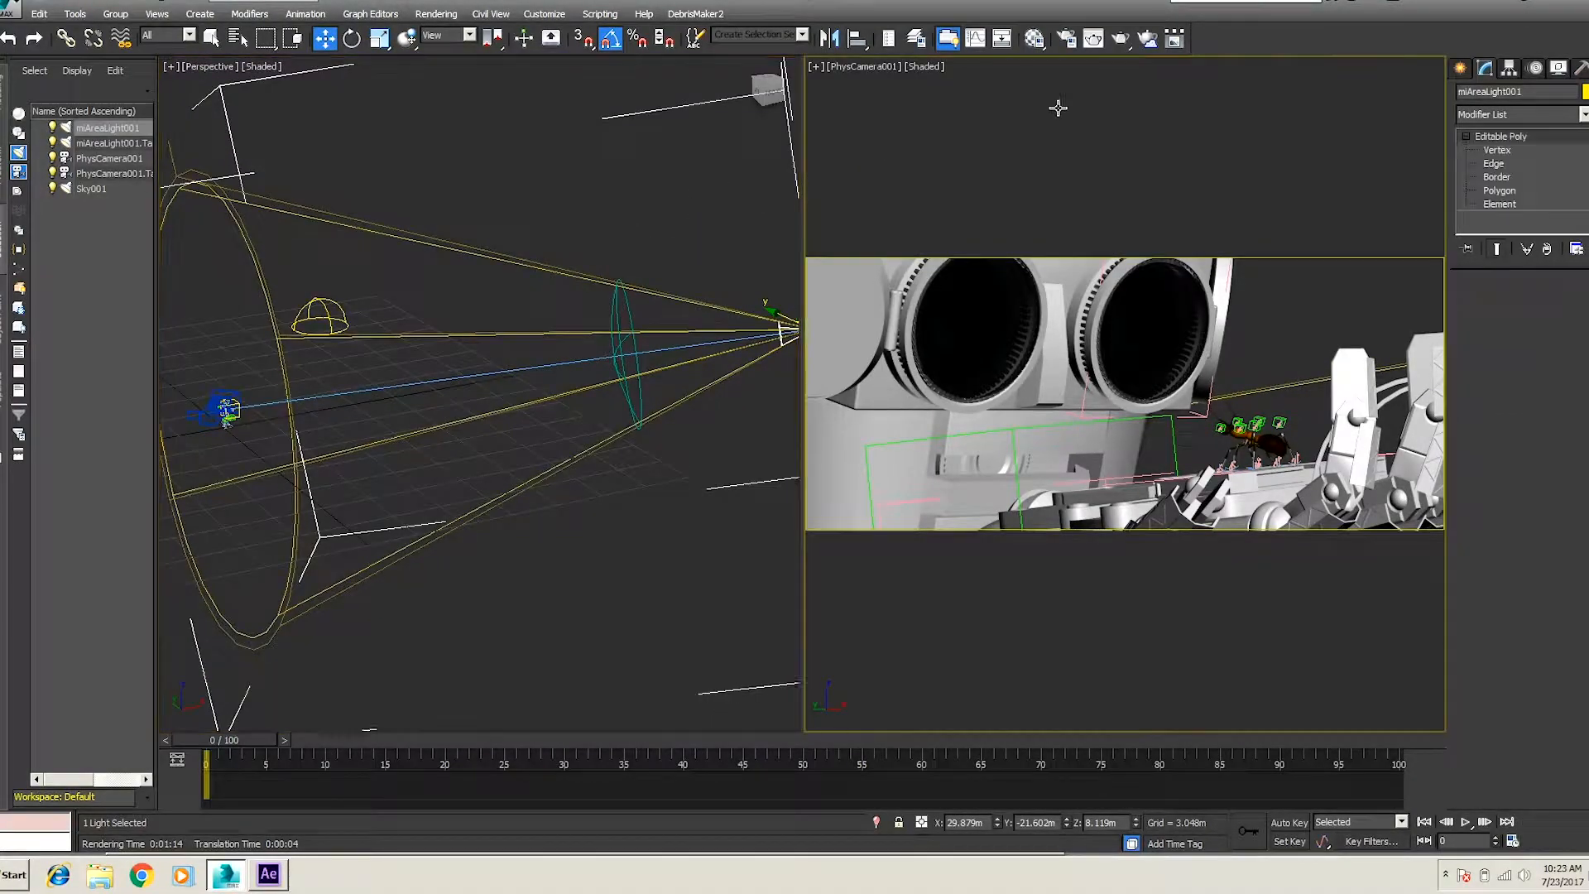
{"action": "left_click", "coordinate": [1123, 42]}
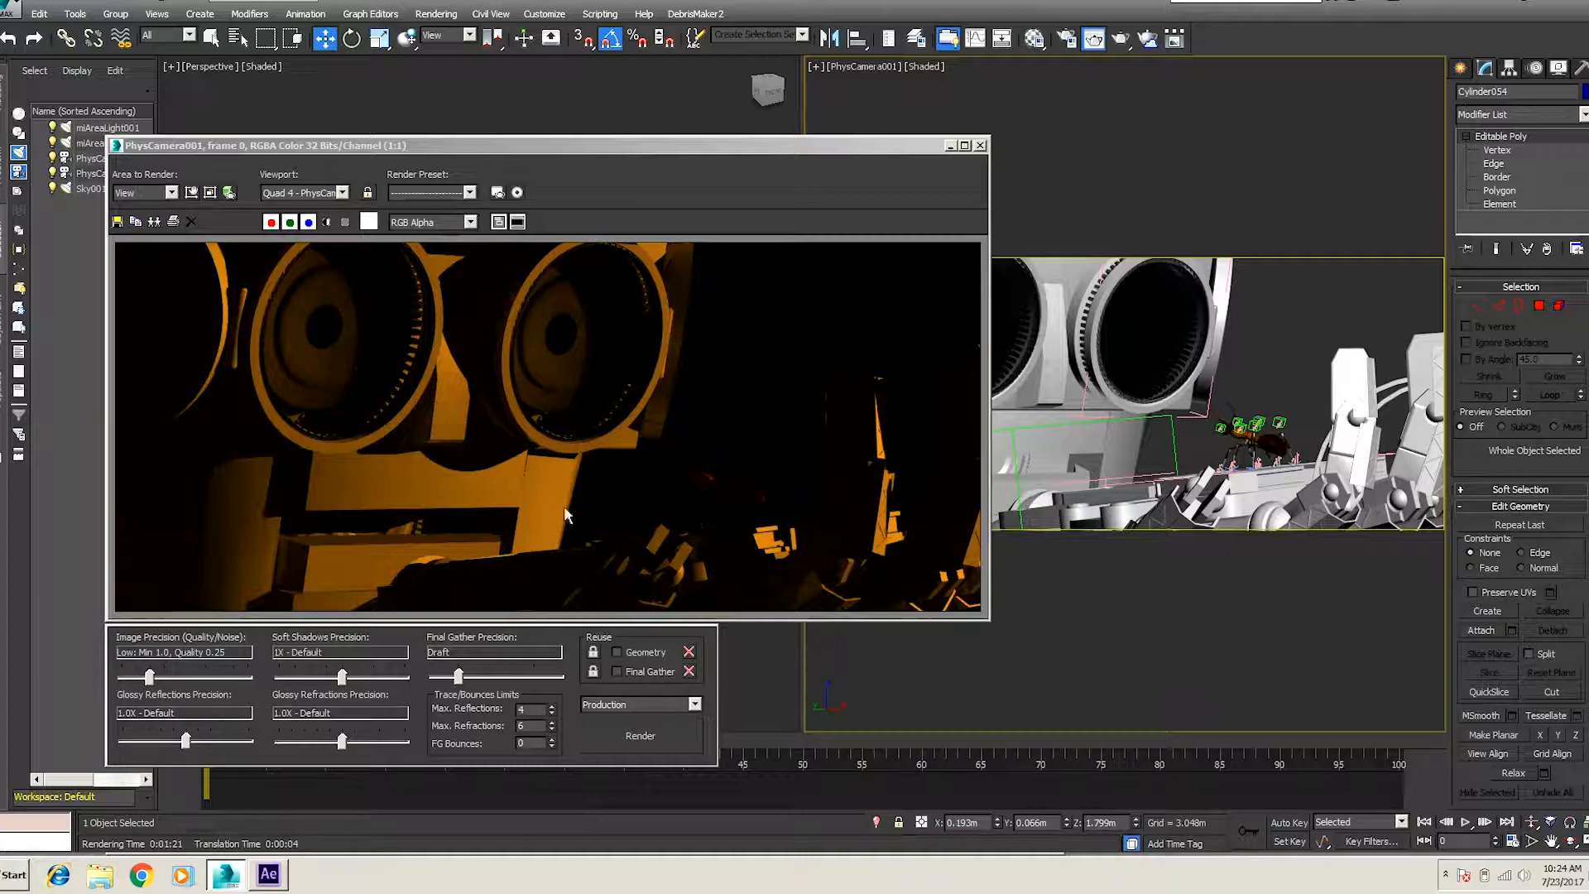
{"action": "left_click", "coordinate": [981, 145]}
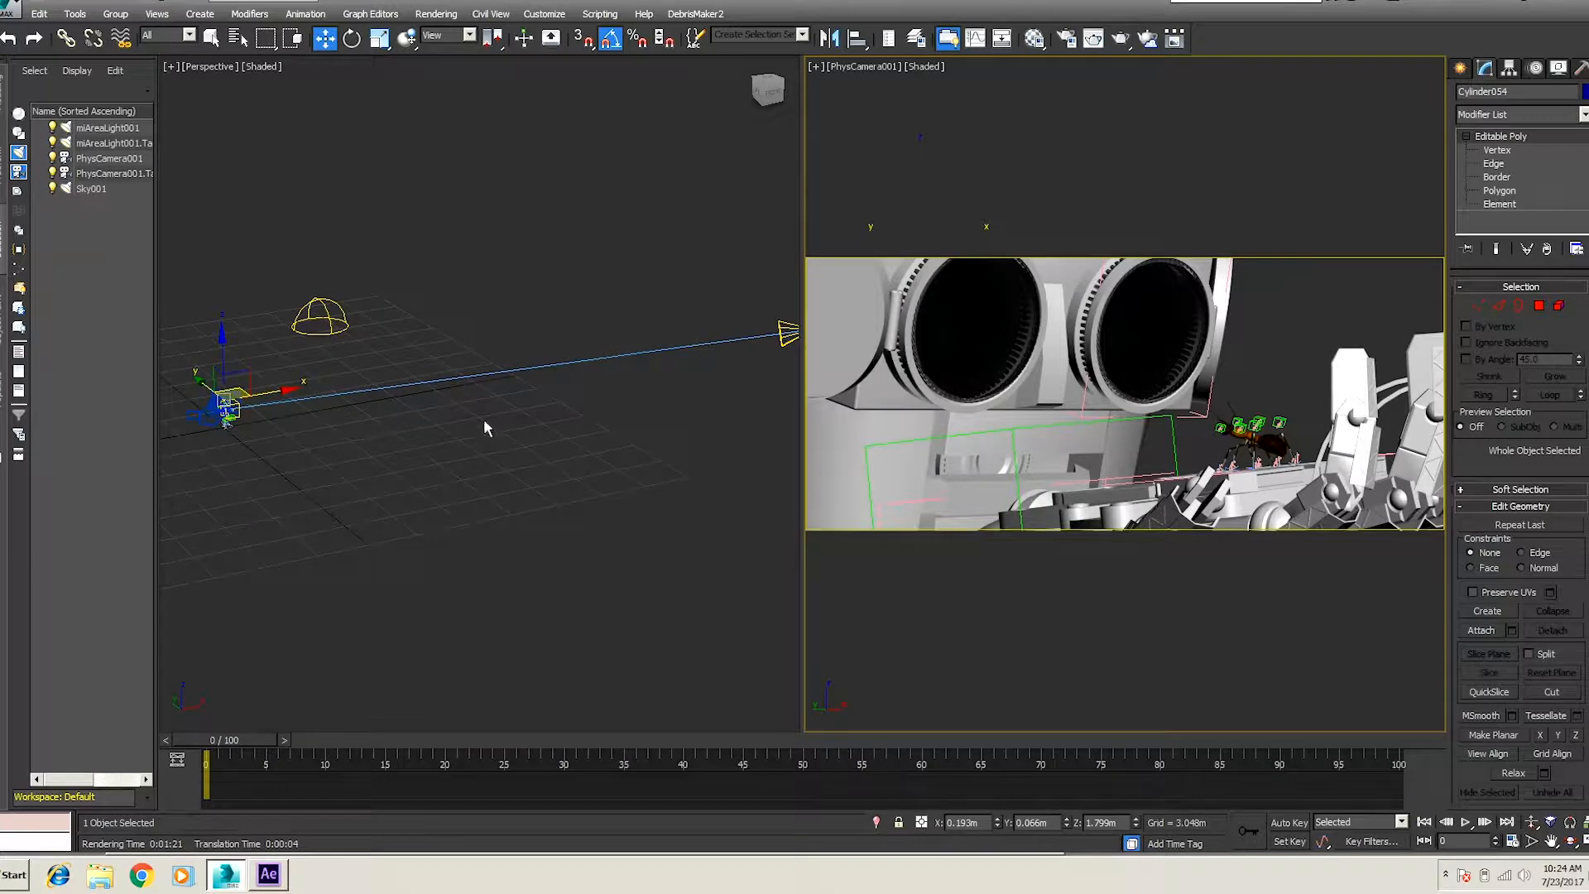
Step: Clone the orange area spot light as miAreaLight002
{"action": "middle_click_drag", "start_coordinate": [586, 502], "coordinate": [580, 519]}
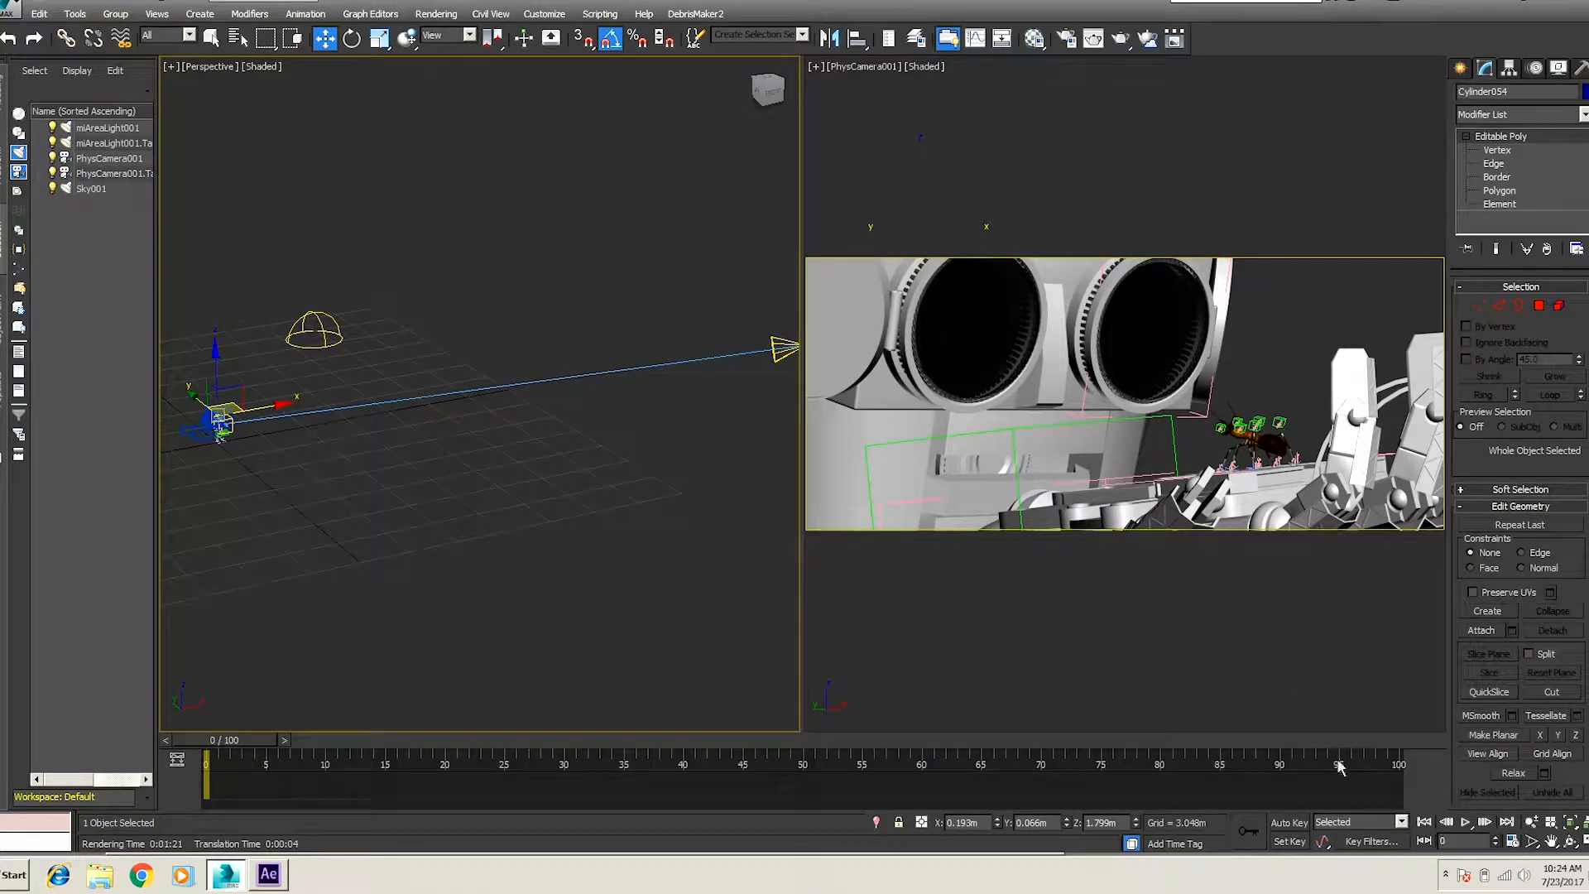
{"action": "left_click", "coordinate": [1535, 823]}
{"action": "left_click_drag", "start_coordinate": [706, 483], "coordinate": [687, 516]}
{"action": "middle_click_drag", "start_coordinate": [661, 533], "coordinate": [618, 537]}
{"action": "key", "text": "w"}
{"action": "left_click", "coordinate": [717, 394]}
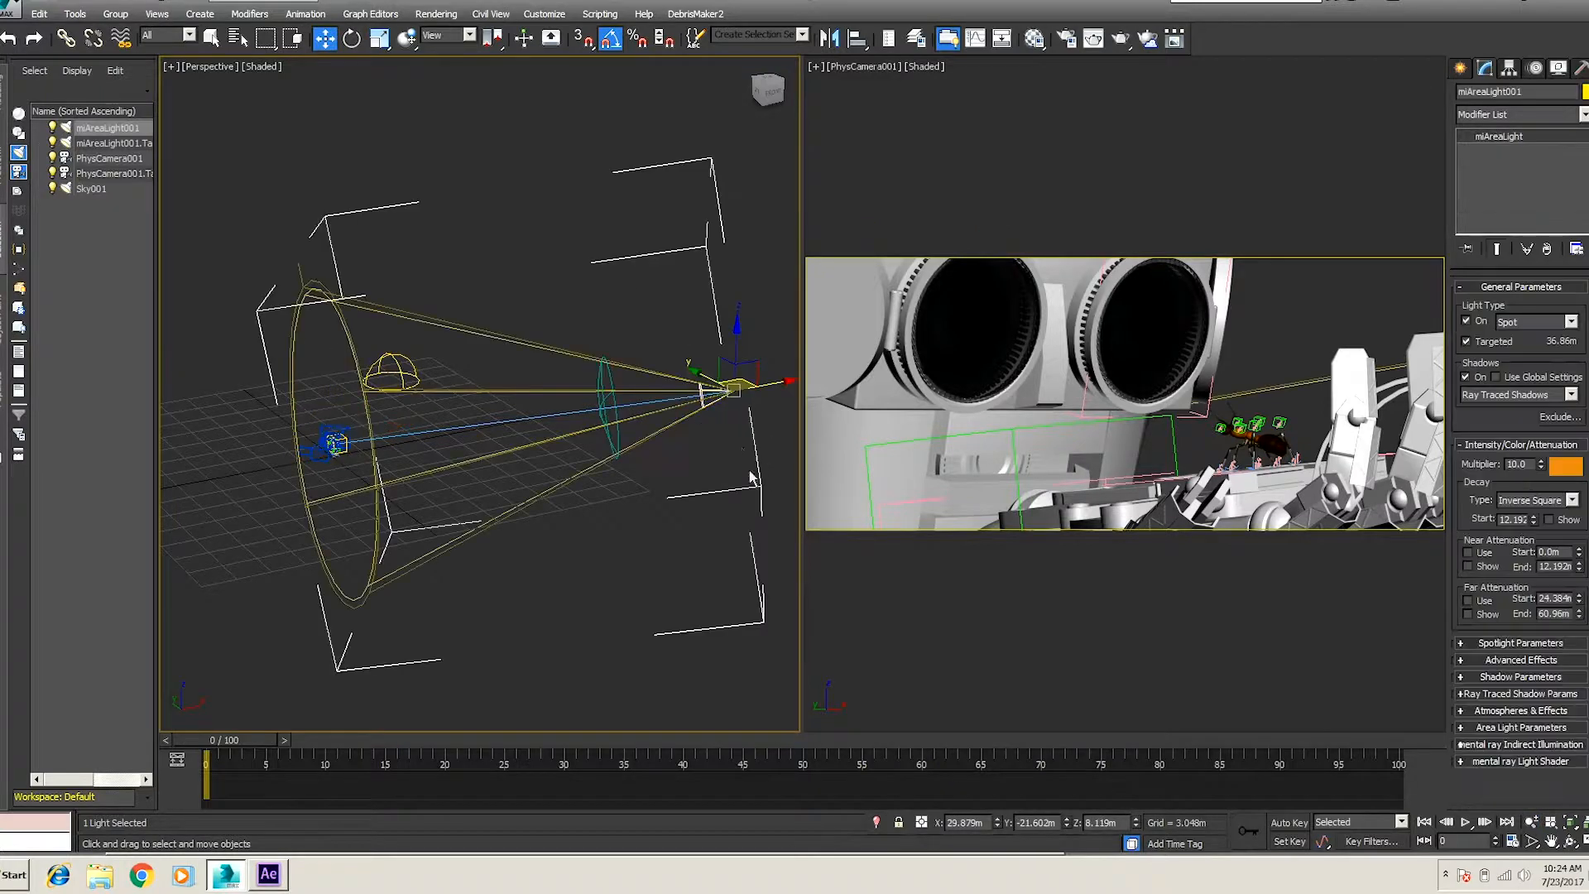
{"action": "left_click", "coordinate": [39, 14]}
{"action": "left_click", "coordinate": [66, 124]}
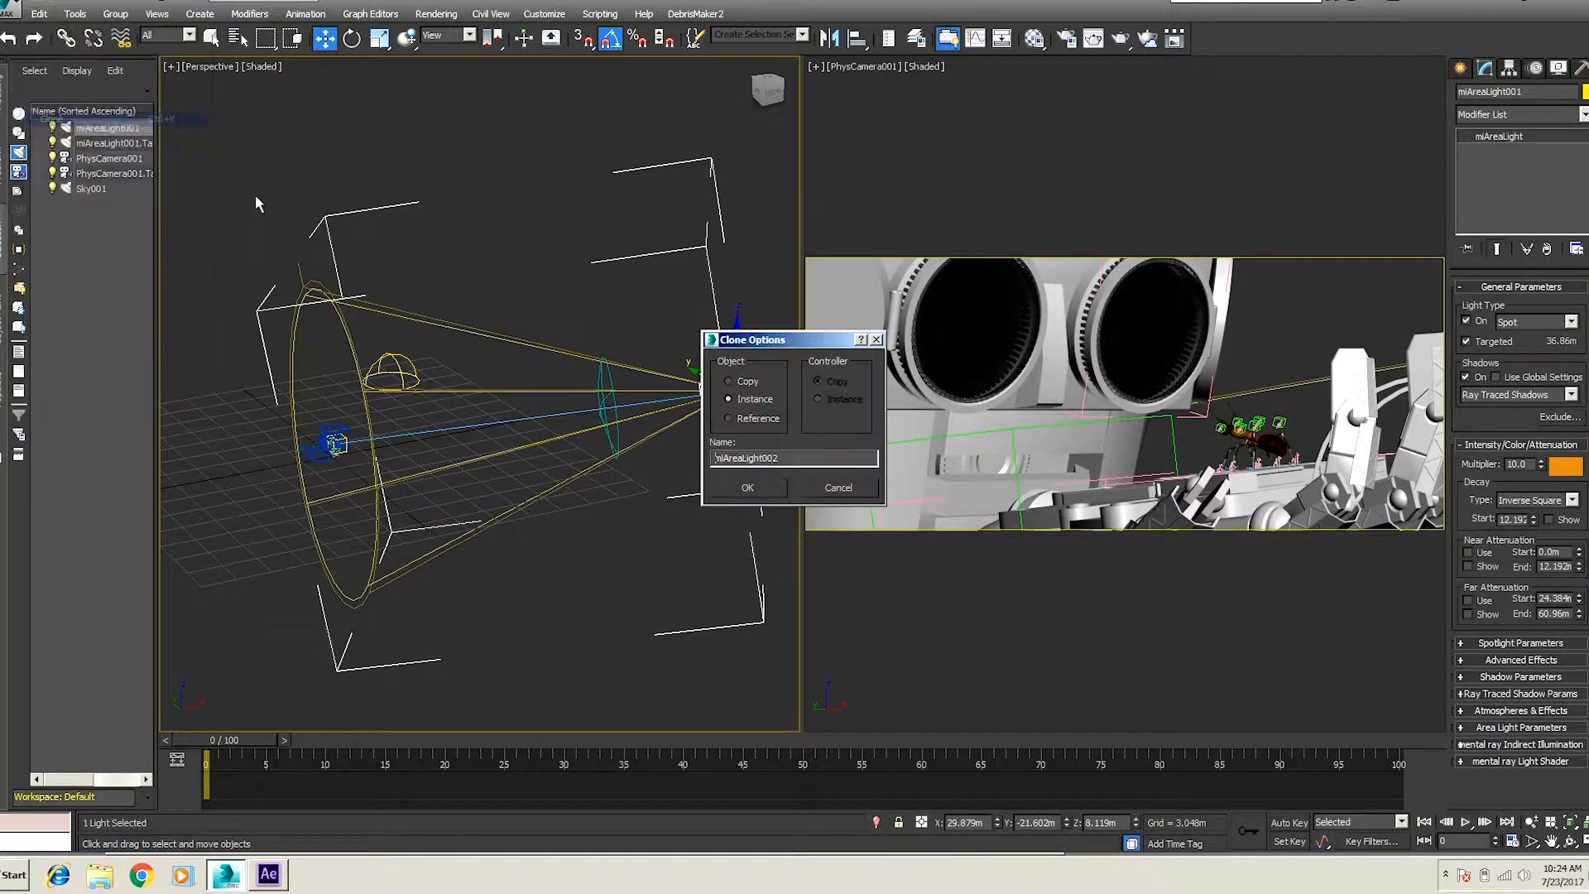
{"action": "left_click", "coordinate": [748, 488]}
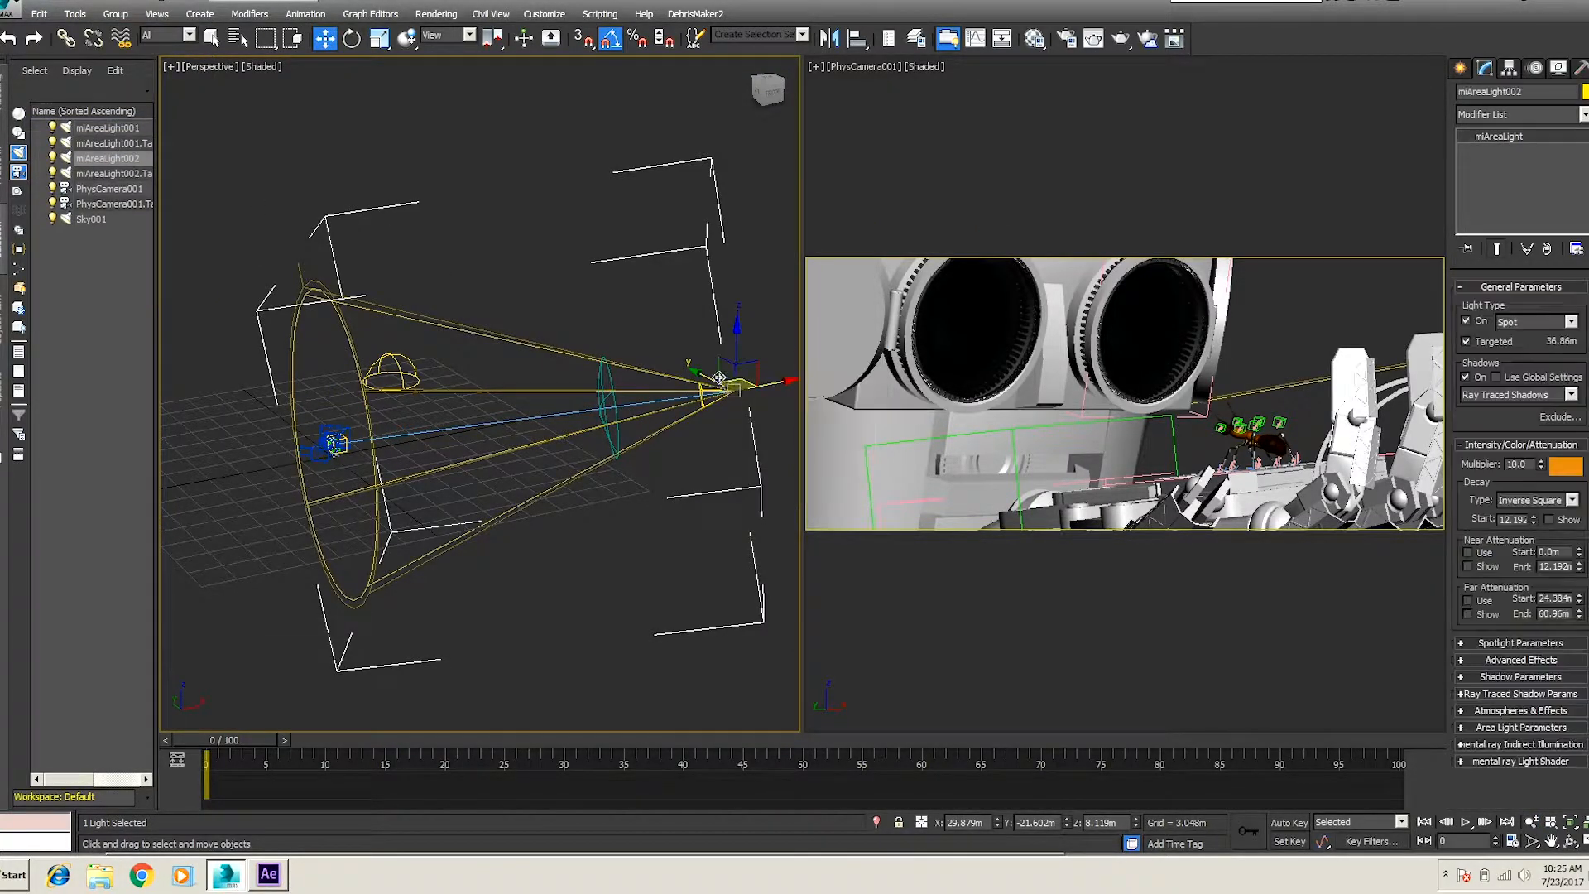
Step: Move the cloned spot light to the opposite side of the robot, to about X -25.6 m, Y 2.7 m
{"action": "mouse_move", "coordinate": [742, 380]}
{"action": "left_mouse_down"}
{"action": "mouse_move", "coordinate": [588, 369]}
{"action": "mouse_move", "coordinate": [397, 447]}
{"action": "mouse_move", "coordinate": [193, 570]}
{"action": "left_mouse_up"}
{"action": "middle_click_drag", "start_coordinate": [193, 570], "coordinate": [490, 543], "text": "alt"}
{"action": "left_click_drag", "start_coordinate": [254, 647], "coordinate": [173, 455]}
{"action": "middle_click_drag", "start_coordinate": [339, 458], "coordinate": [396, 462]}
{"action": "middle_click_drag", "start_coordinate": [396, 462], "coordinate": [395, 411], "text": "alt"}
{"action": "left_click_drag", "start_coordinate": [217, 440], "coordinate": [198, 408]}
{"action": "middle_click_drag", "start_coordinate": [313, 418], "coordinate": [334, 375], "text": "alt"}
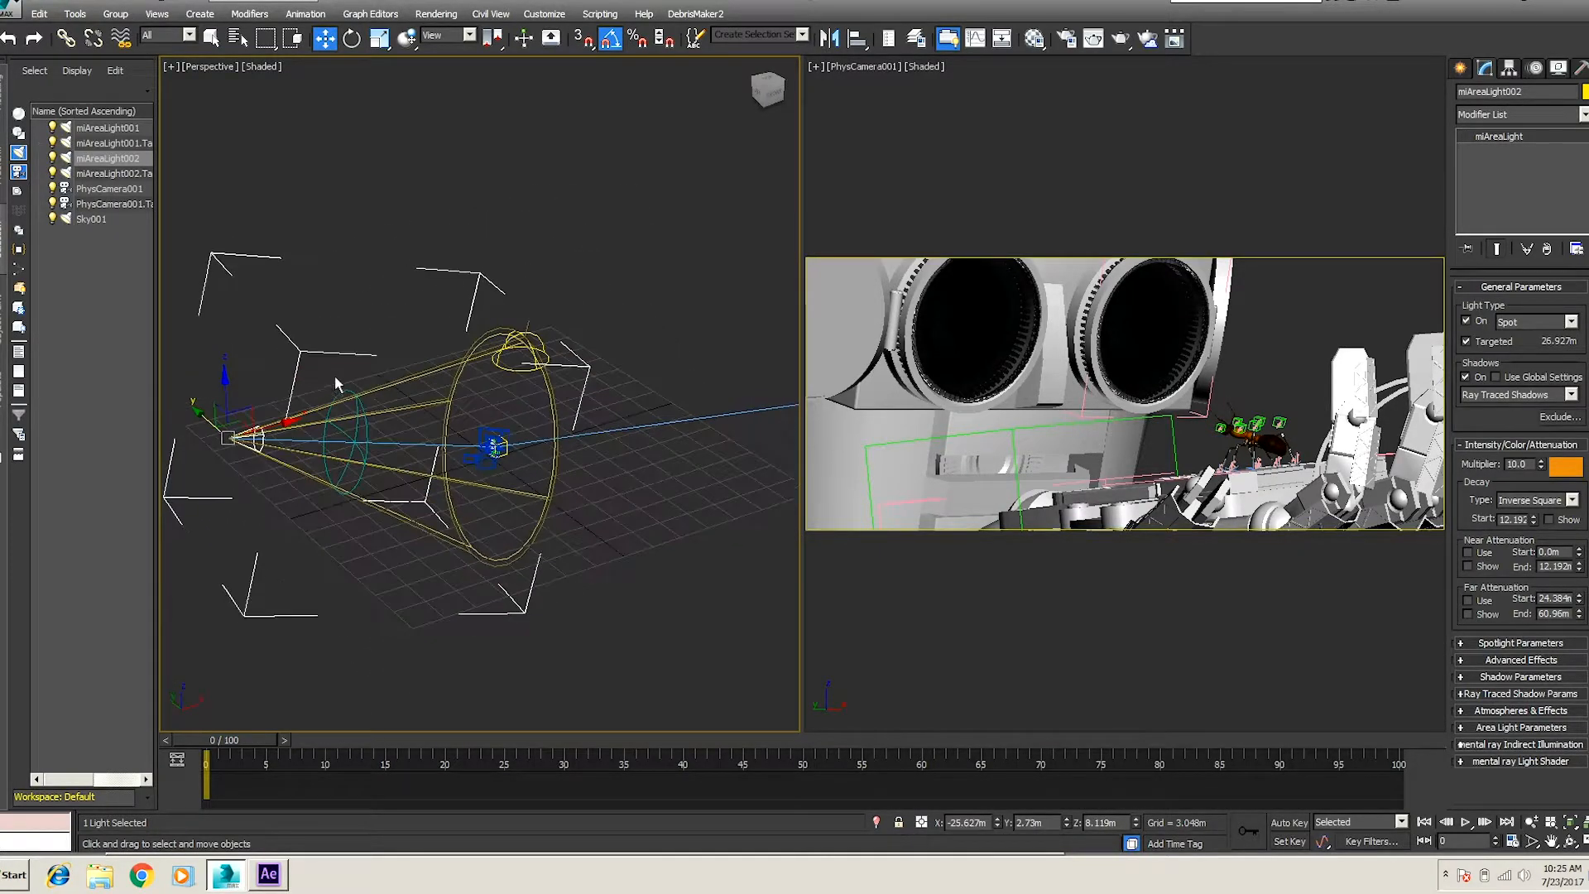
{"action": "middle_click_drag", "start_coordinate": [438, 378], "coordinate": [416, 407]}
Step: Set the cloned area spot light's color to blue (red 26, green 158, blue 234) and its multiplier to 2.0
{"action": "left_click", "coordinate": [1555, 470]}
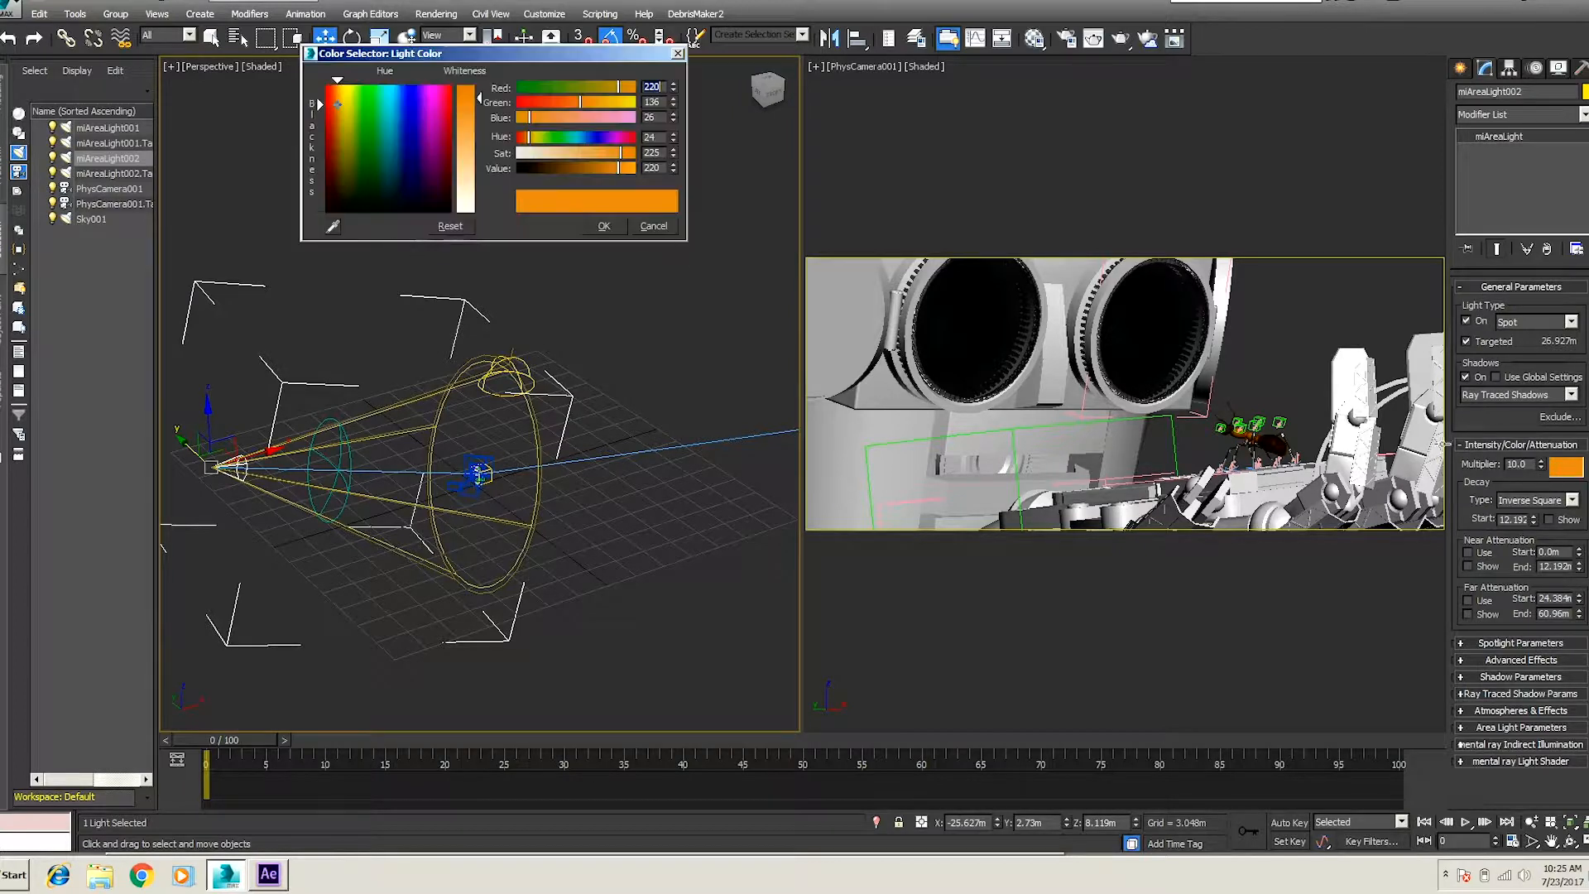
{"action": "left_click", "coordinate": [397, 99]}
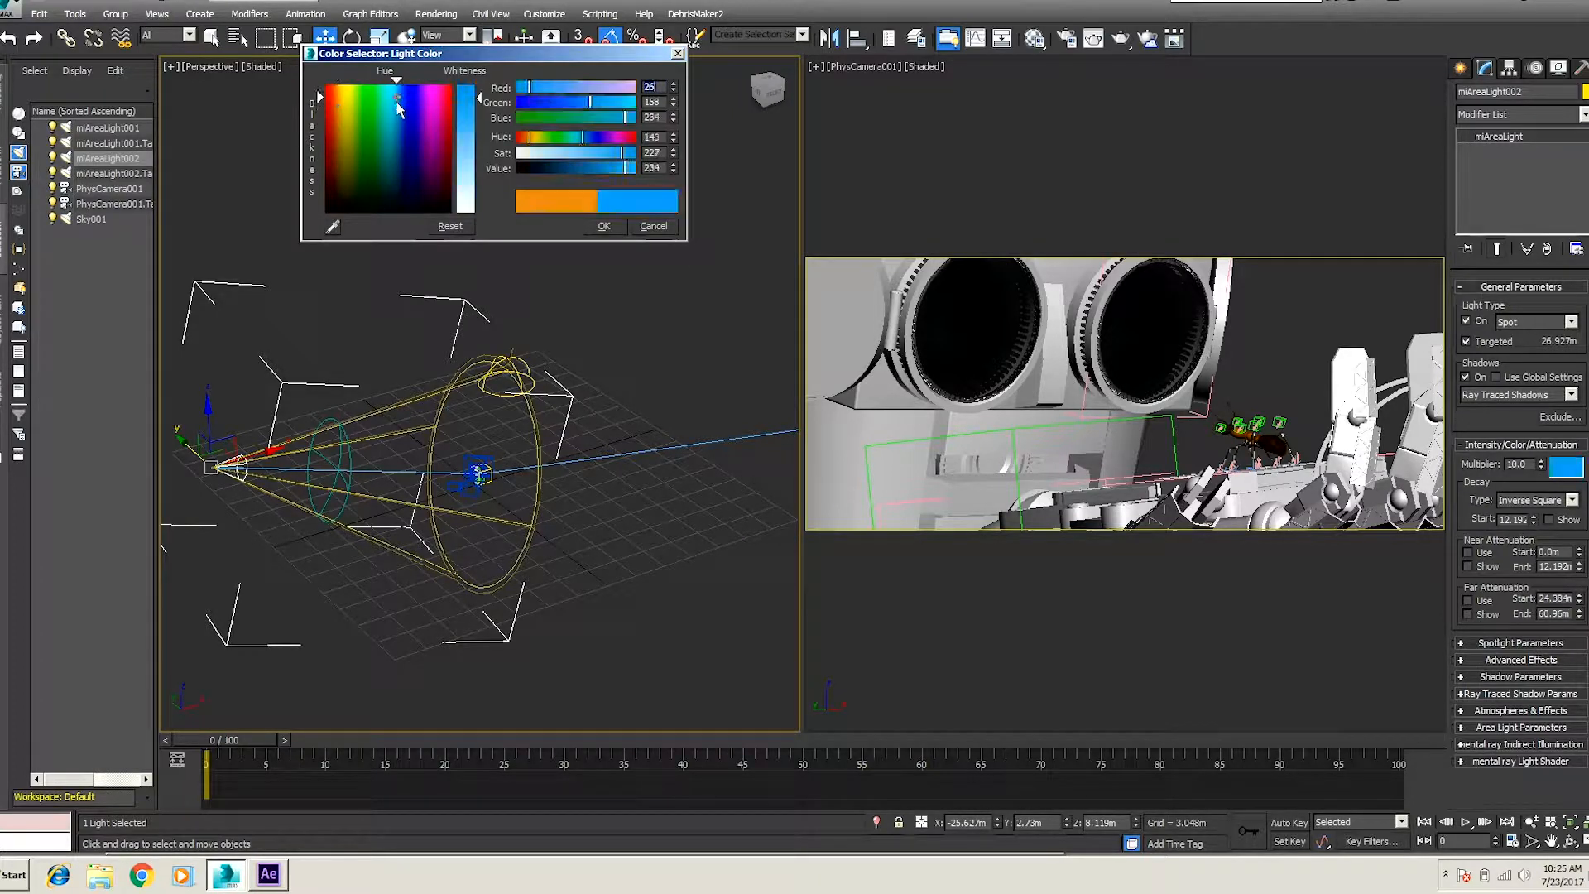
{"action": "left_click", "coordinate": [604, 227]}
{"action": "type", "text": "2"}
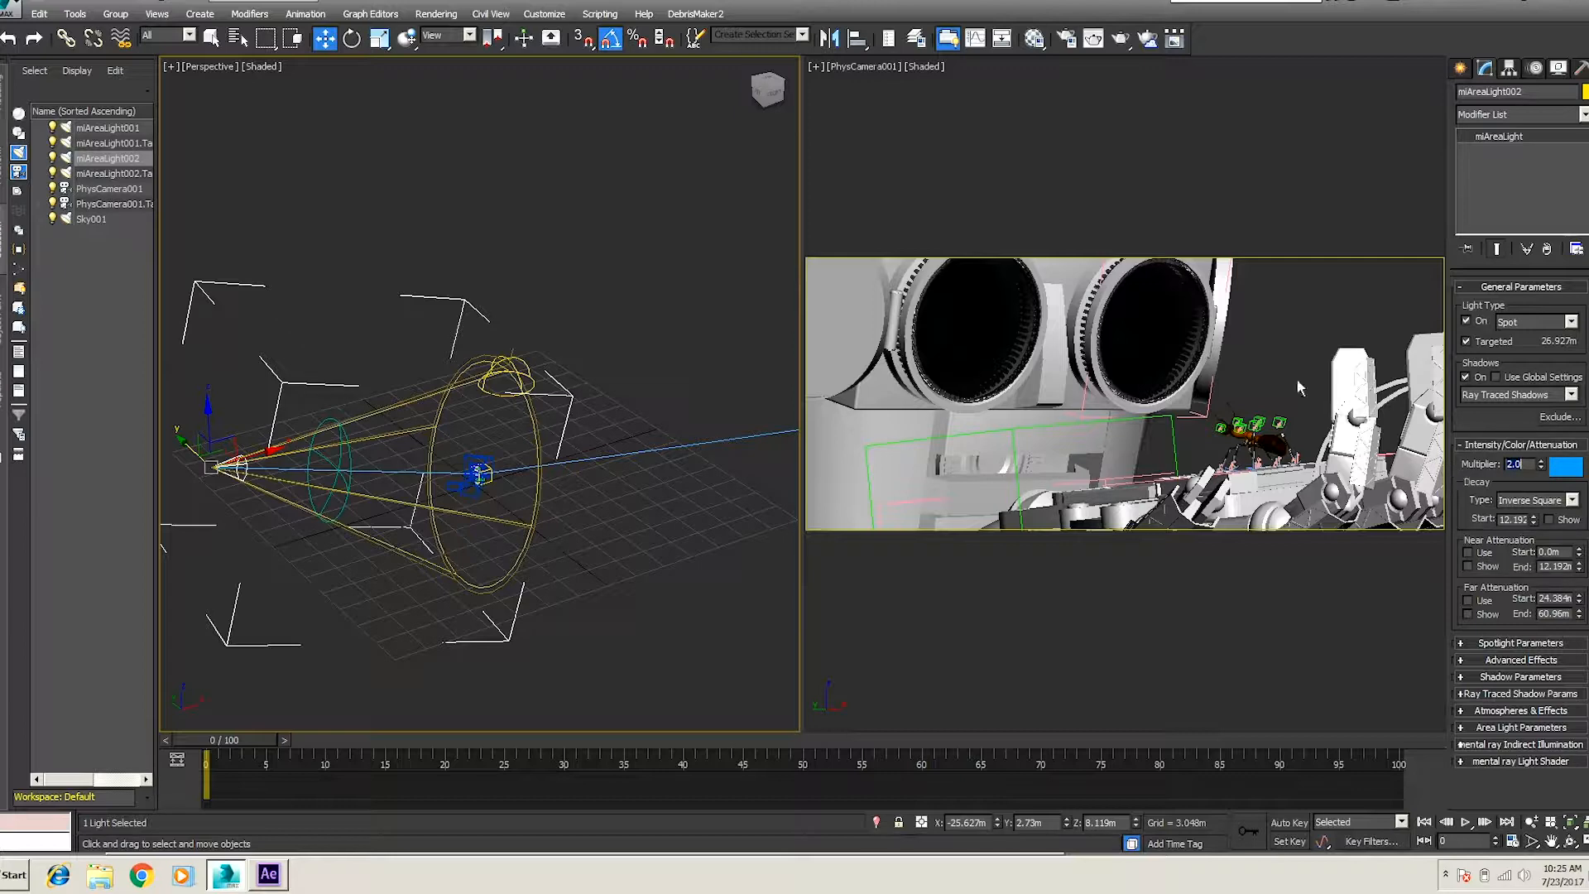
Step: Deselect the light, render the PhysCamera001 view to check the blue and orange lighting, and close the render
{"action": "left_click", "coordinate": [212, 38]}
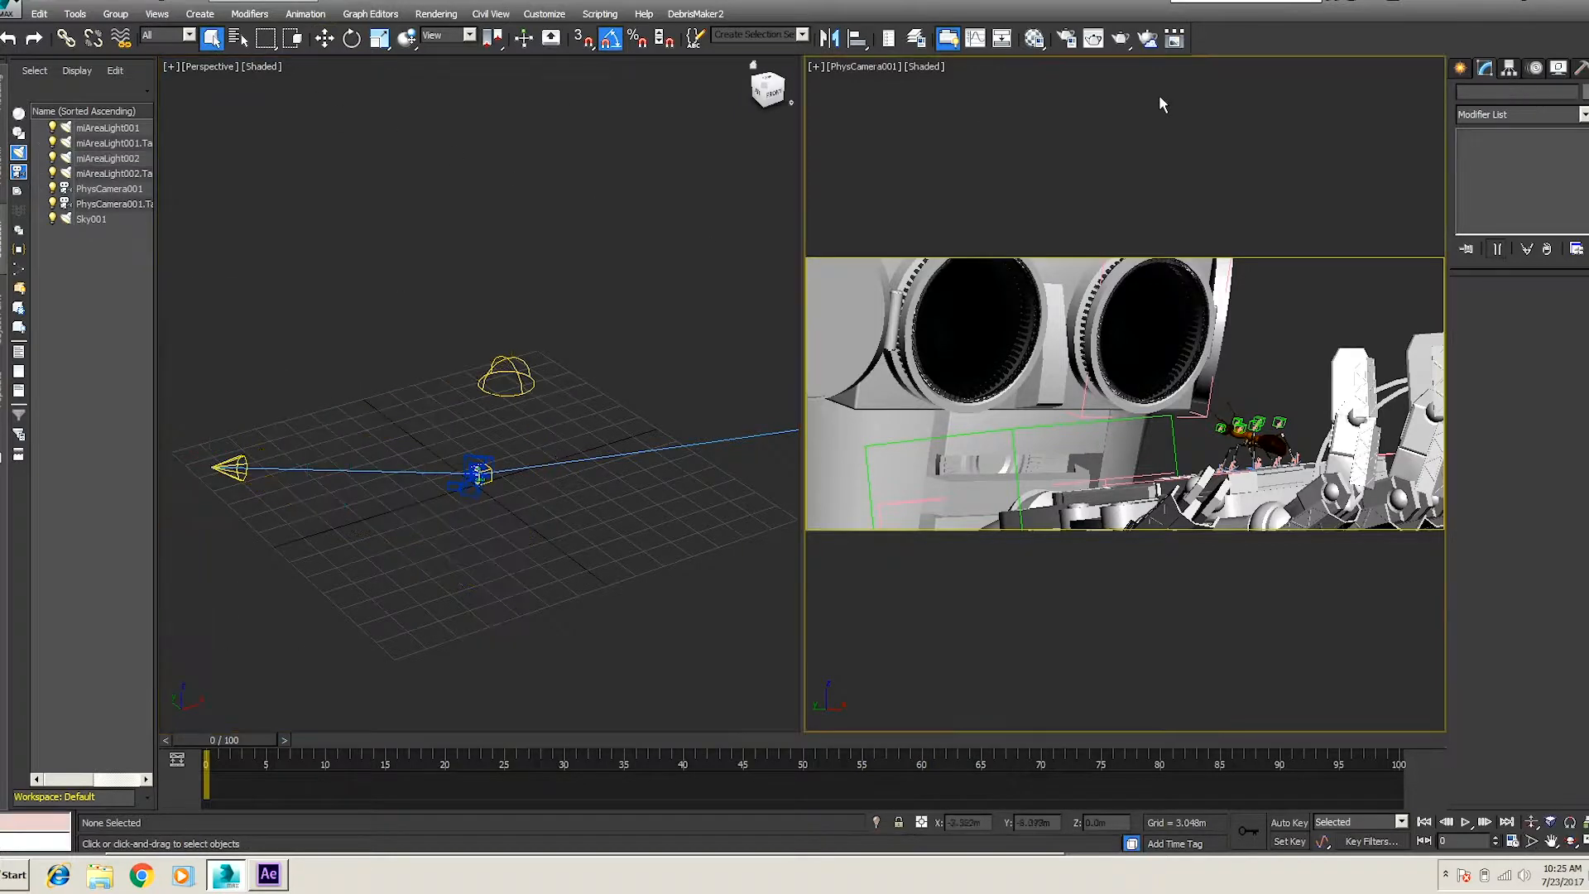
{"action": "left_click", "coordinate": [1093, 38]}
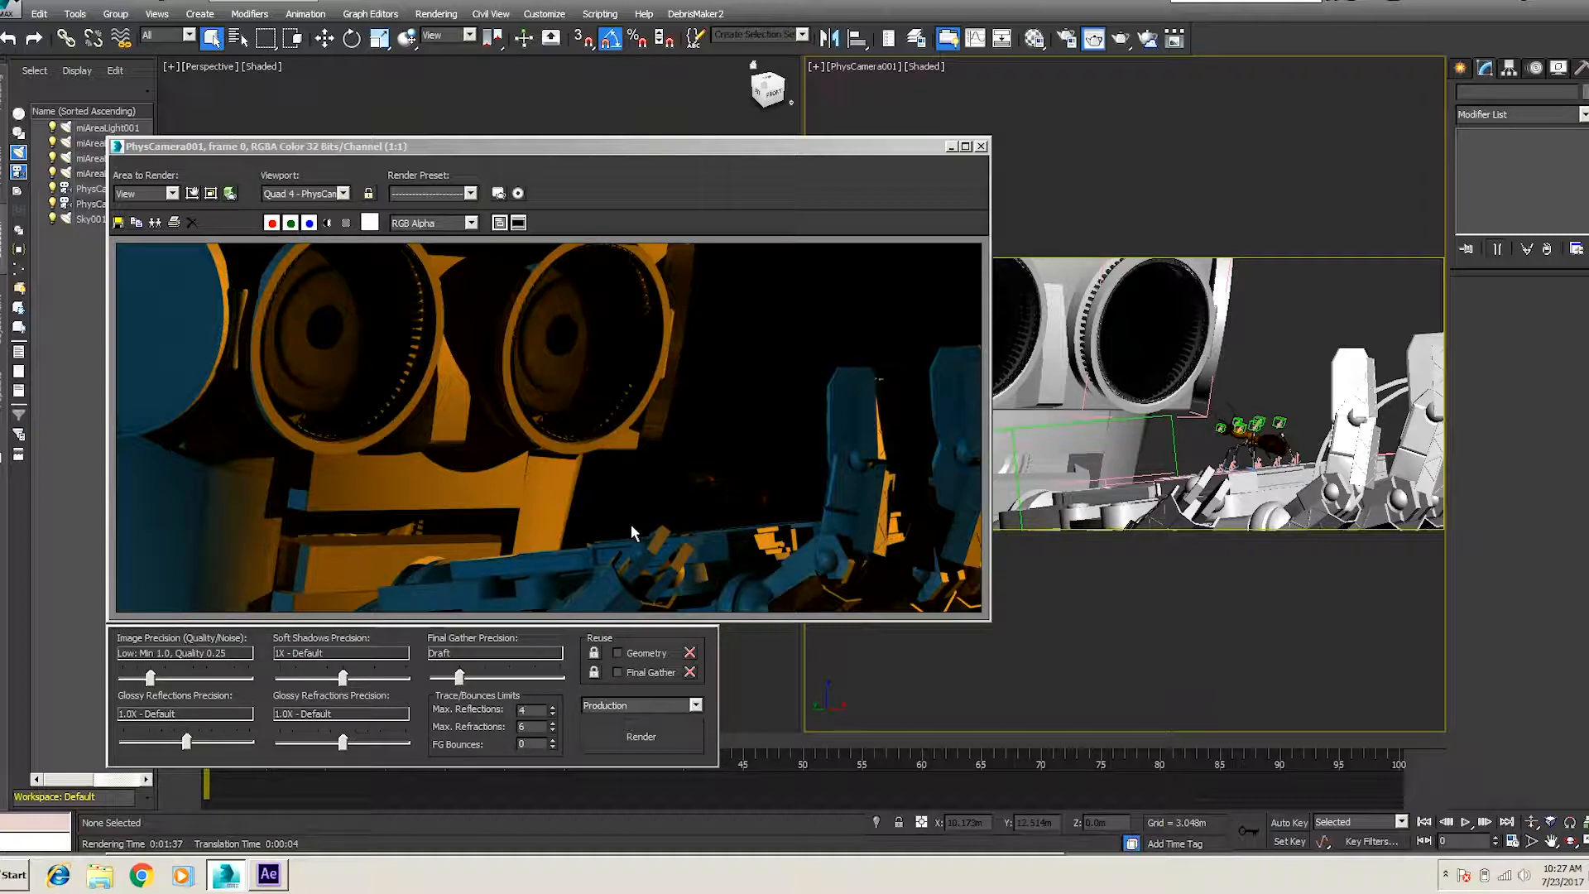
{"action": "left_click", "coordinate": [981, 146]}
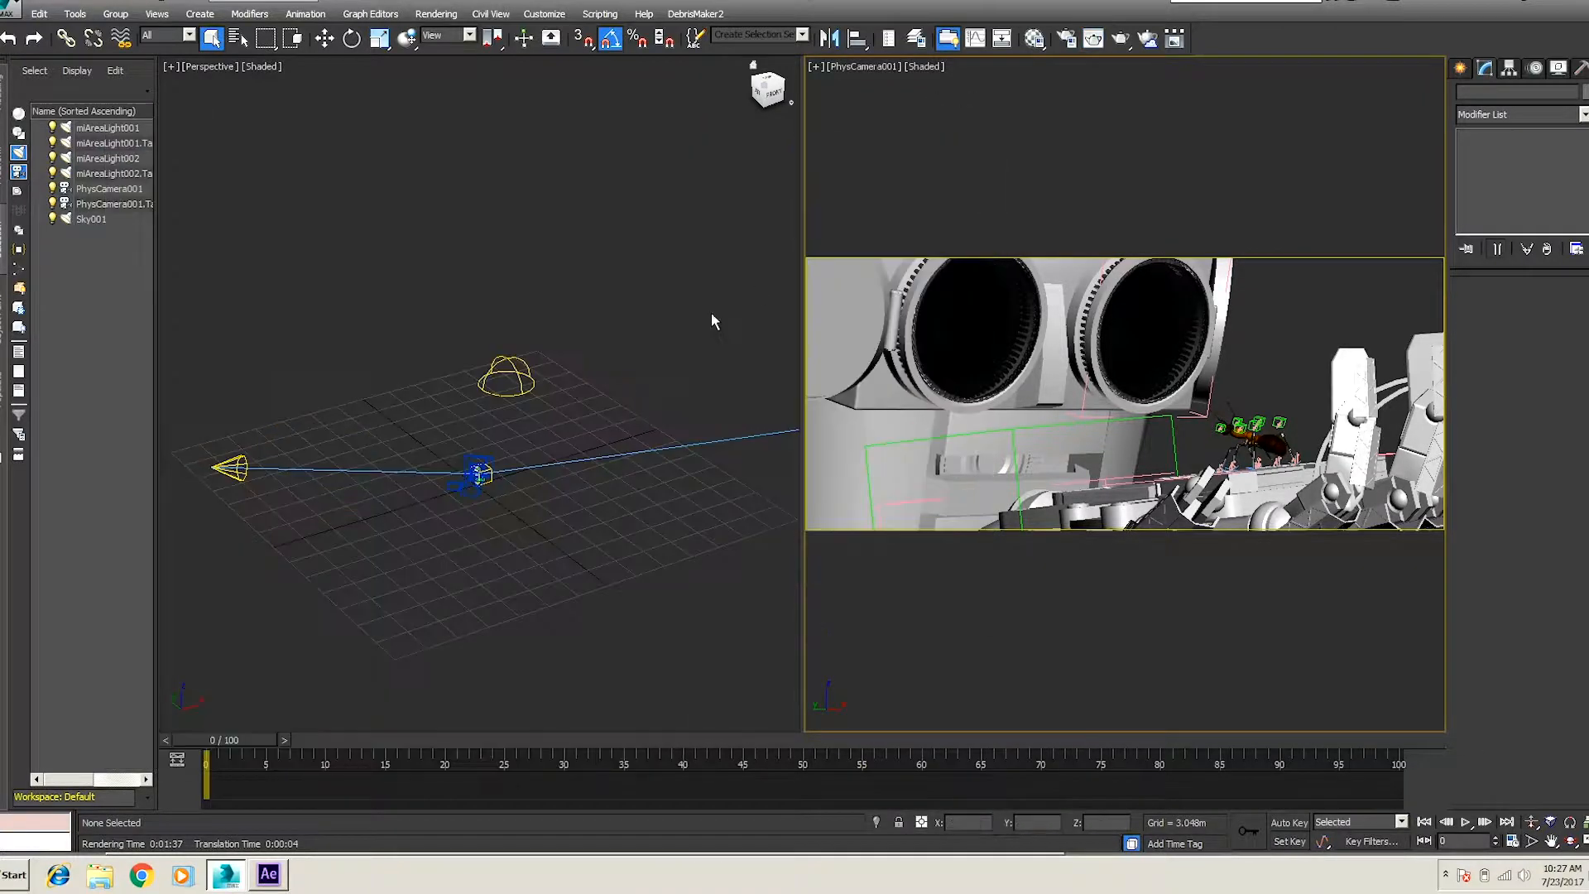
Step: Create a standard omni light beside the robot's head in the perspective view
{"action": "left_click", "coordinate": [879, 325]}
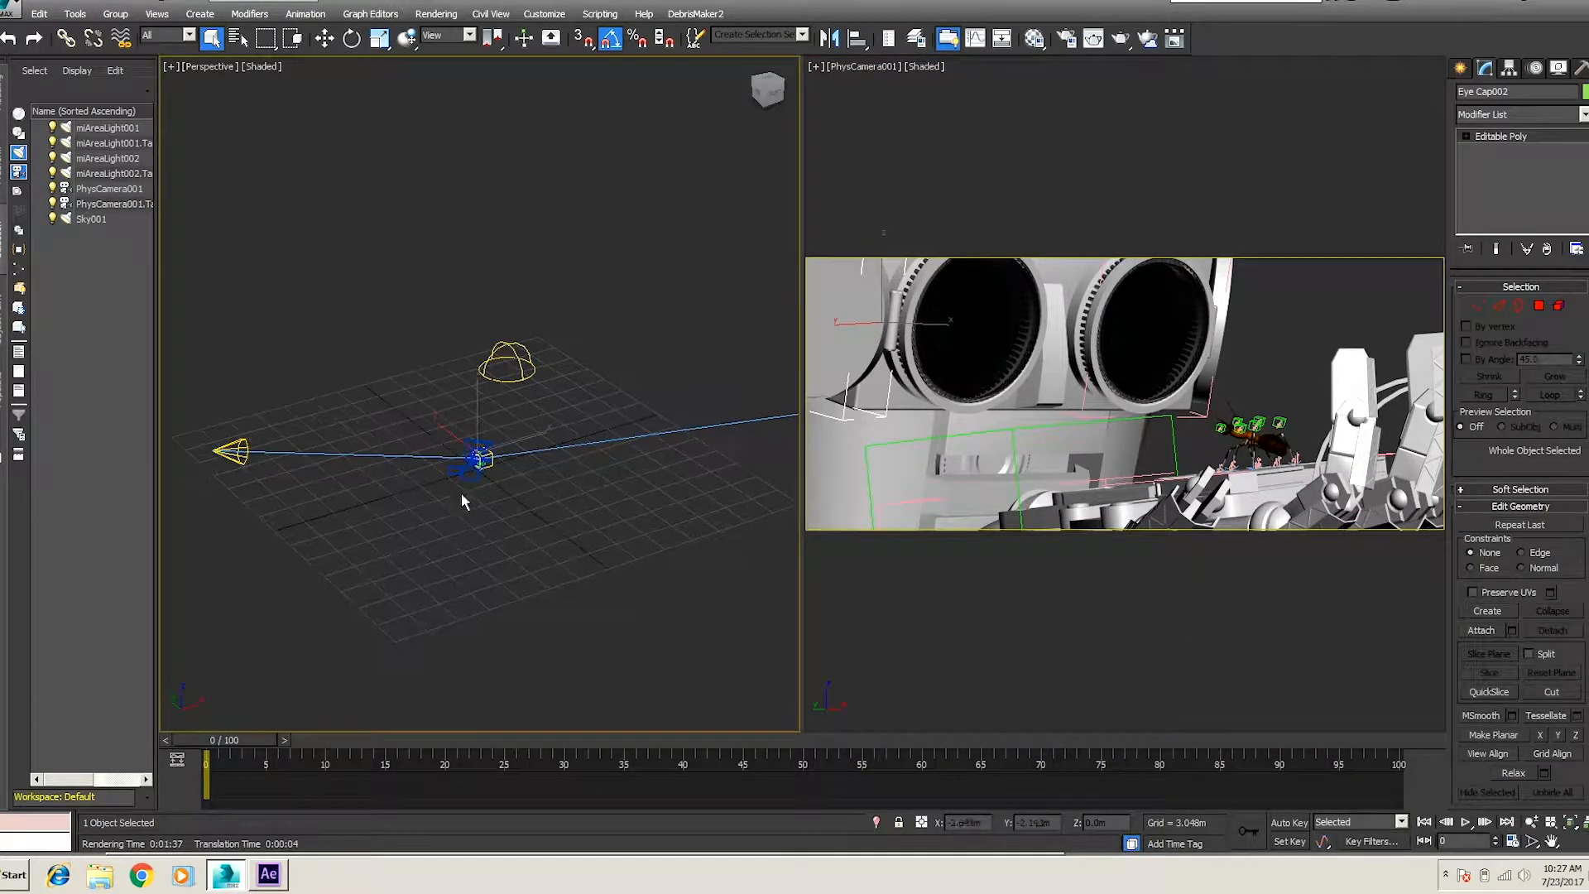
{"action": "left_click", "coordinate": [1570, 823]}
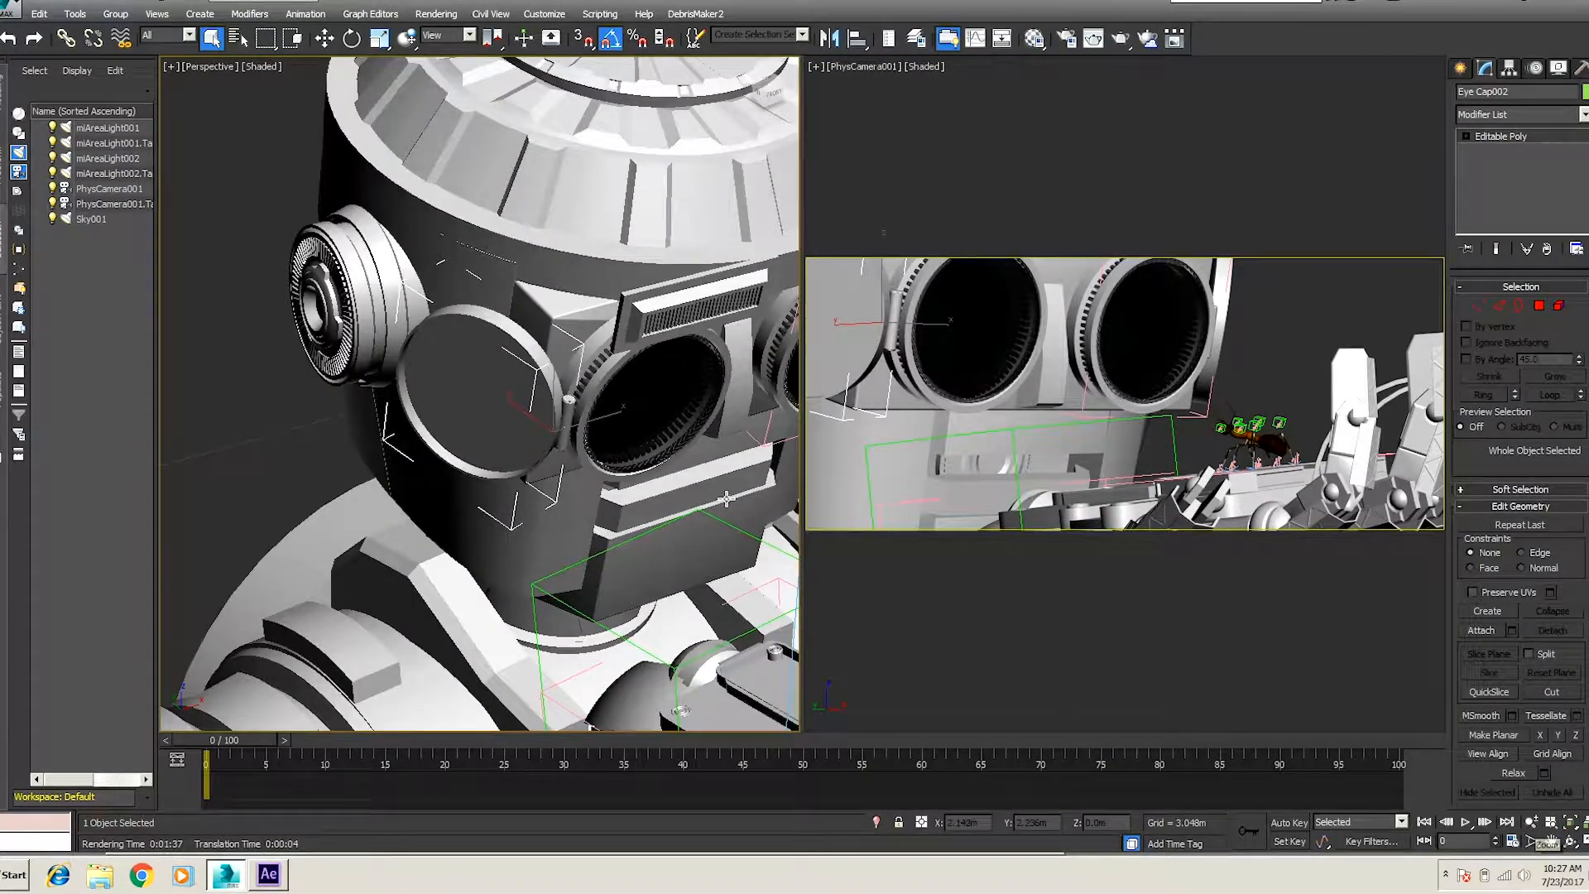
{"action": "middle_click_drag", "start_coordinate": [644, 367], "coordinate": [514, 376]}
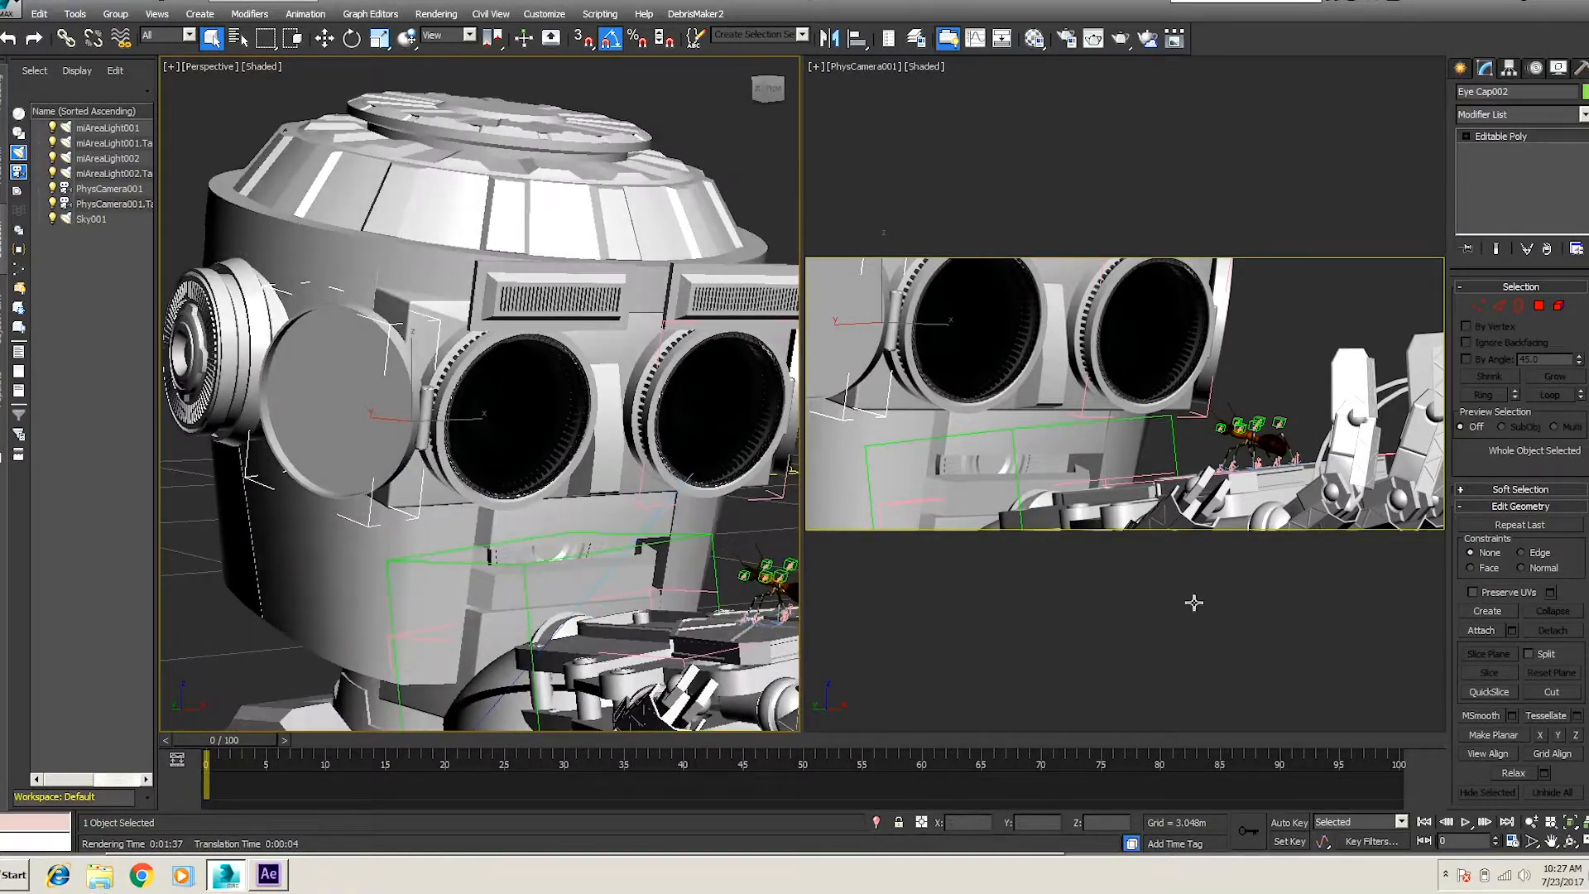
{"action": "left_click", "coordinate": [1532, 822]}
{"action": "left_click_drag", "start_coordinate": [308, 108], "coordinate": [305, 182]}
{"action": "left_click", "coordinate": [325, 38]}
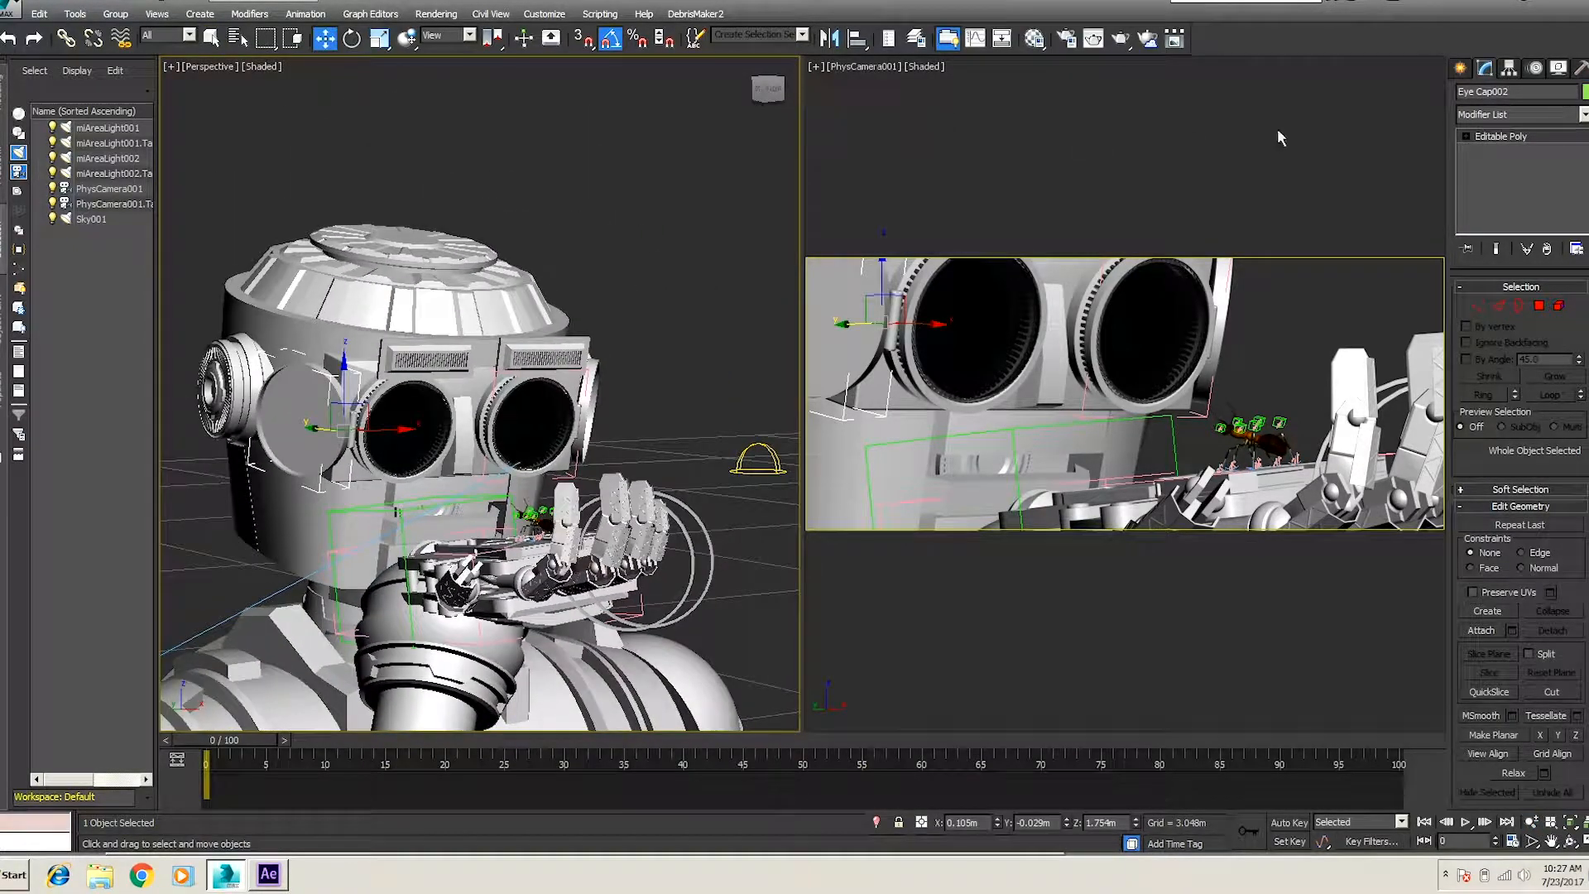
{"action": "left_click", "coordinate": [1464, 68]}
{"action": "left_click", "coordinate": [1495, 210]}
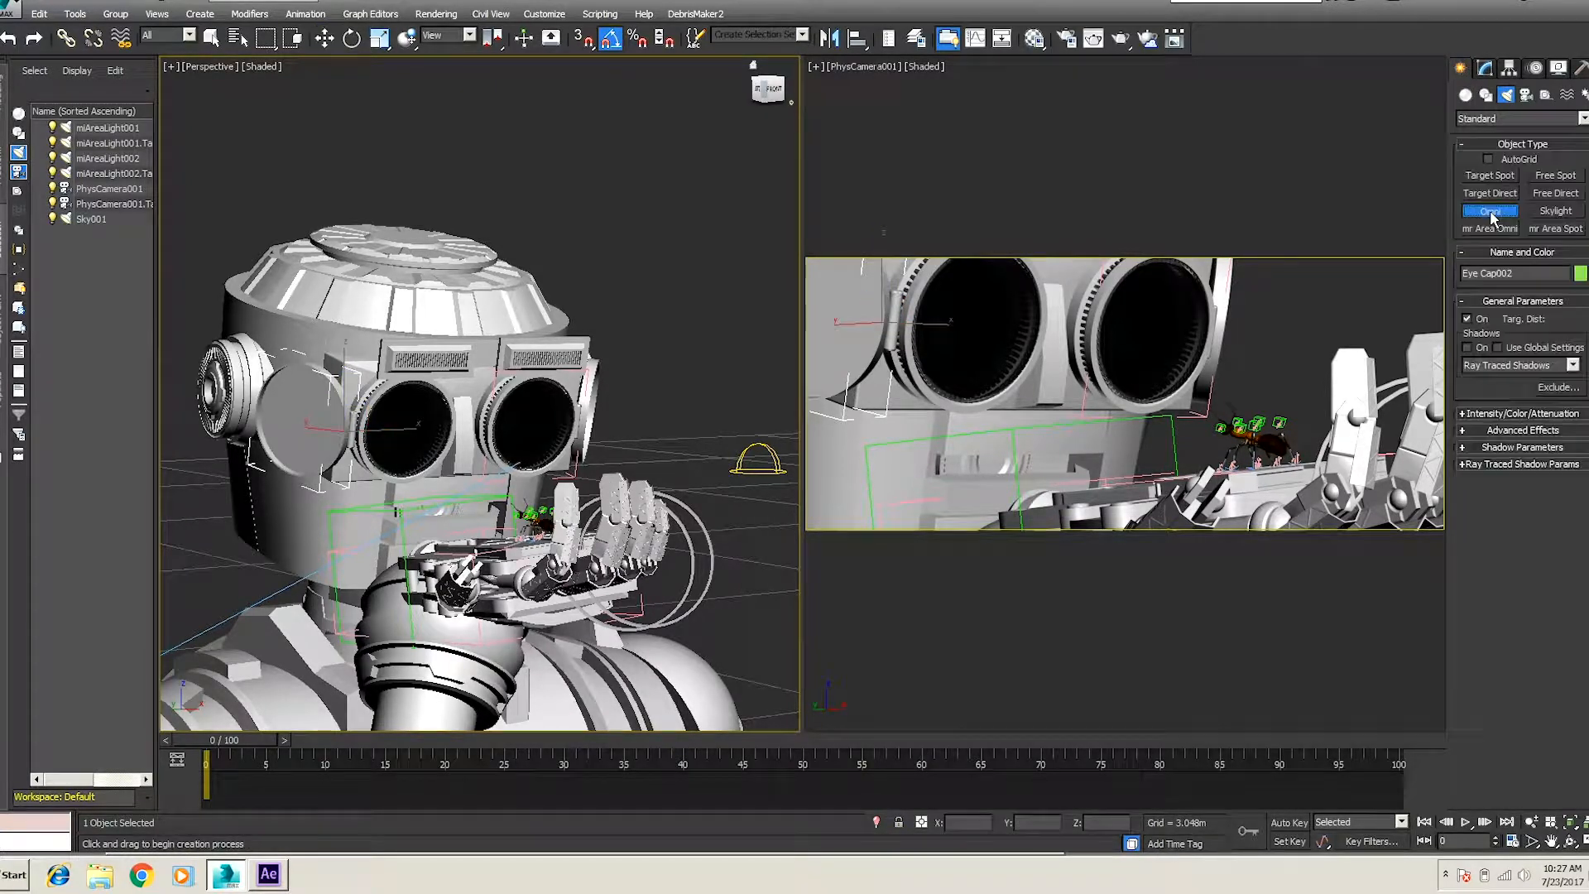
{"action": "left_click", "coordinate": [700, 348]}
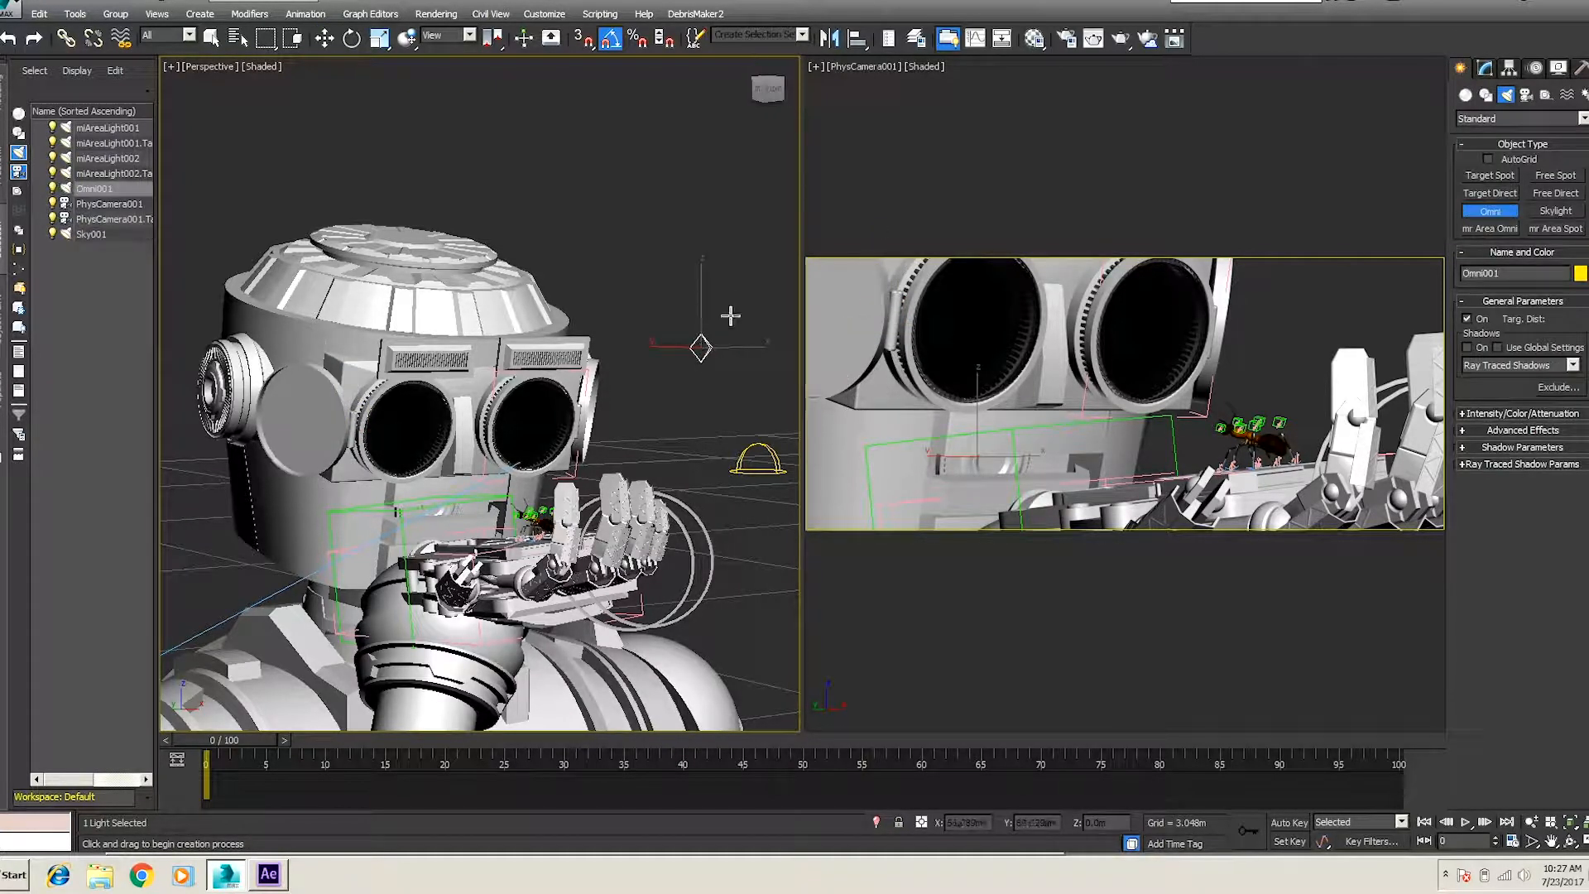
Step: Align the omni light's pivot to the Lens 003 pivot on X, Y and Z, and shift it to about Y -0.024 m, Z 1.756 m
{"action": "left_click", "coordinate": [858, 38]}
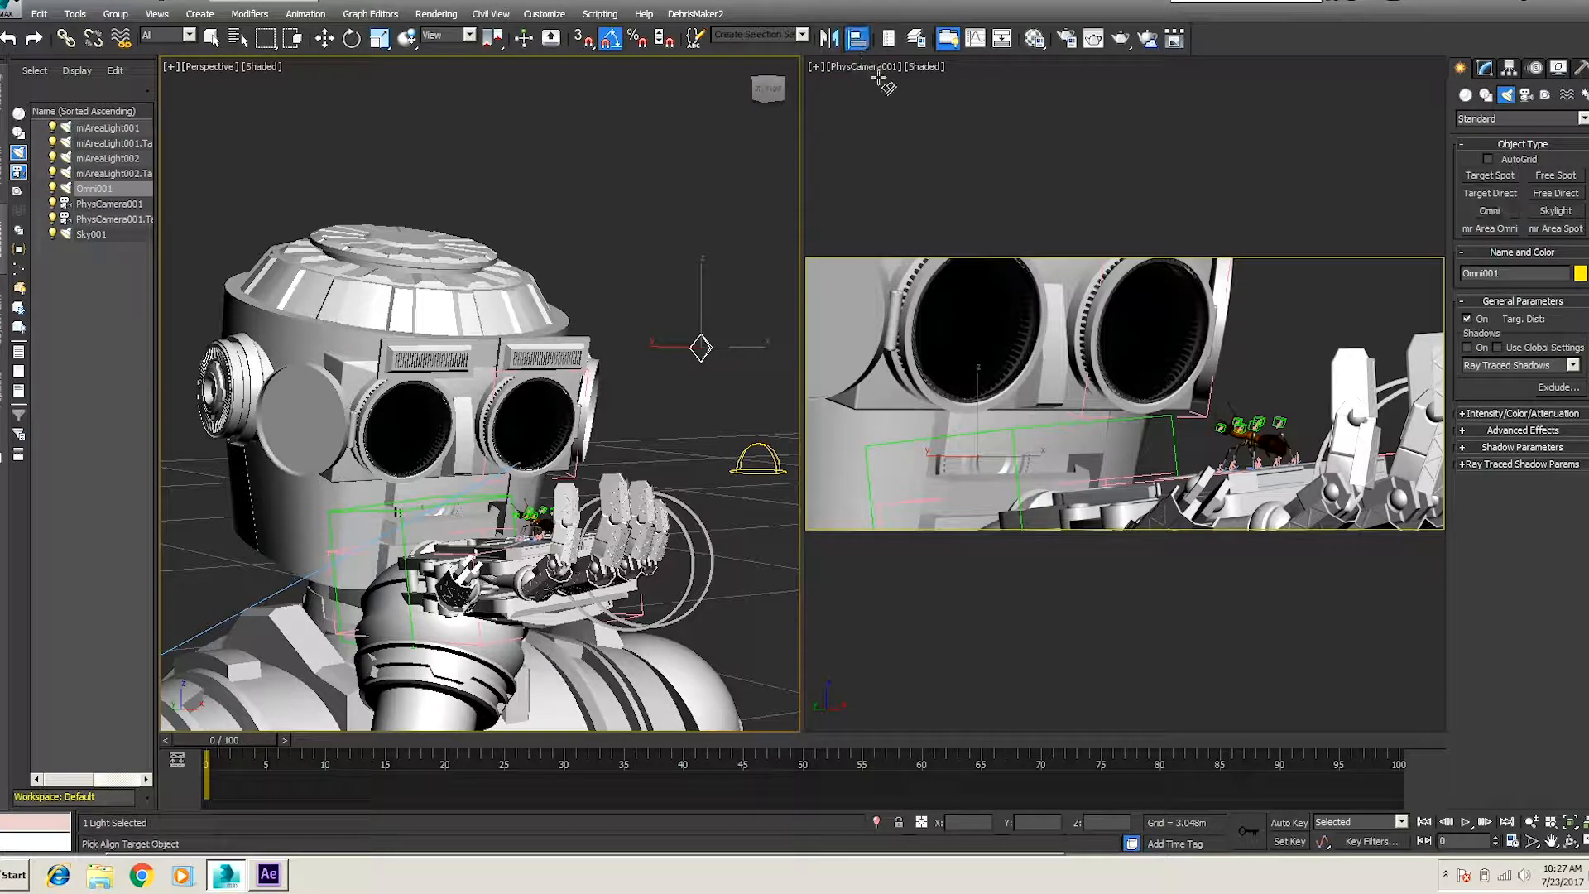
{"action": "left_click", "coordinate": [970, 327]}
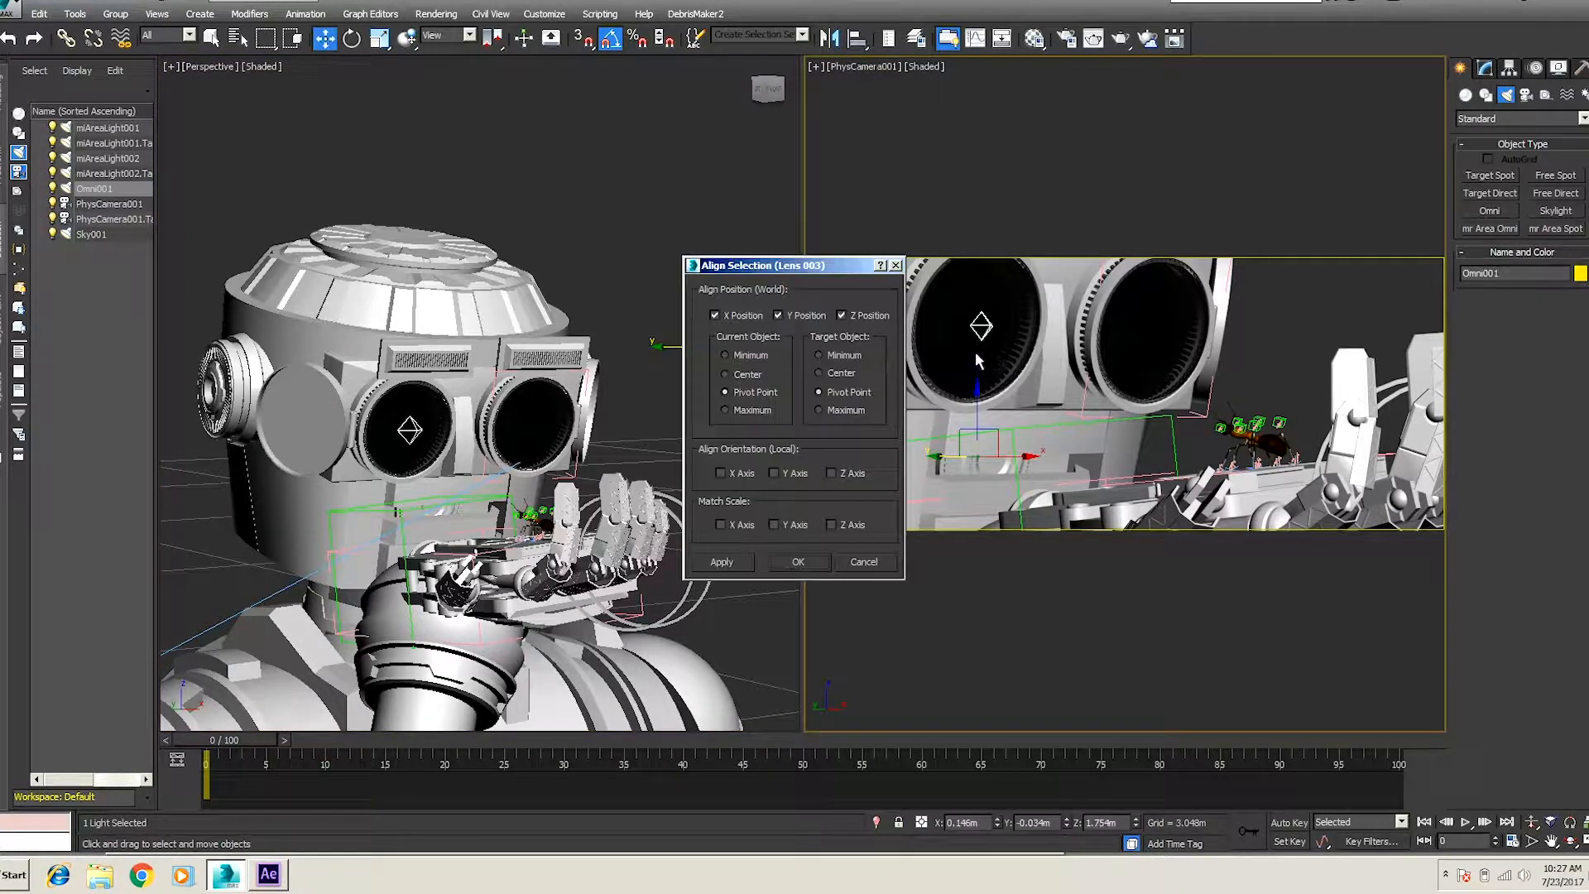
{"action": "left_click", "coordinate": [798, 562]}
{"action": "key", "text": "alt+w"}
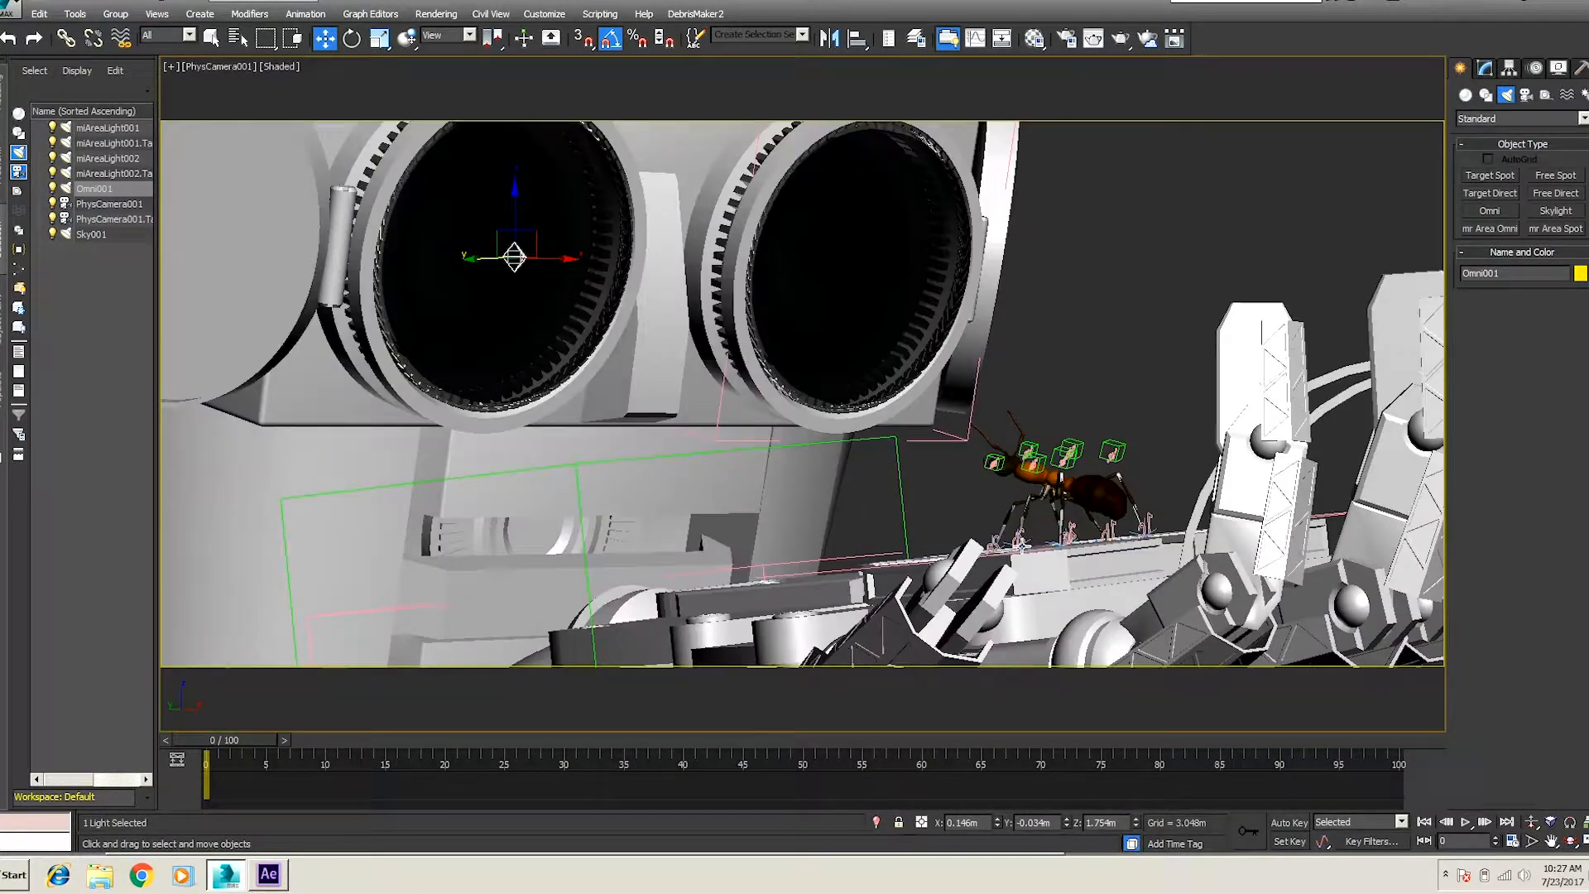
{"action": "left_click_drag", "start_coordinate": [482, 257], "coordinate": [450, 246]}
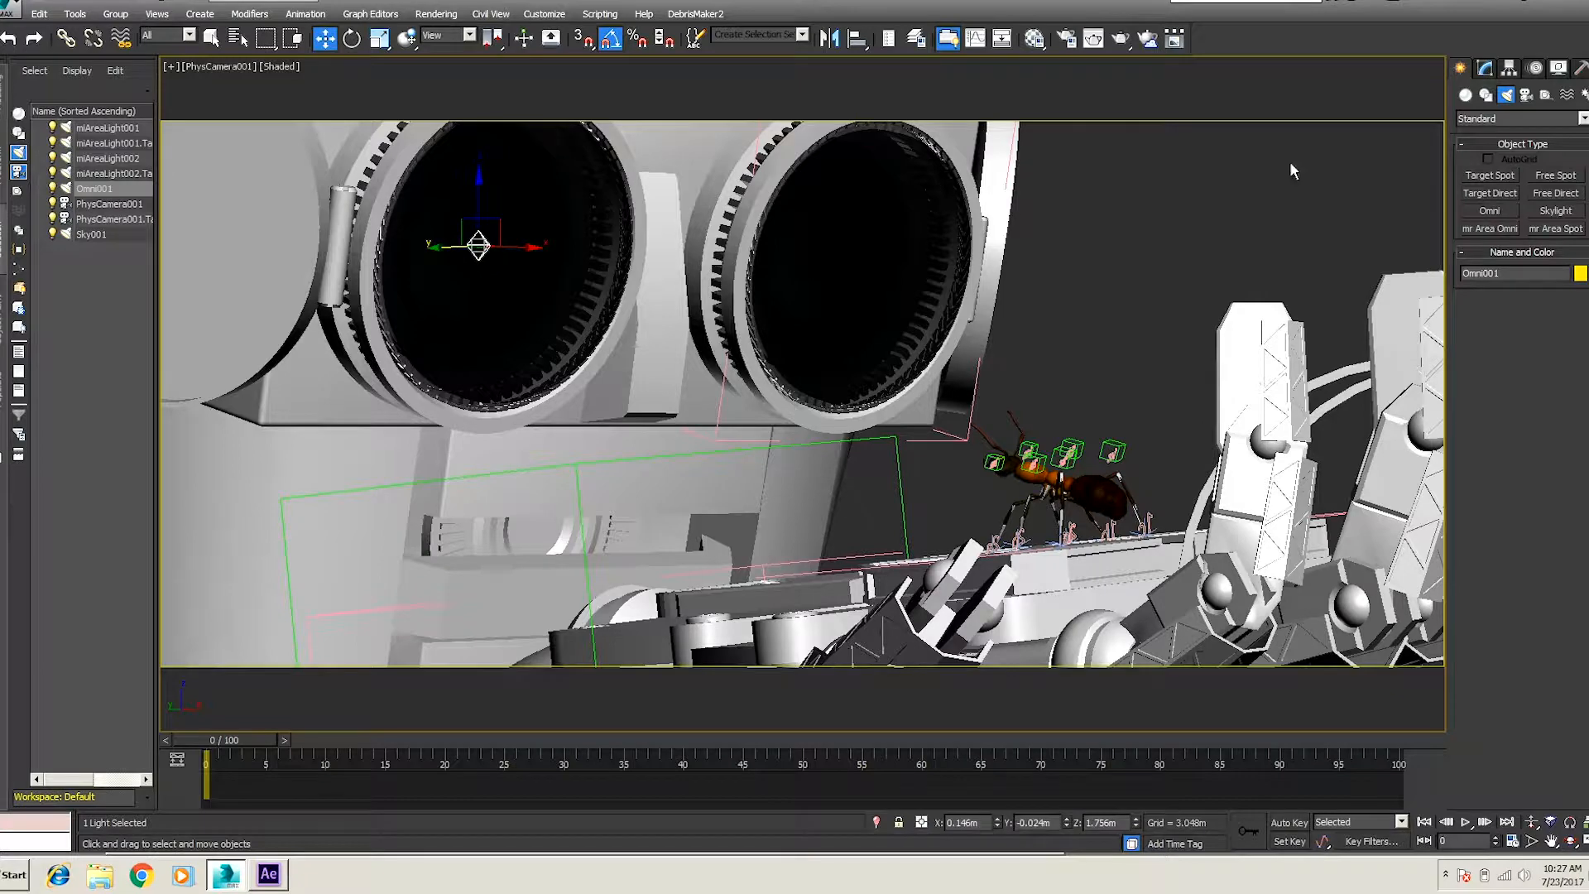
Step: Set the omni light's multiplier to 1.0 and its color to pure white
{"action": "left_click", "coordinate": [1488, 68]}
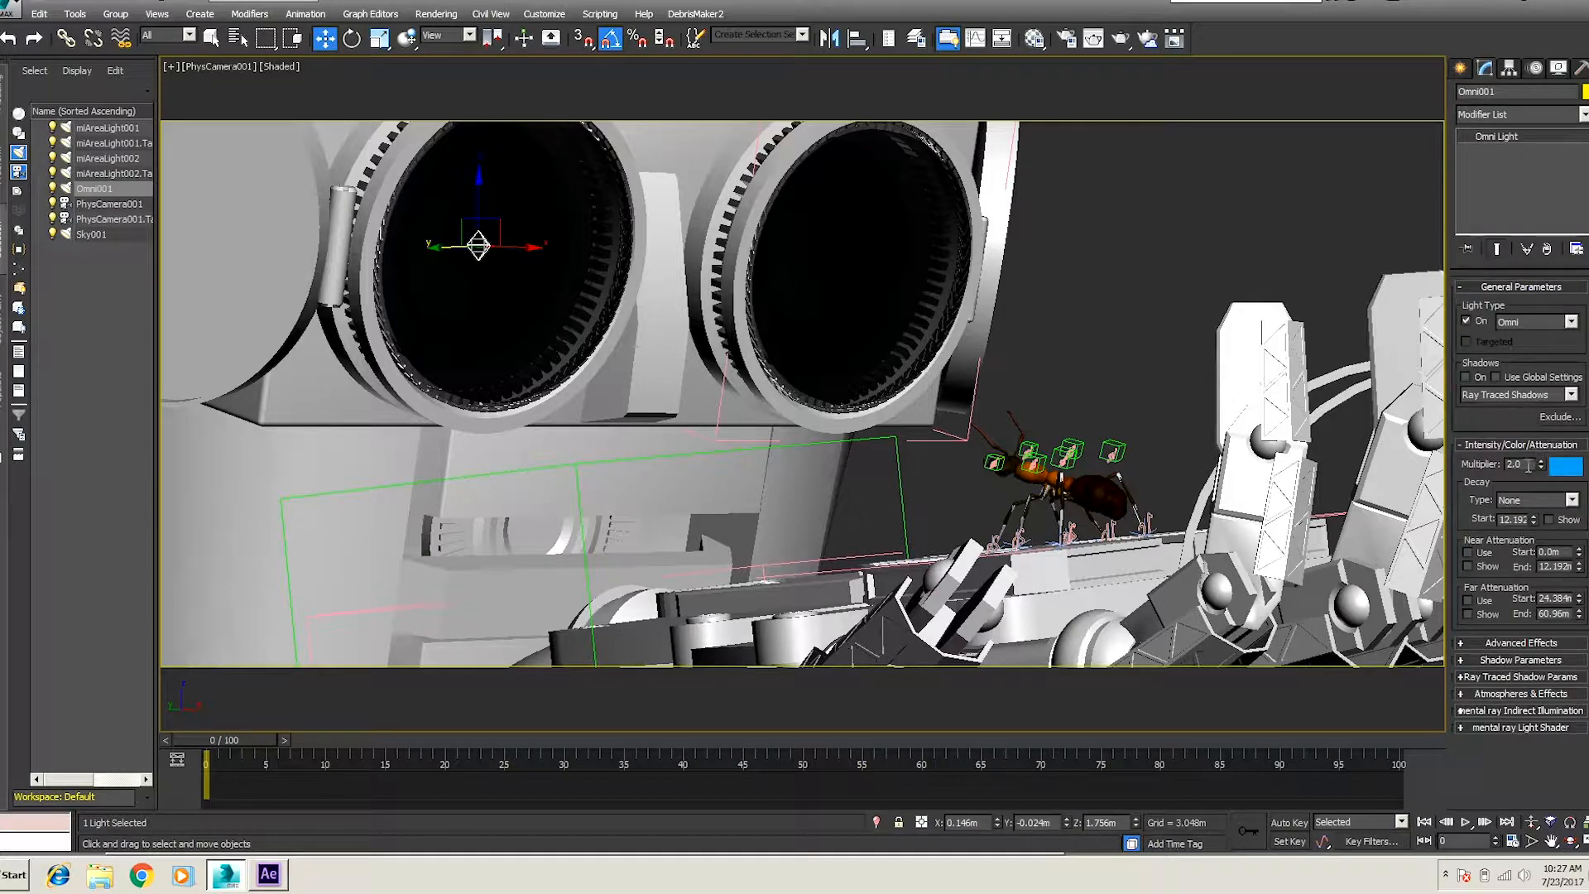
{"action": "left_click", "coordinate": [1567, 469]}
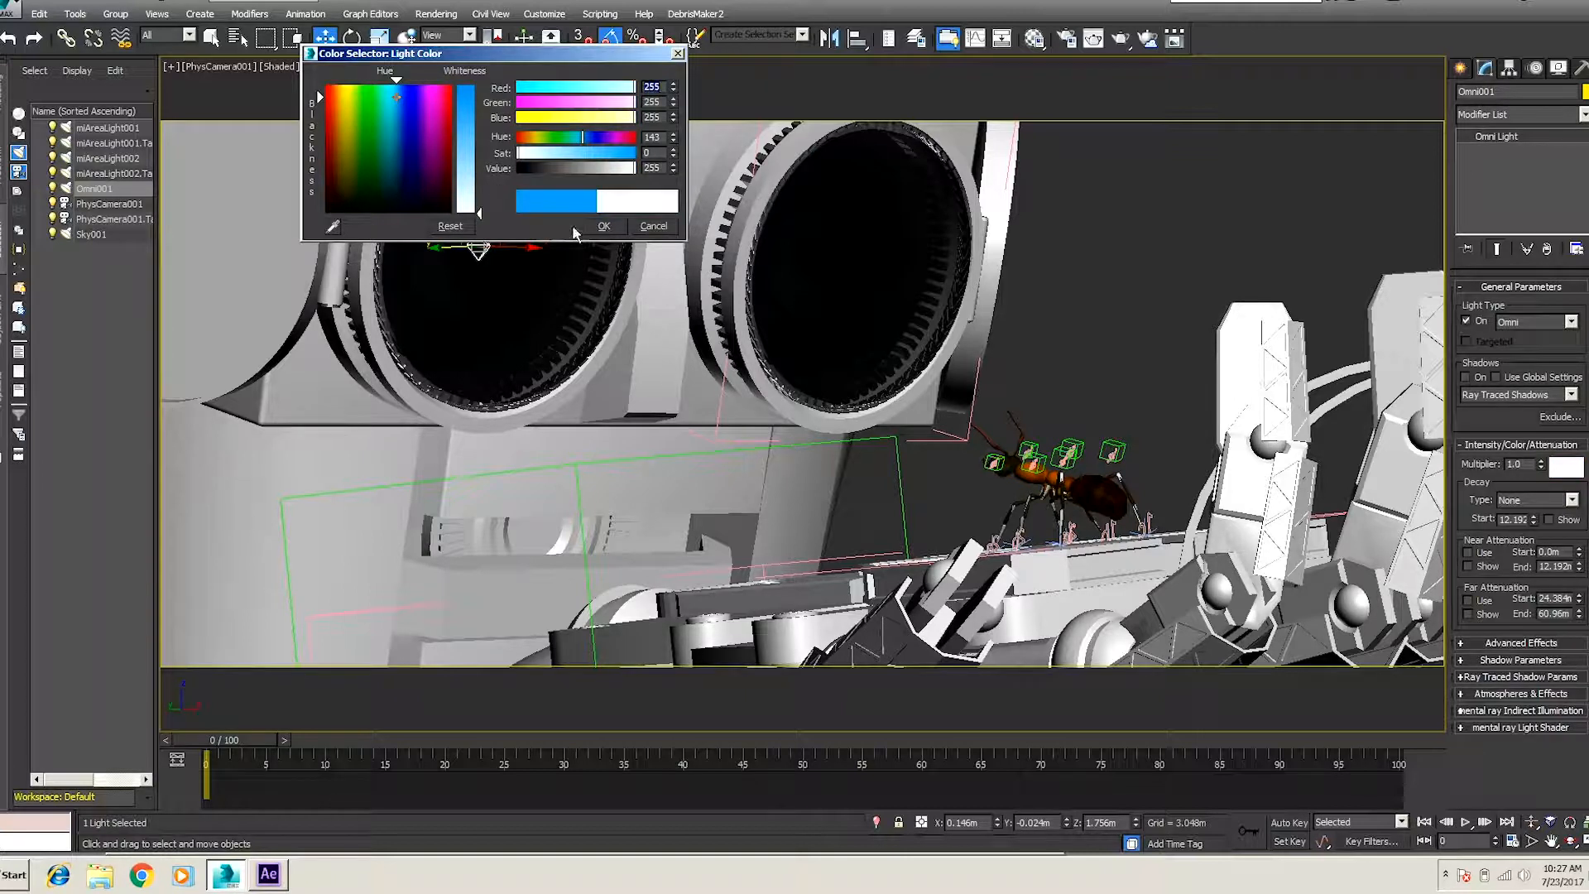
{"action": "left_click", "coordinate": [603, 226]}
Step: Use and show the omni light's far attenuation, with start 0.0 m and end 0.61 m
{"action": "left_click", "coordinate": [1486, 615]}
{"action": "right_click", "coordinate": [1579, 602]}
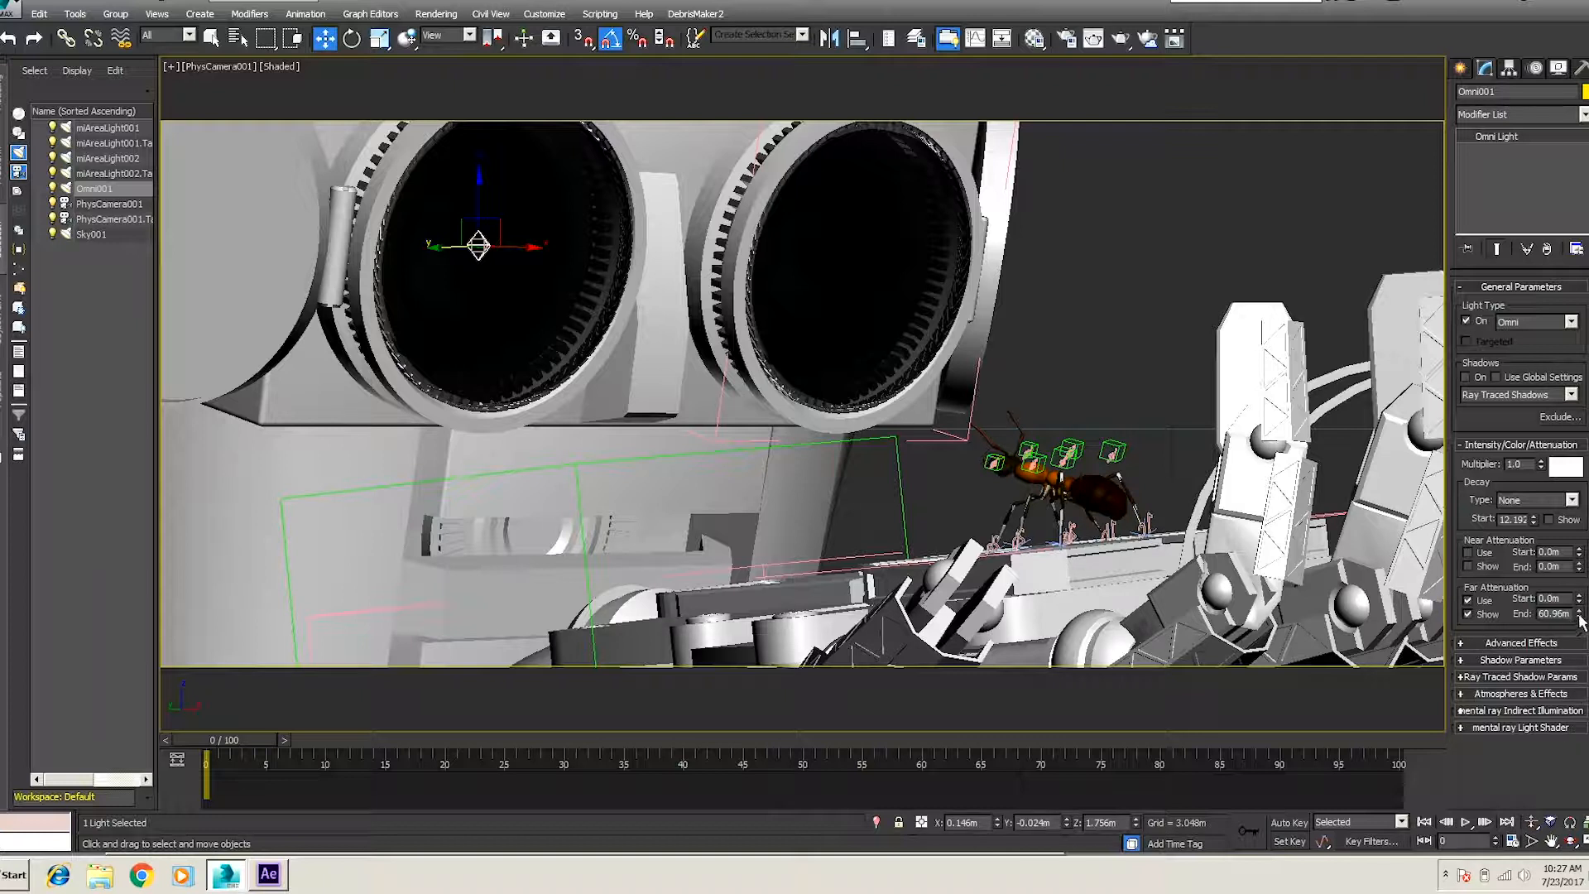
{"action": "left_click_drag", "start_coordinate": [1579, 620], "coordinate": [1580, 696]}
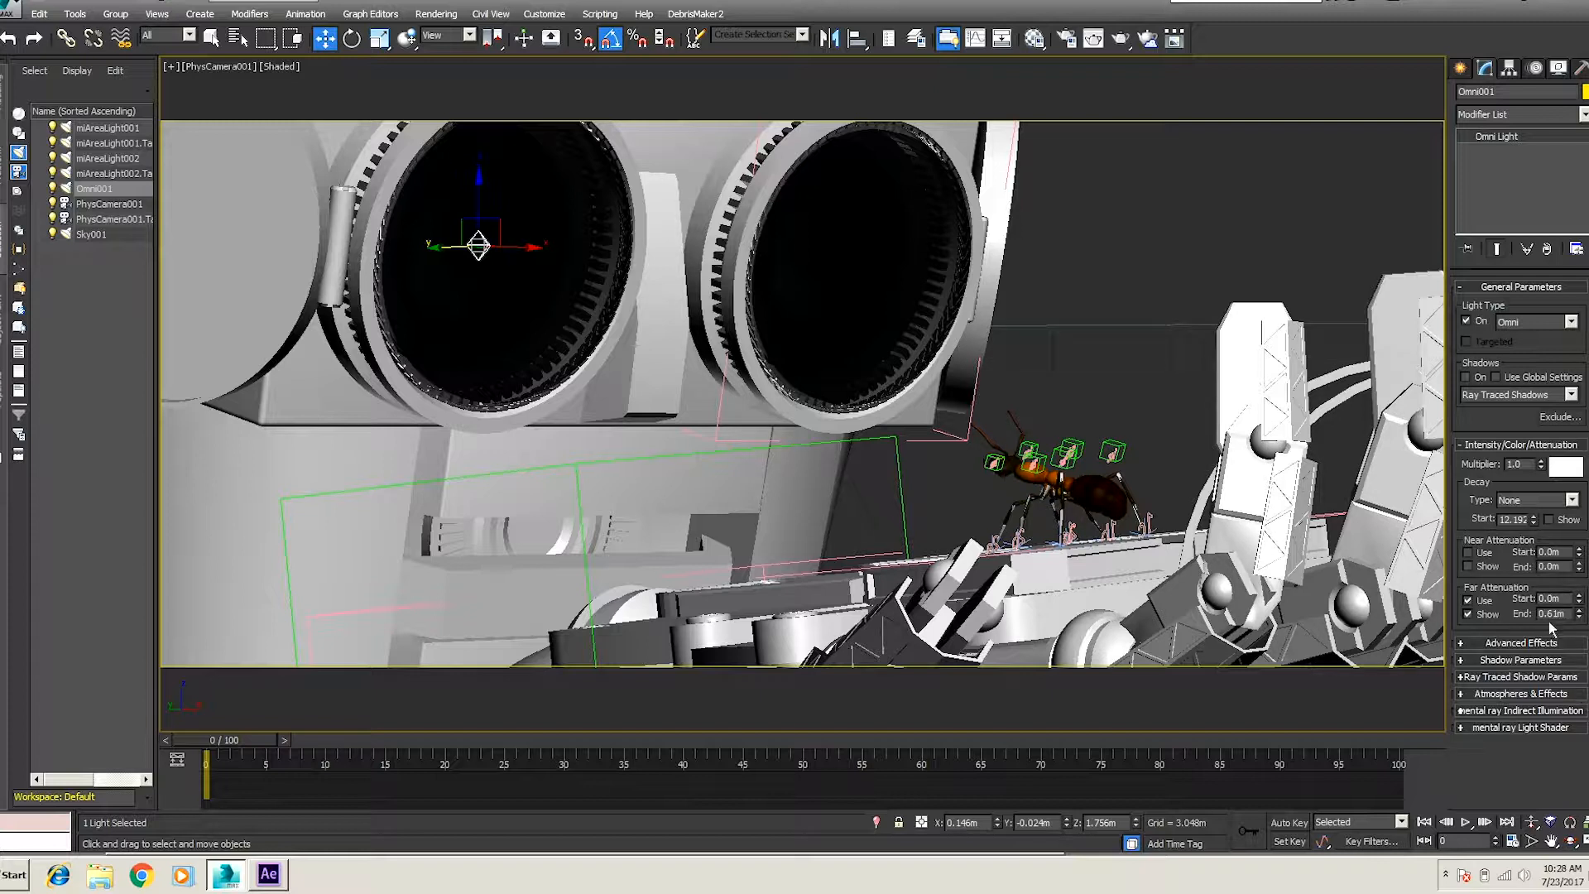
Step: Nudge the omni light to about Y -0.026 m, Z 1.755 m, render the PhysCamera001 view, and close the render
{"action": "left_click_drag", "start_coordinate": [458, 247], "coordinate": [484, 221]}
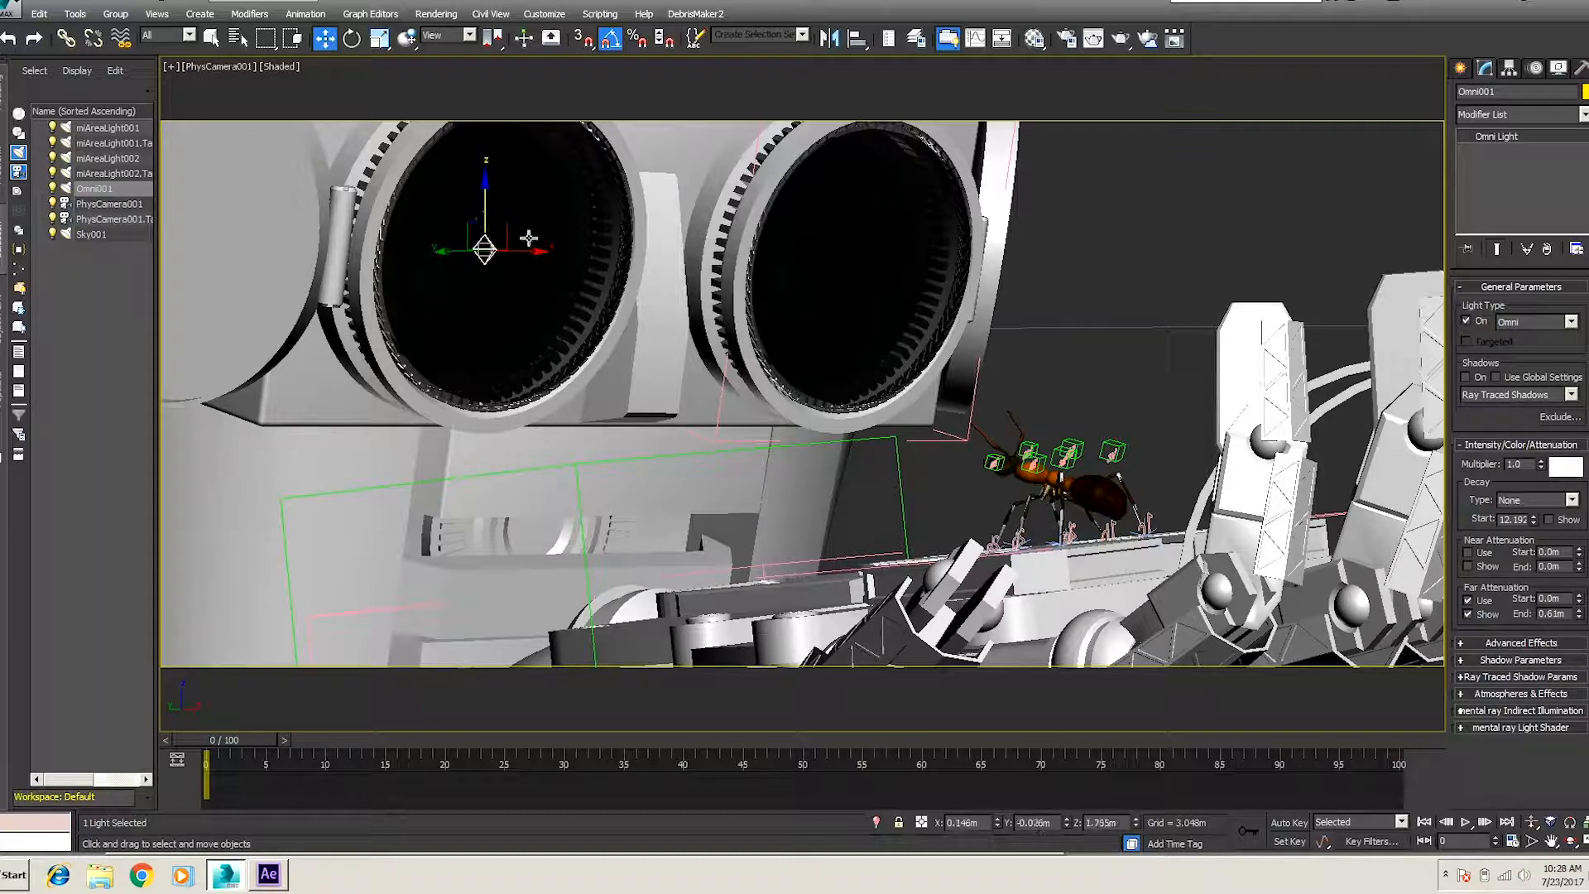
{"action": "left_click", "coordinate": [1093, 38]}
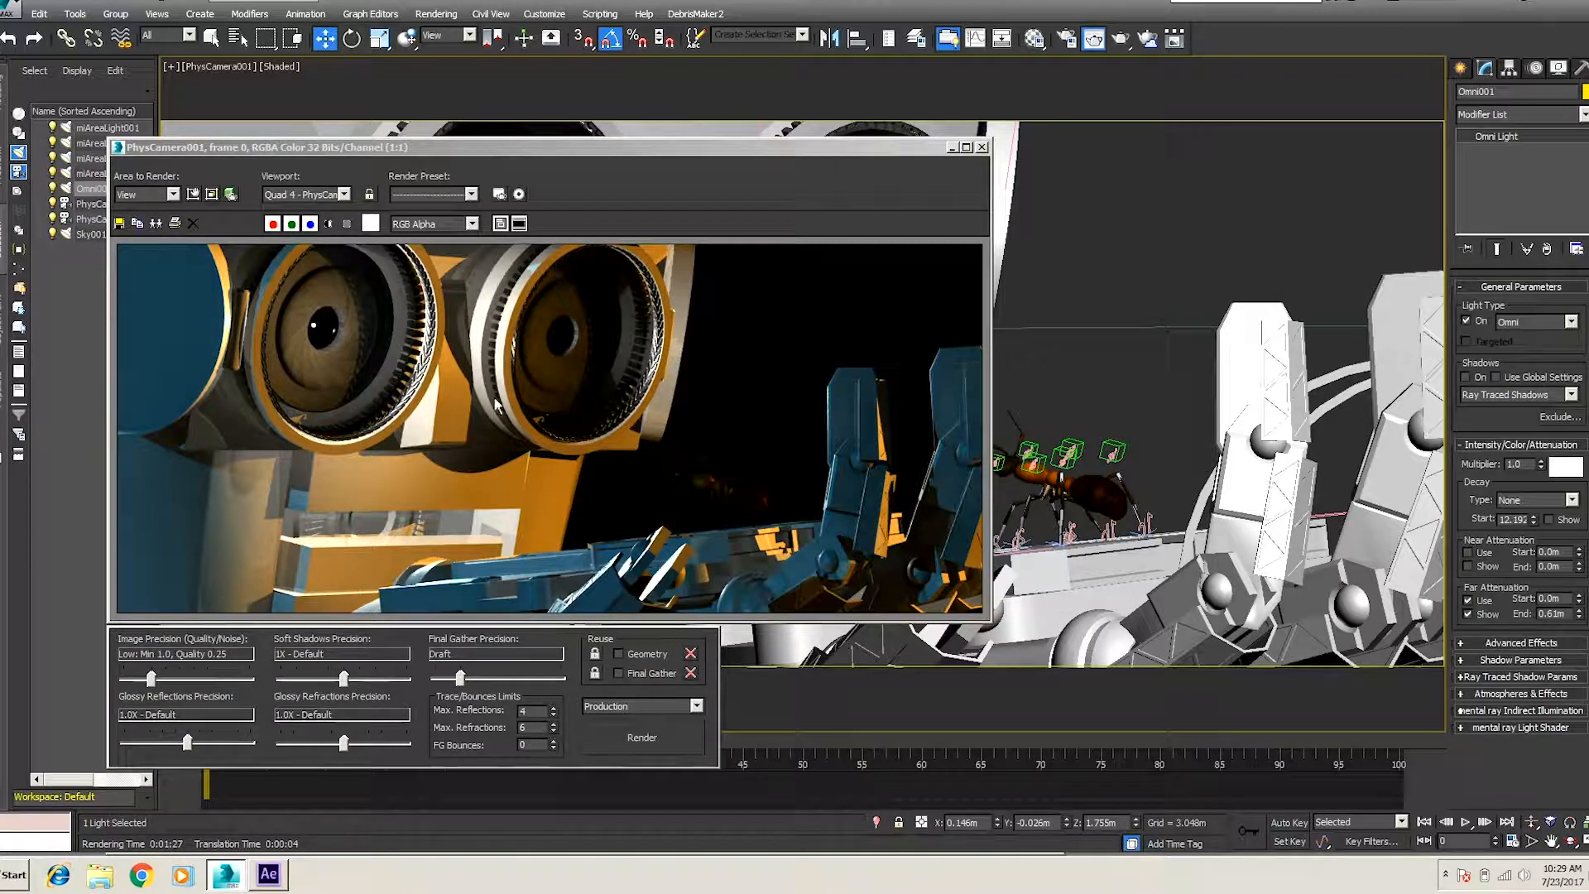
{"action": "left_click", "coordinate": [982, 146]}
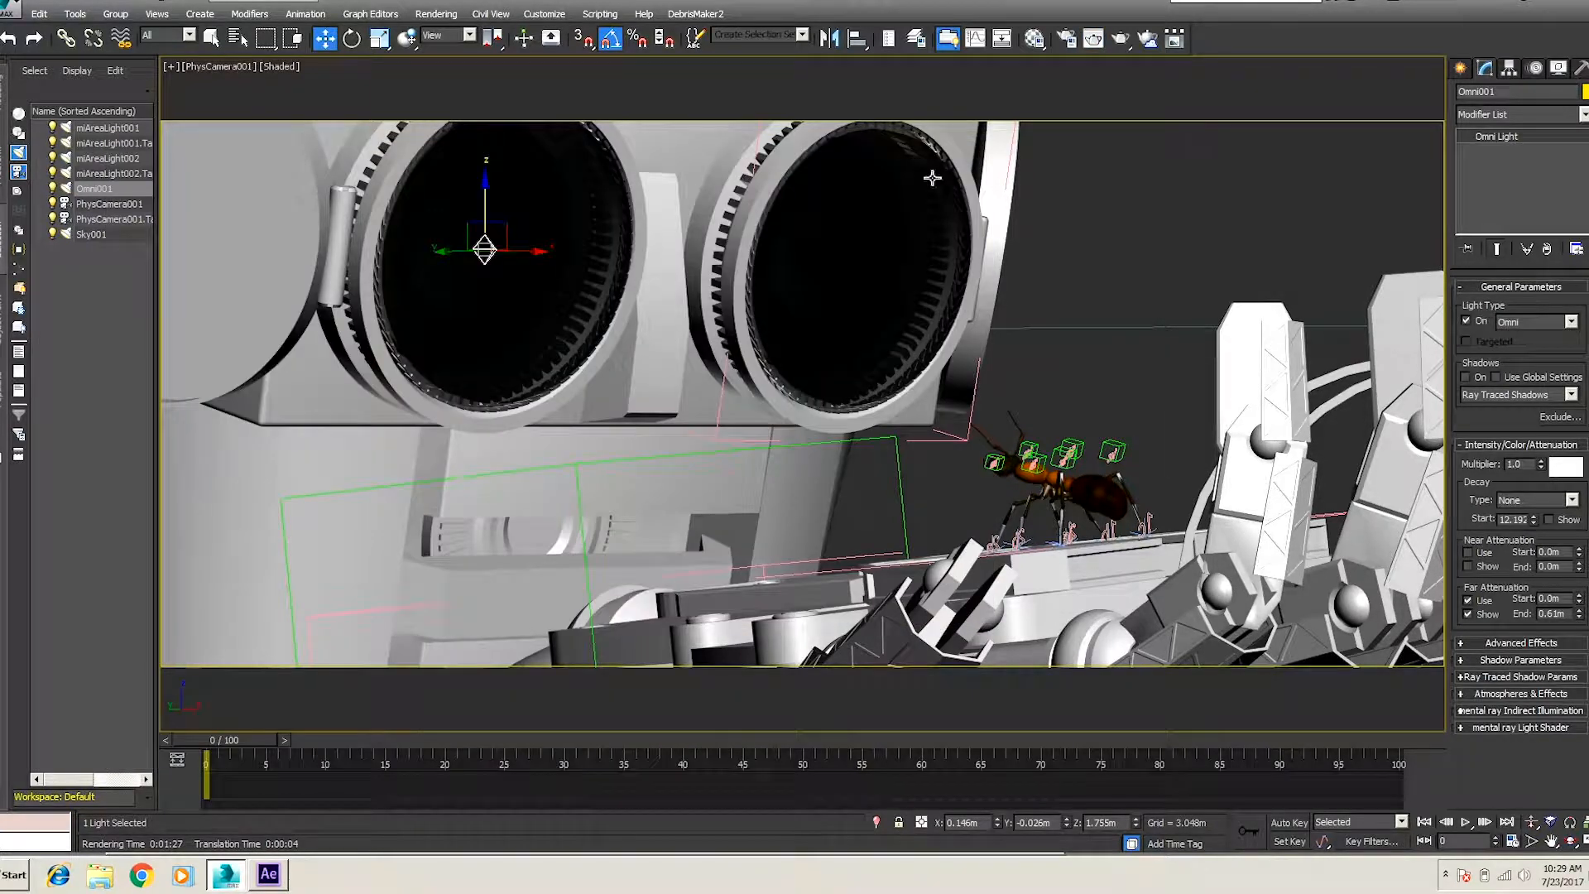
Step: Turn on ray traced shadows for the omni light, render the camera view again, and close the render
{"action": "left_click", "coordinate": [1467, 377]}
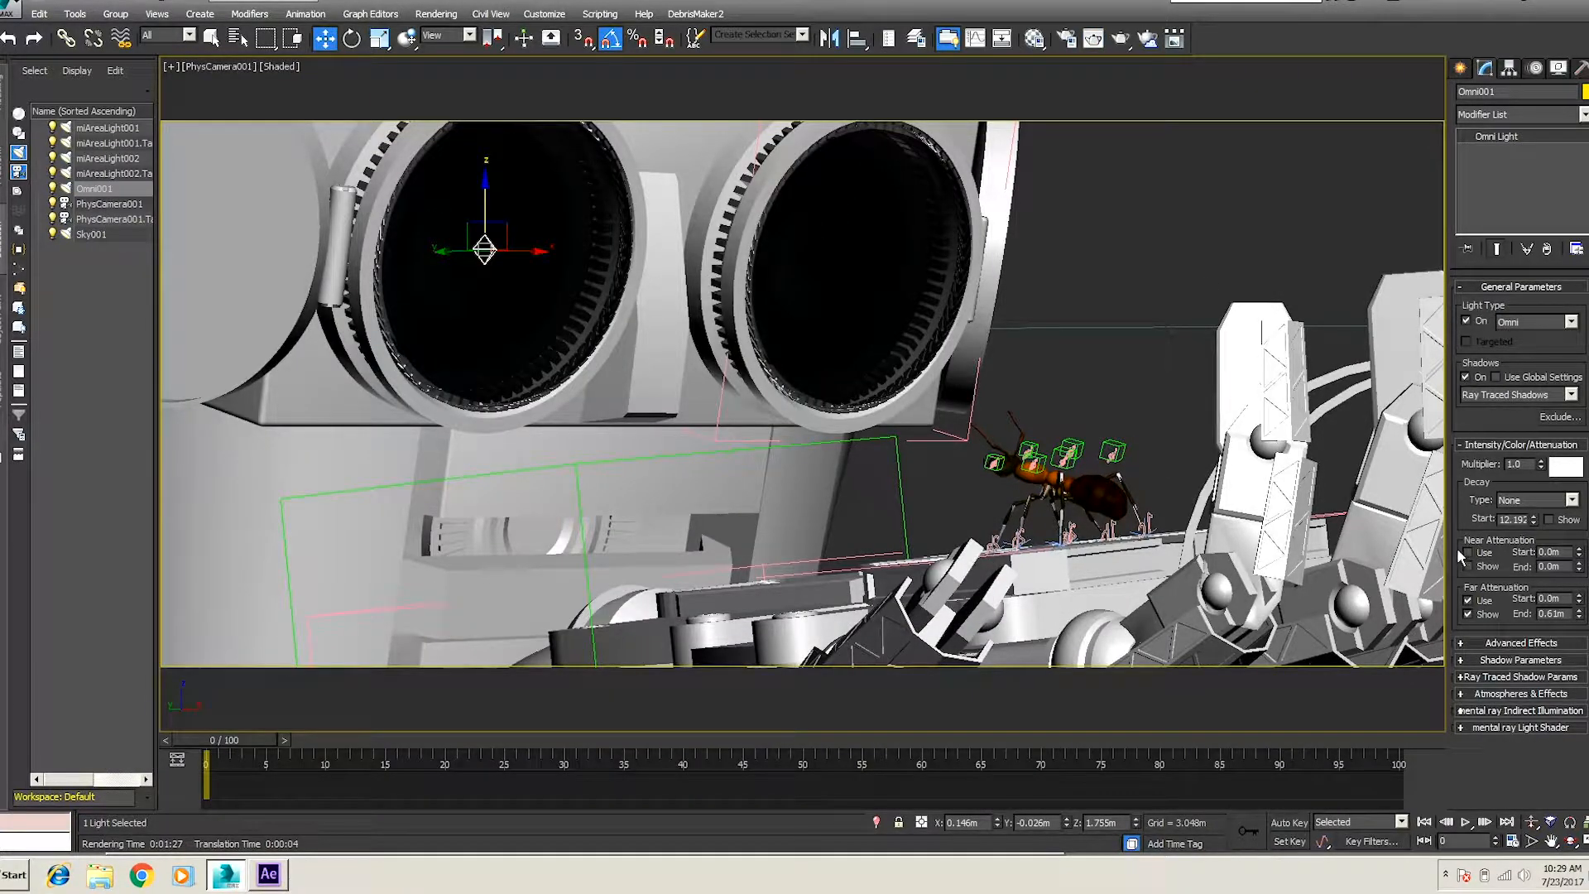
{"action": "left_click", "coordinate": [1118, 43]}
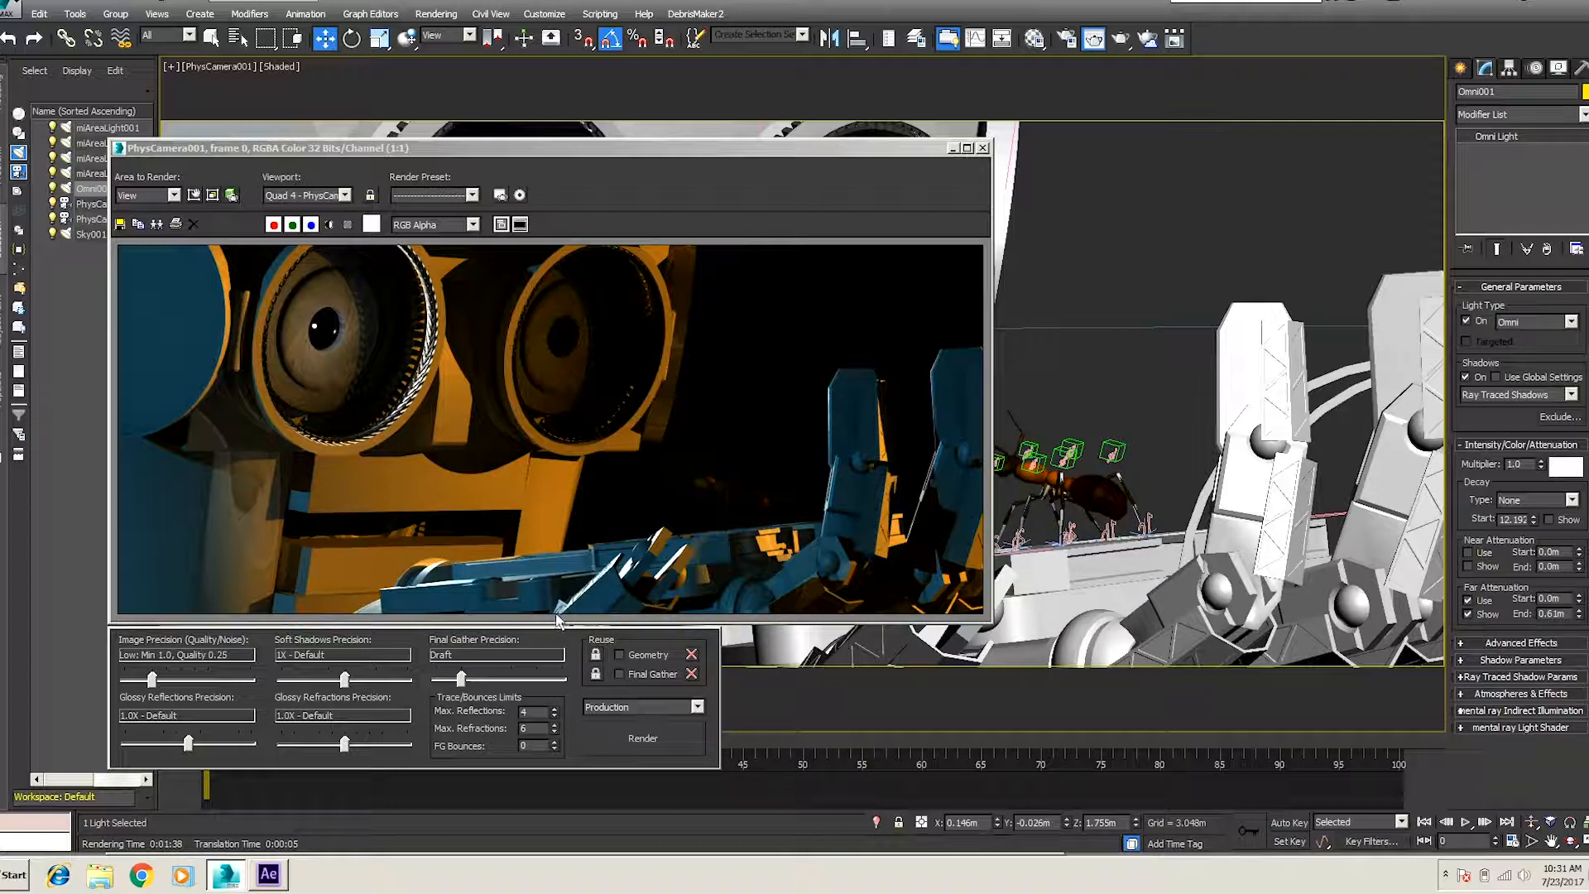
{"action": "left_click", "coordinate": [982, 148]}
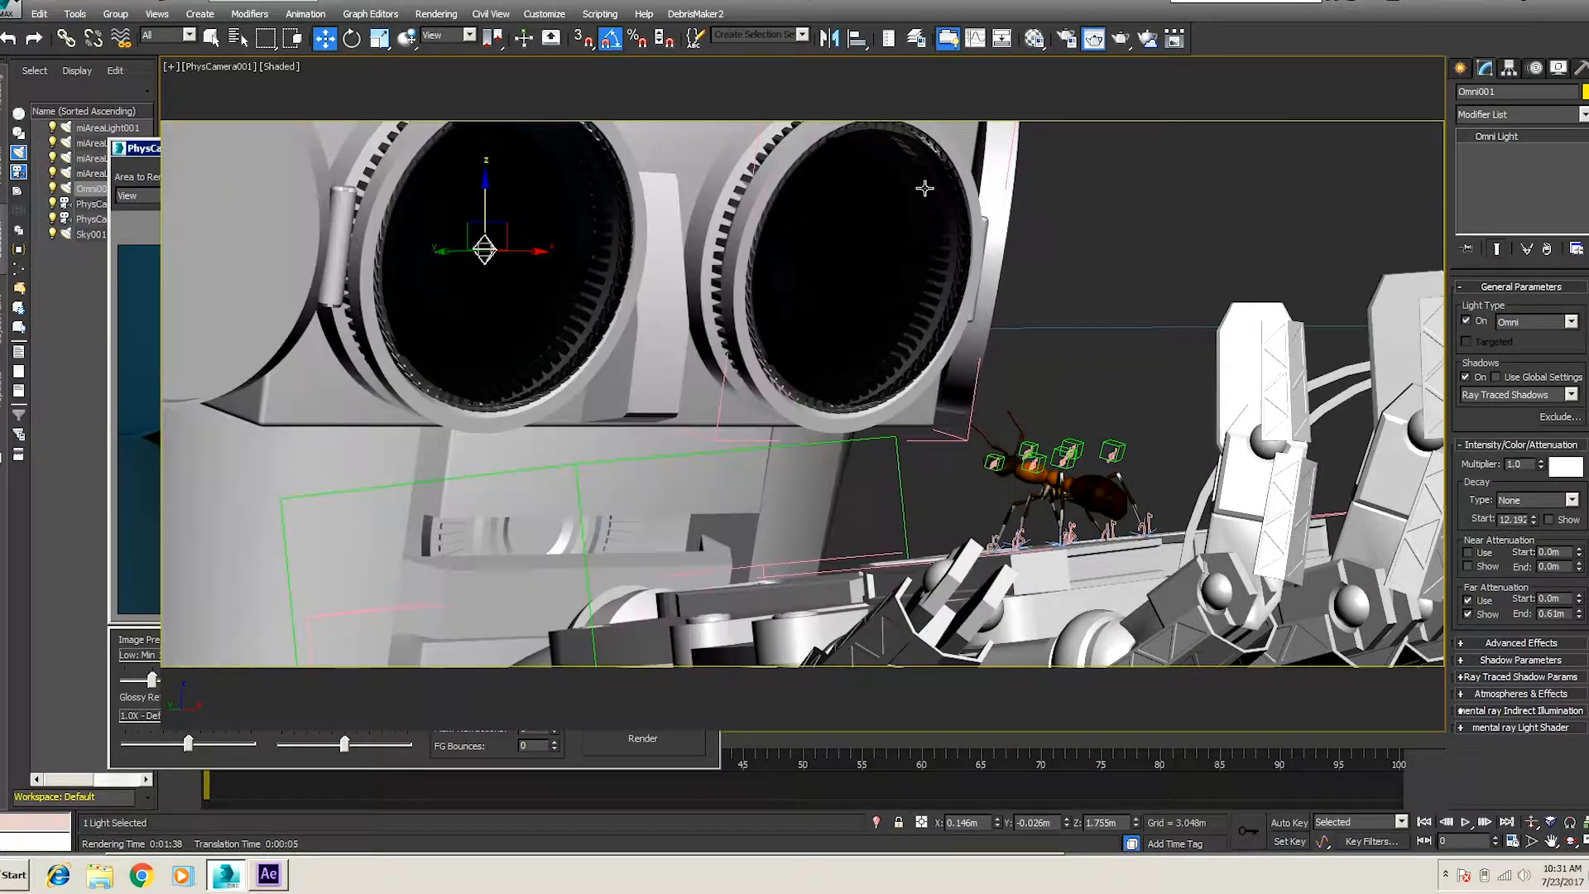
Step: Clone the omni light and move the clone into the robot's other eye, at about X 0.236 m, Y -0.024 m
{"action": "left_click", "coordinate": [39, 14]}
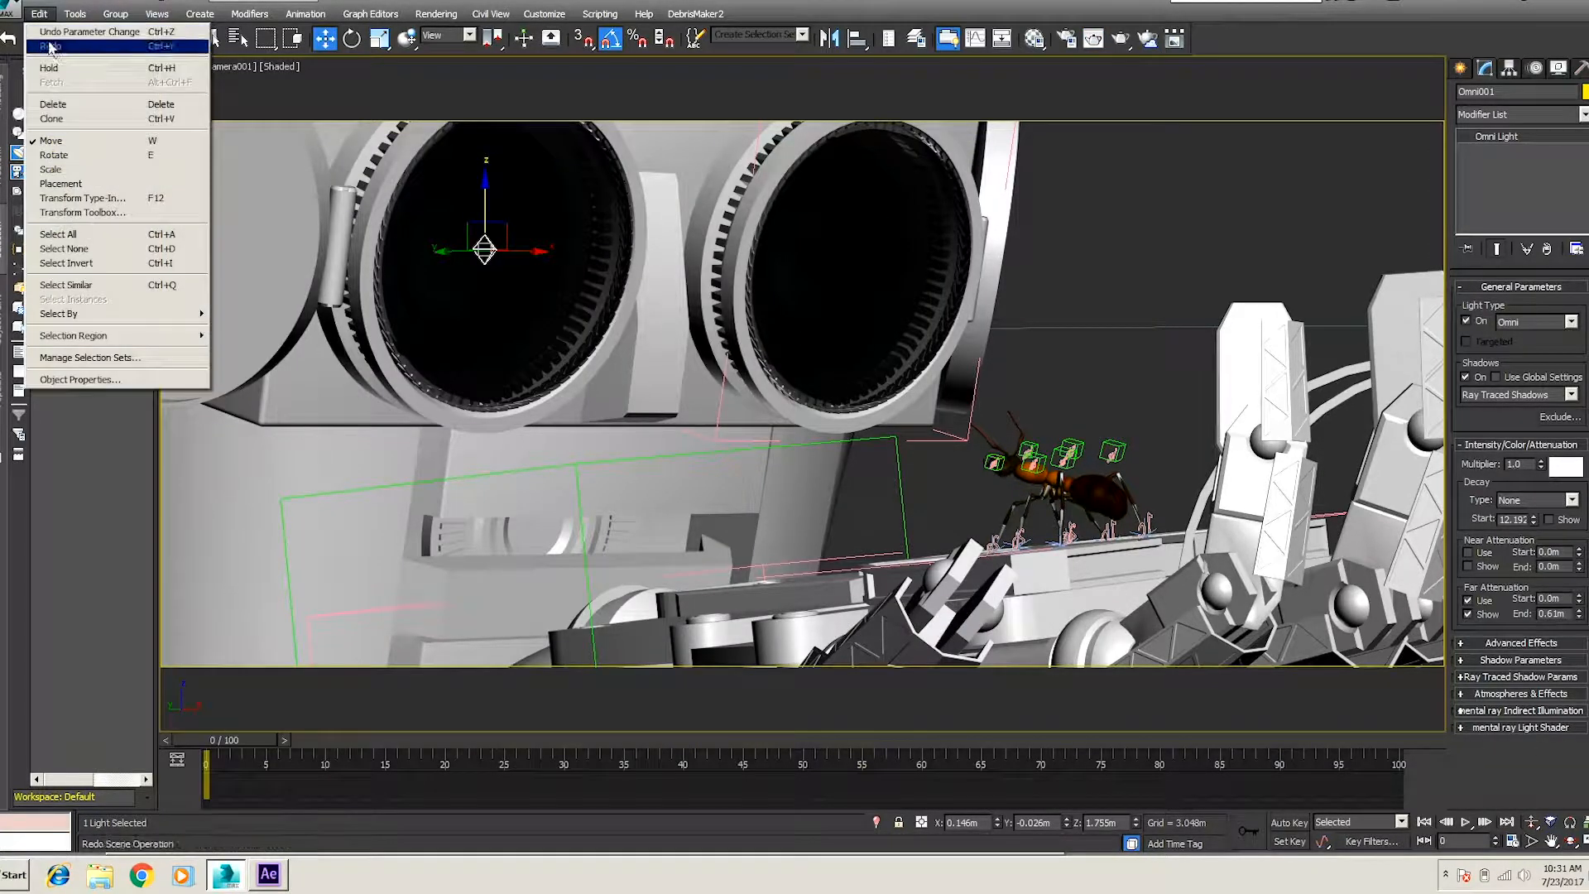
{"action": "left_click", "coordinate": [52, 119]}
{"action": "left_click", "coordinate": [747, 488]}
{"action": "mouse_move", "coordinate": [542, 263]}
{"action": "left_mouse_down"}
{"action": "mouse_move", "coordinate": [883, 276]}
{"action": "mouse_move", "coordinate": [761, 269]}
{"action": "left_mouse_up"}
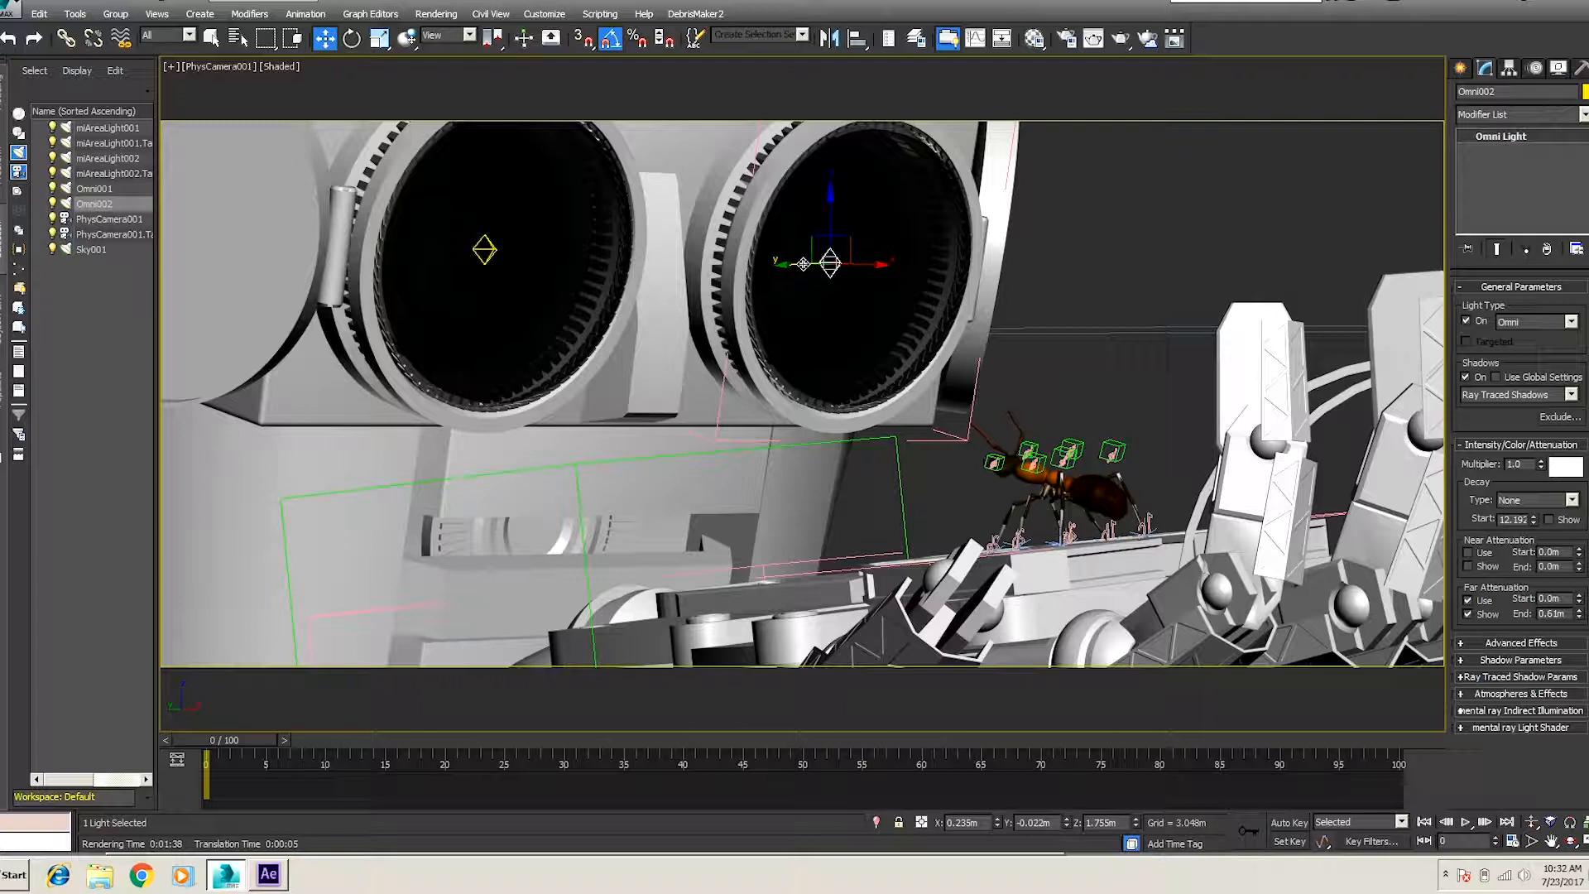
{"action": "left_click_drag", "start_coordinate": [803, 264], "coordinate": [866, 263]}
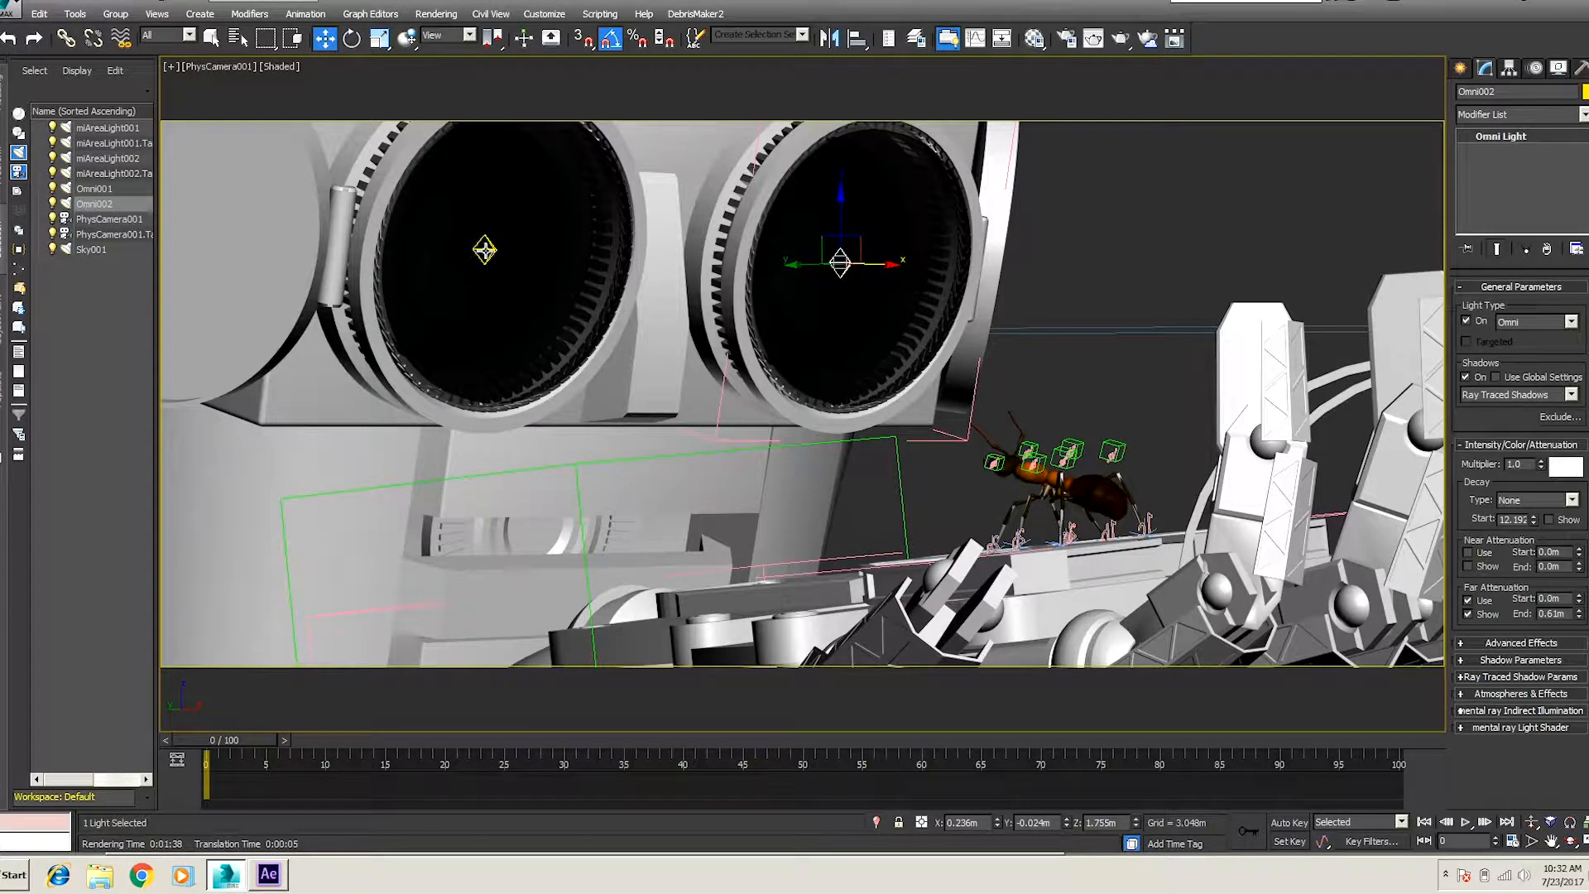
Step: Nudge both eye lights along X, Omni001 to about 0.147 m and Omni002 to about 0.237 m
{"action": "left_click", "coordinate": [485, 251]}
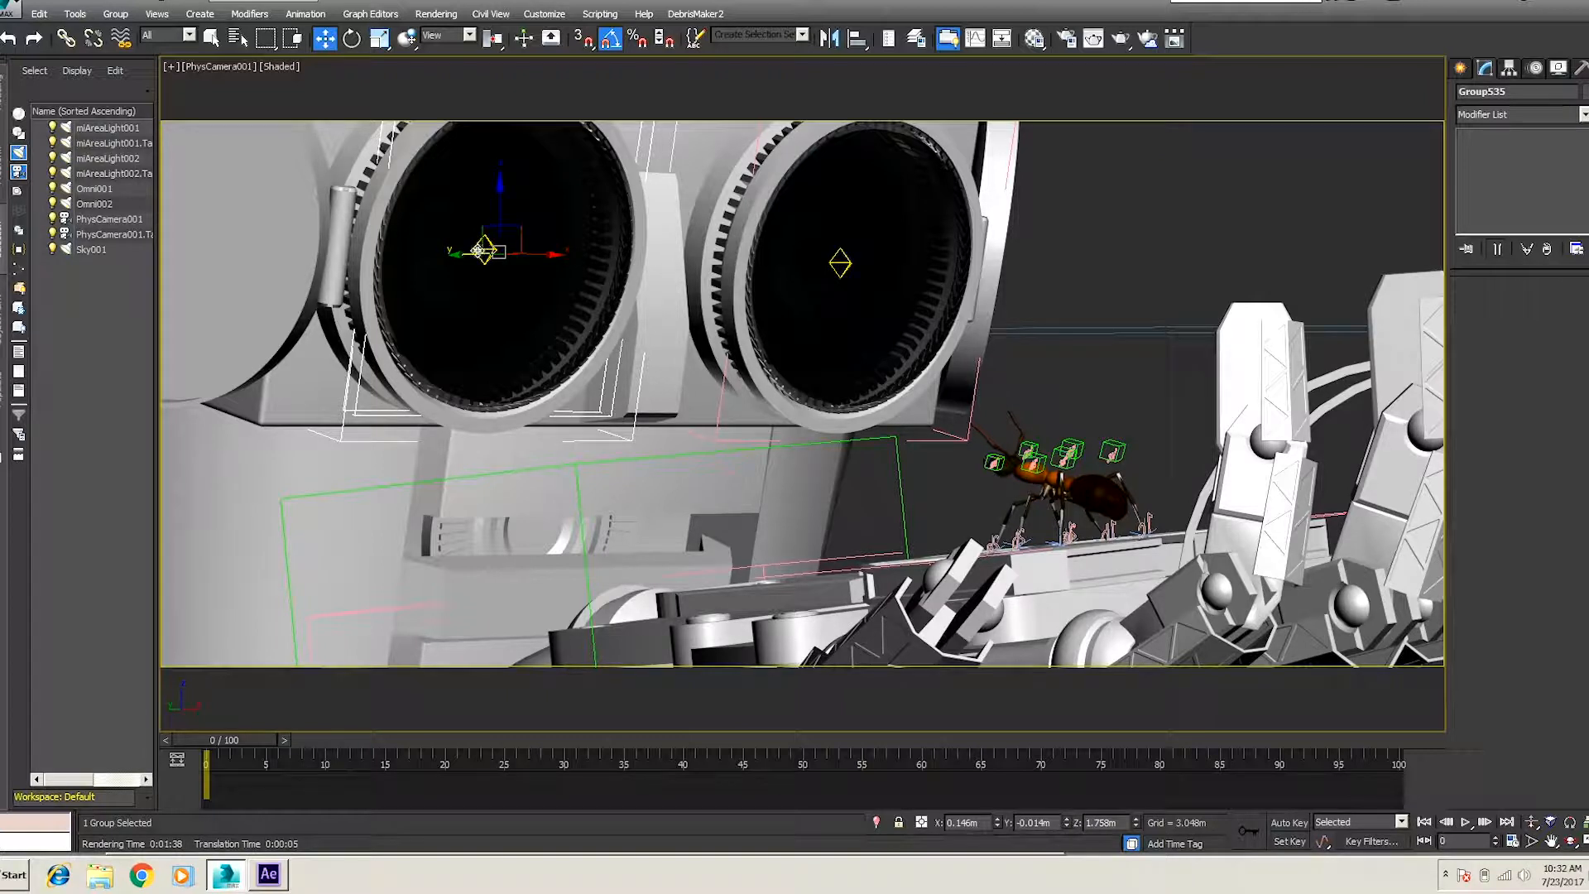
{"action": "left_click", "coordinate": [94, 189]}
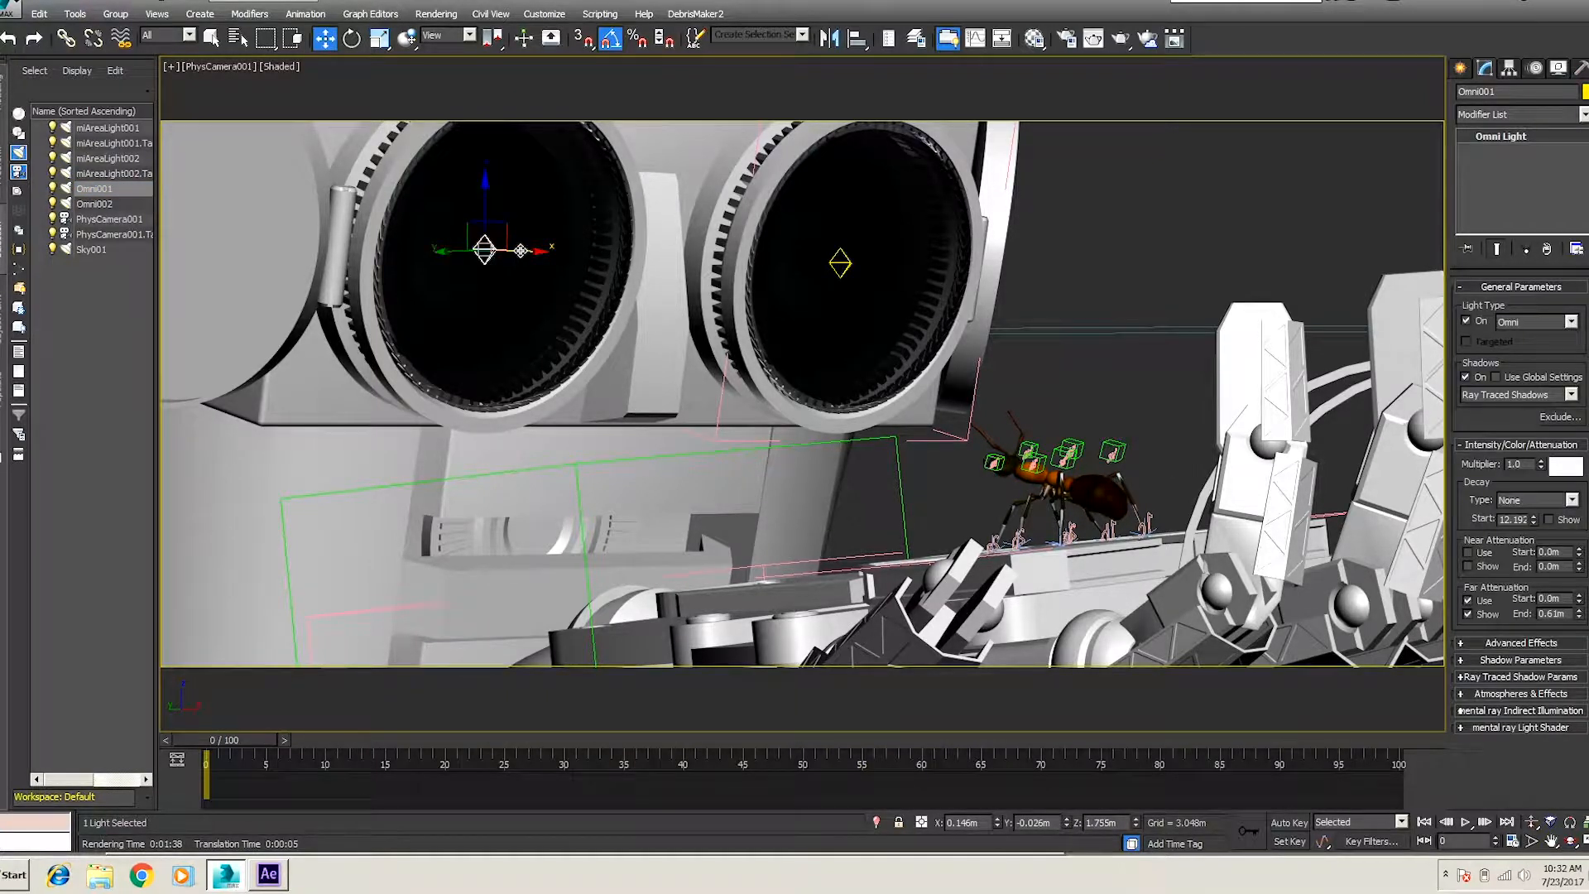
{"action": "left_click_drag", "start_coordinate": [523, 250], "coordinate": [526, 250]}
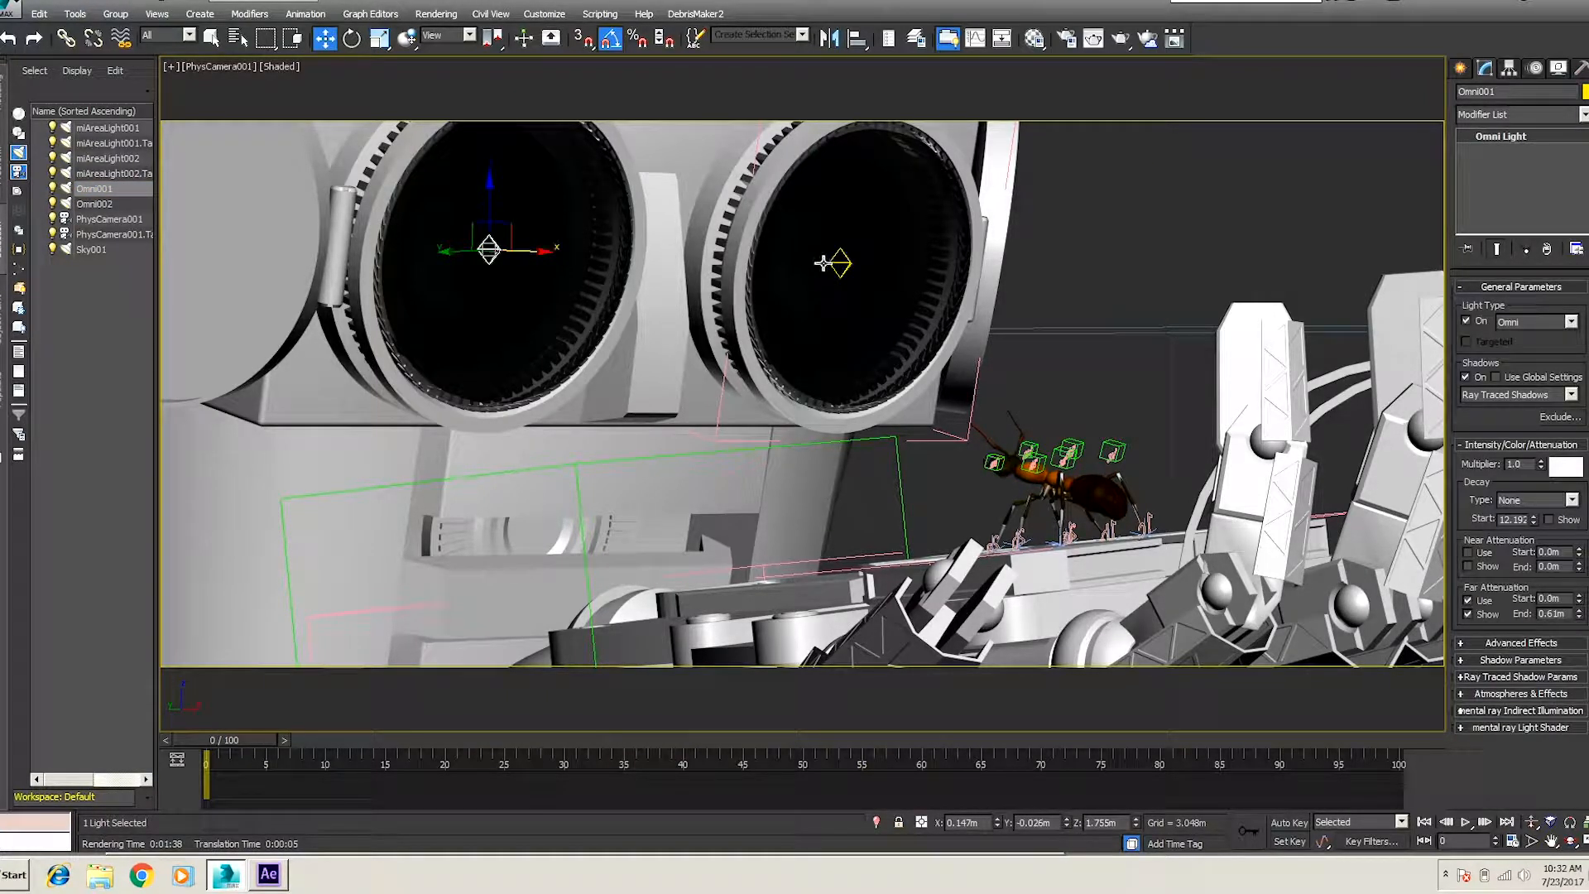
{"action": "left_click", "coordinate": [840, 262]}
{"action": "left_click", "coordinate": [93, 203]}
{"action": "left_click_drag", "start_coordinate": [877, 263], "coordinate": [875, 264]}
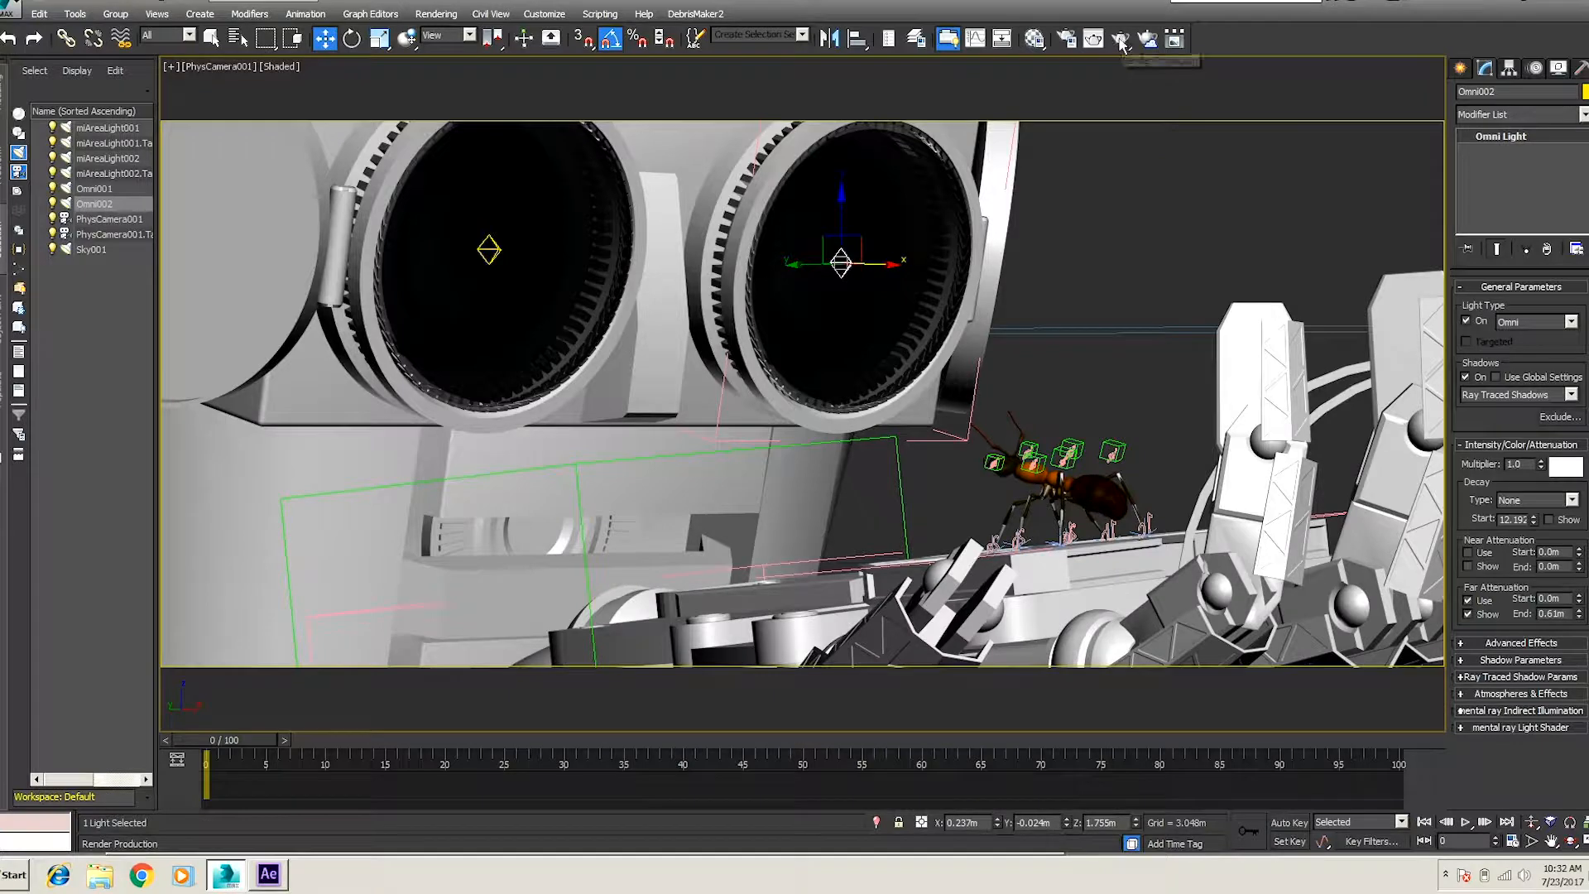
Step: Render the PhysCamera001 view and save it in the Tutorial folder as the PNG image Robot, RGB 48 bit with alpha channel
{"action": "left_click", "coordinate": [1093, 38]}
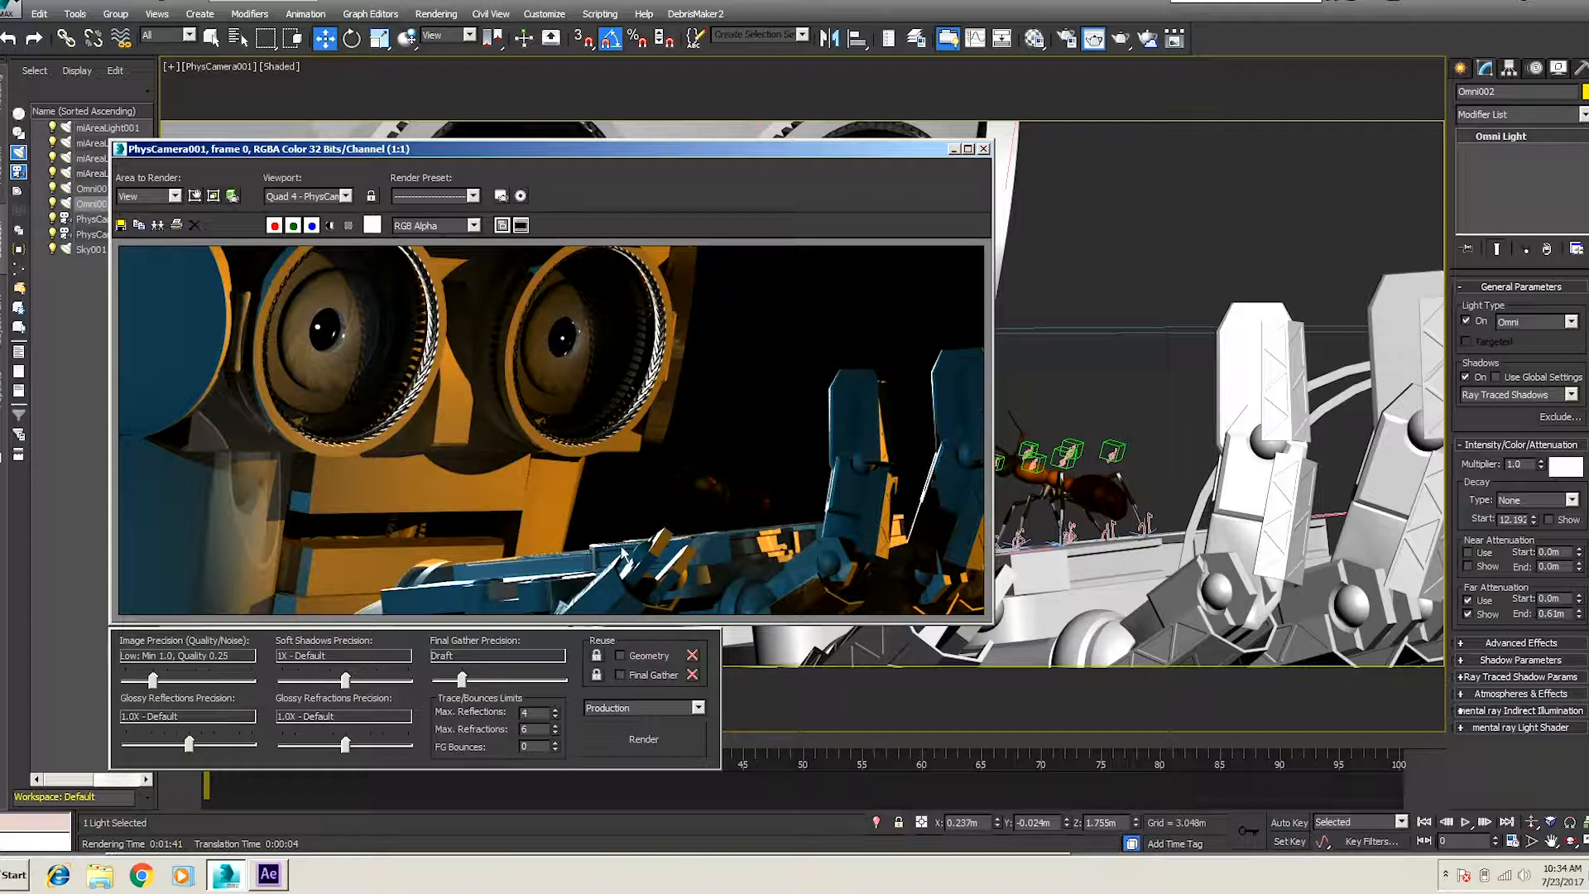
{"action": "left_click", "coordinate": [121, 225]}
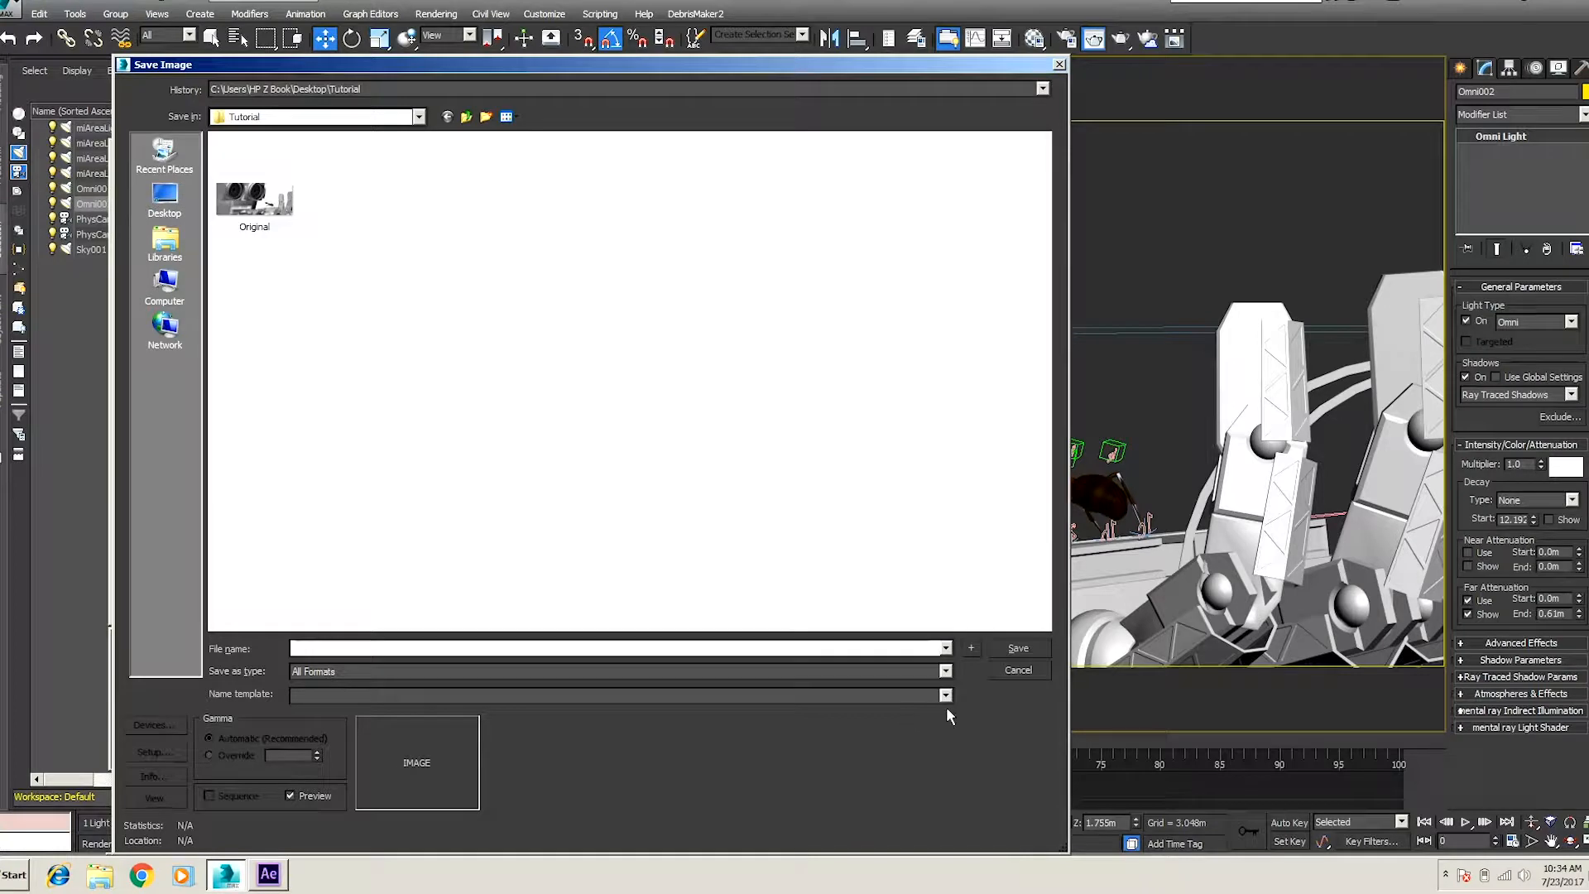
{"action": "left_click", "coordinate": [943, 675]}
{"action": "left_click", "coordinate": [916, 773]}
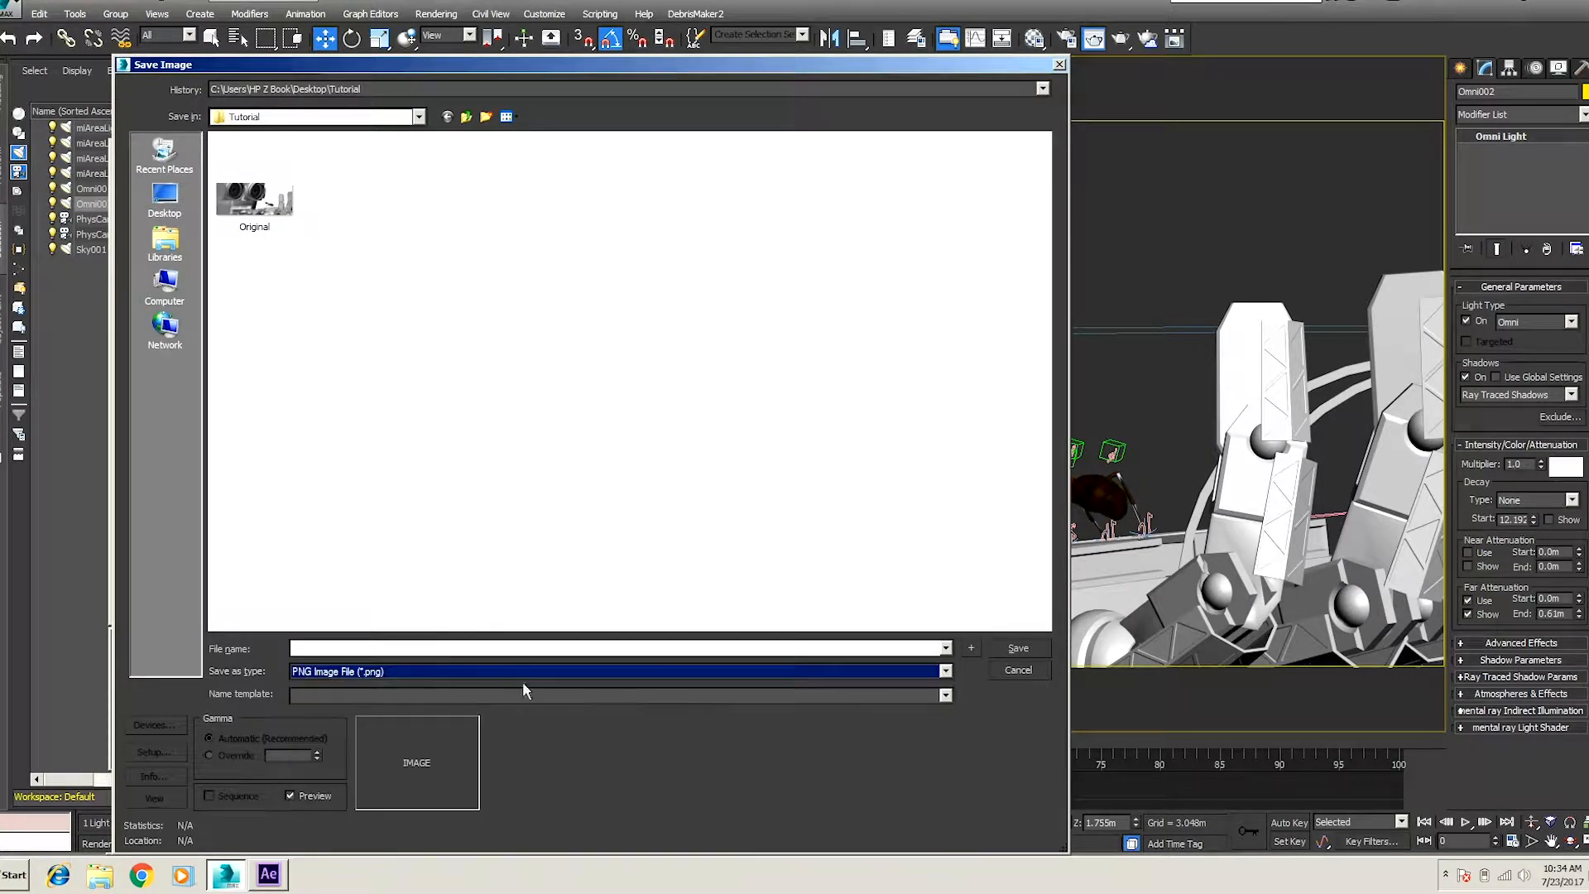
{"action": "left_click", "coordinate": [368, 649]}
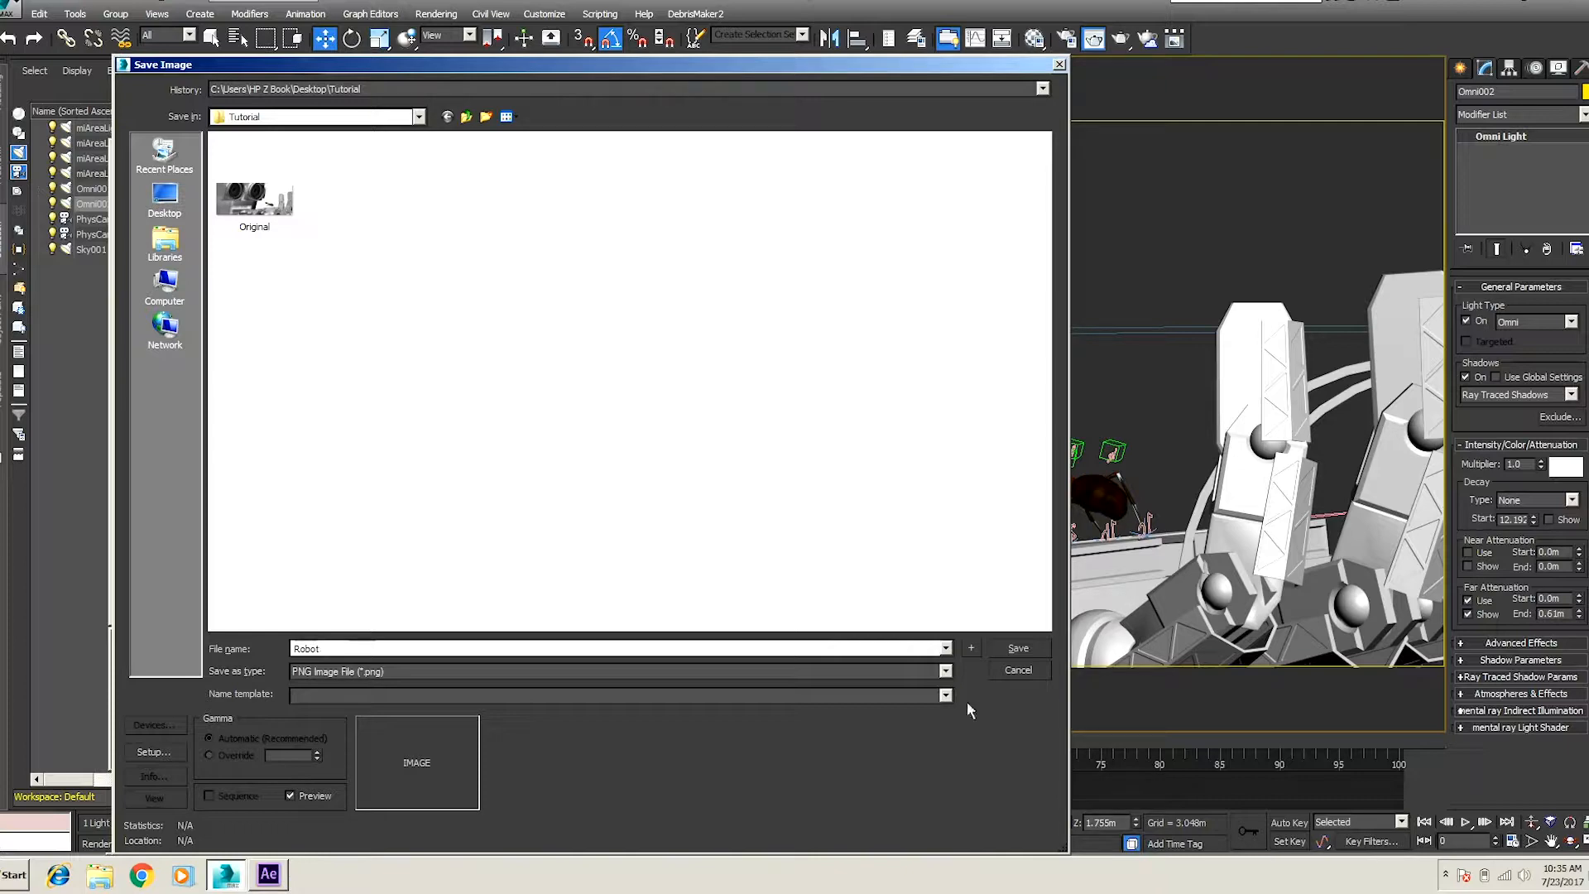
{"action": "left_click", "coordinate": [1027, 647]}
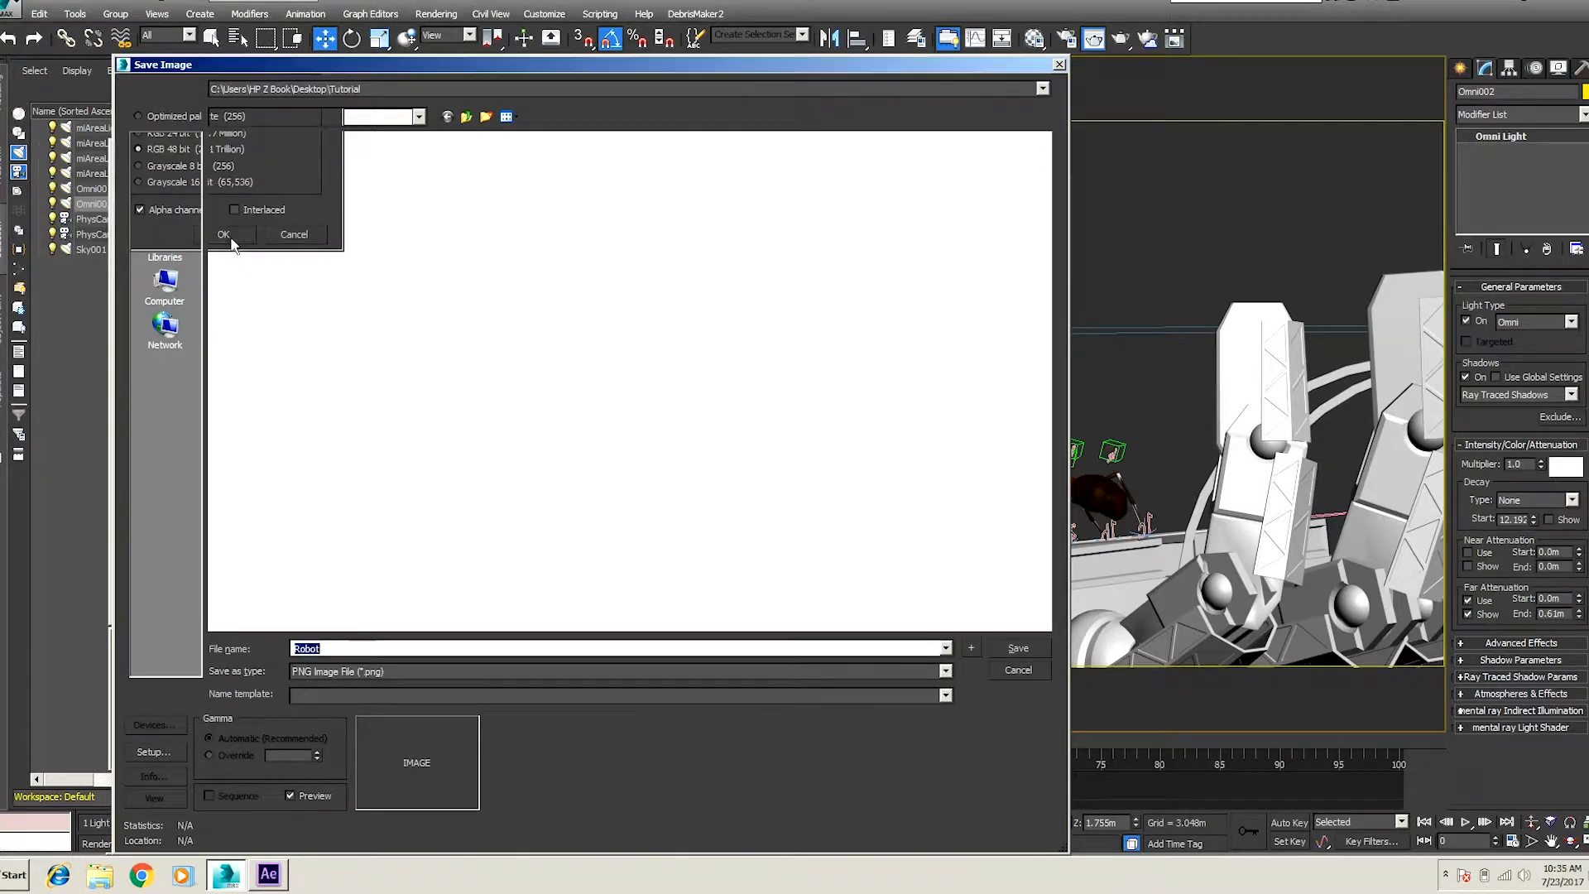
{"action": "left_click", "coordinate": [222, 236]}
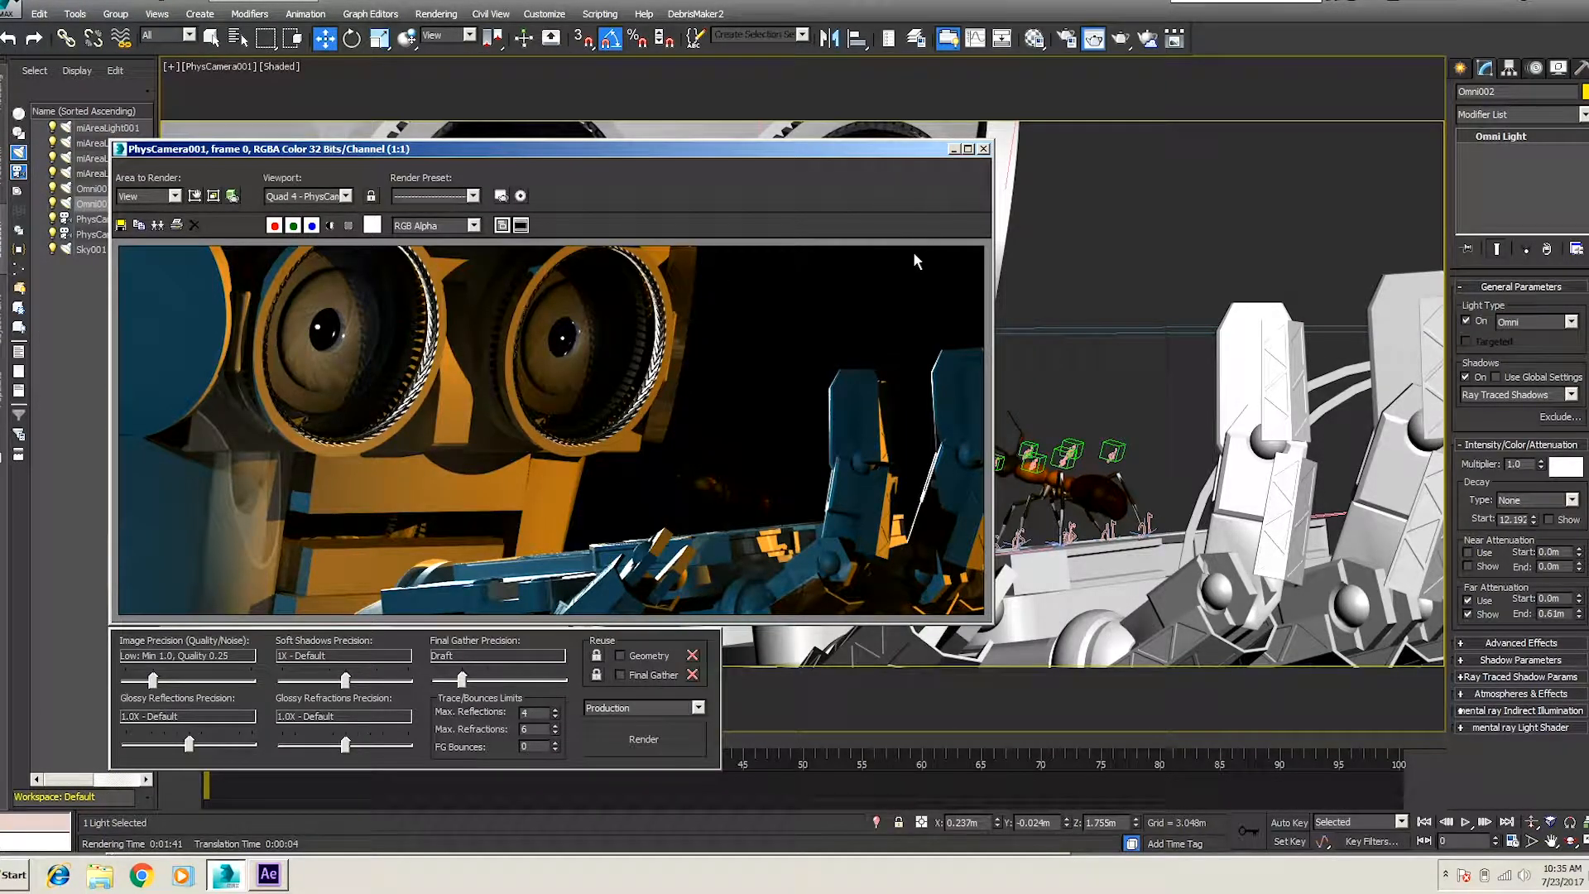
{"action": "left_click", "coordinate": [984, 149]}
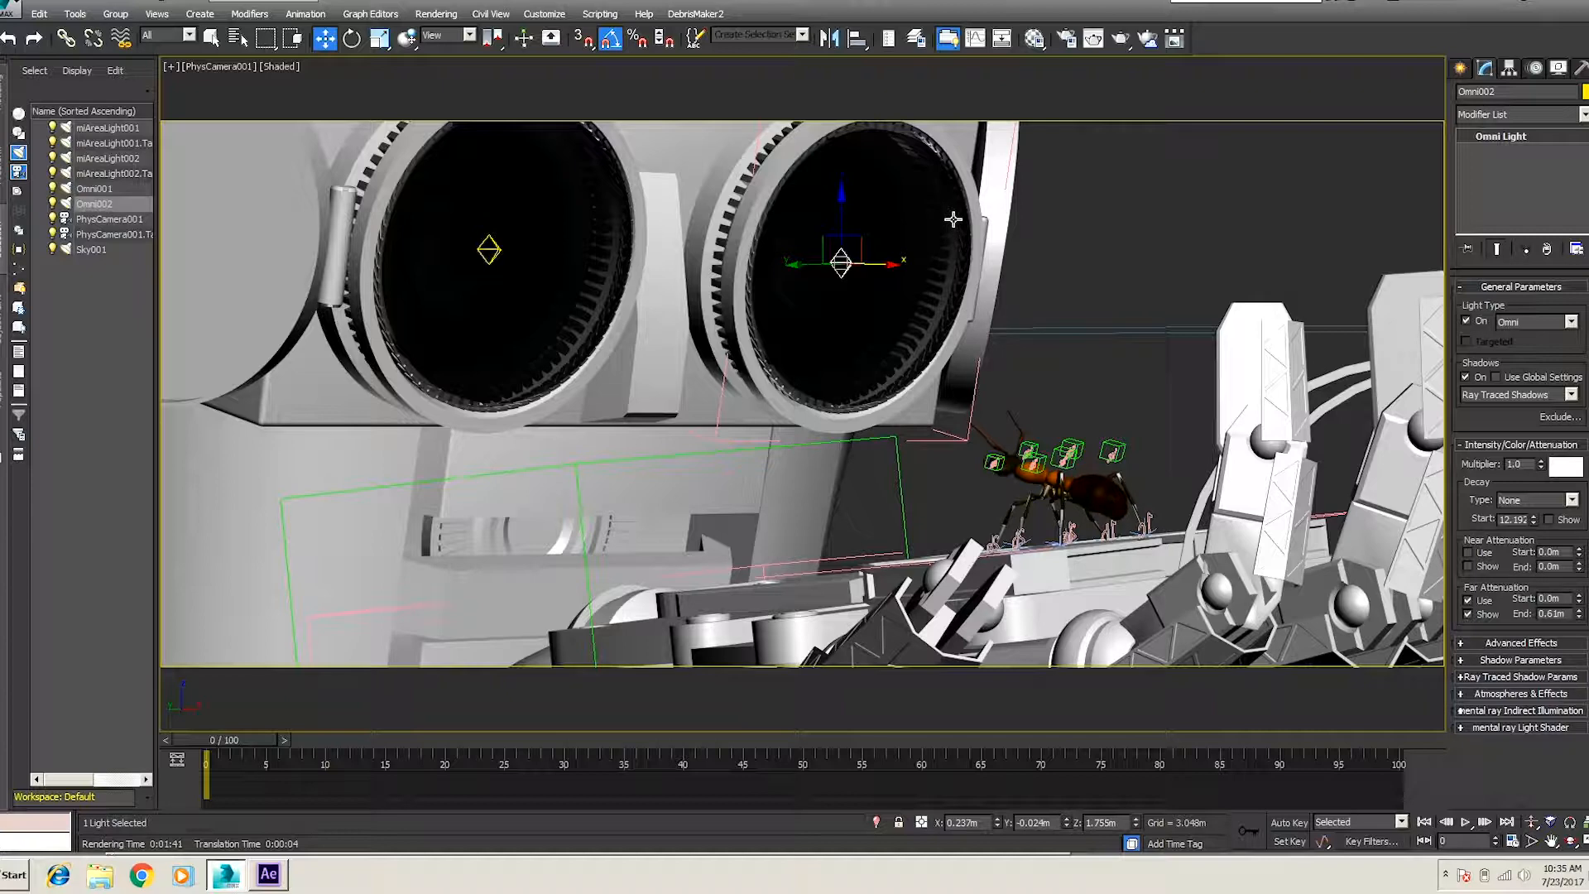
Step: Change the 03 - Default material from Arch & Design to the mental ray material type
{"action": "left_click", "coordinate": [1034, 39]}
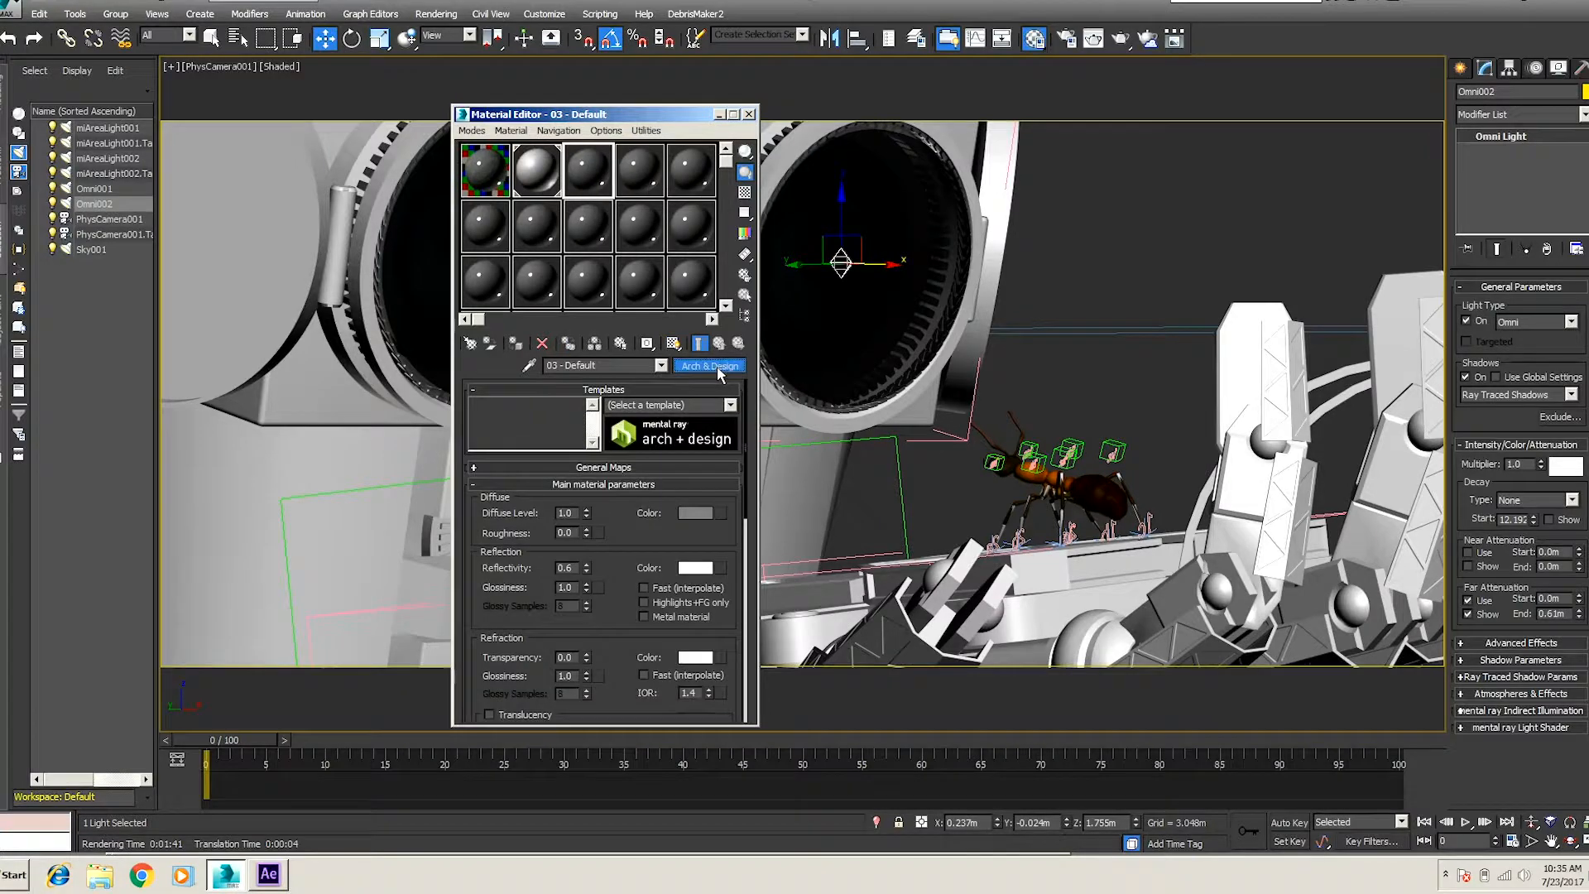
{"action": "left_click", "coordinate": [717, 367]}
{"action": "left_click", "coordinate": [722, 706]}
{"action": "left_click", "coordinate": [1080, 744]}
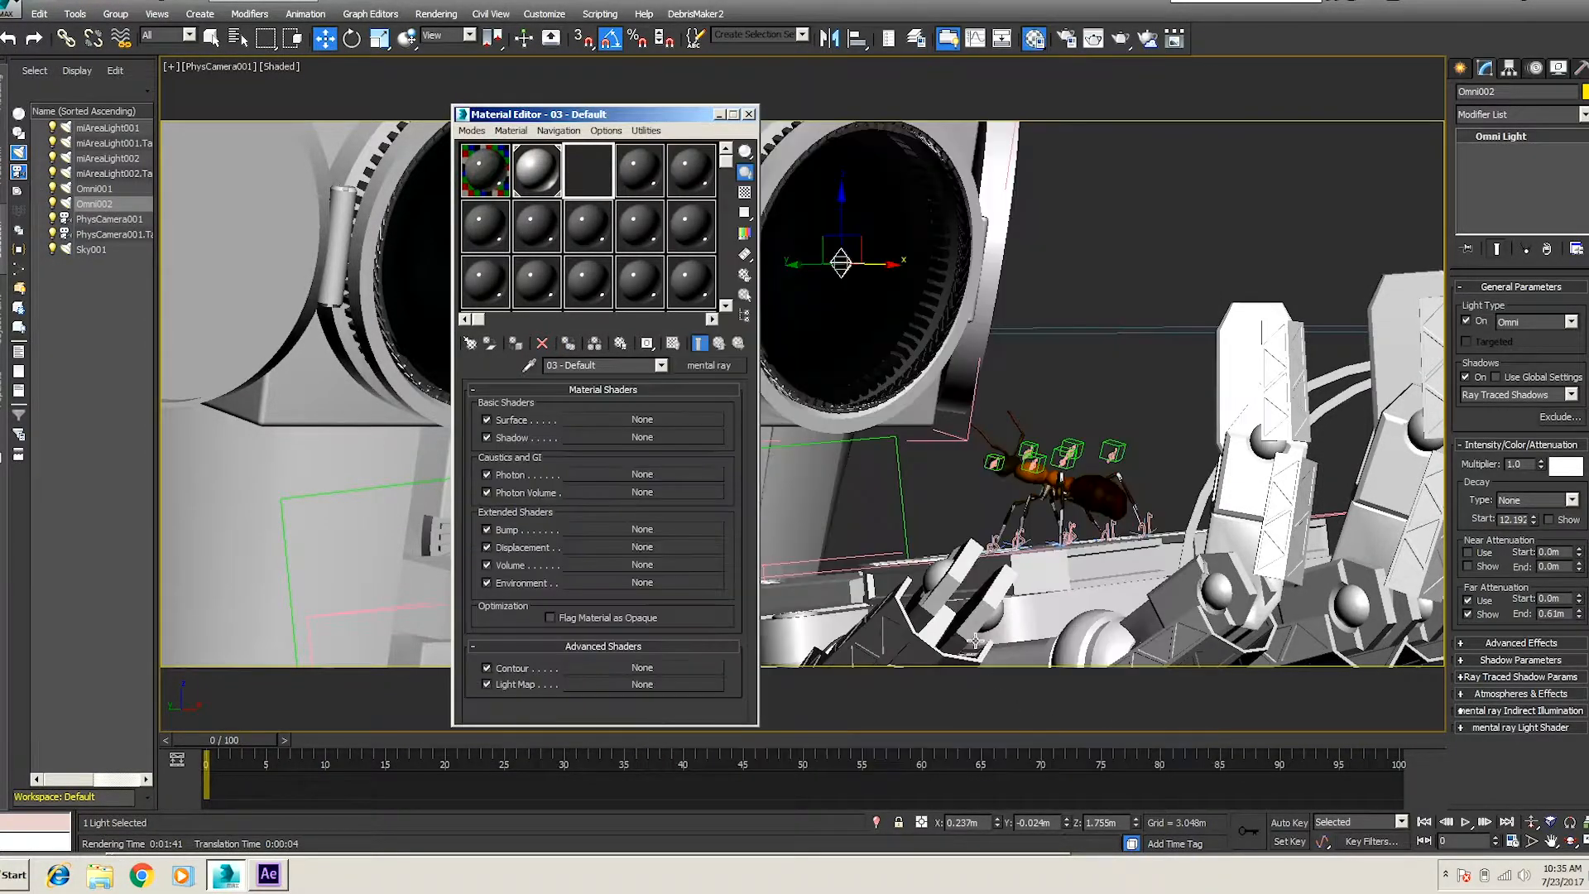
Step: Assign an Ambient/Reflective Occlusion map to the material's Surface shader and set its samples to 128
{"action": "left_click", "coordinate": [652, 420]}
{"action": "left_click_drag", "start_coordinate": [1207, 252], "coordinate": [1217, 412]}
{"action": "left_click", "coordinate": [833, 436]}
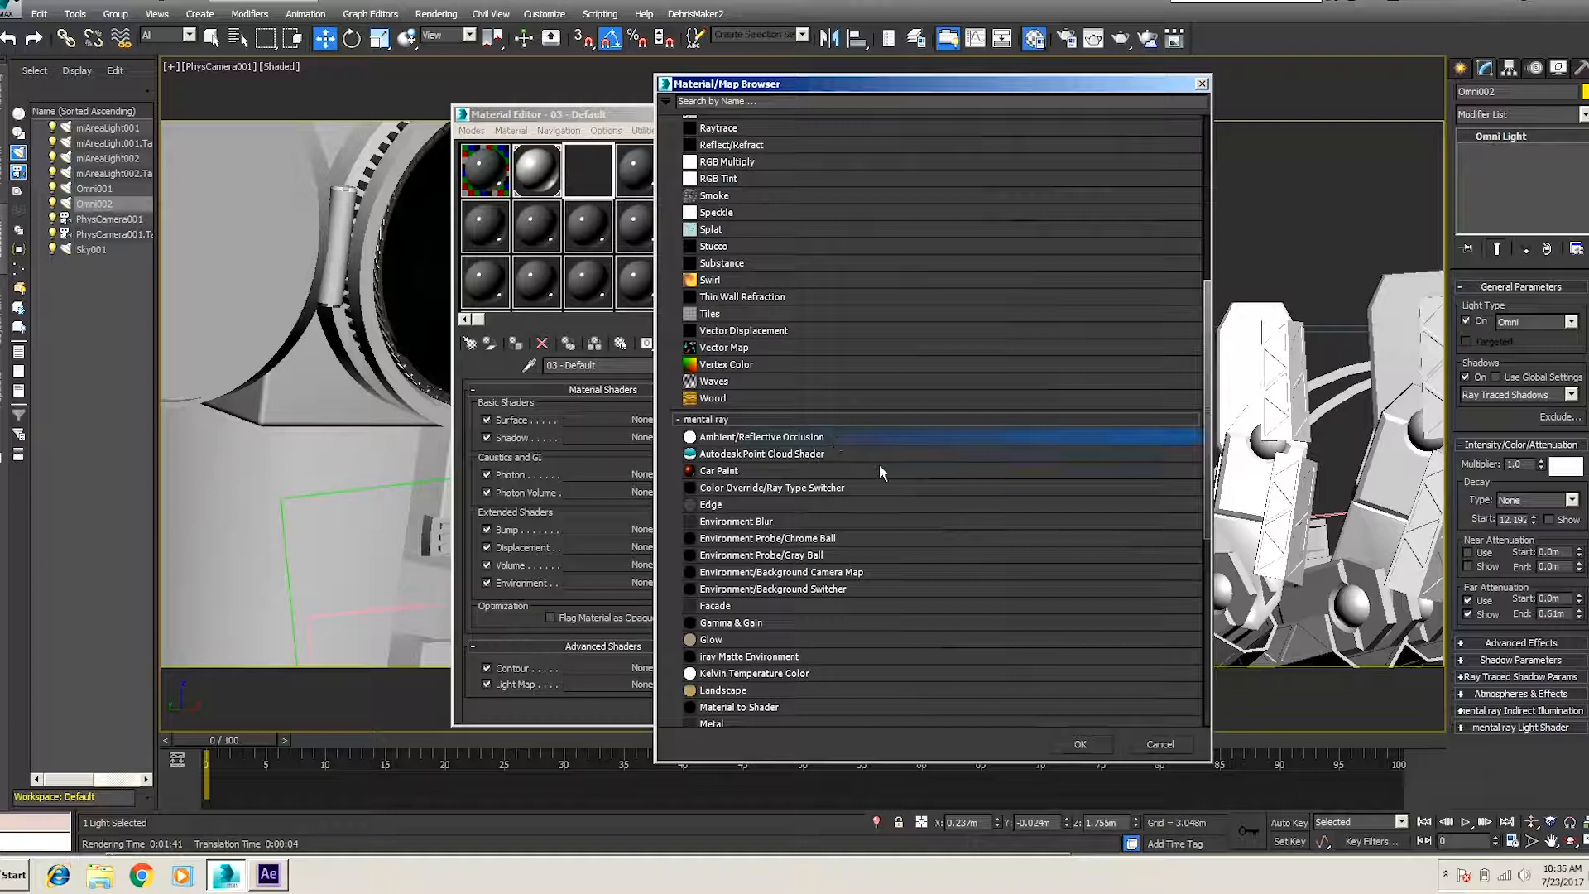
{"action": "left_click", "coordinate": [1079, 744]}
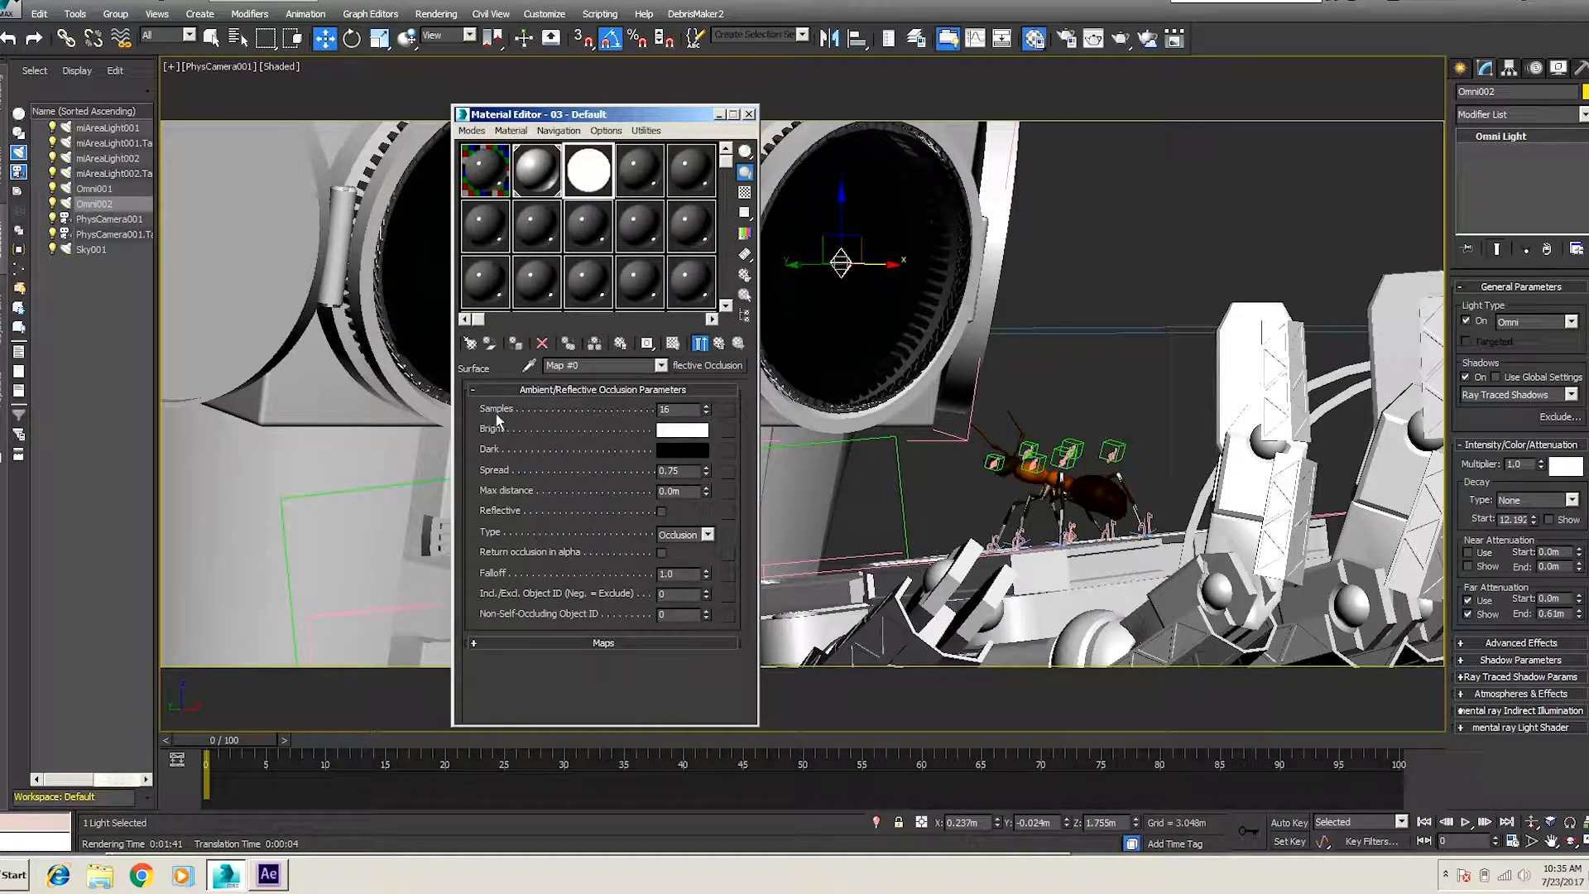
{"action": "double_click", "coordinate": [683, 410]}
Step: Return to the parent mental ray material and rename it AO
{"action": "left_click", "coordinate": [661, 365]}
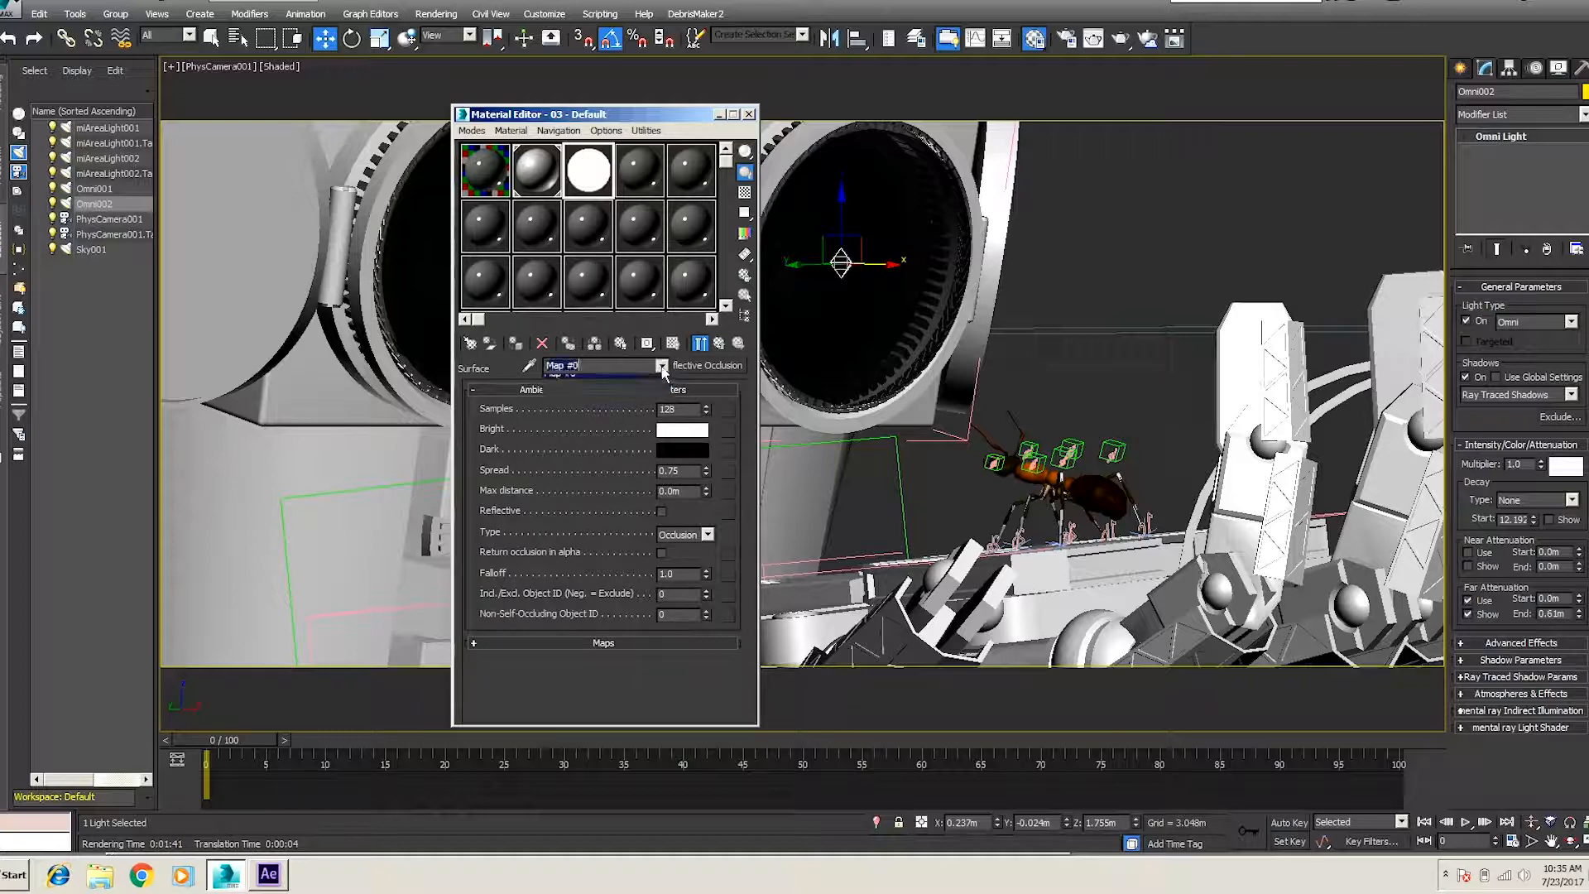
{"action": "left_click", "coordinate": [644, 389]}
{"action": "left_click", "coordinate": [606, 365]}
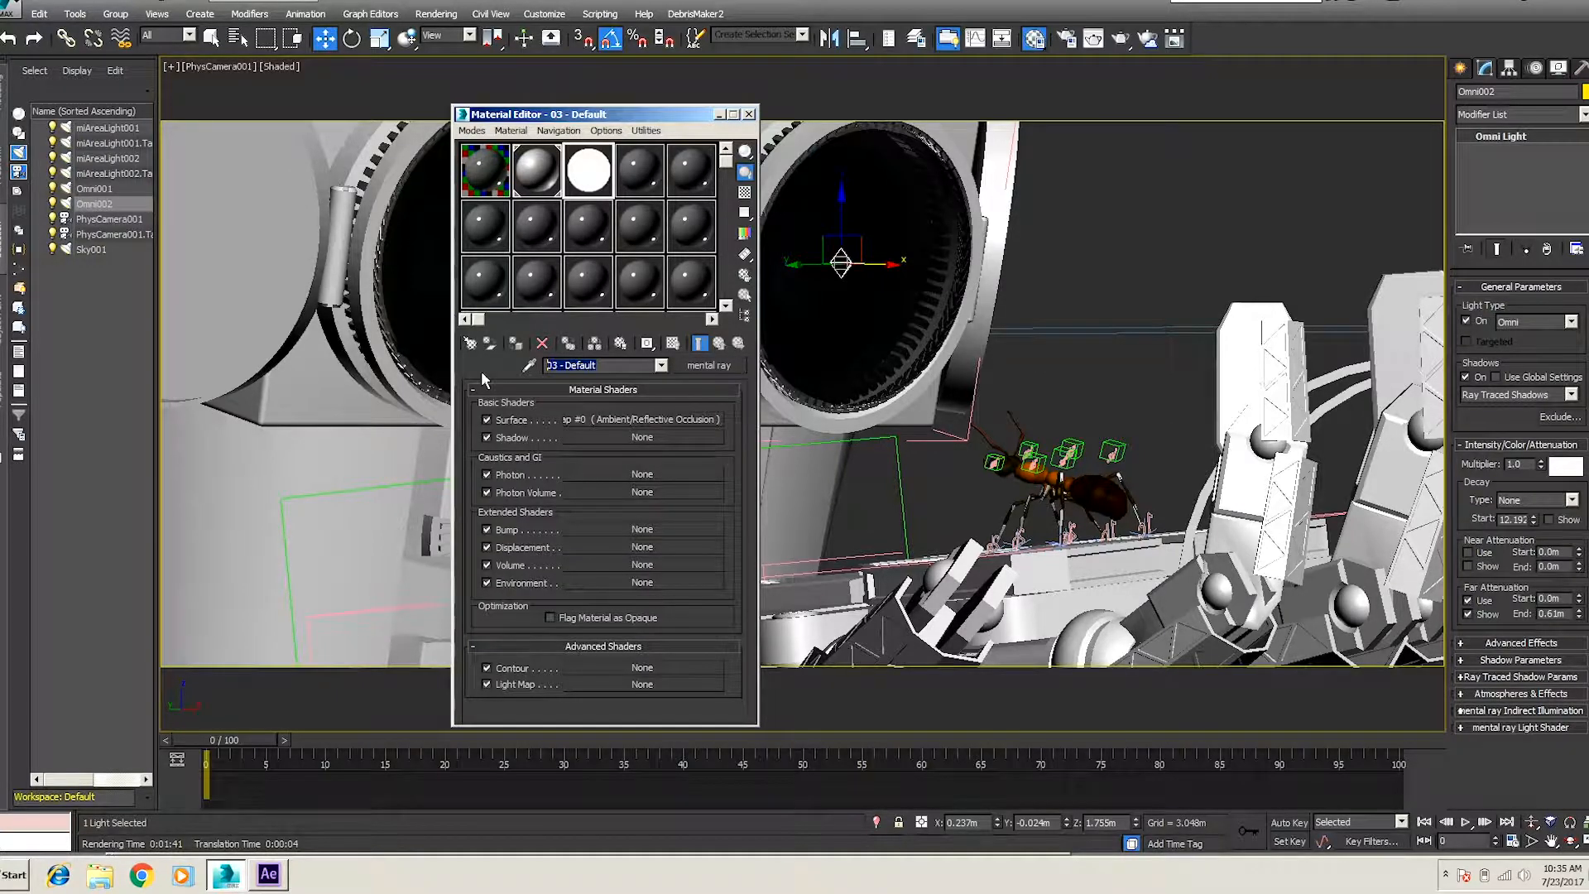
{"action": "type", "text": "A"}
{"action": "key", "text": "Return"}
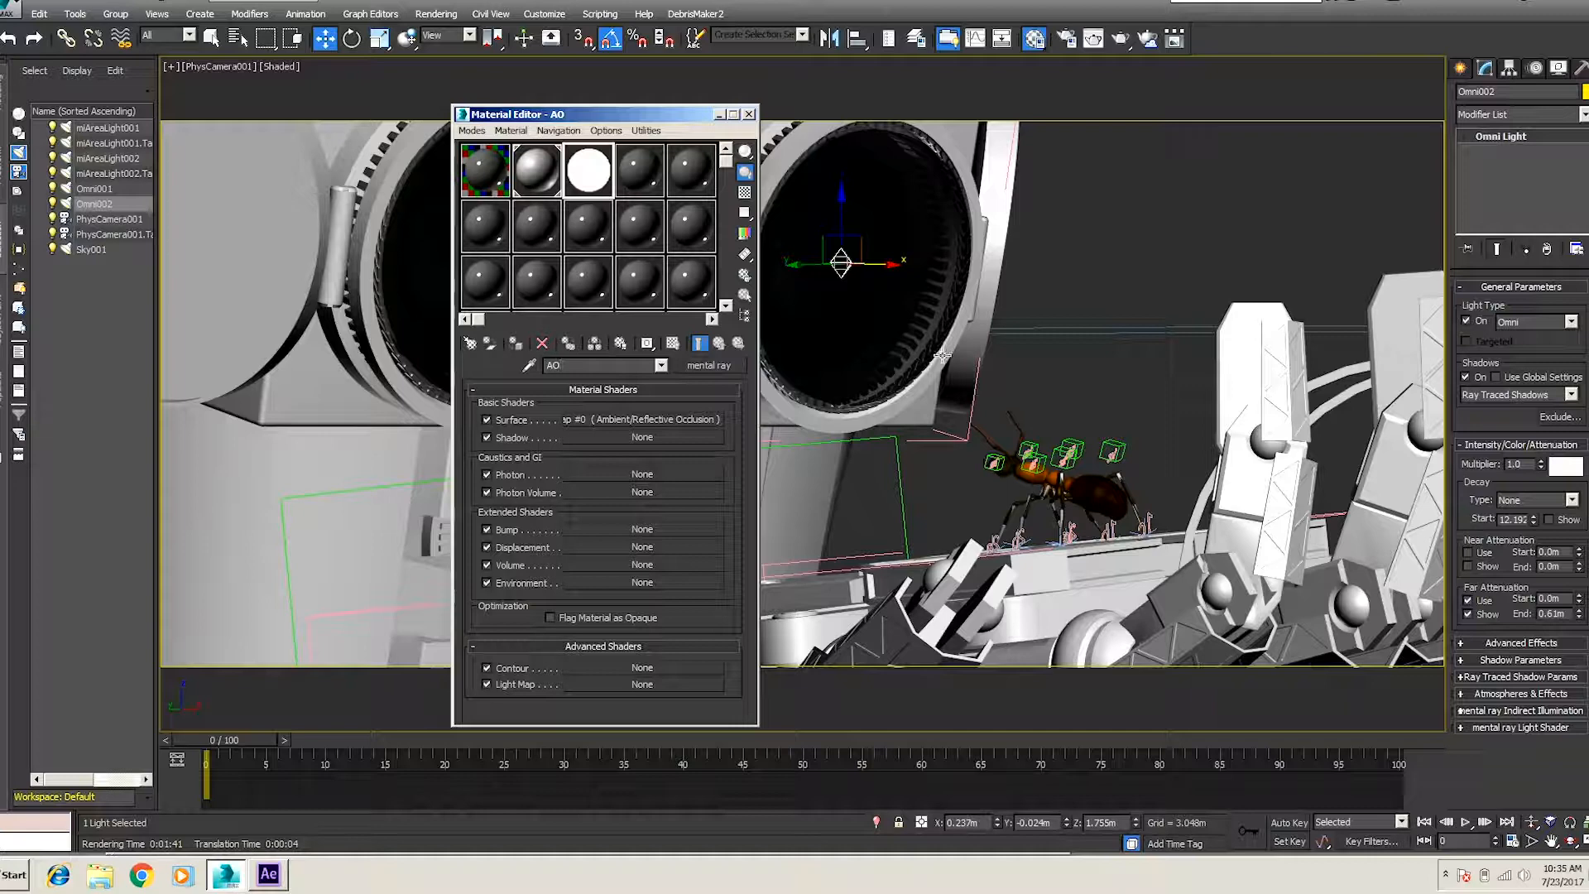
Step: Enable the material override in the render setup's processing options and assign the AO material to it as an instance
{"action": "left_click_drag", "start_coordinate": [667, 118], "coordinate": [1276, 146]}
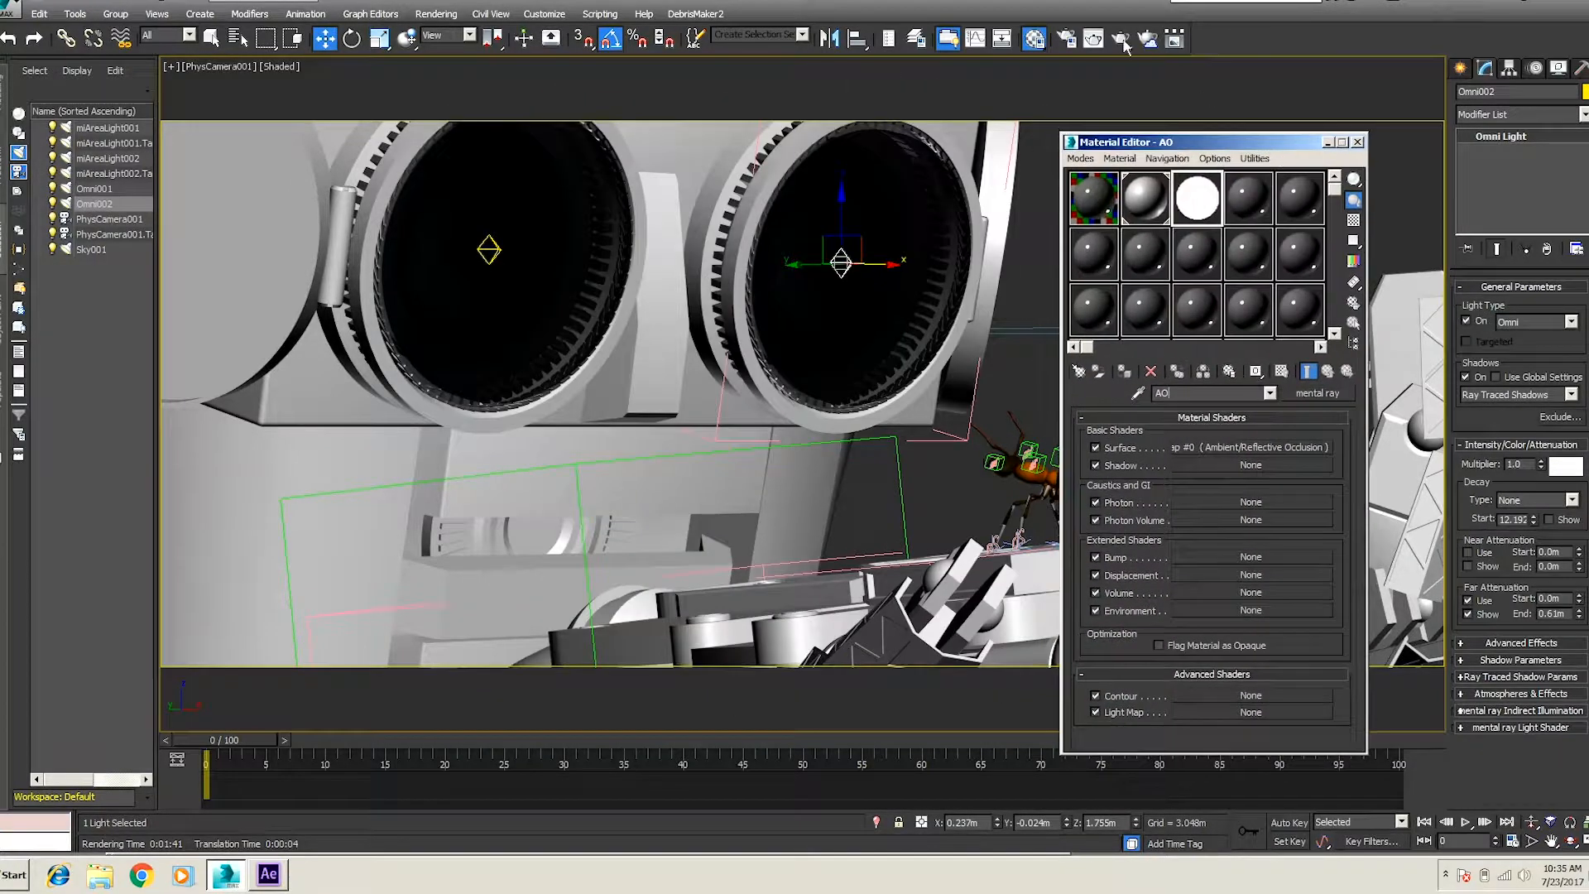
{"action": "left_click", "coordinate": [1067, 39]}
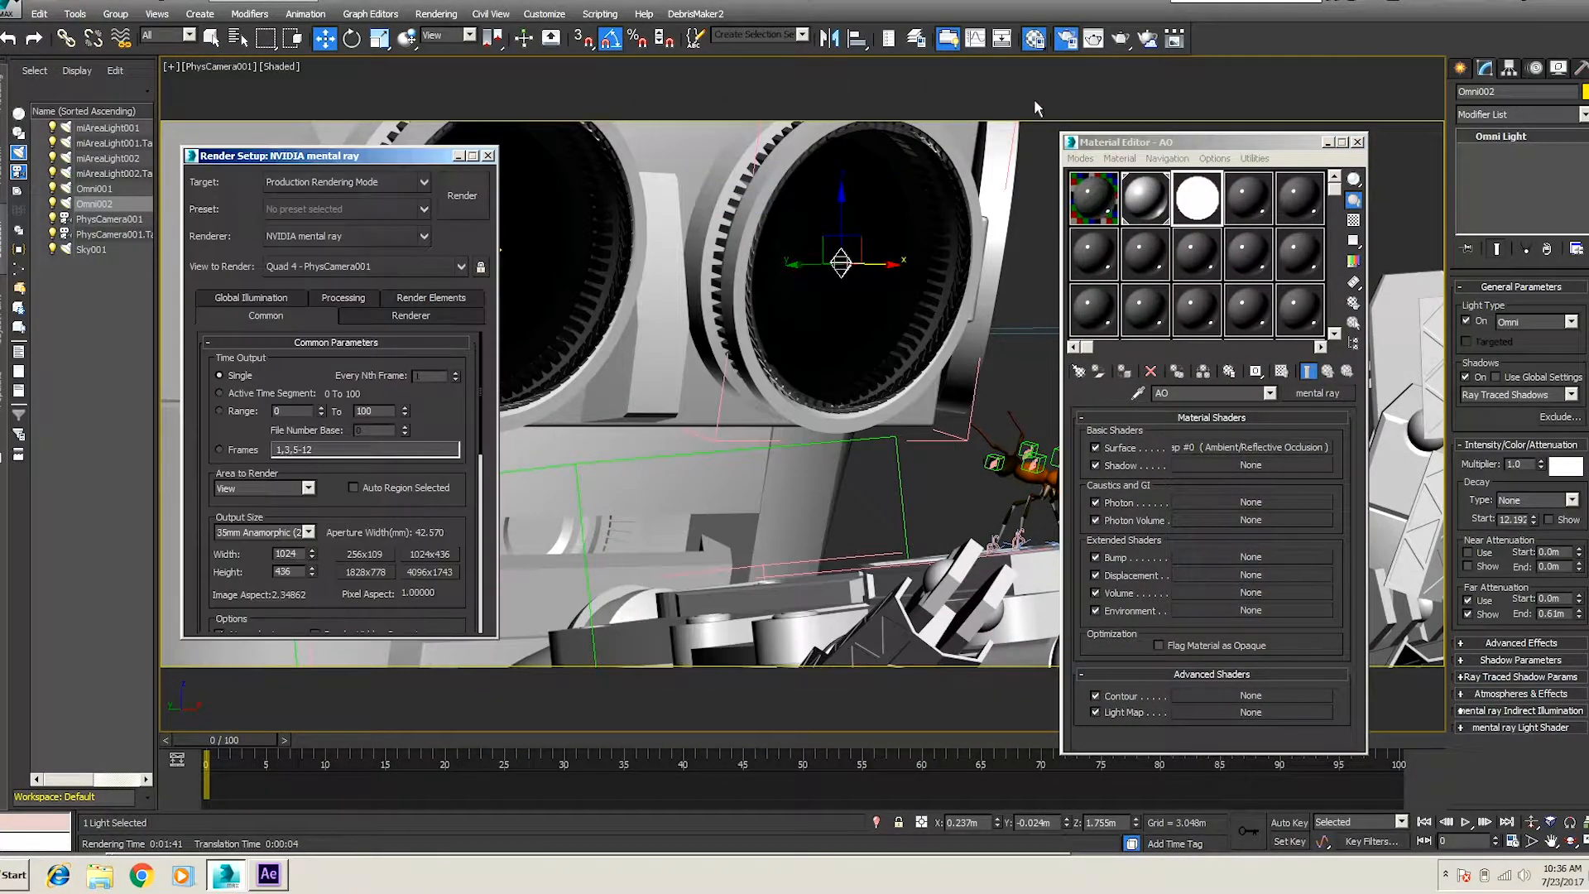
{"action": "left_click", "coordinate": [349, 306]}
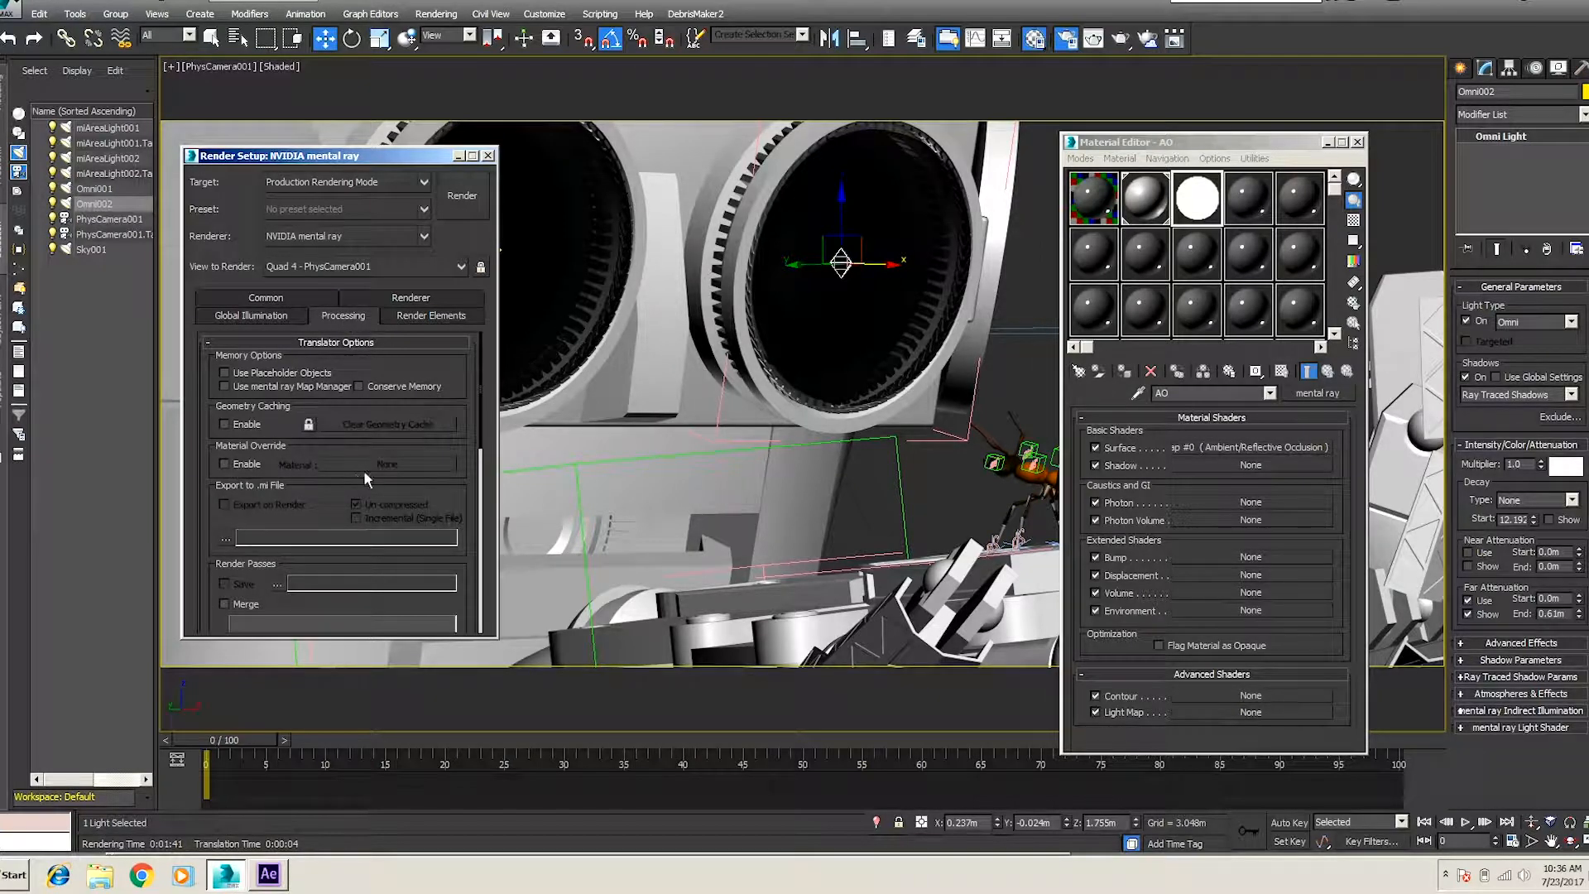
{"action": "left_click", "coordinate": [236, 467]}
{"action": "left_click_drag", "start_coordinate": [1198, 199], "coordinate": [390, 478]}
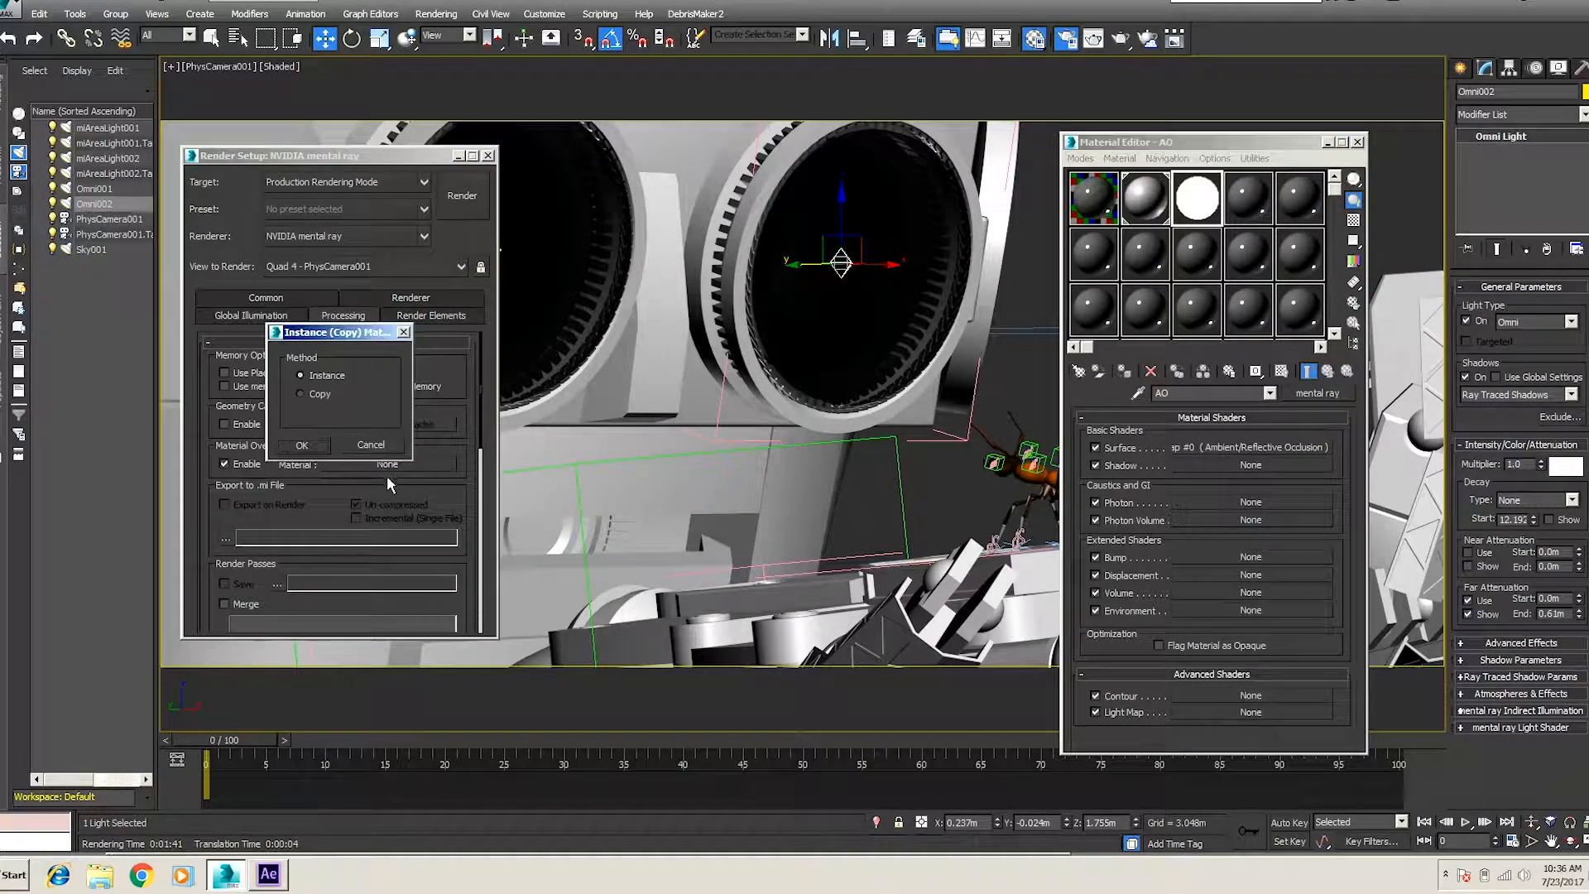
{"action": "left_click", "coordinate": [303, 447]}
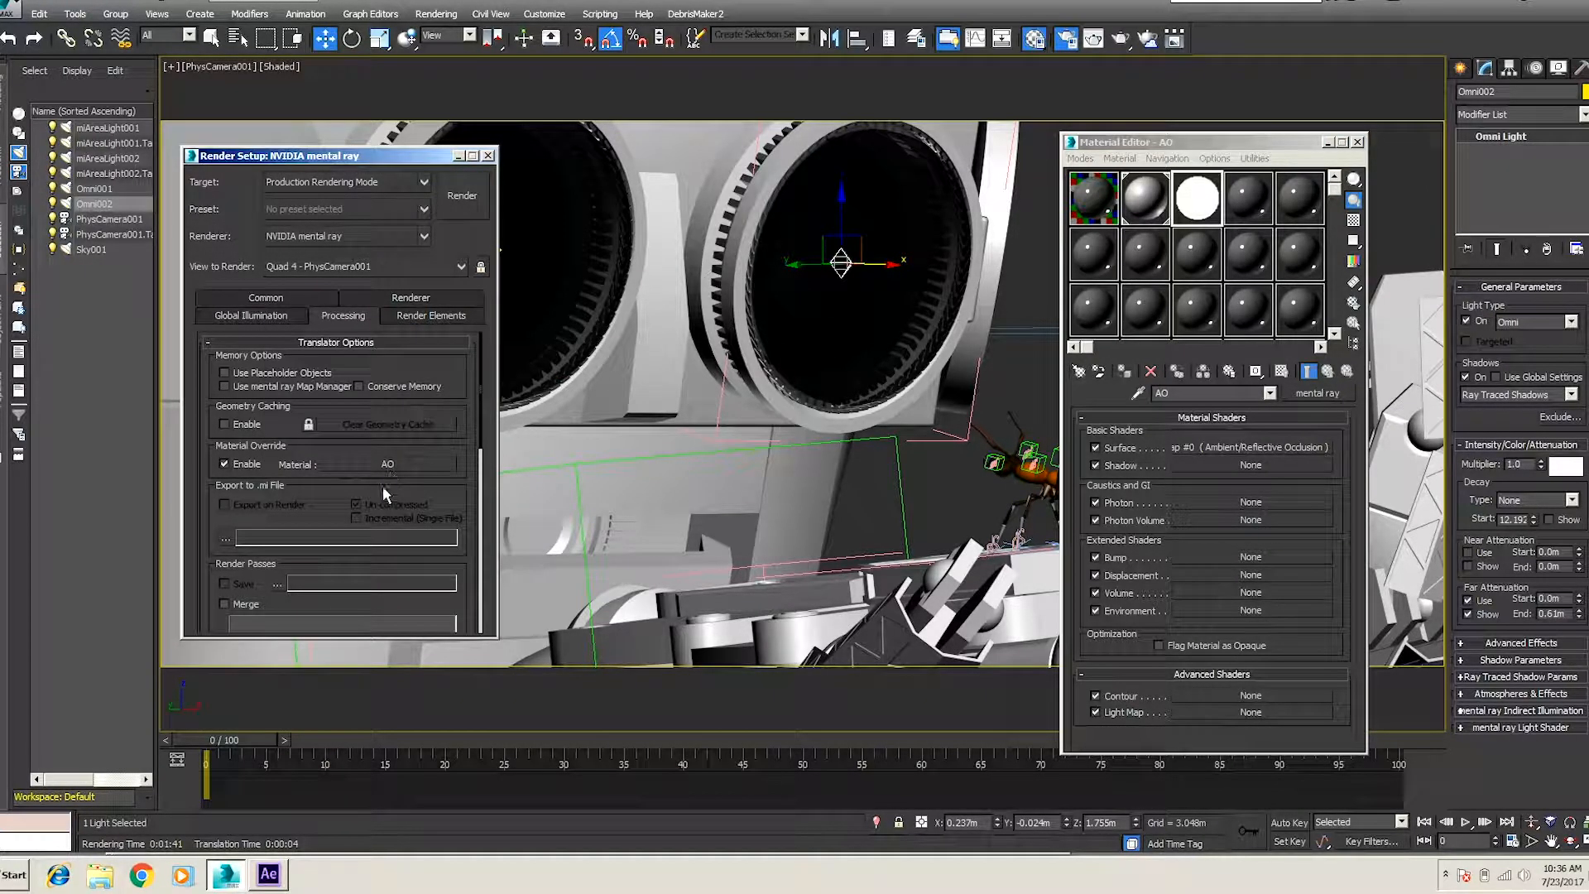
Step: Render the ambient occlusion pass and save it in the Tutorial folder as the PNG image Robot AO
{"action": "left_click", "coordinate": [462, 196]}
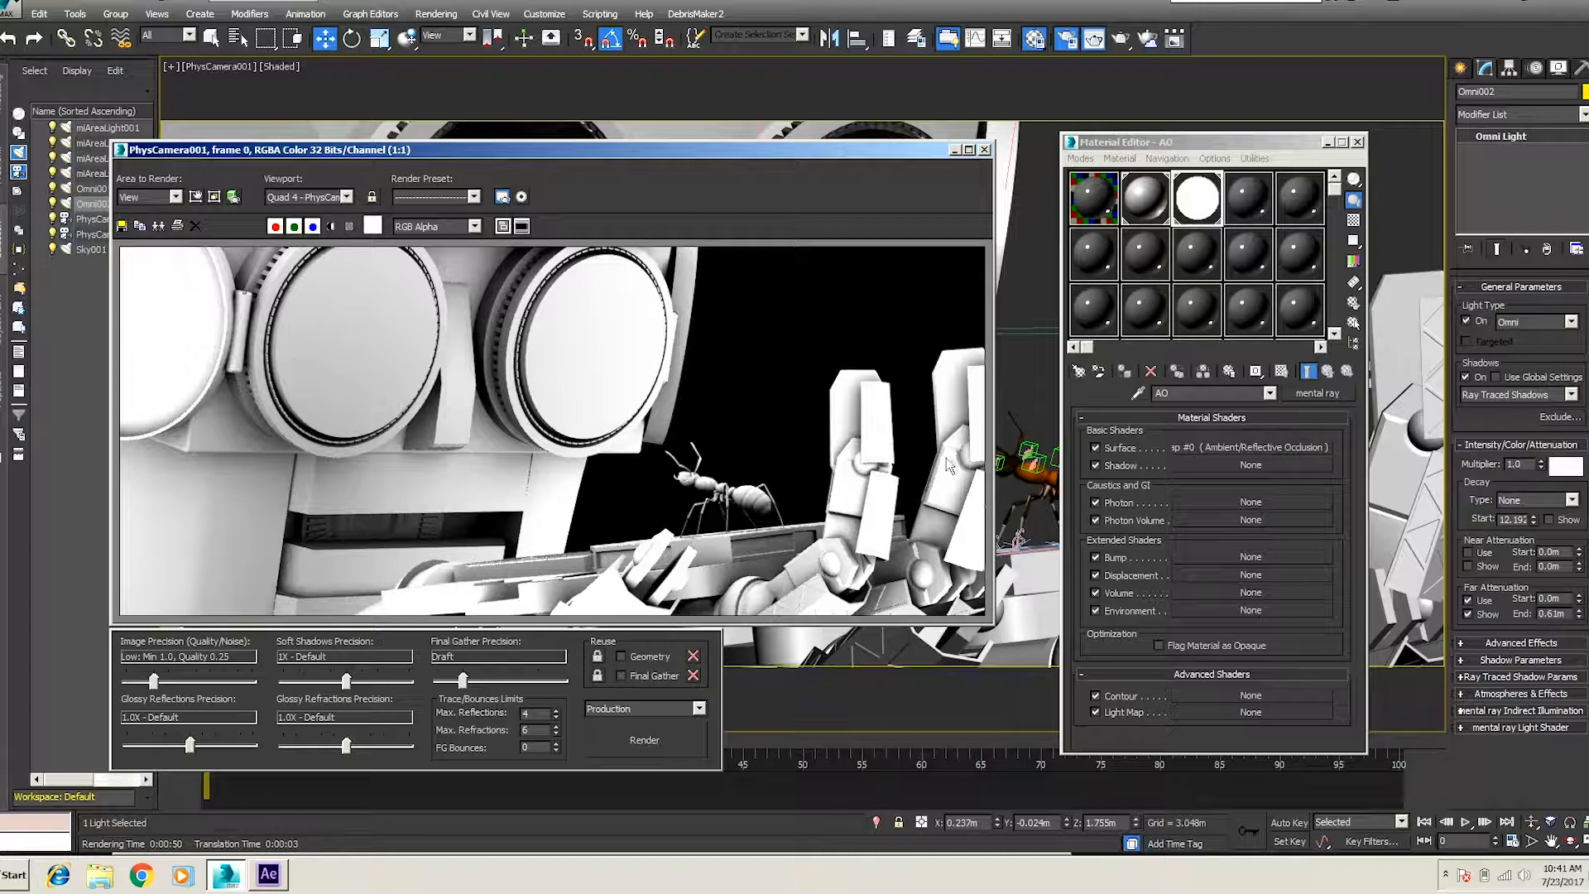
{"action": "left_click", "coordinate": [123, 228]}
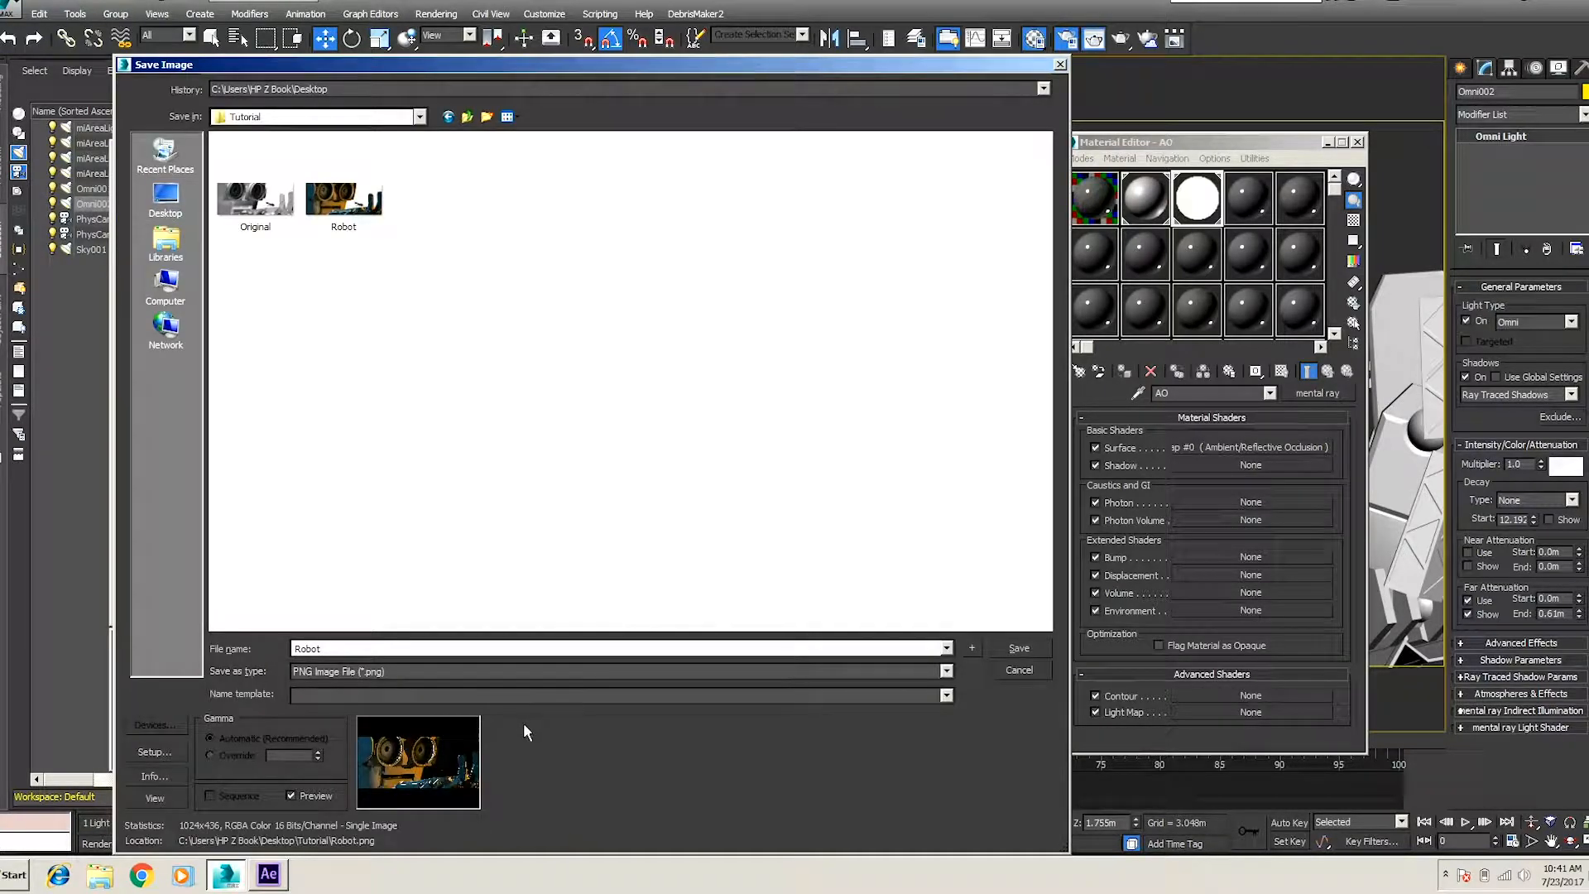
{"action": "double_click", "coordinate": [363, 646]}
{"action": "left_click", "coordinate": [363, 646]}
{"action": "left_click", "coordinate": [1021, 649]}
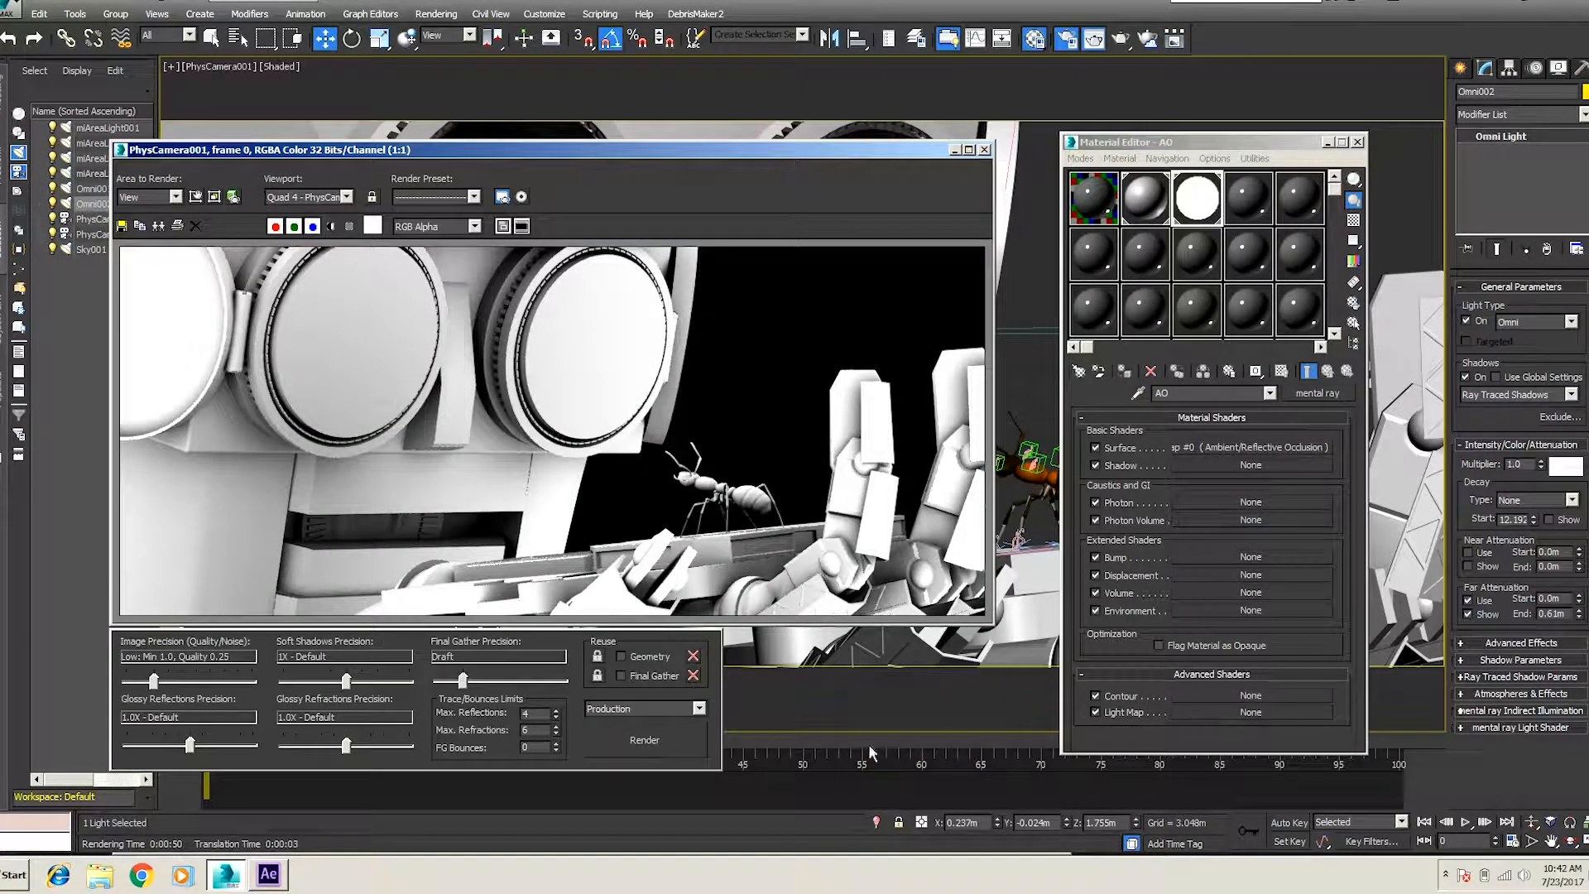
Step: Switch to After Effects and import the Original, Robot AO and Robot images from the Tutorial folder as footage
{"action": "left_click", "coordinate": [268, 874]}
{"action": "right_click", "coordinate": [107, 292]}
{"action": "mouse_move", "coordinate": [142, 355]}
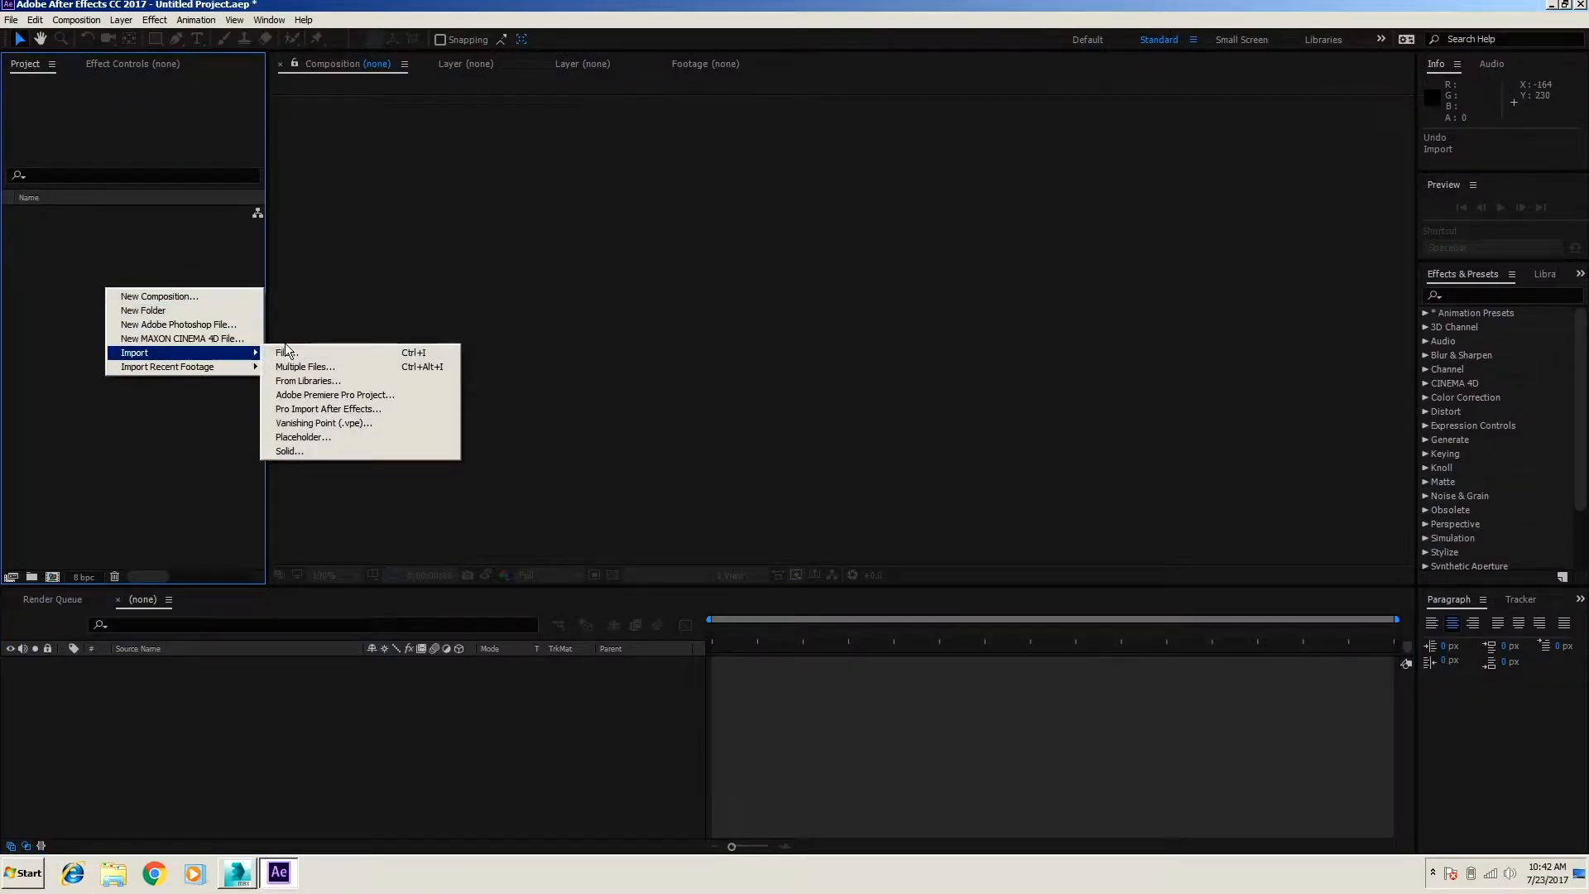
{"action": "left_click", "coordinate": [294, 344]}
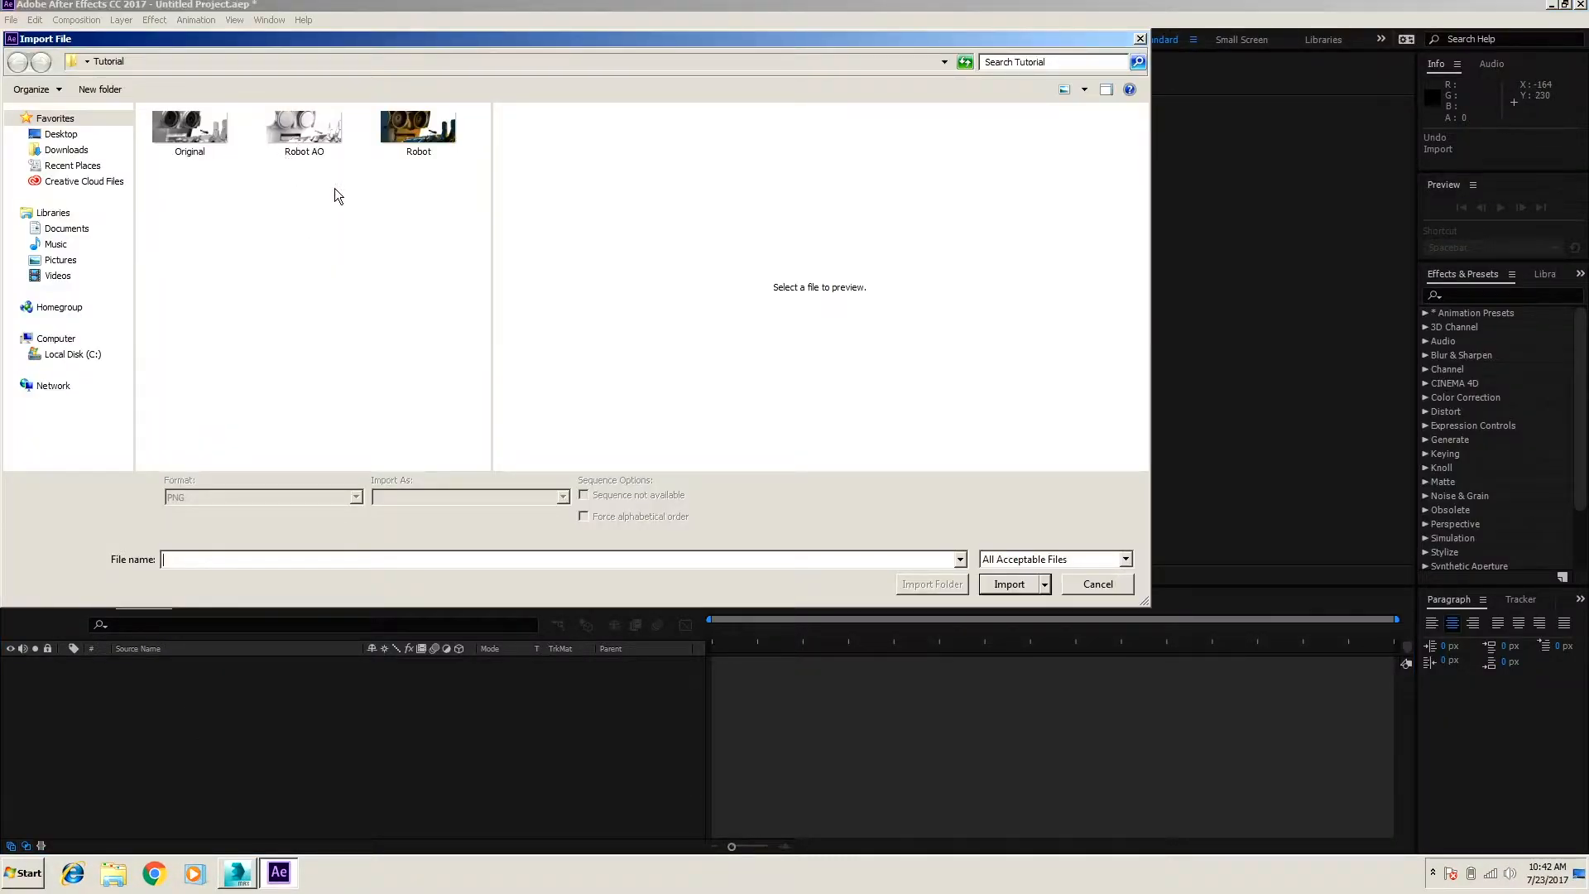
{"action": "left_click_drag", "start_coordinate": [165, 194], "coordinate": [424, 135]}
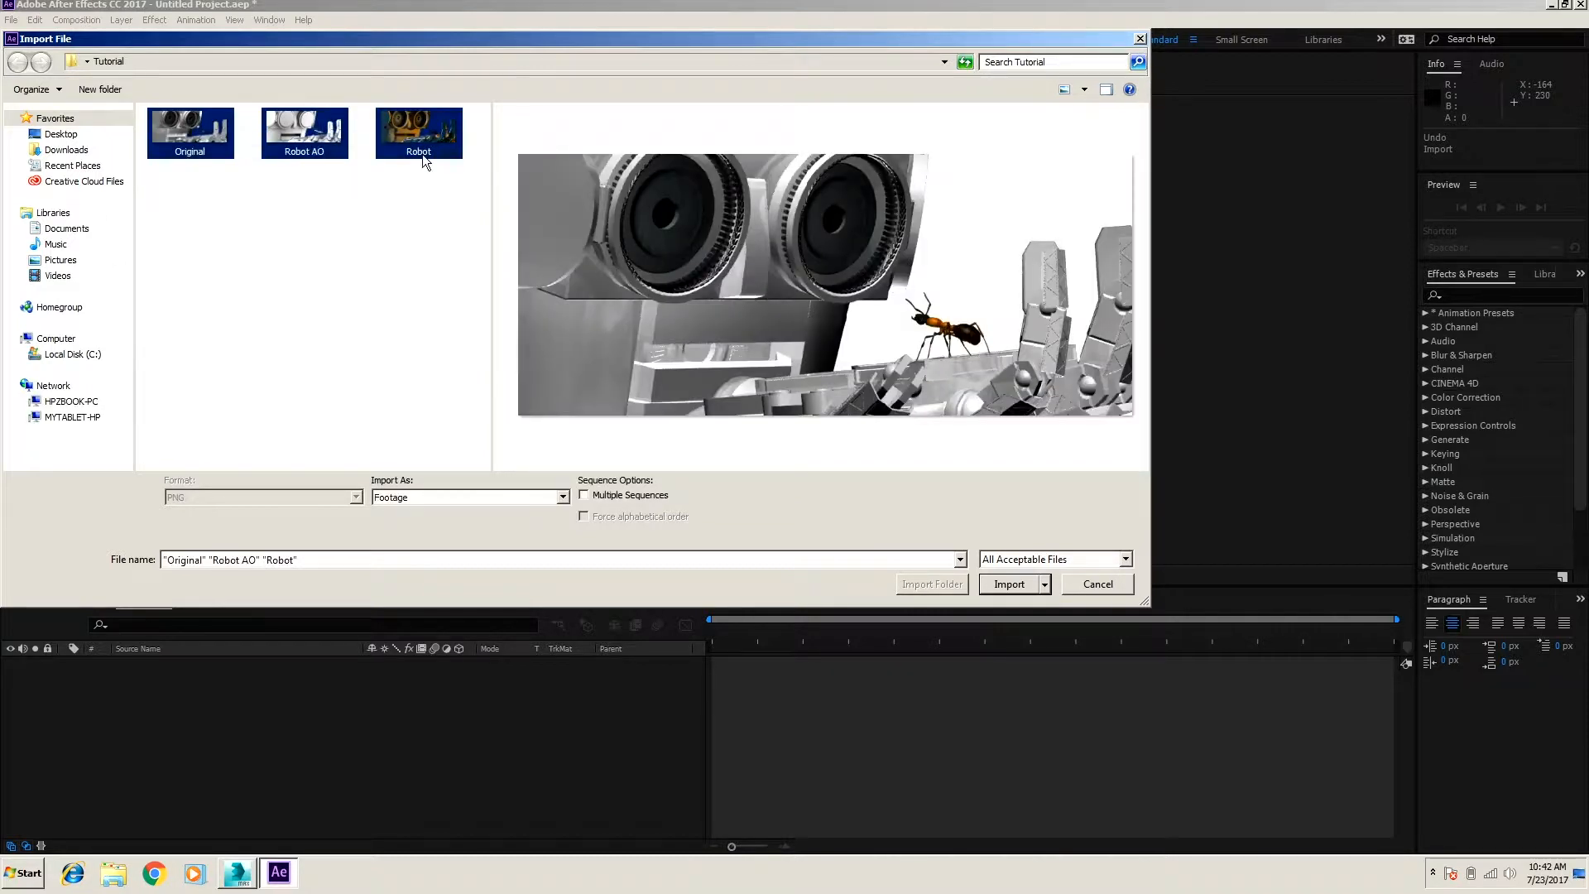
{"action": "left_click", "coordinate": [1007, 578]}
Step: Create a new composition from the Robot.png footage
{"action": "left_click", "coordinate": [47, 212]}
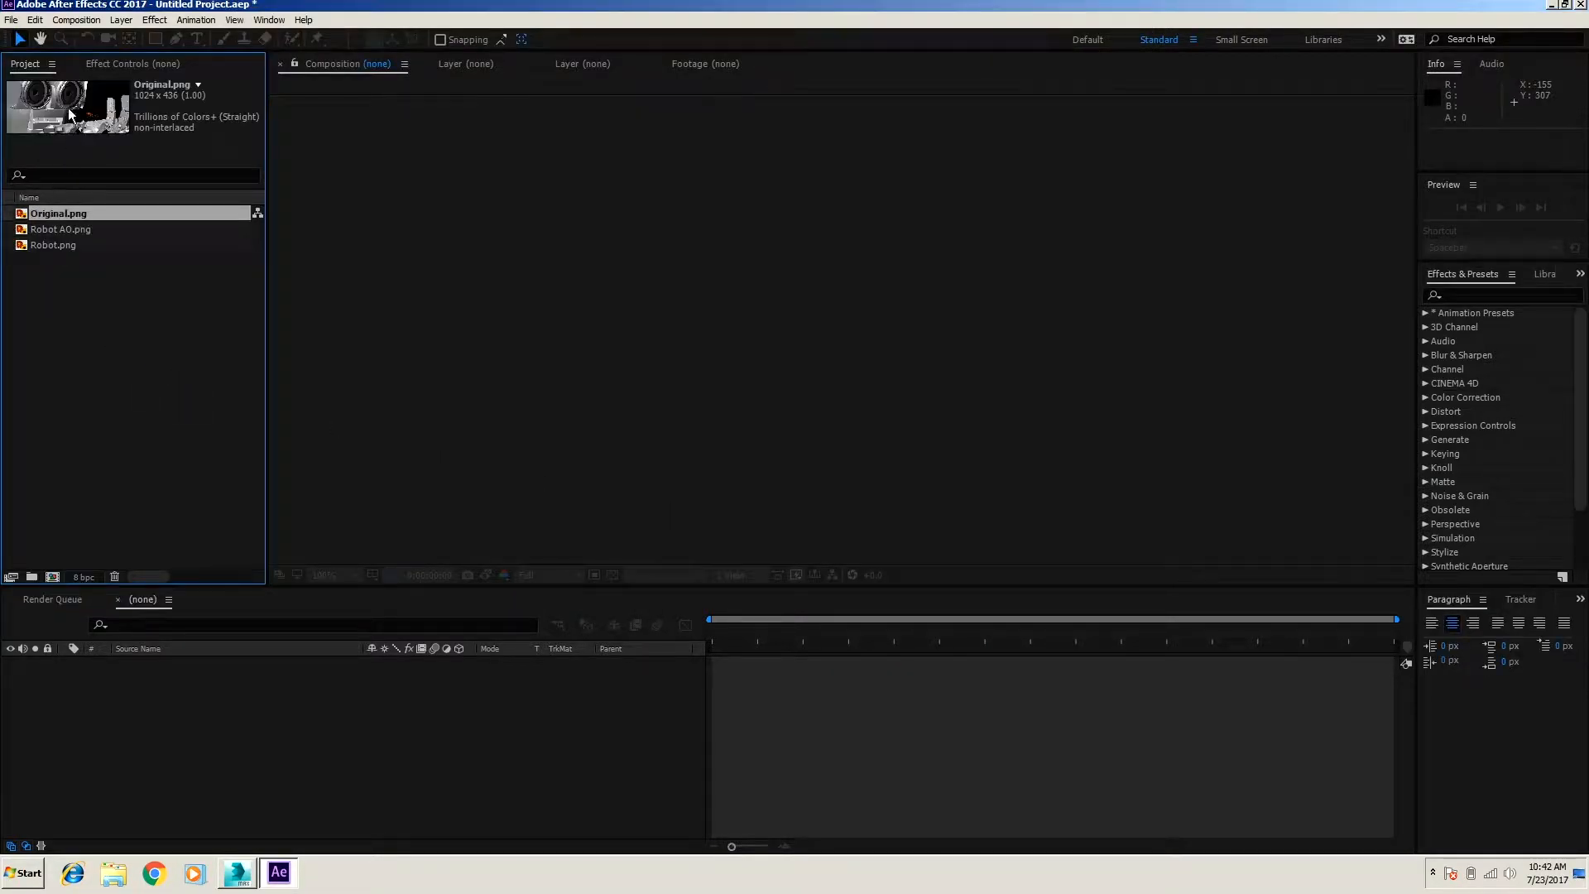
{"action": "left_click", "coordinate": [67, 274]}
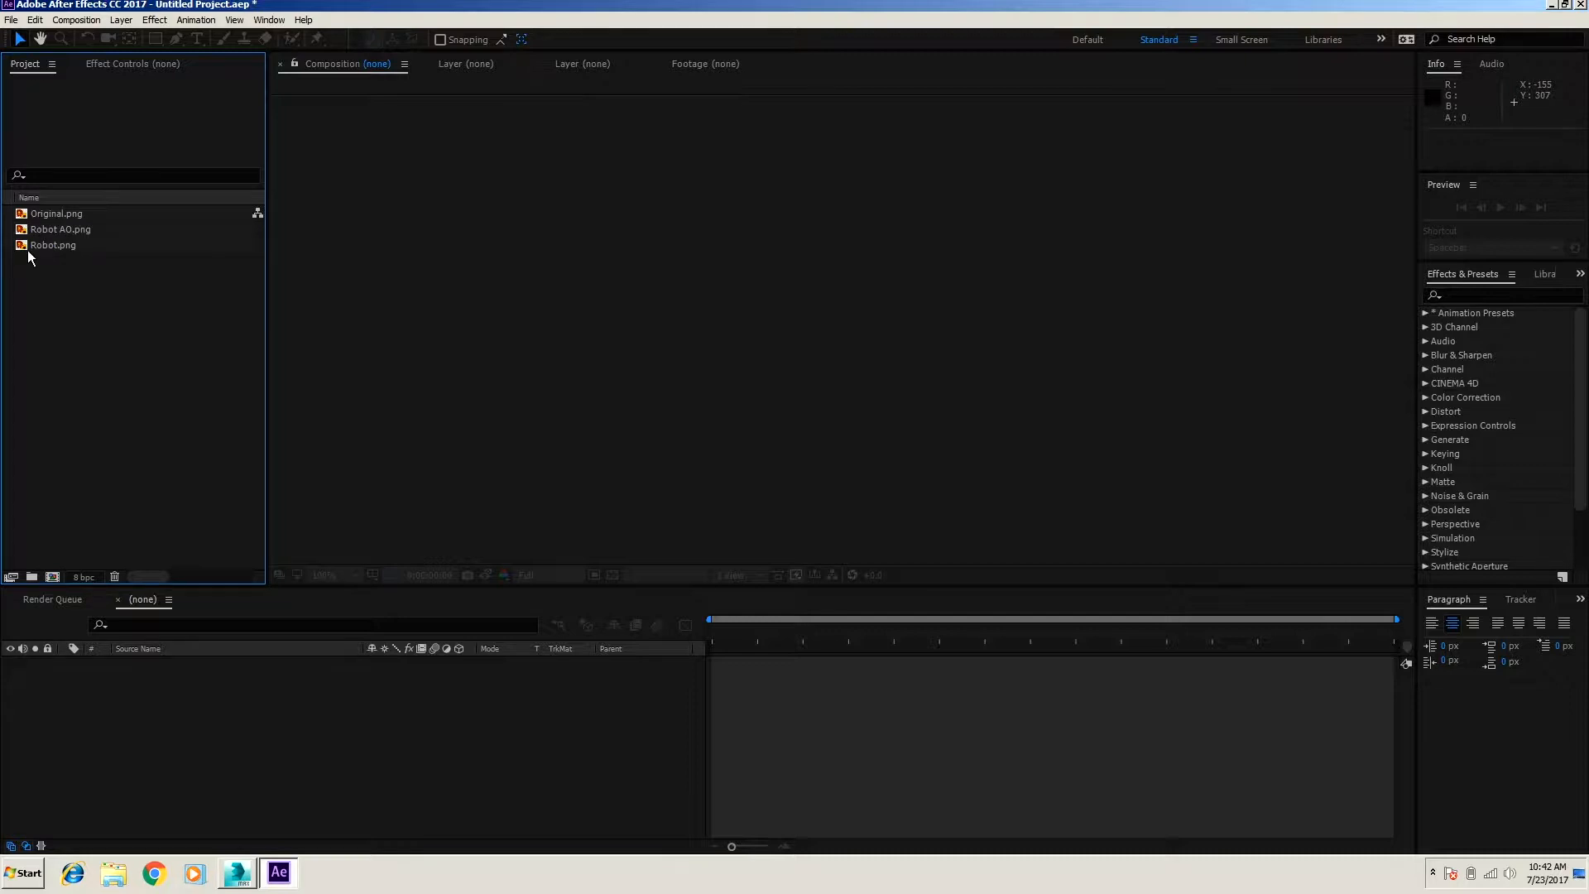
{"action": "left_click_drag", "start_coordinate": [22, 248], "coordinate": [36, 302]}
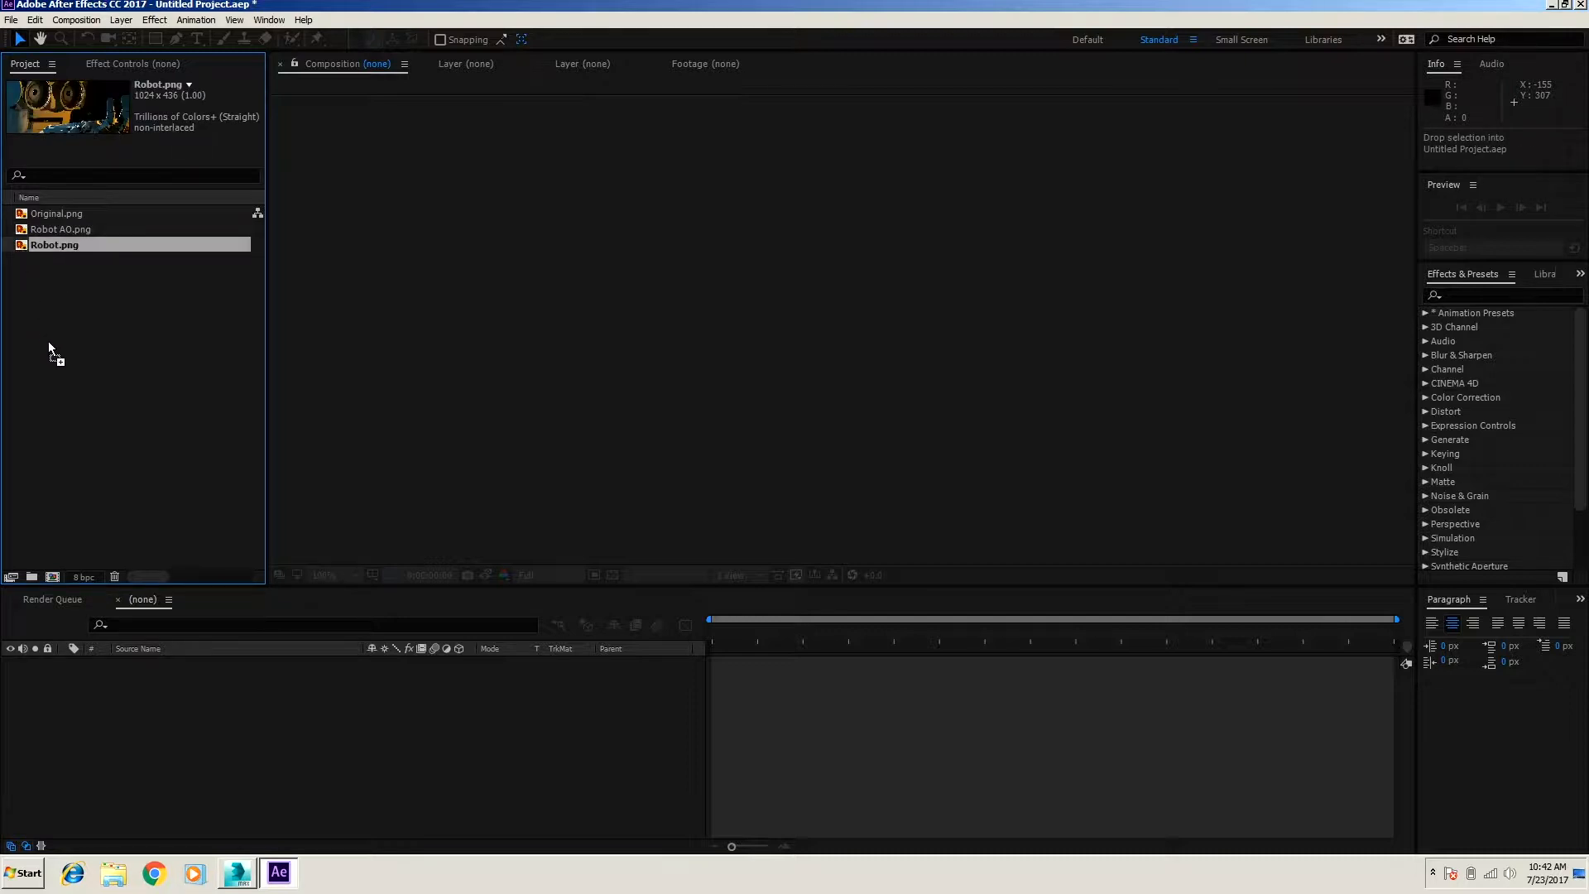
{"action": "left_click_drag", "start_coordinate": [51, 576], "coordinate": [52, 576]}
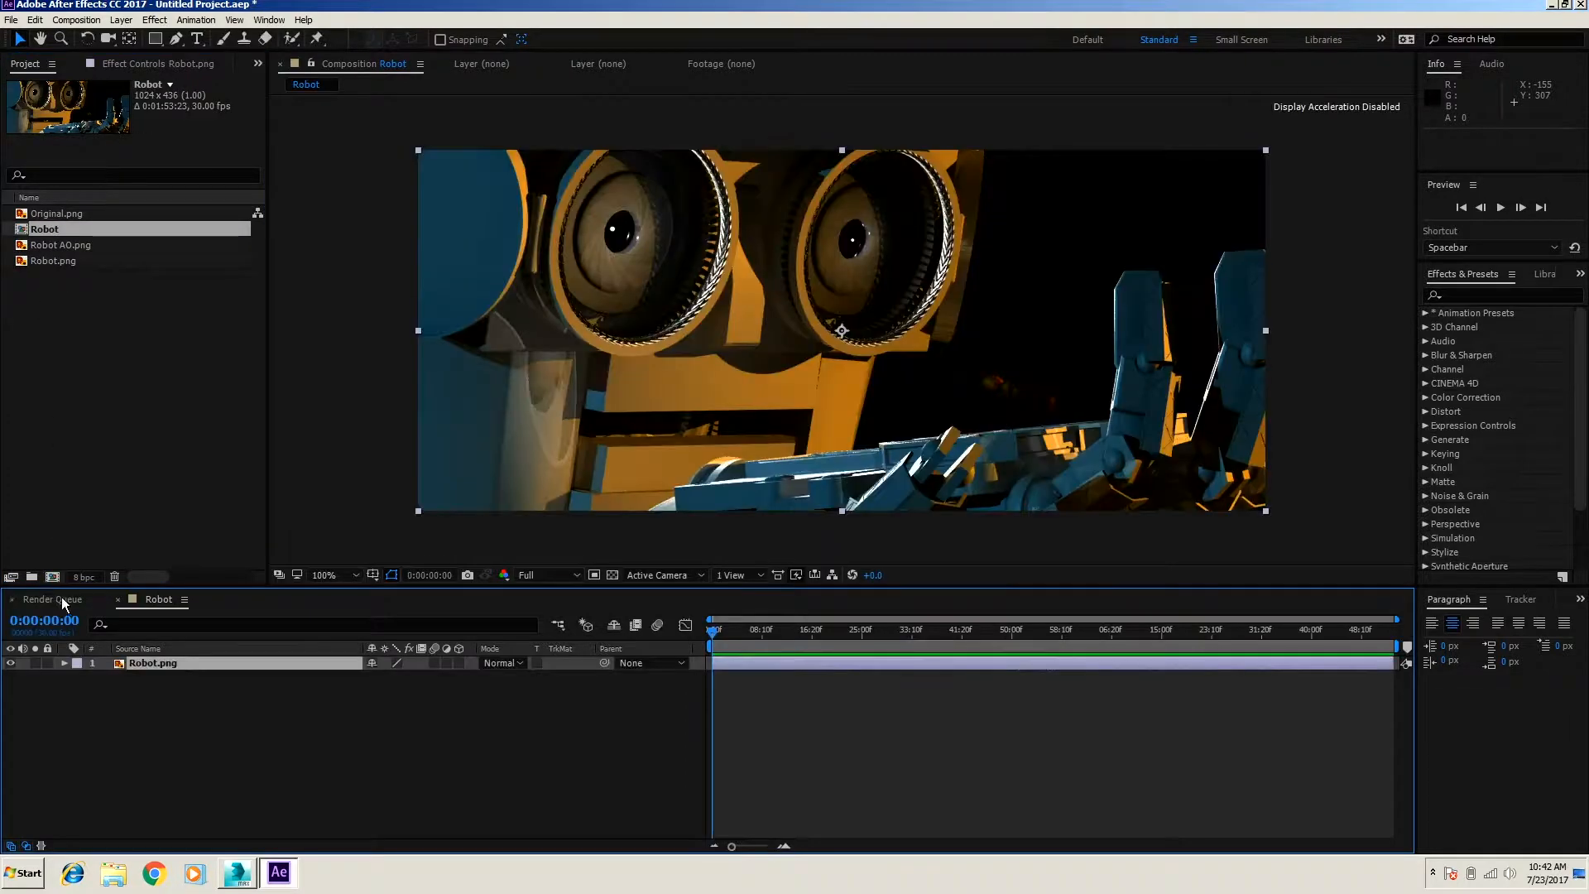
Step: Add Robot AO.png as a layer above Robot.png and set its blending mode to Multiply
{"action": "left_click_drag", "start_coordinate": [27, 245], "coordinate": [841, 331]}
{"action": "left_click", "coordinate": [121, 20]}
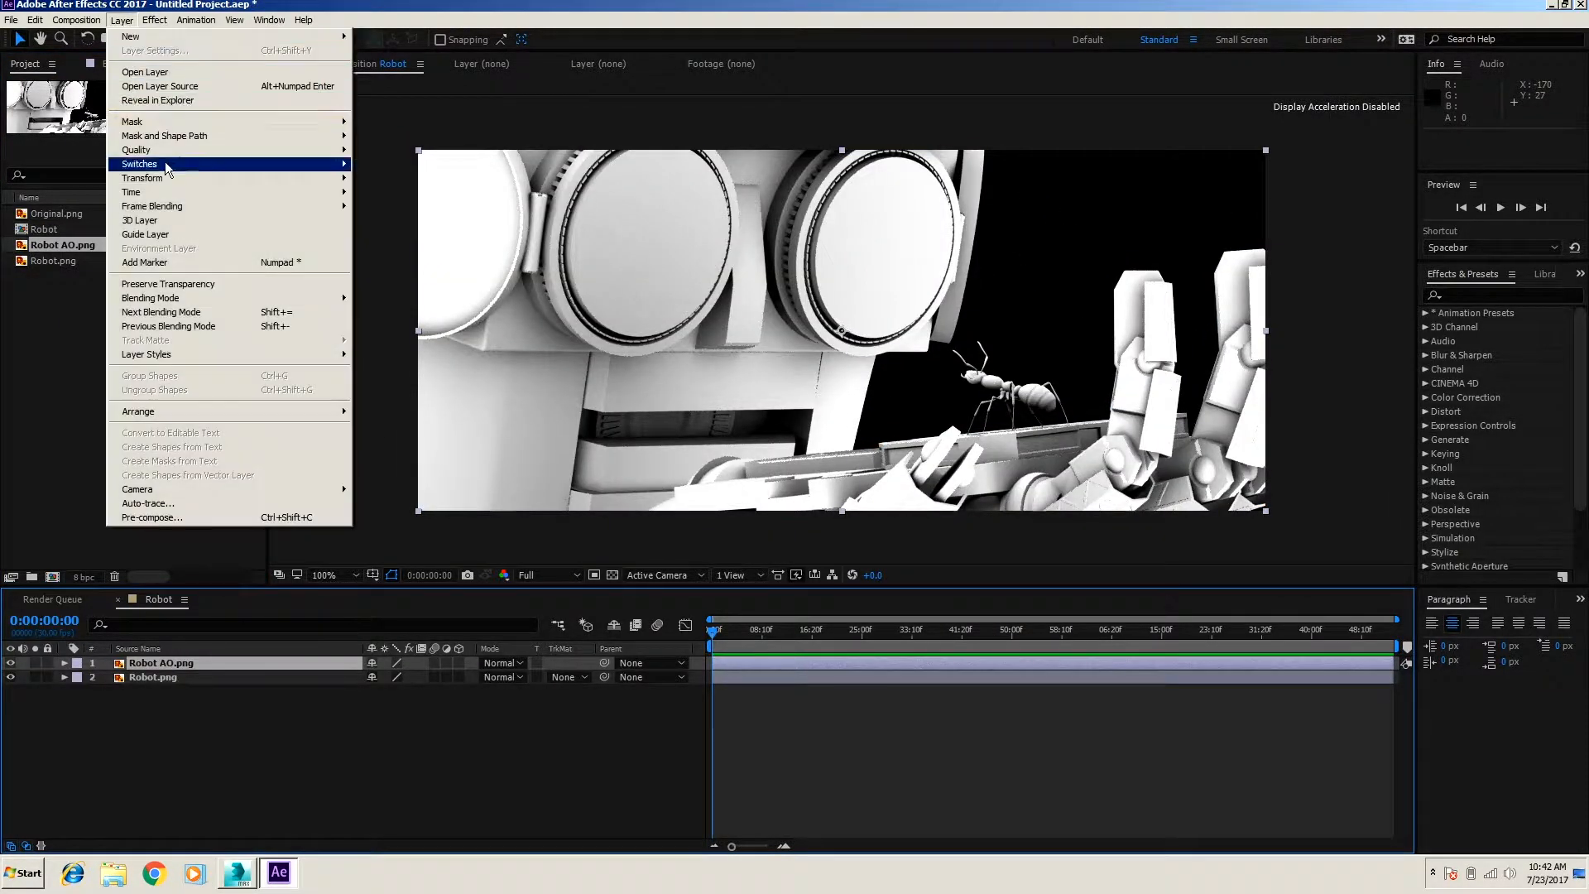
{"action": "mouse_move", "coordinate": [191, 299]}
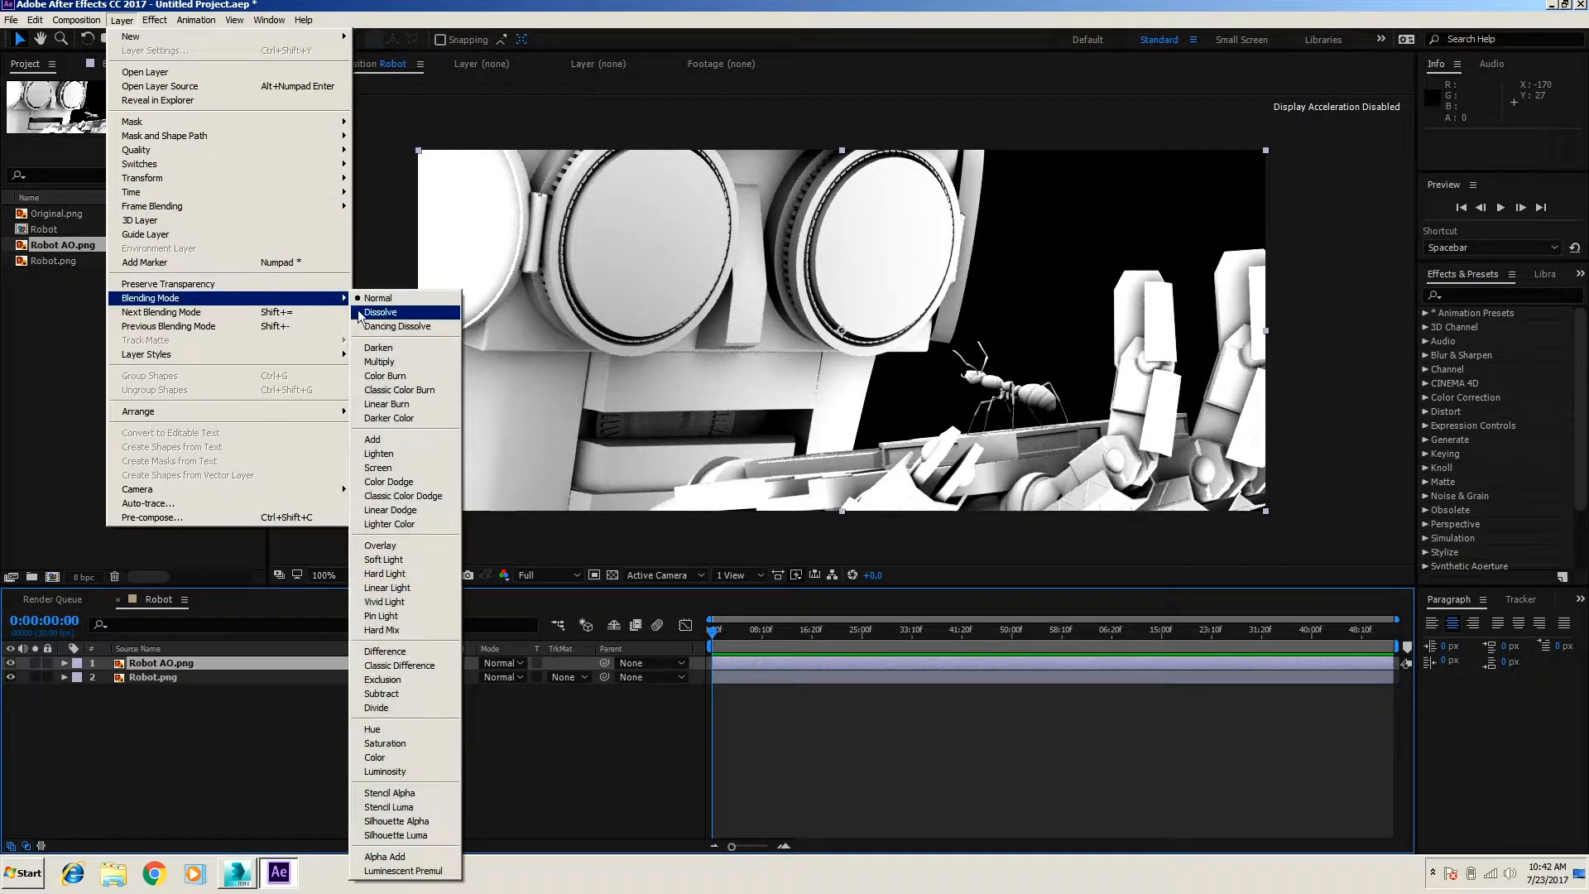
{"action": "left_click", "coordinate": [430, 364]}
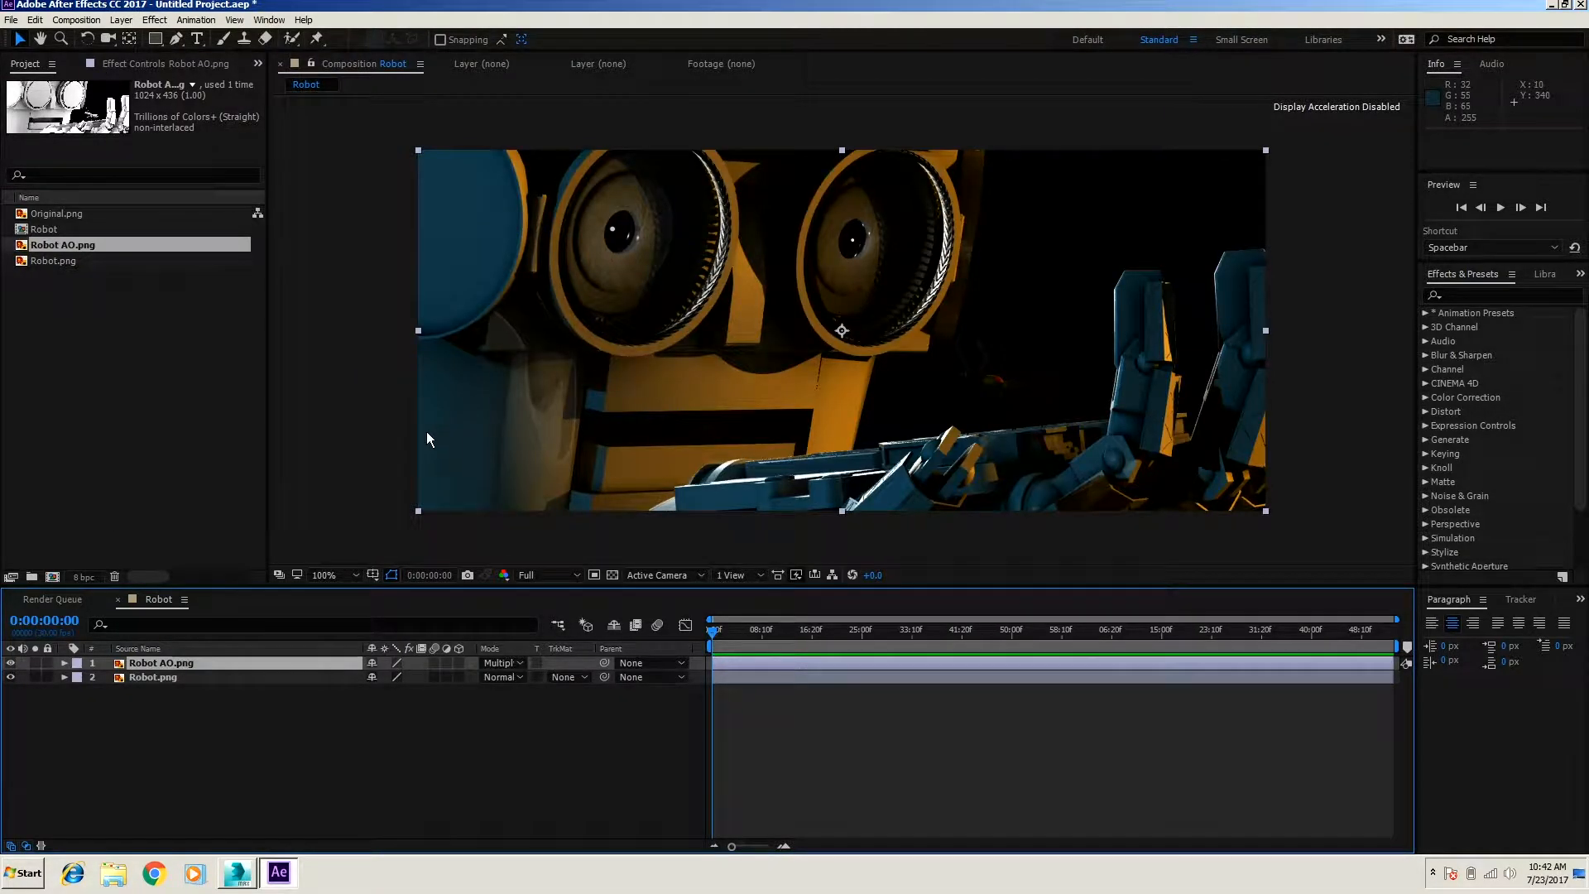
Step: Toggle the Robot AO.png layer's visibility off and on to compare, and apply the Levels effect to it
{"action": "left_click", "coordinate": [11, 662]}
{"action": "left_click", "coordinate": [12, 664]}
{"action": "left_click", "coordinate": [121, 19]}
{"action": "mouse_move", "coordinate": [157, 25]}
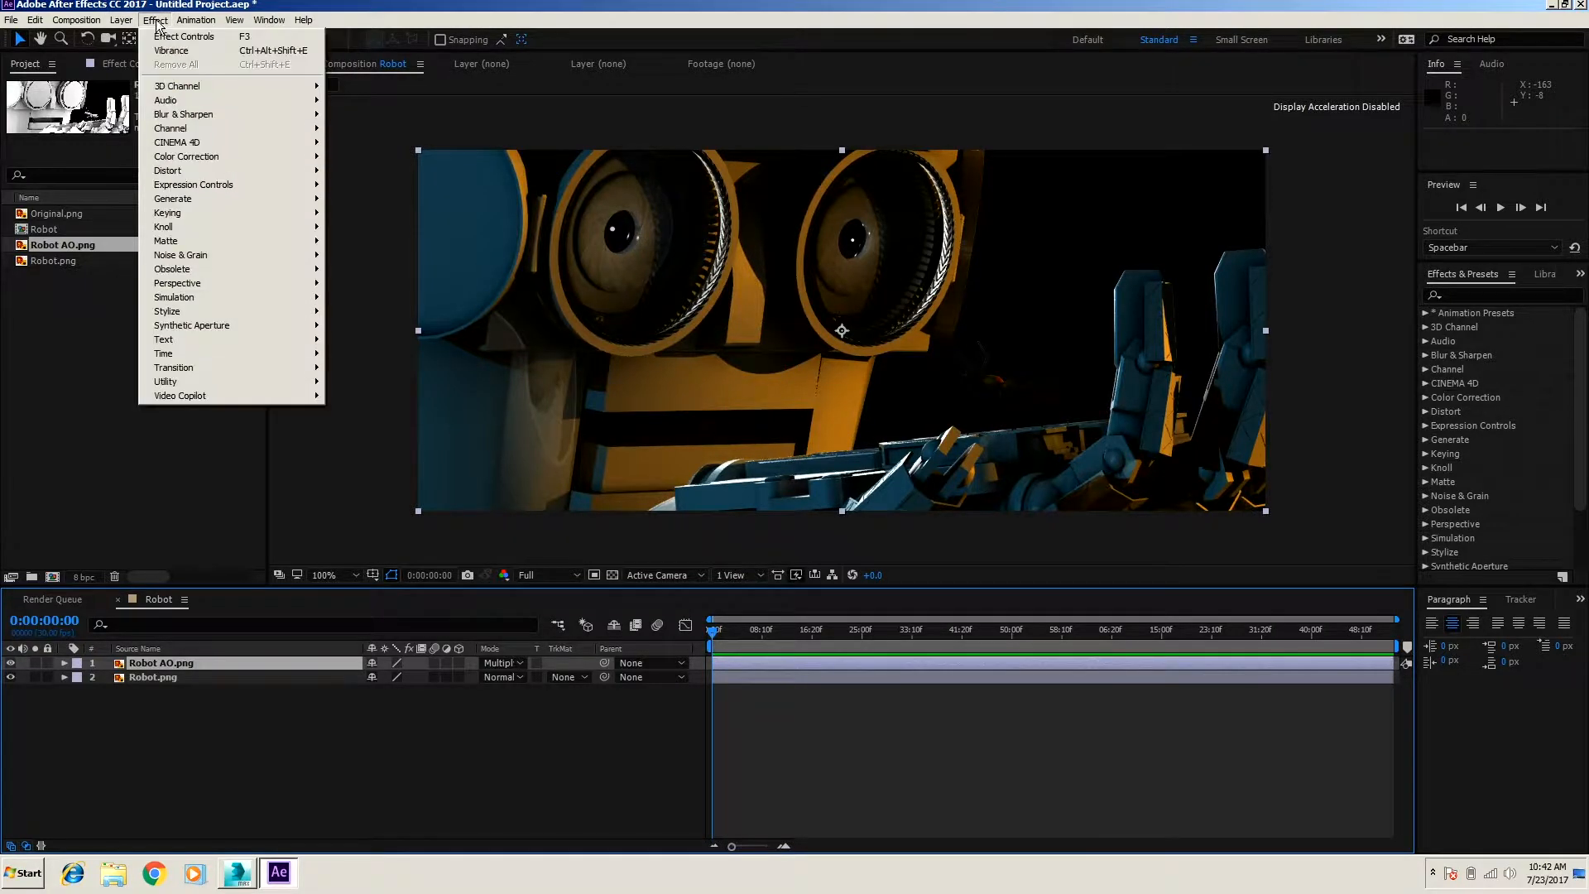
{"action": "mouse_move", "coordinate": [197, 158]}
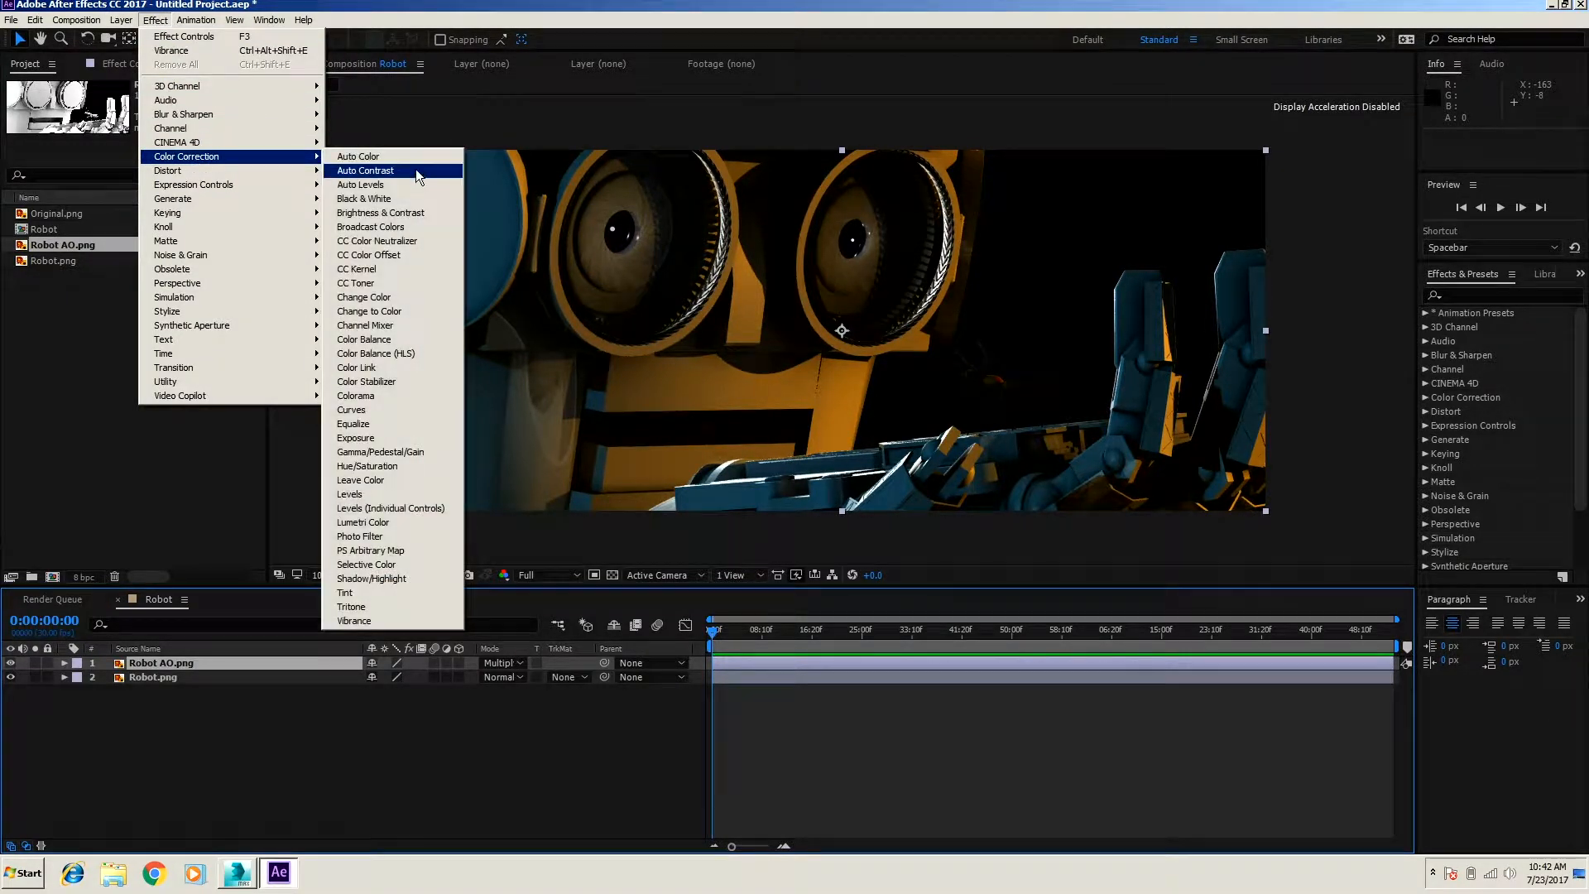
{"action": "left_click", "coordinate": [393, 495]}
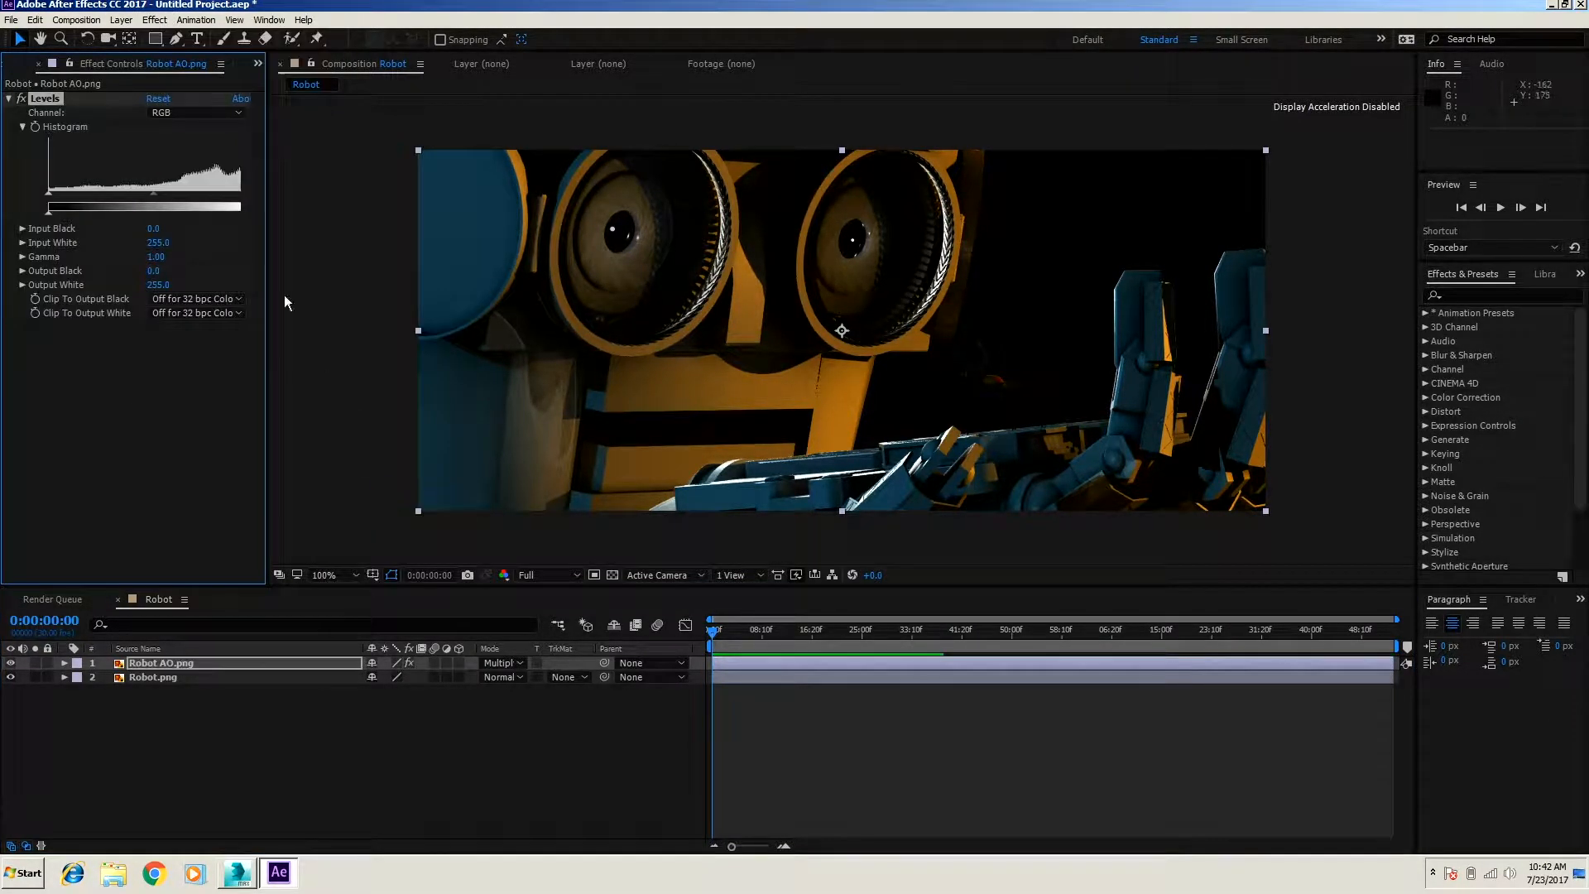
Step: Lower the Input White of the Robot AO.png layer's Levels effect to about 150 to soften the occlusion
{"action": "left_click_drag", "start_coordinate": [265, 207], "coordinate": [172, 204]}
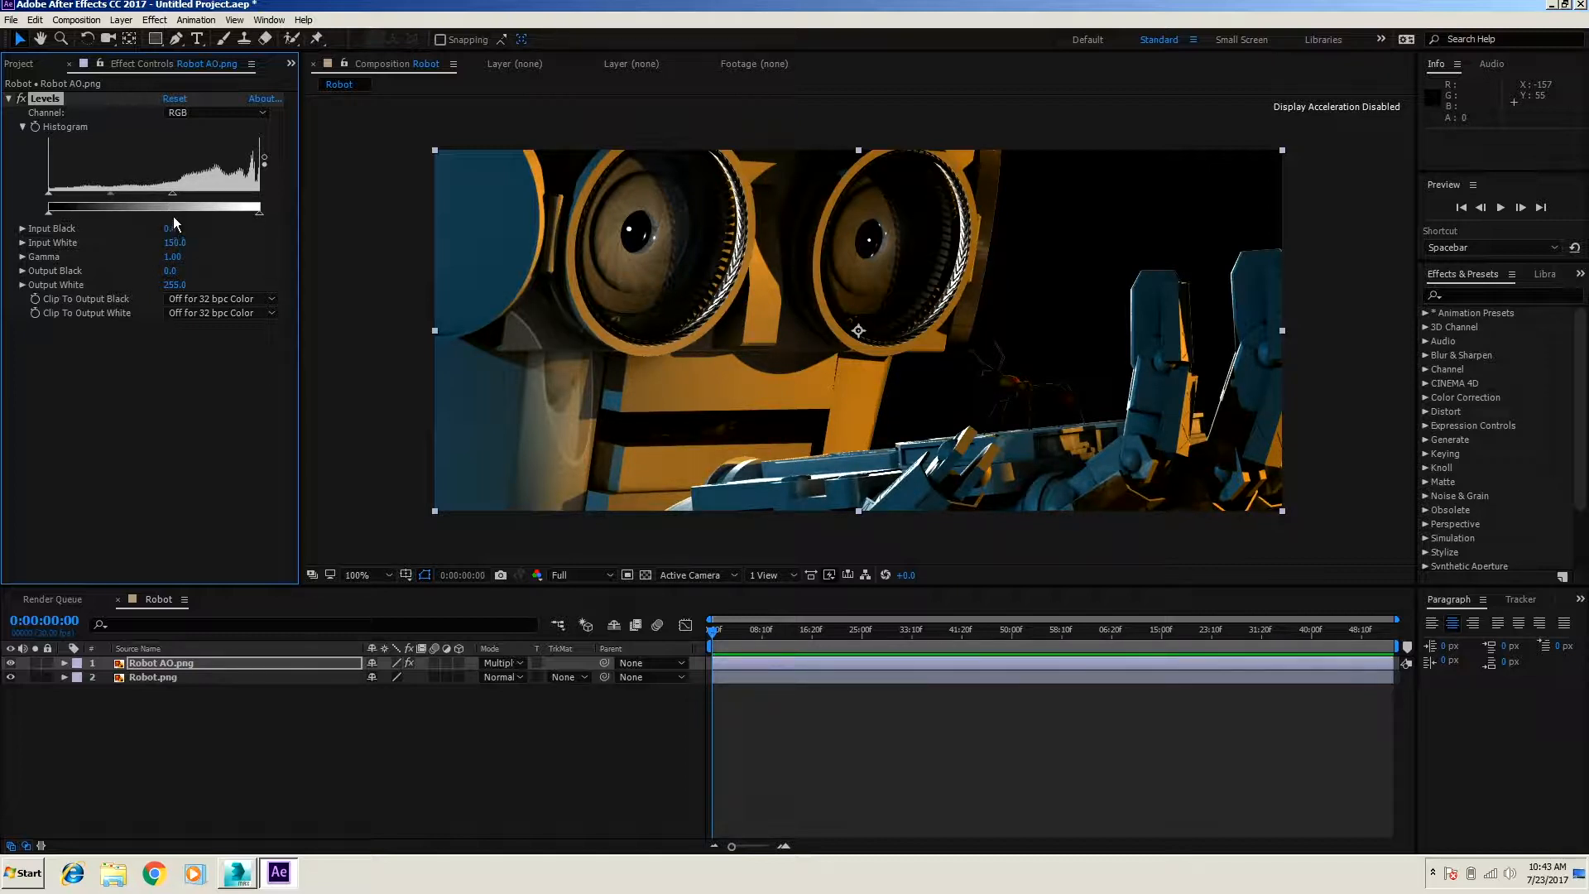
{"action": "left_click_drag", "start_coordinate": [52, 198], "coordinate": [60, 198]}
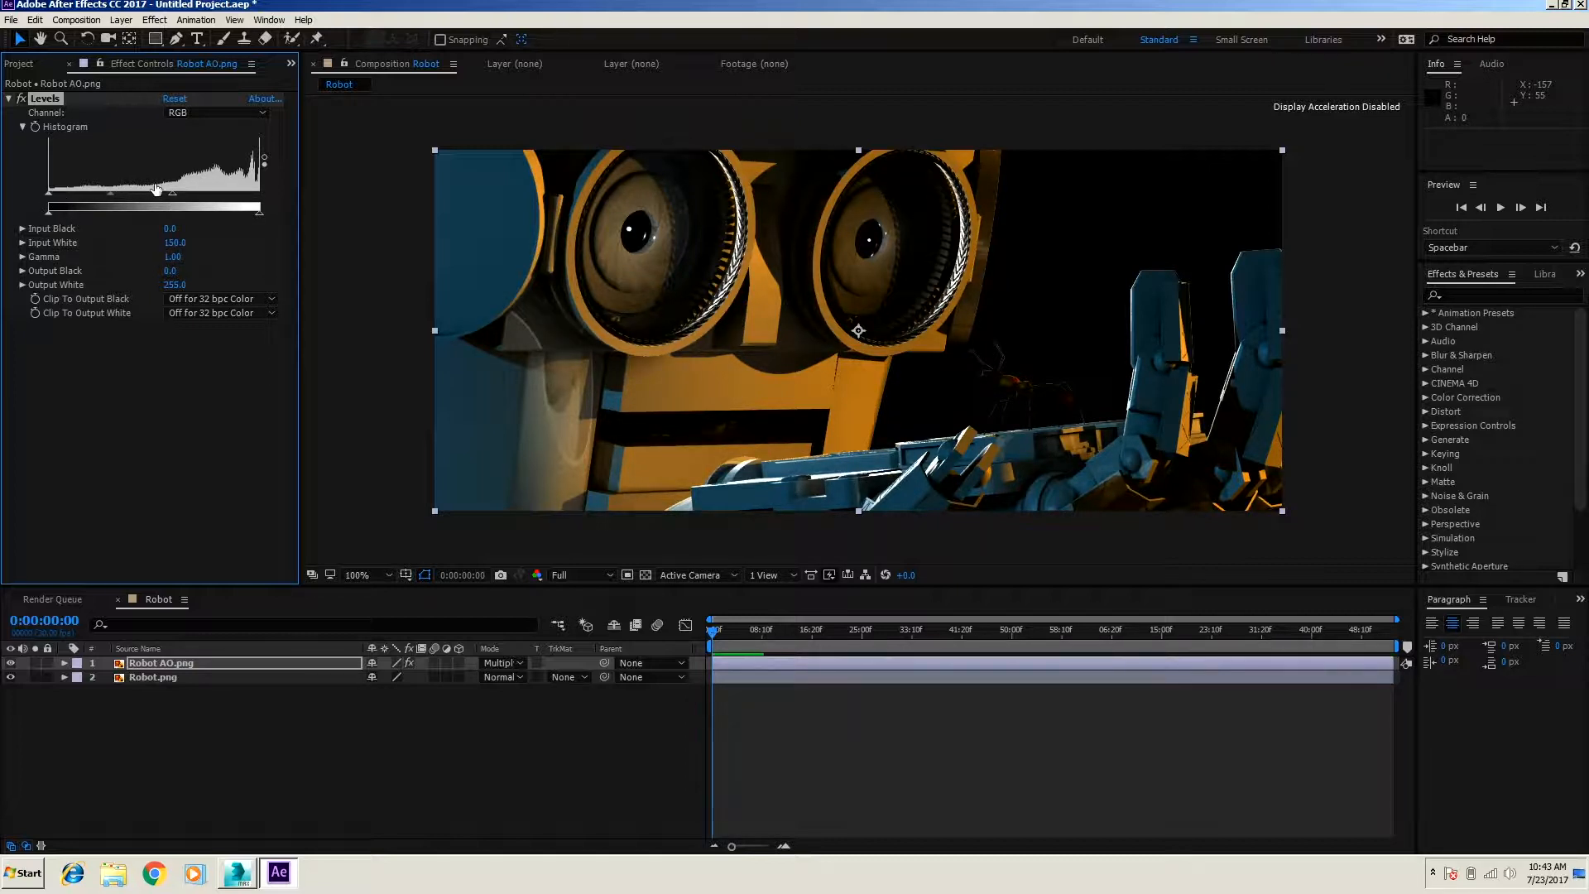
{"action": "left_click_drag", "start_coordinate": [172, 196], "coordinate": [106, 193]}
Step: Apply the Levels effect to the Robot.png layer and brighten it by lowering Input White to about 211
{"action": "left_click", "coordinate": [166, 677]}
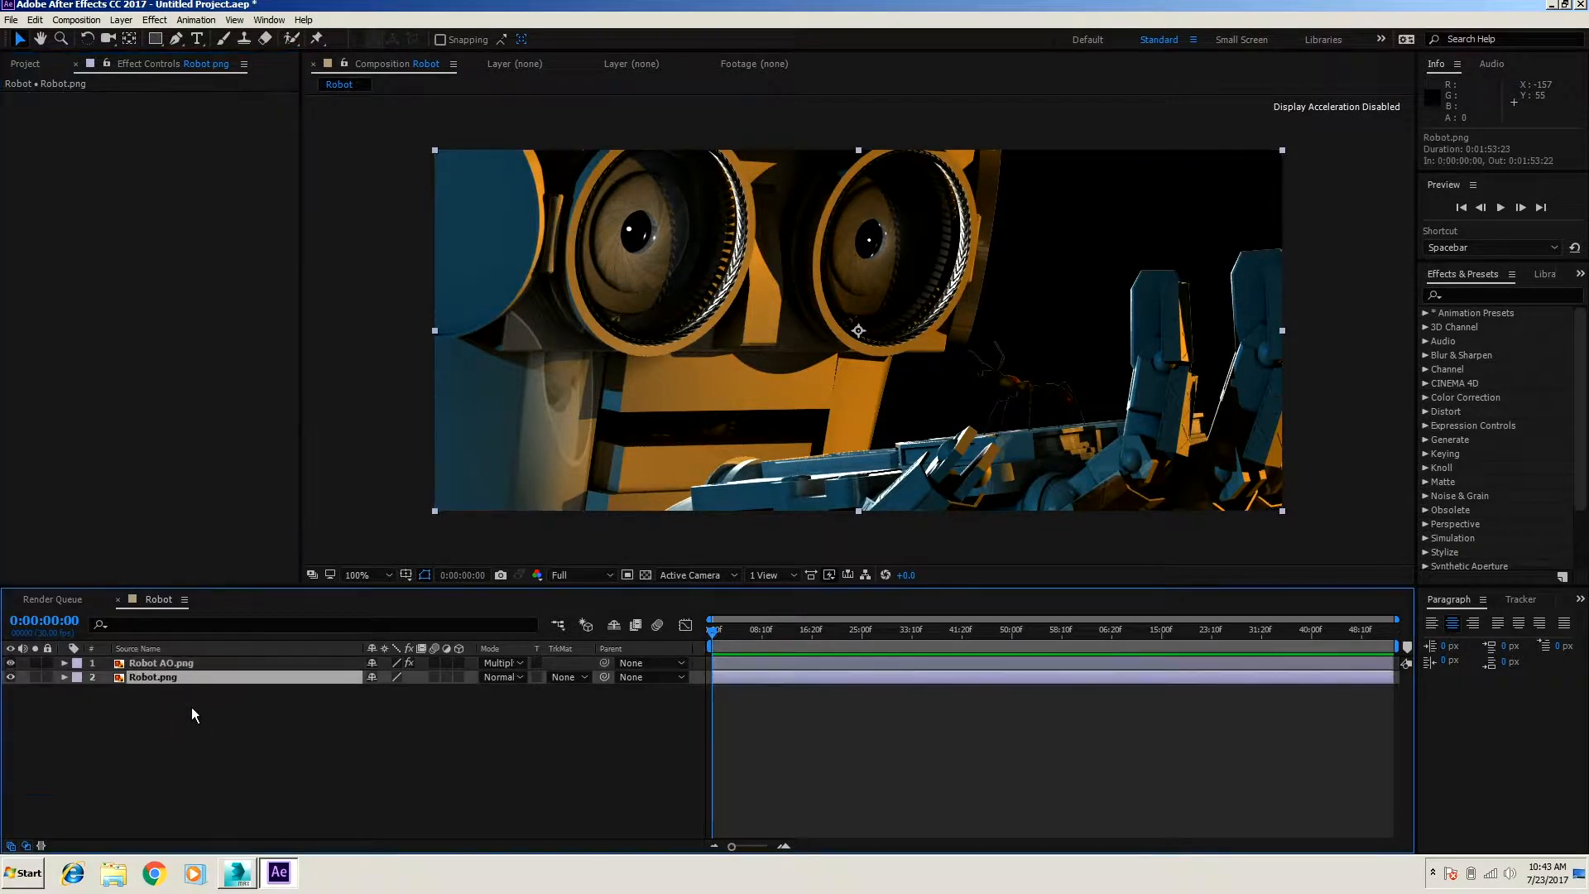
{"action": "left_click", "coordinate": [121, 21]}
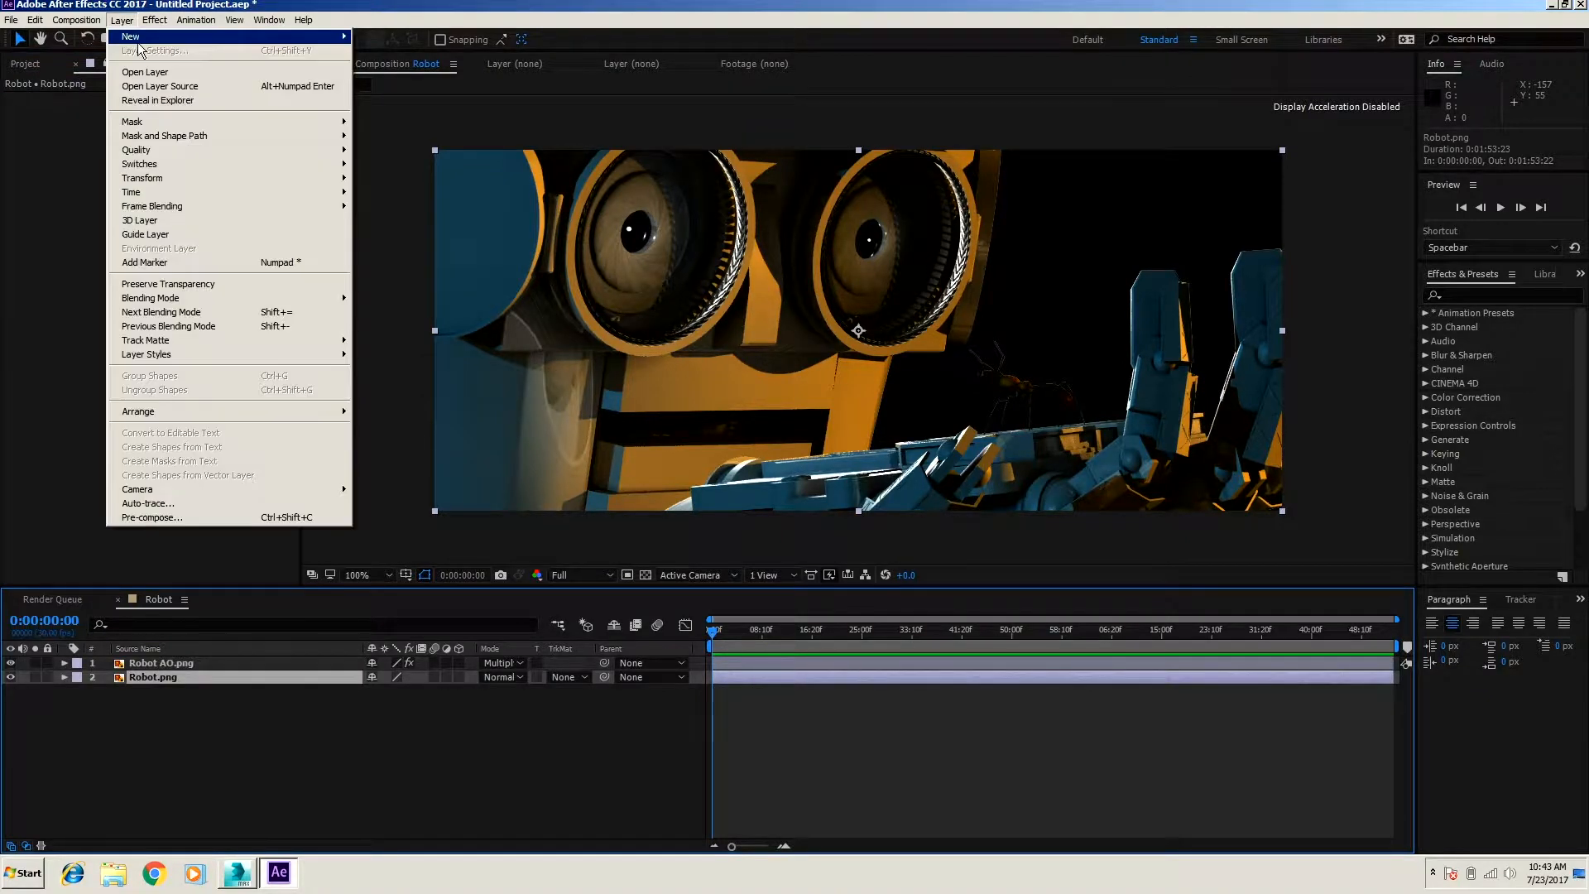
{"action": "mouse_move", "coordinate": [155, 20]}
{"action": "left_click", "coordinate": [167, 52]}
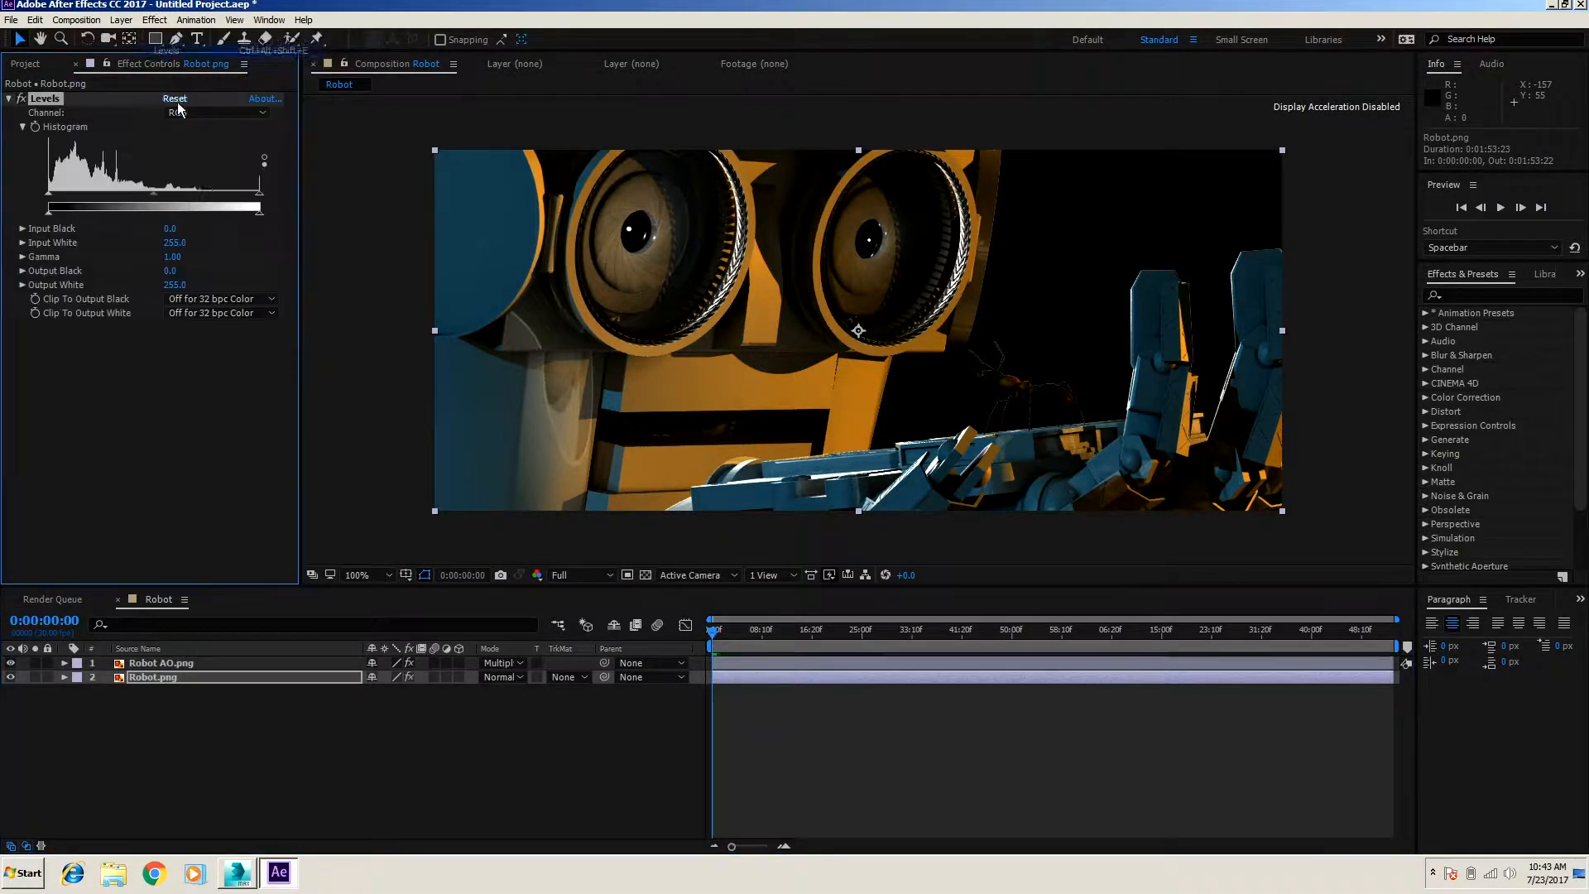
{"action": "left_click_drag", "start_coordinate": [260, 195], "coordinate": [219, 206]}
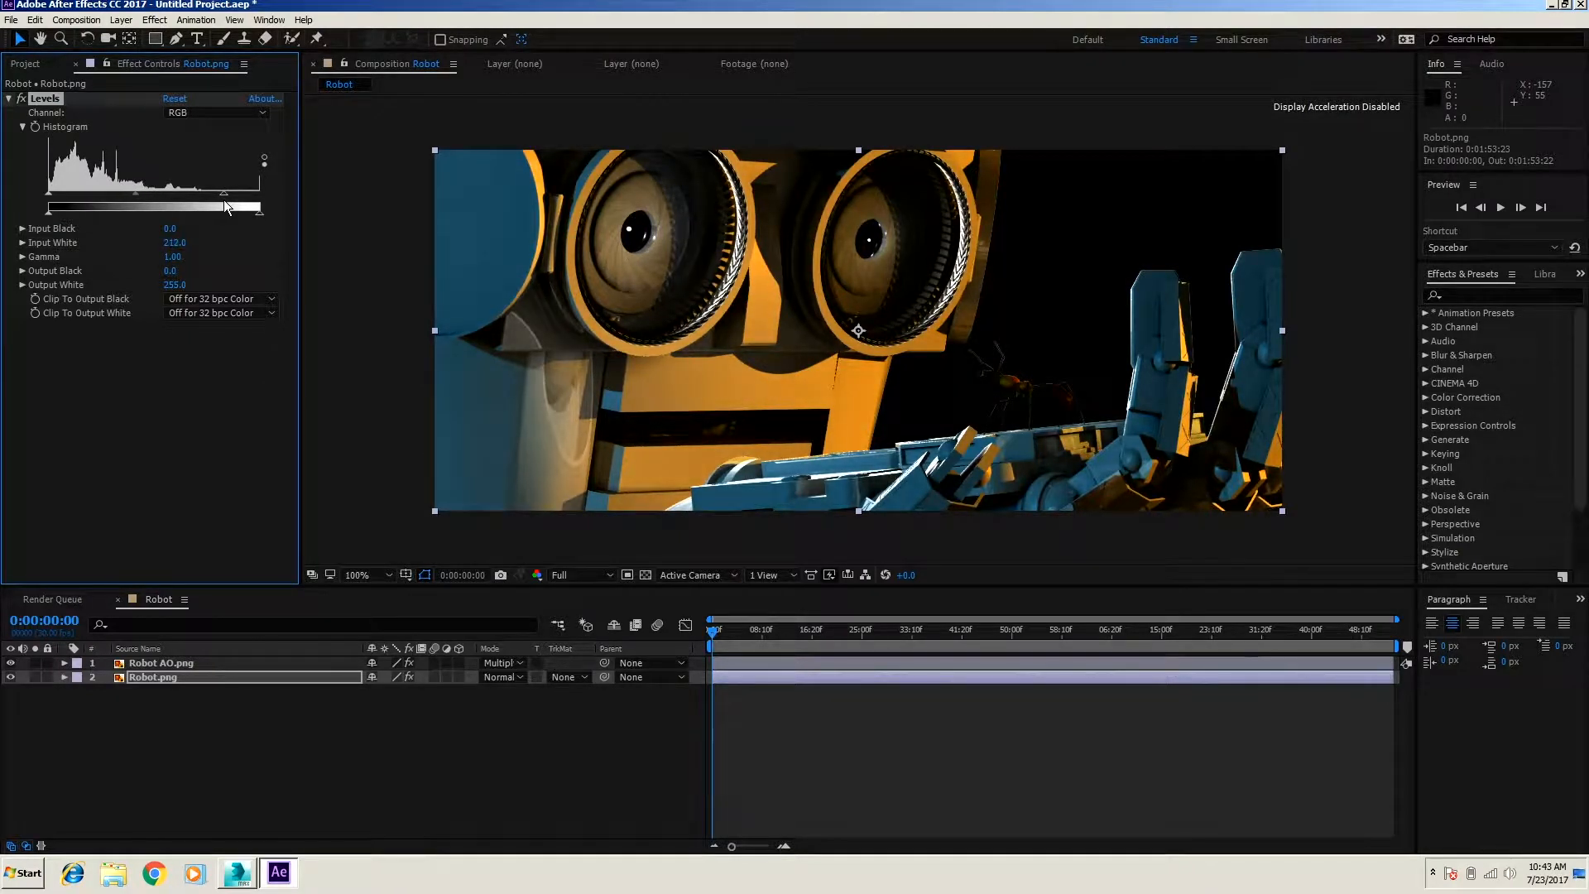
{"action": "left_click_drag", "start_coordinate": [225, 206], "coordinate": [224, 206]}
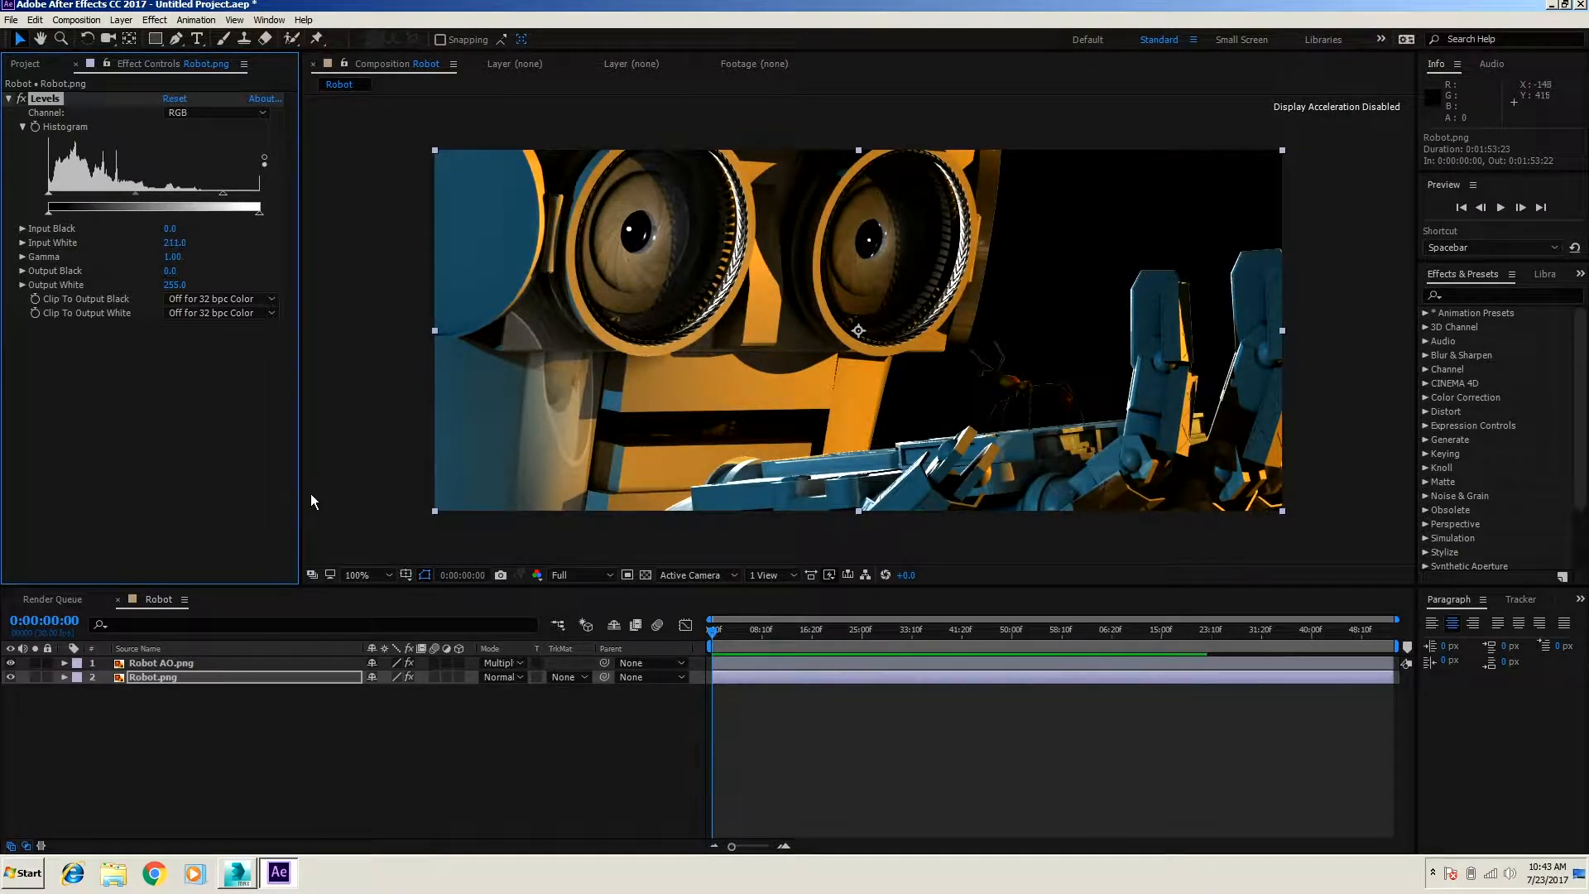
Step: Pre-compose the Robot AO.png and Robot.png layers together as Pre-comp 1, moving all attributes into the new composition
{"action": "left_click_drag", "start_coordinate": [173, 697], "coordinate": [168, 662]}
{"action": "right_click", "coordinate": [168, 662]}
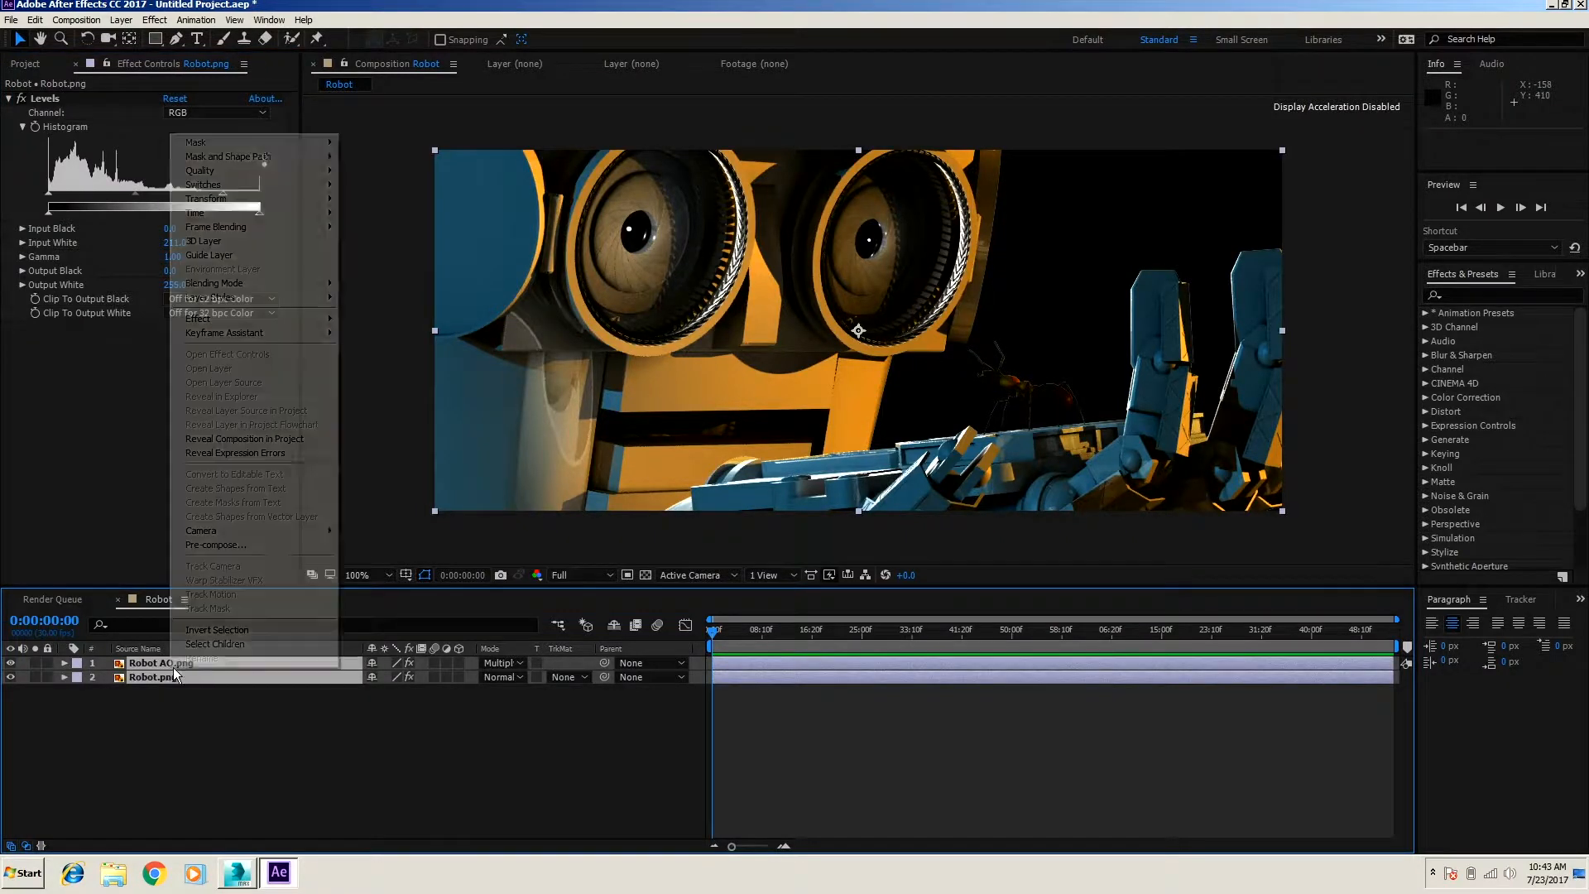
{"action": "left_click", "coordinate": [198, 544]}
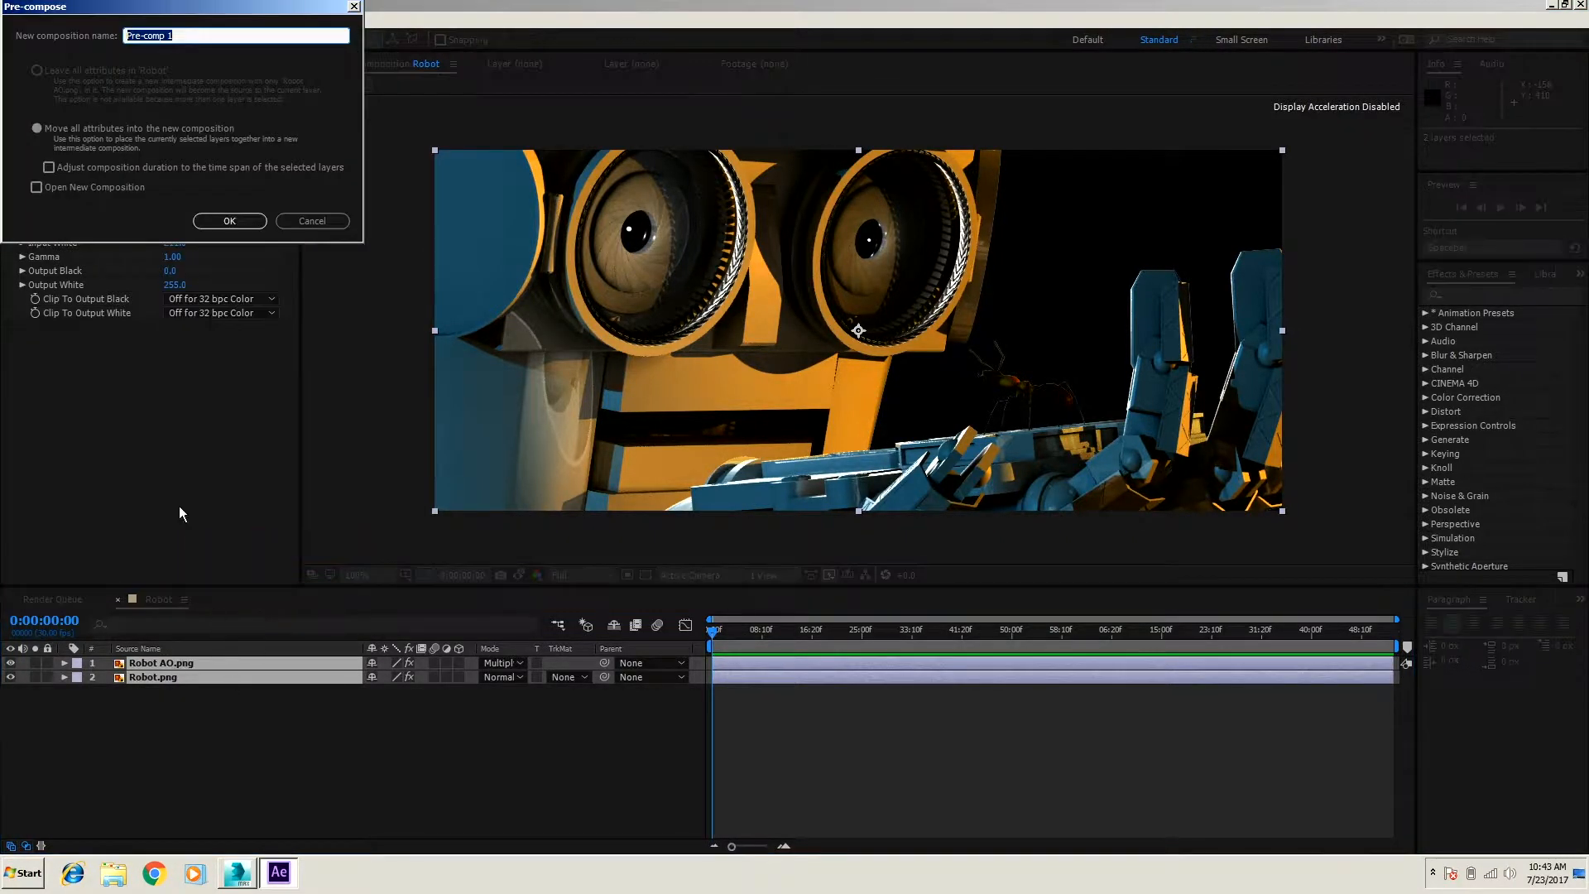
{"action": "left_click", "coordinate": [230, 220]}
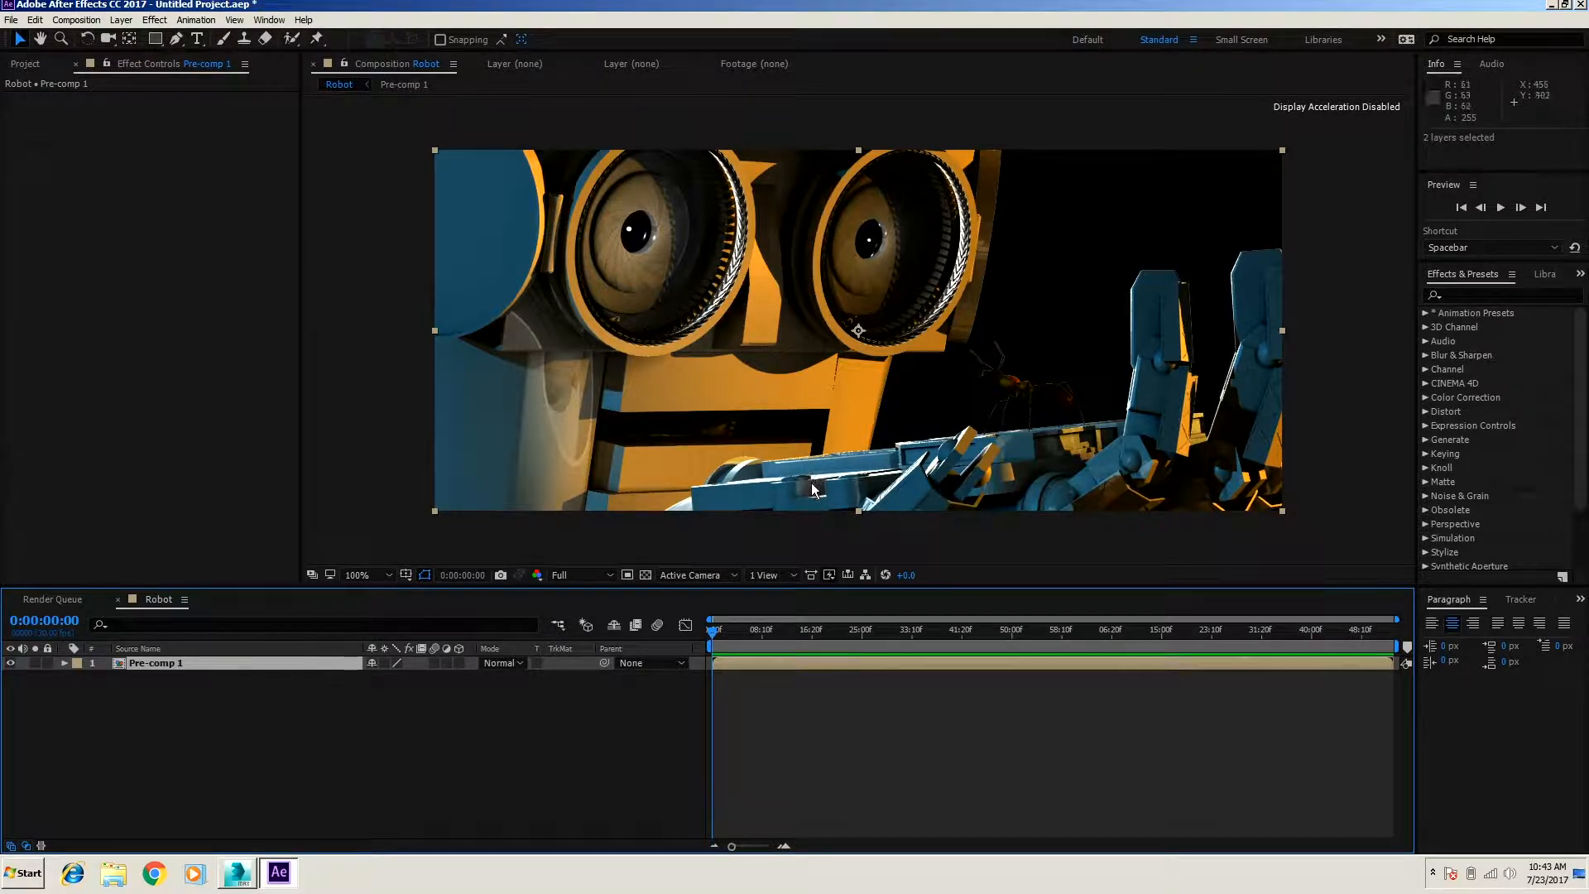
Step: Create a black 1024 x 436 px solid layer and place it below Pre-comp 1
{"action": "left_click", "coordinate": [122, 19]}
{"action": "mouse_move", "coordinate": [134, 30]}
{"action": "left_click", "coordinate": [409, 51]}
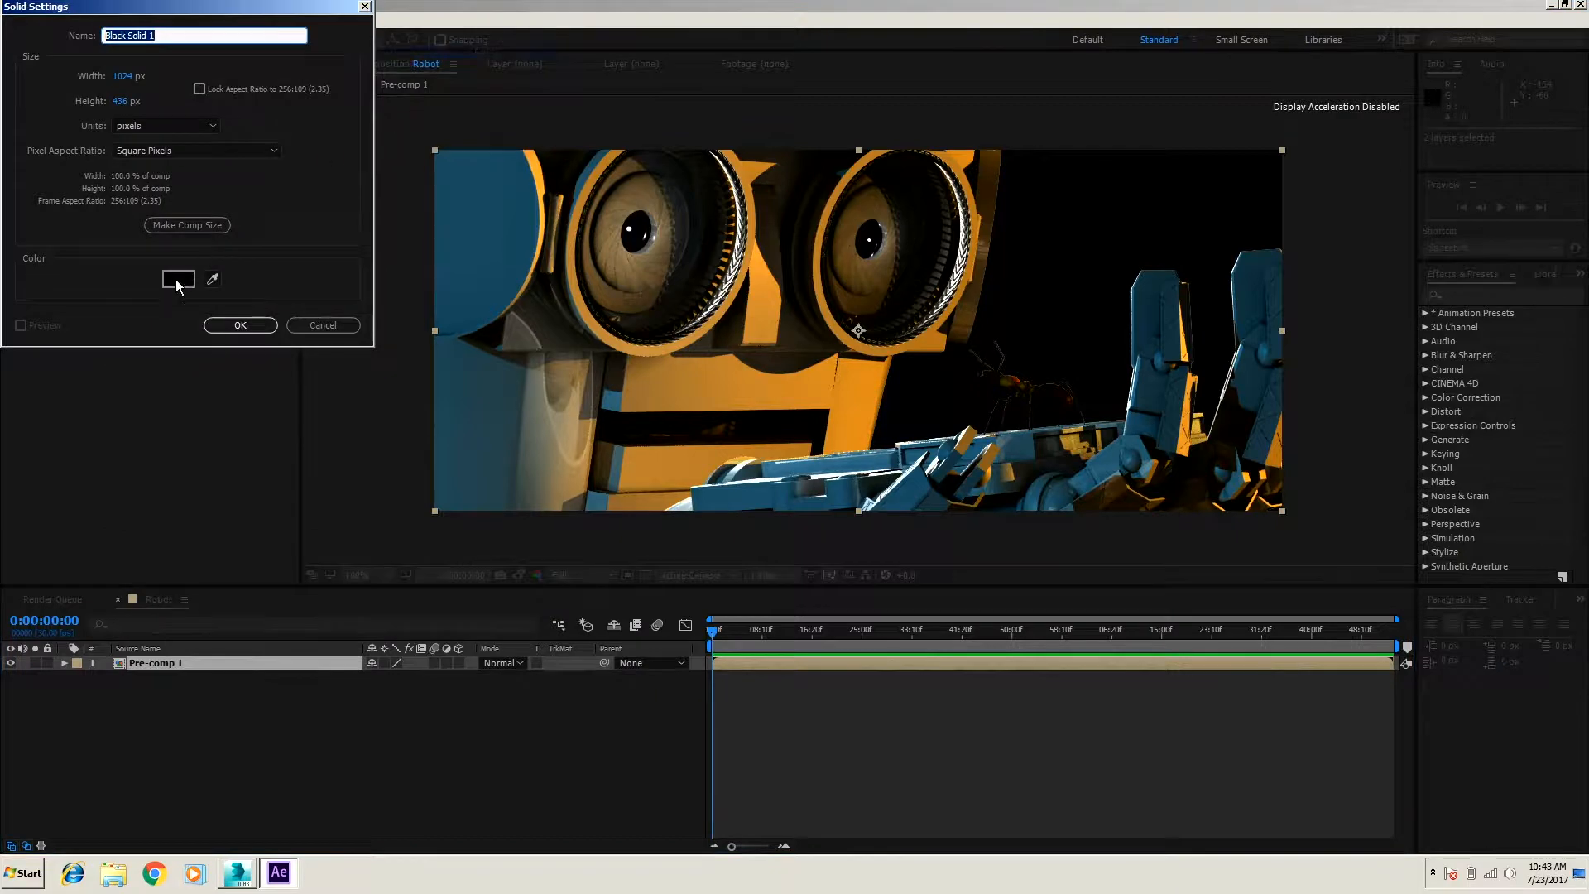
{"action": "left_click", "coordinate": [241, 326]}
{"action": "left_click_drag", "start_coordinate": [178, 663], "coordinate": [174, 687]}
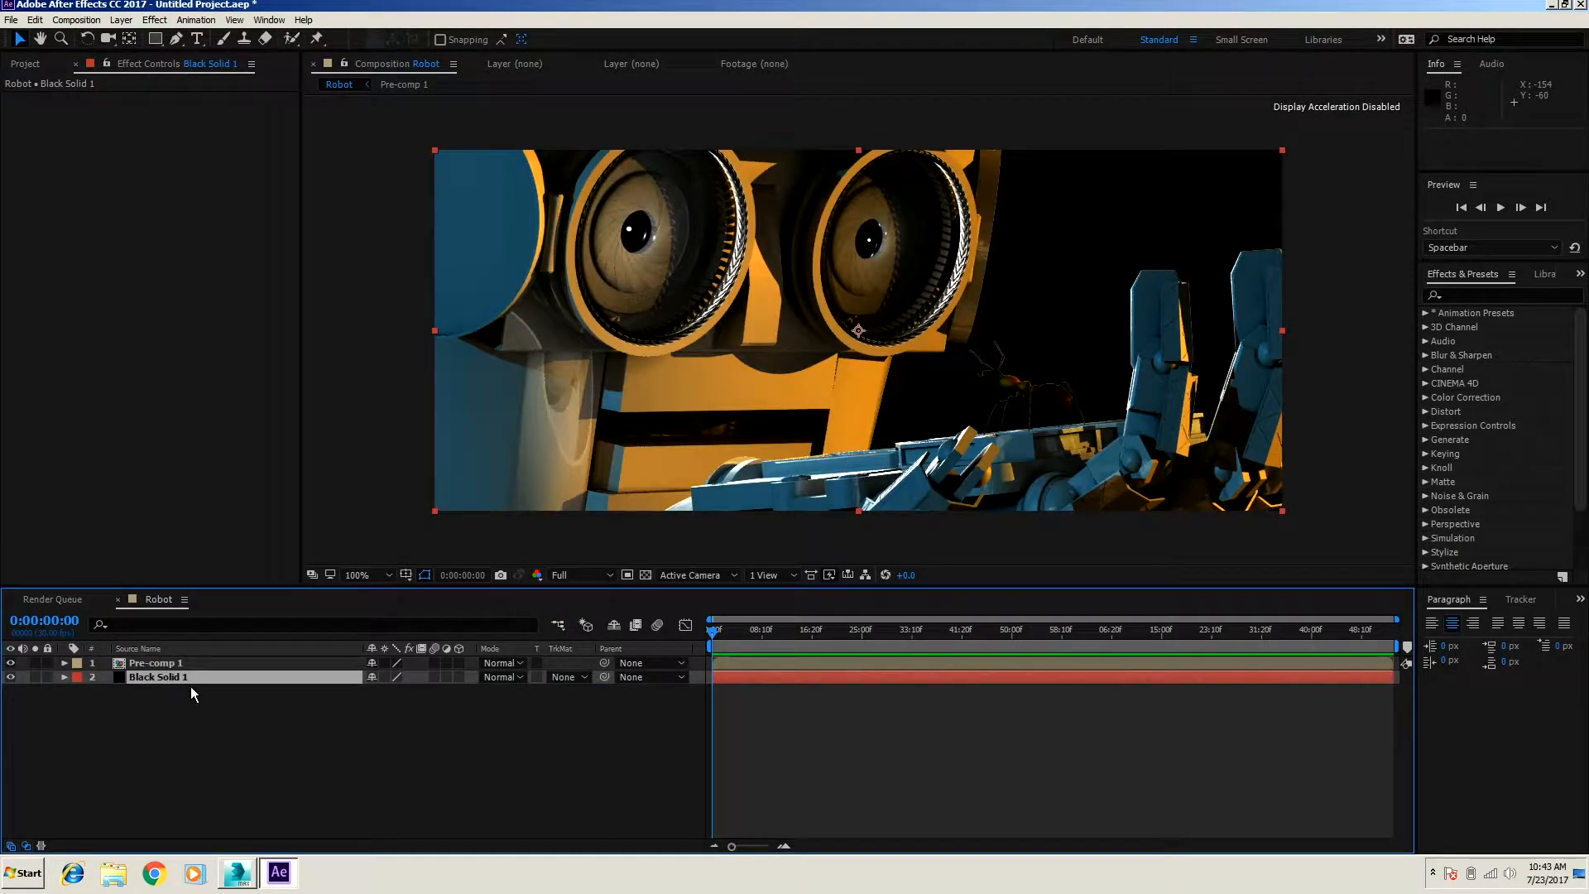
Step: Apply Gradient Ramp to Black Solid 1, sampling the start color from the robot's orange body and the end color from its blue side
{"action": "left_click", "coordinate": [1450, 295]}
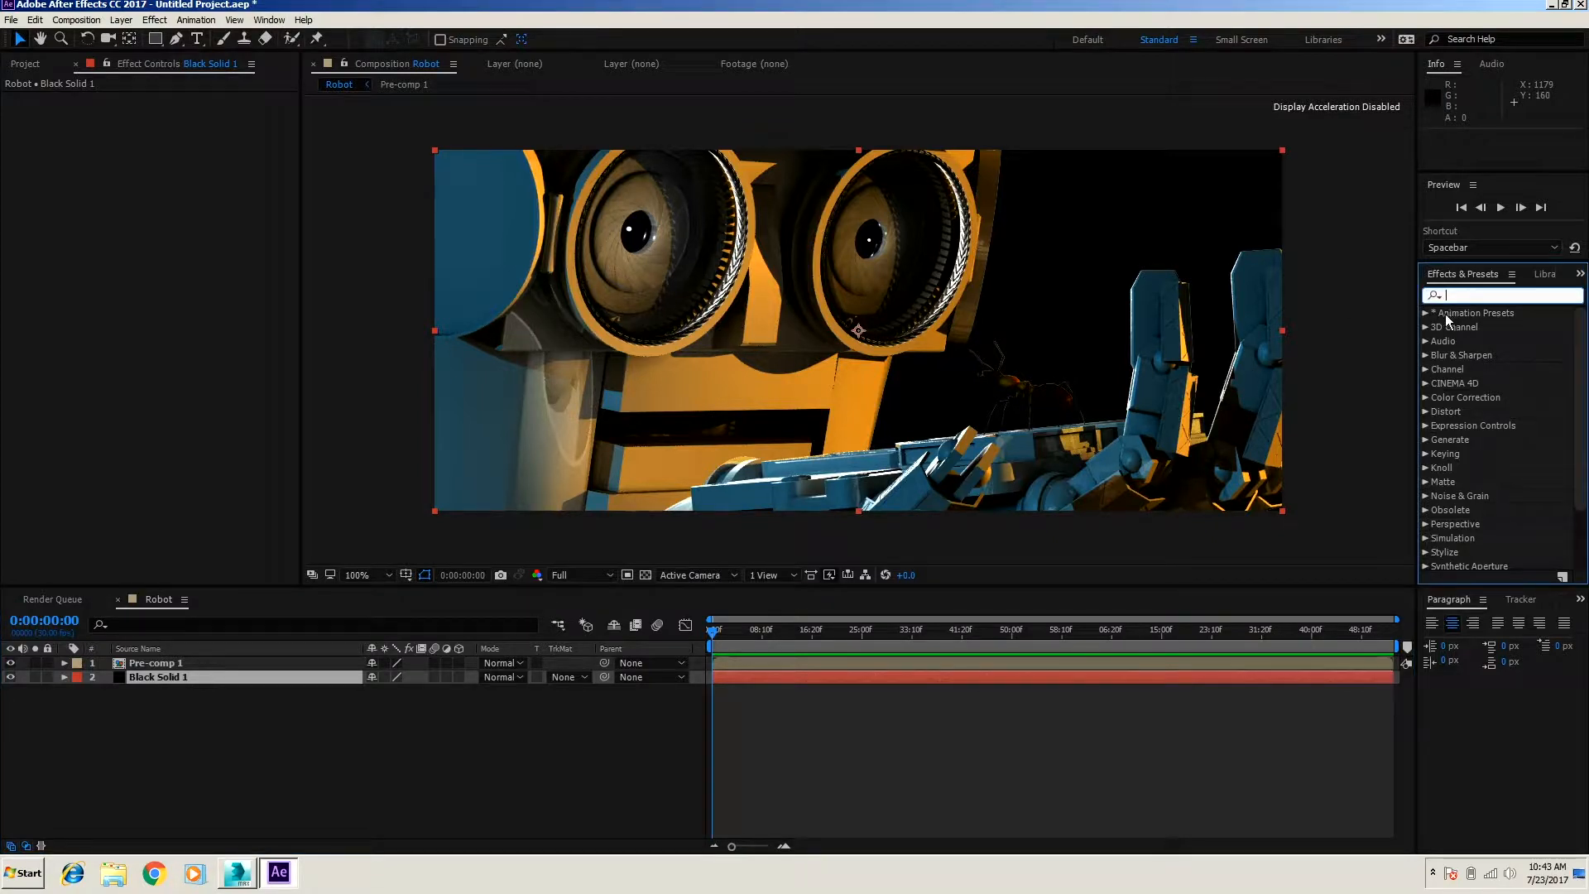
{"action": "type", "text": "gradient"}
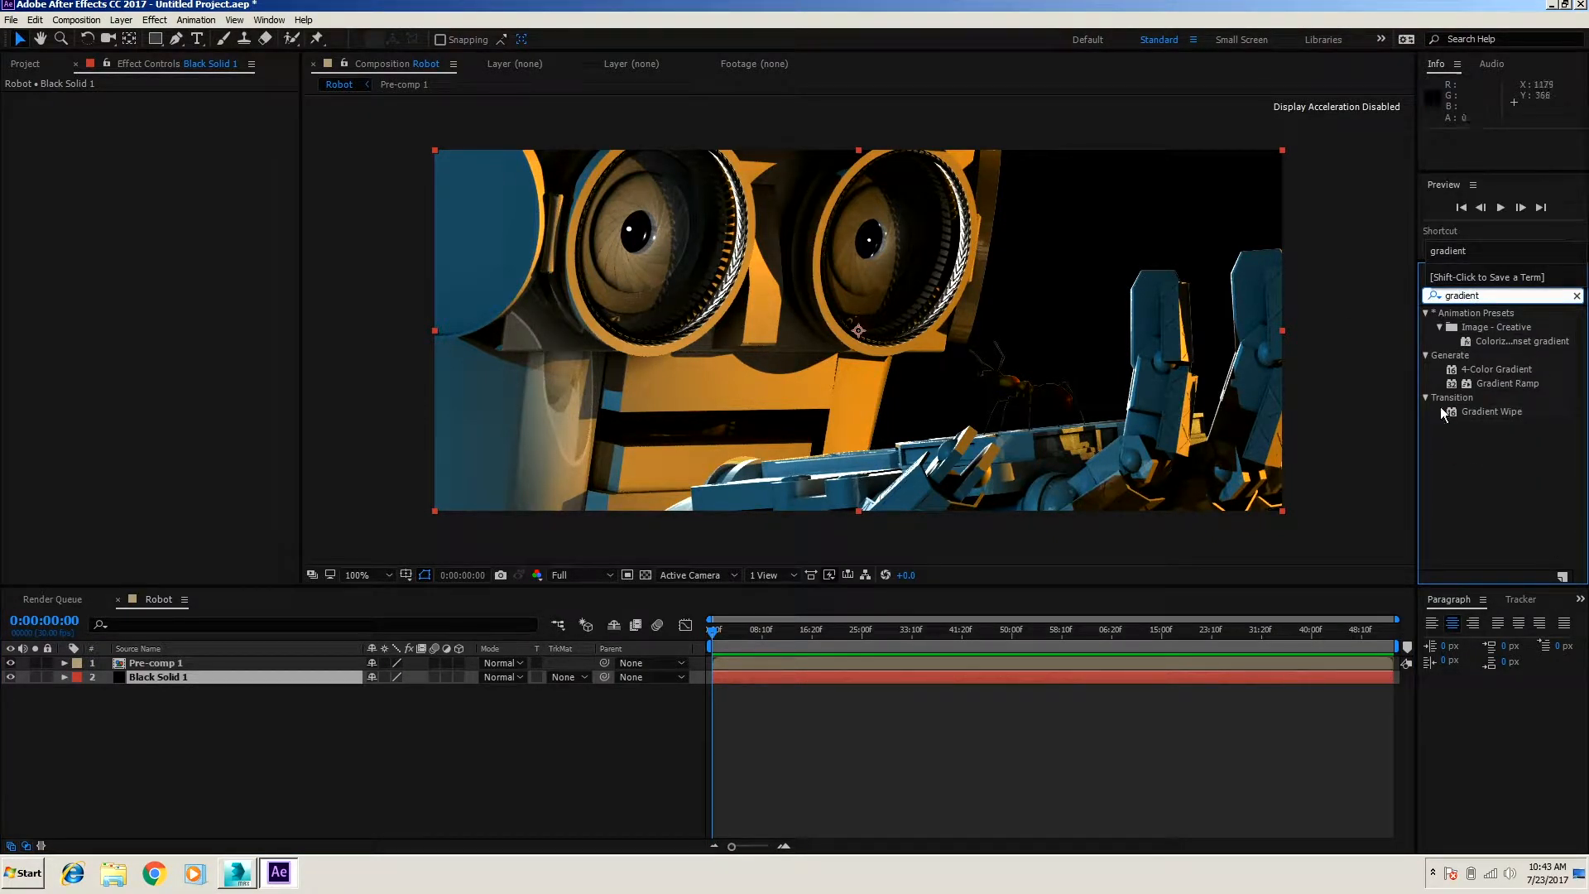
{"action": "left_click_drag", "start_coordinate": [1462, 382], "coordinate": [763, 677]}
{"action": "left_click", "coordinate": [200, 124]}
{"action": "left_click", "coordinate": [871, 390]}
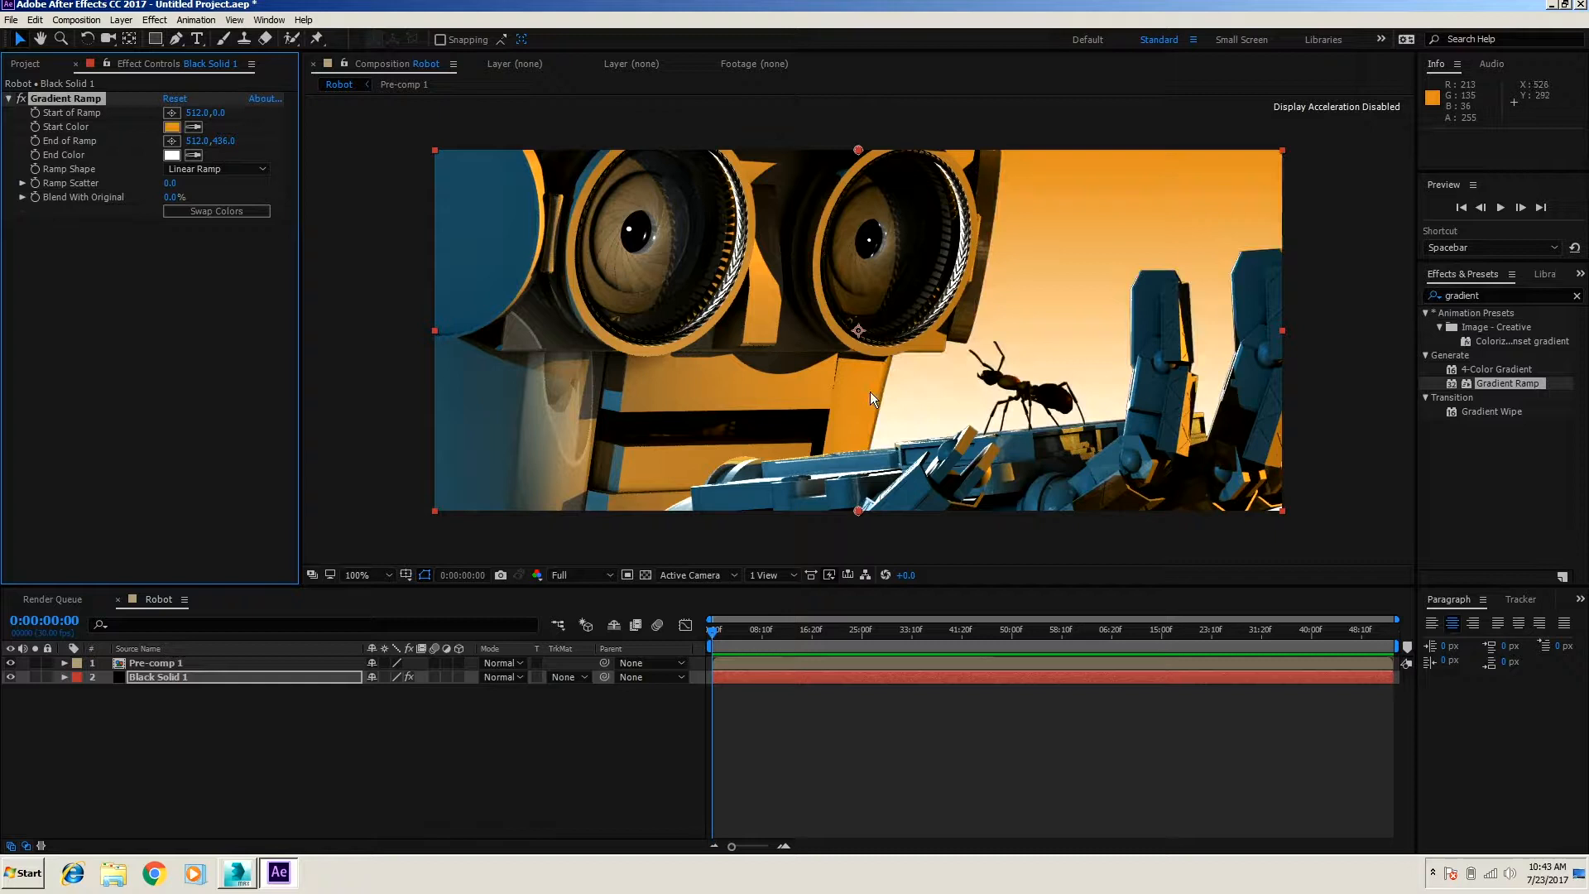
{"action": "left_click", "coordinate": [194, 156]}
{"action": "left_click", "coordinate": [460, 268]}
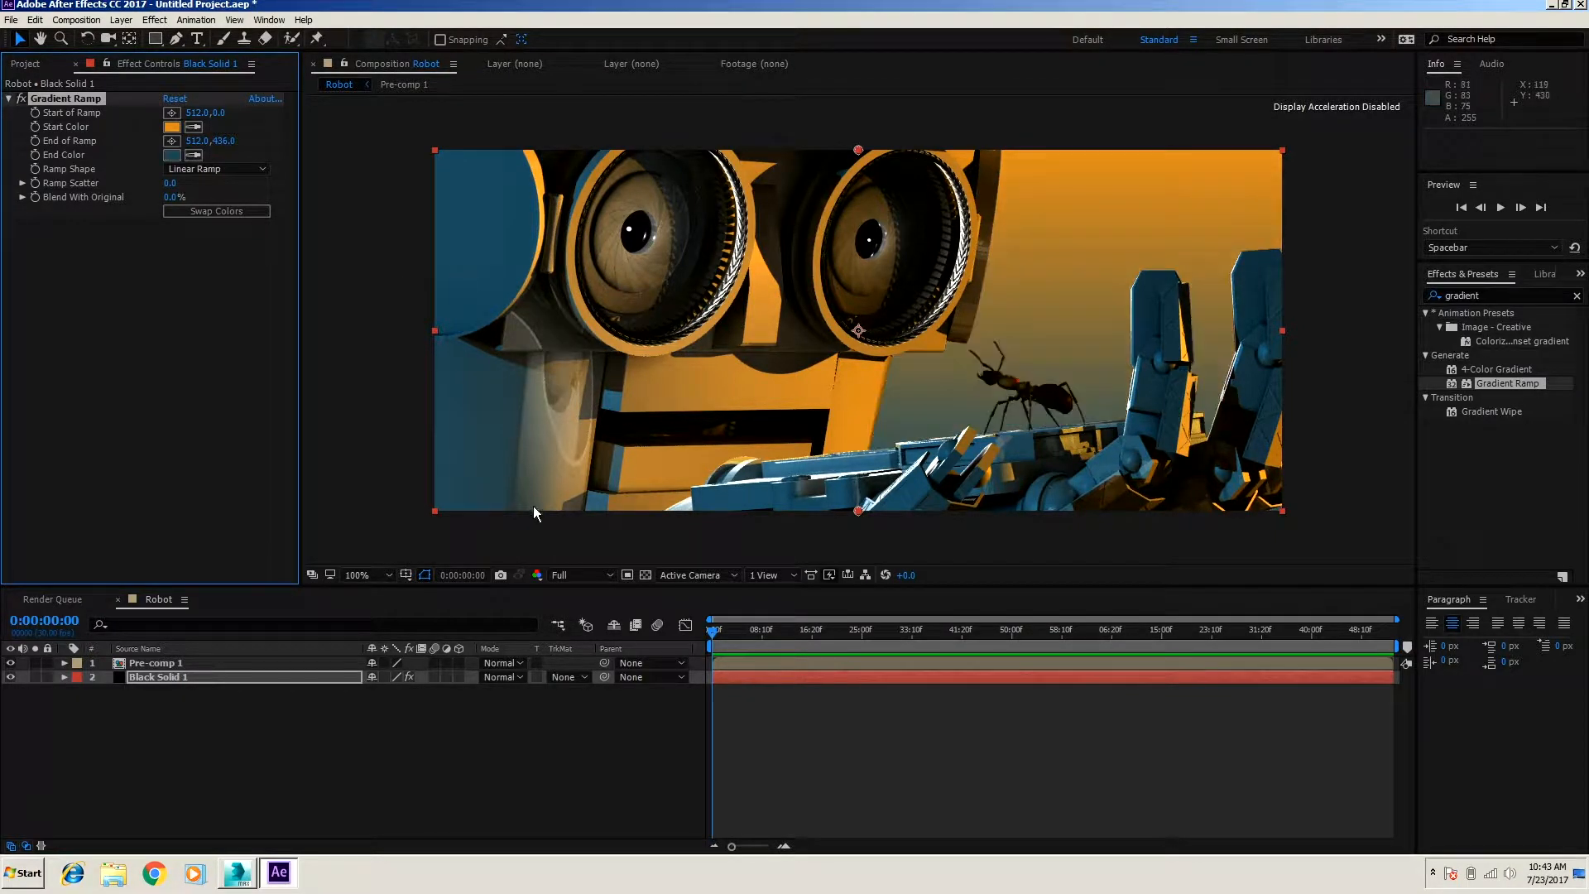
Step: Make the ramp diagonal by placing its start beyond the image's upper-right corner, about 1164, -92, and its end beyond the lower-left, about -216, 568
{"action": "left_click", "coordinate": [364, 575]}
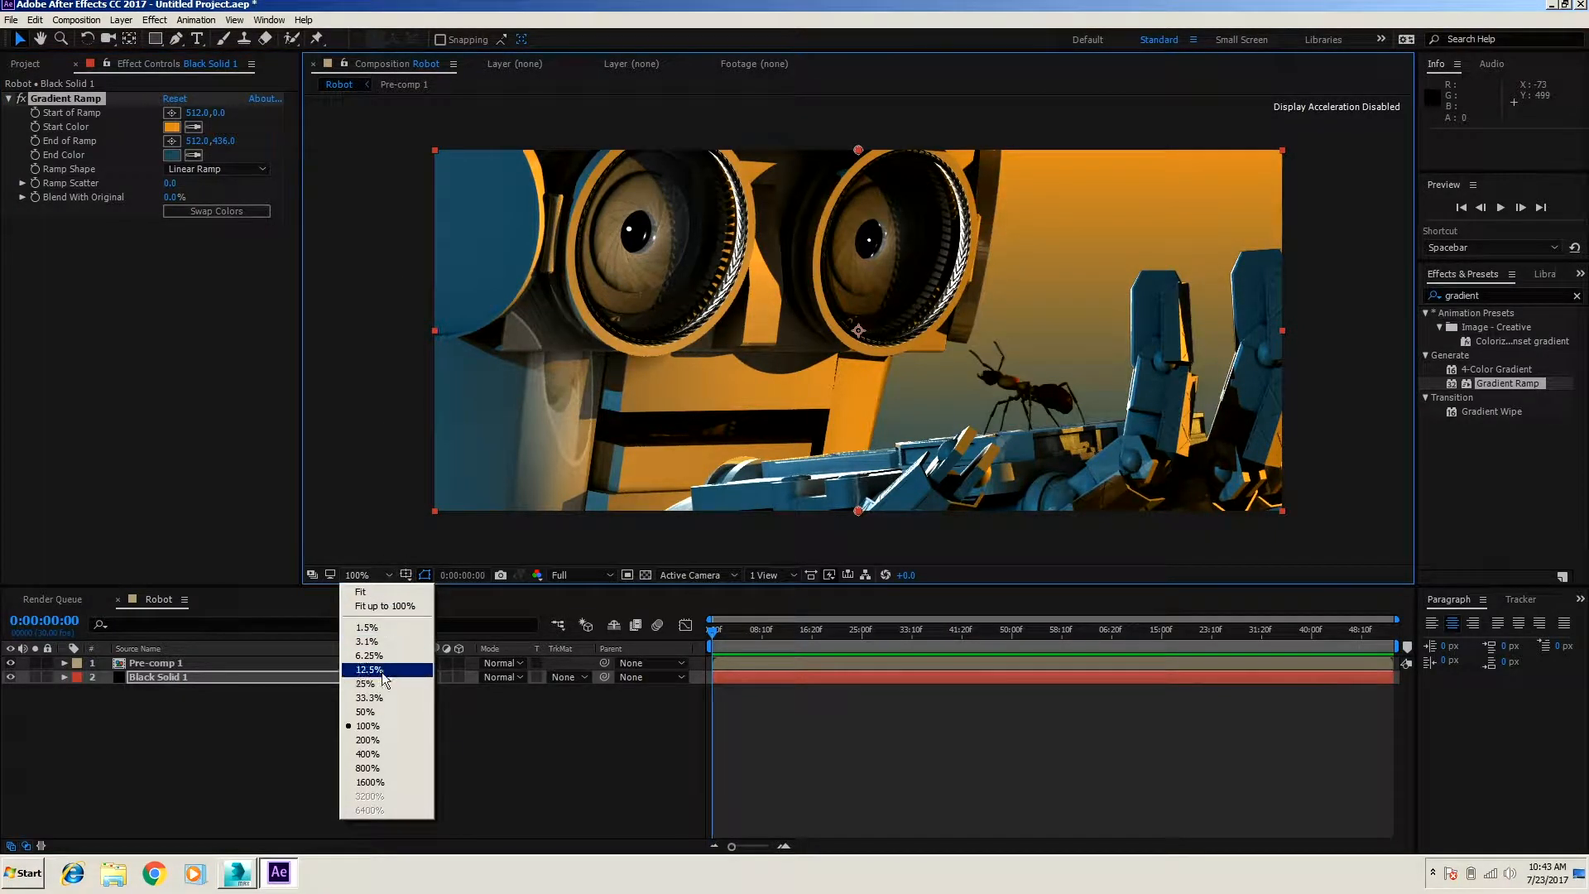
{"action": "left_click", "coordinate": [382, 713]}
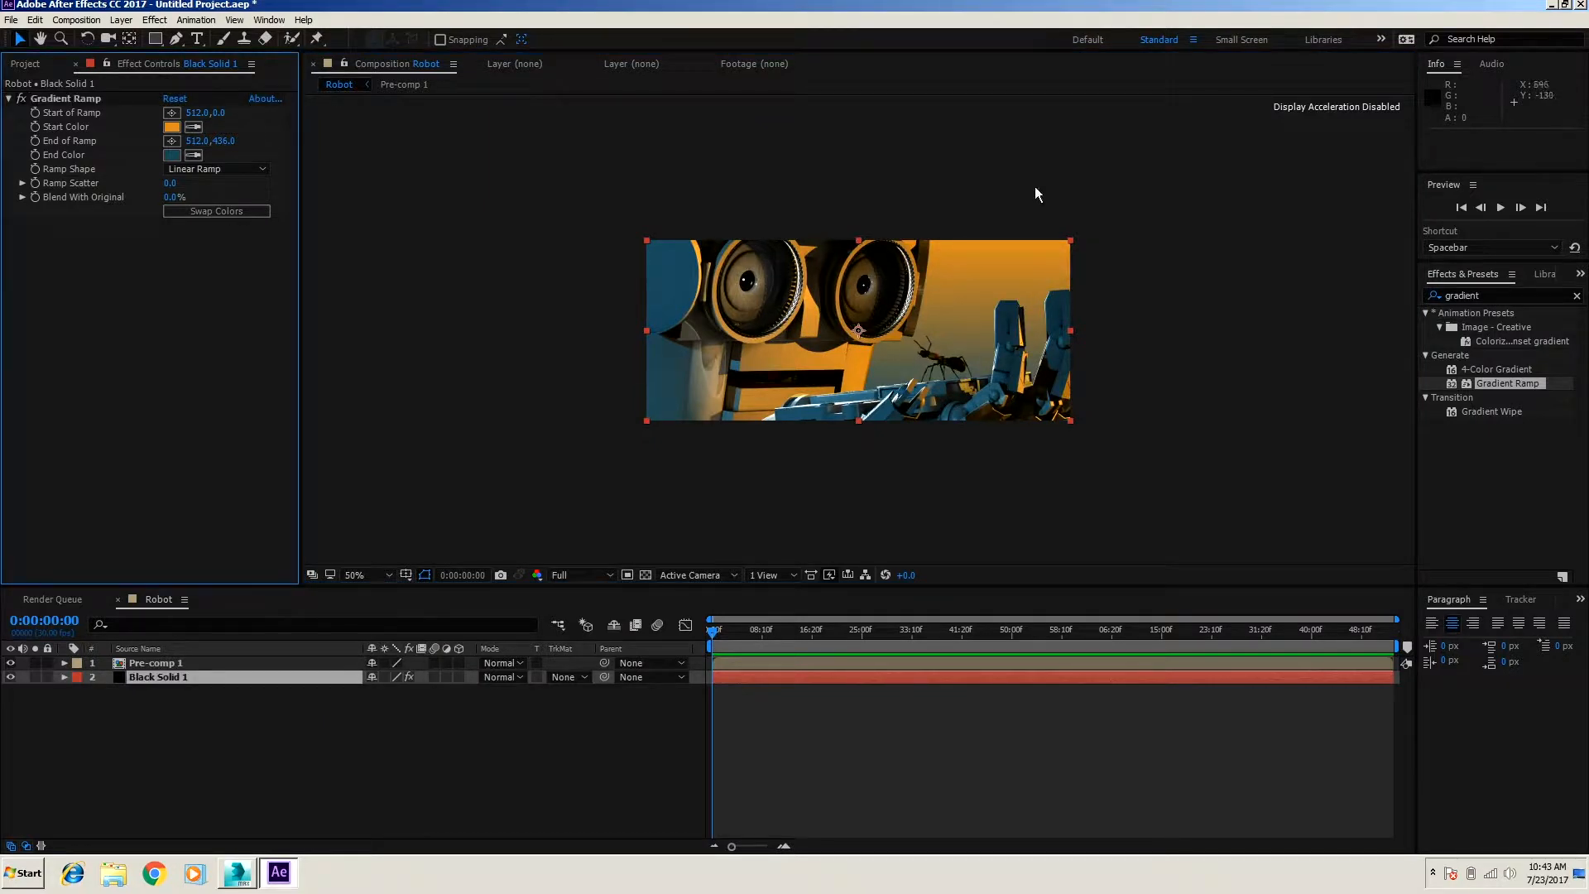
{"action": "left_click", "coordinate": [171, 112]}
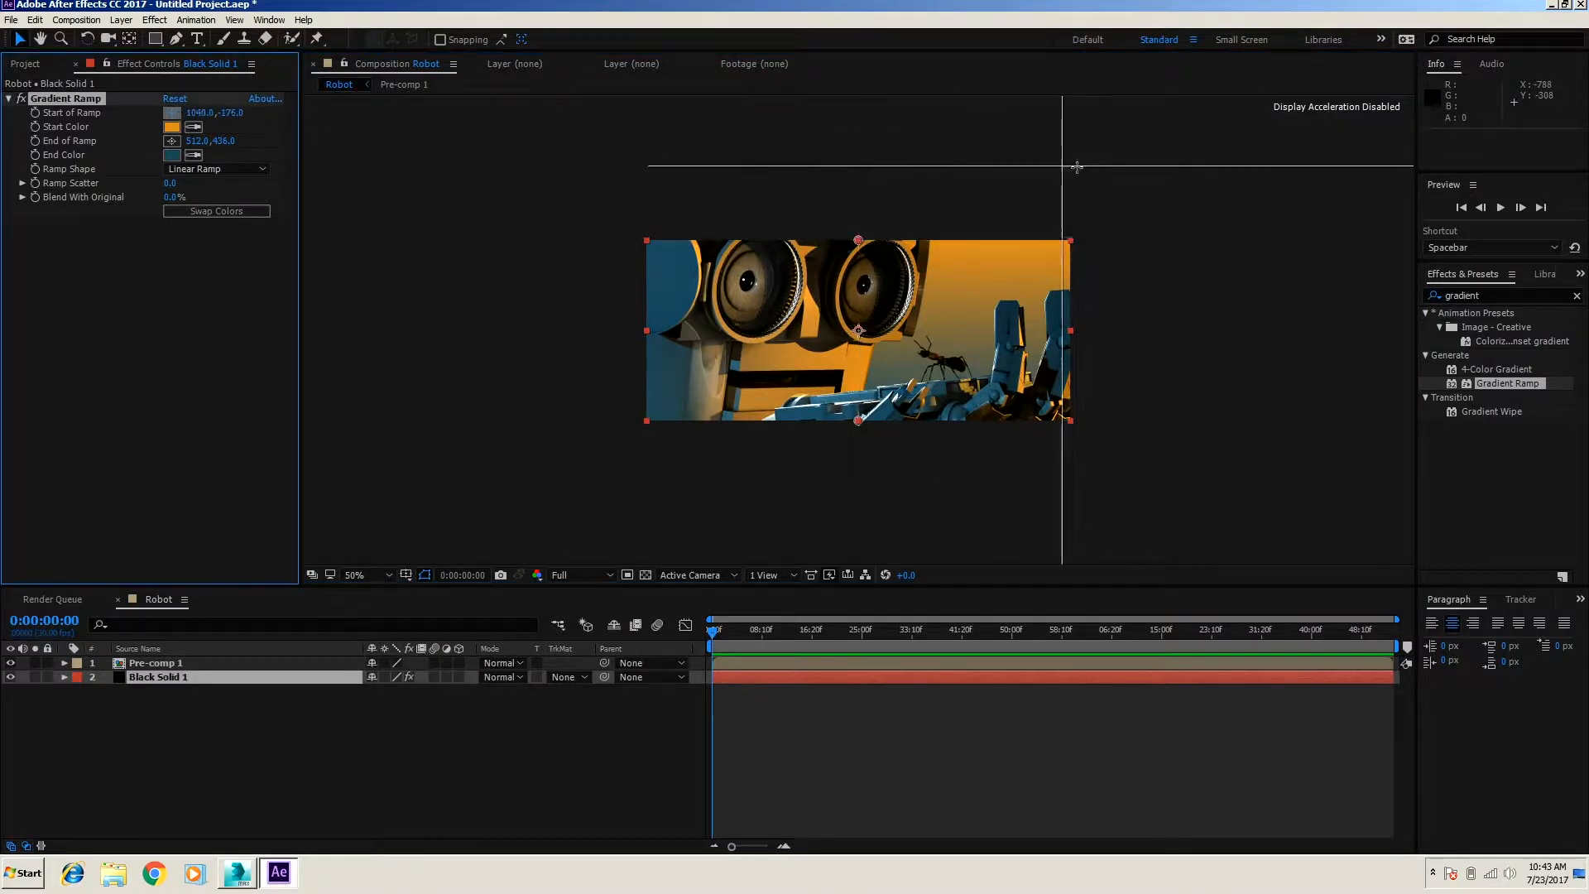
{"action": "left_click", "coordinate": [1112, 206]}
{"action": "left_click", "coordinate": [171, 141]}
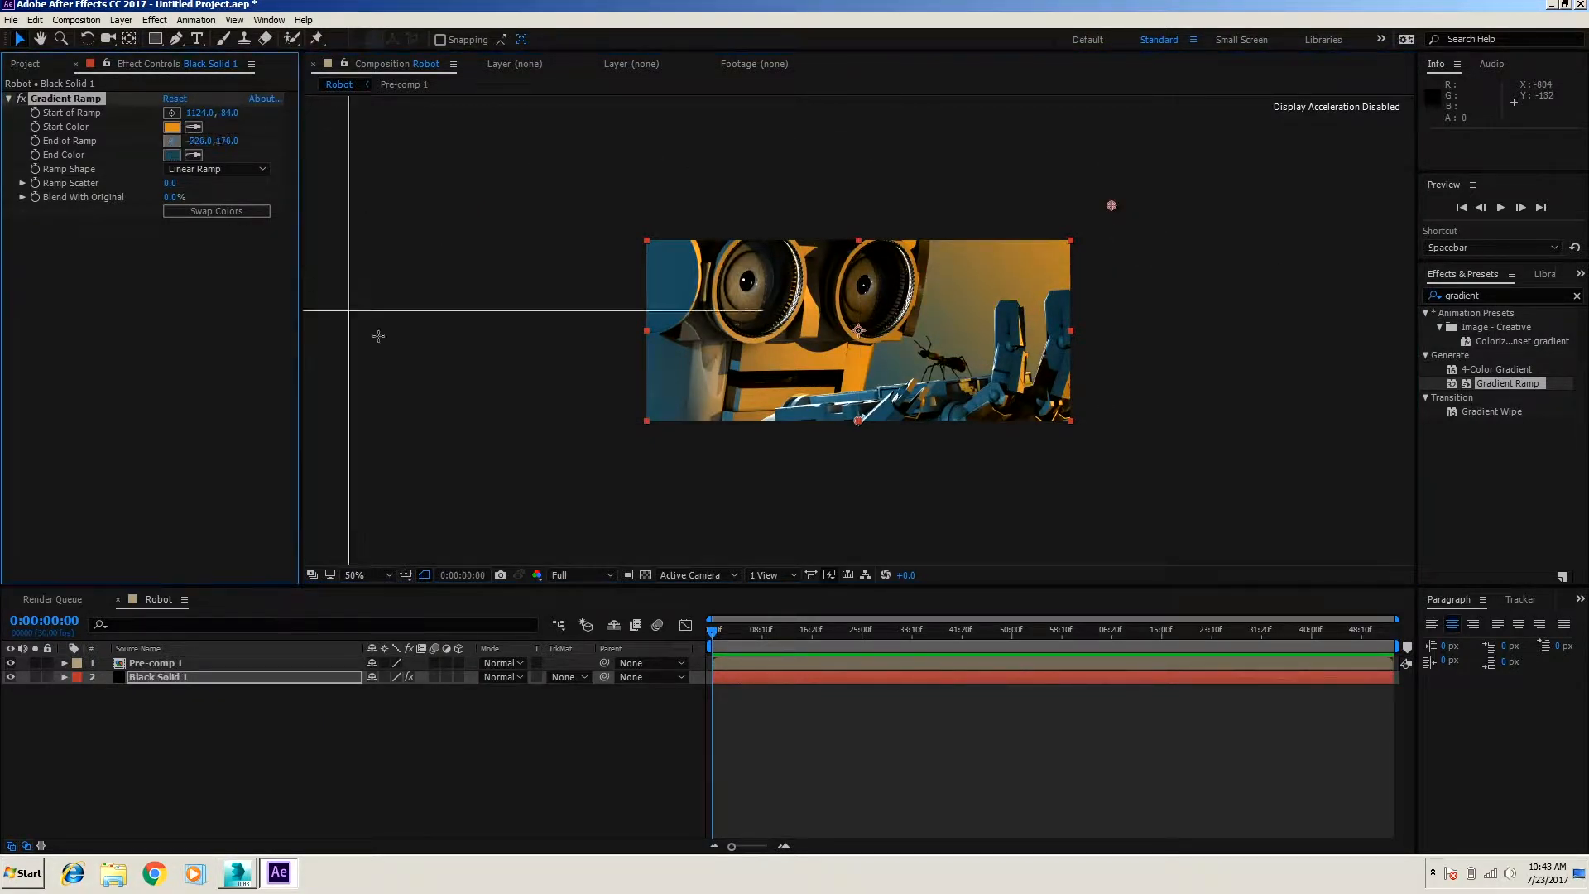
{"action": "left_click", "coordinate": [569, 461]}
{"action": "left_click_drag", "start_coordinate": [569, 461], "coordinate": [557, 475]}
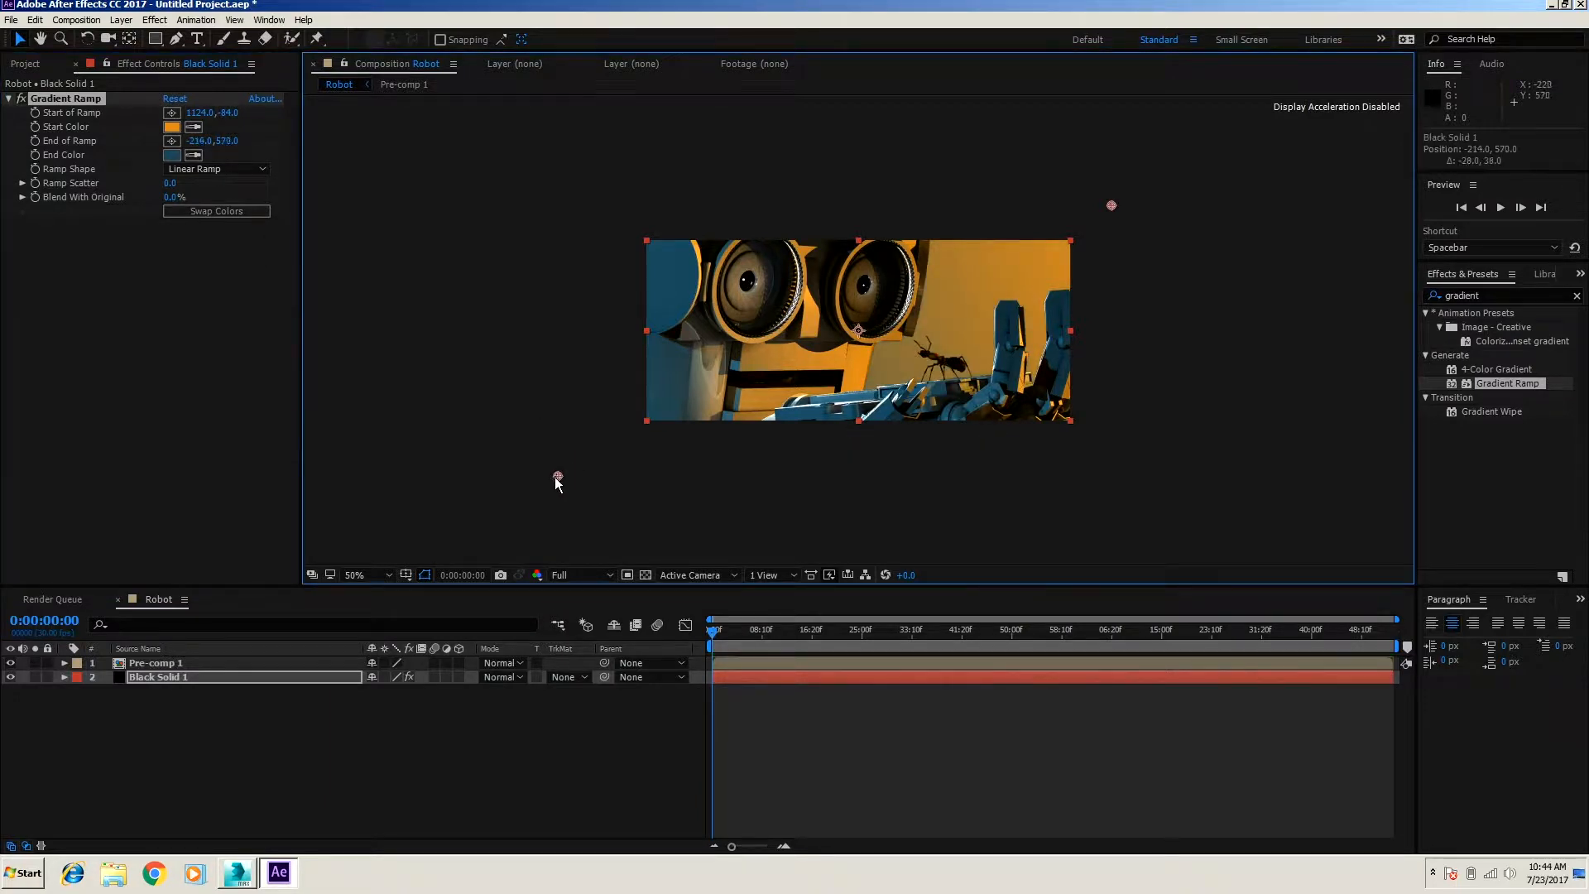
{"action": "left_click_drag", "start_coordinate": [1112, 206], "coordinate": [1117, 203]}
{"action": "left_click", "coordinate": [319, 741]}
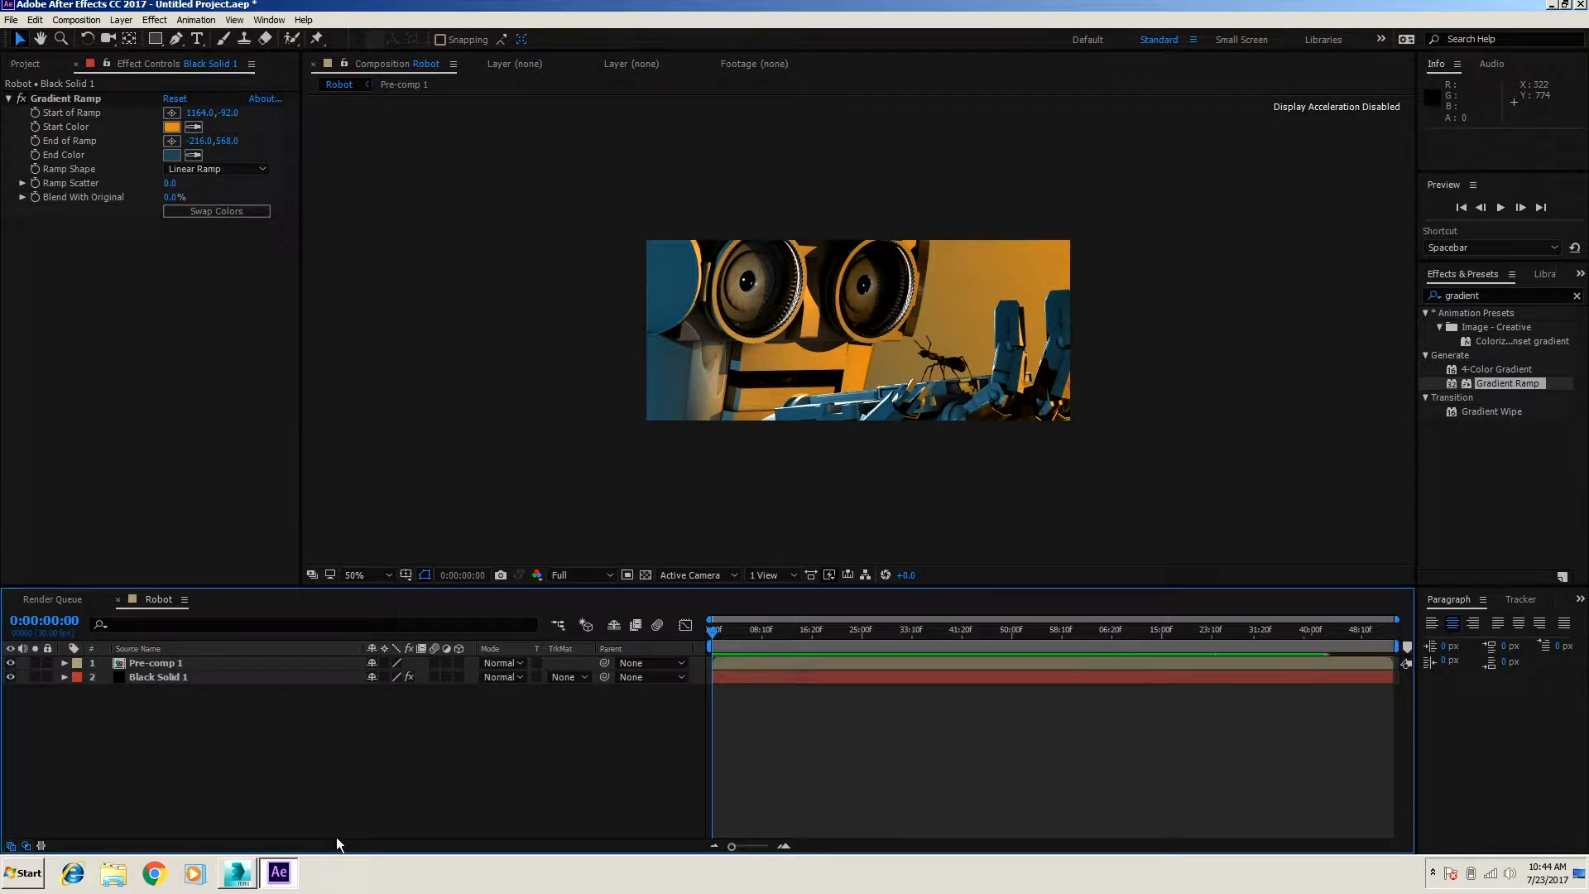
{"action": "left_click", "coordinate": [364, 575]}
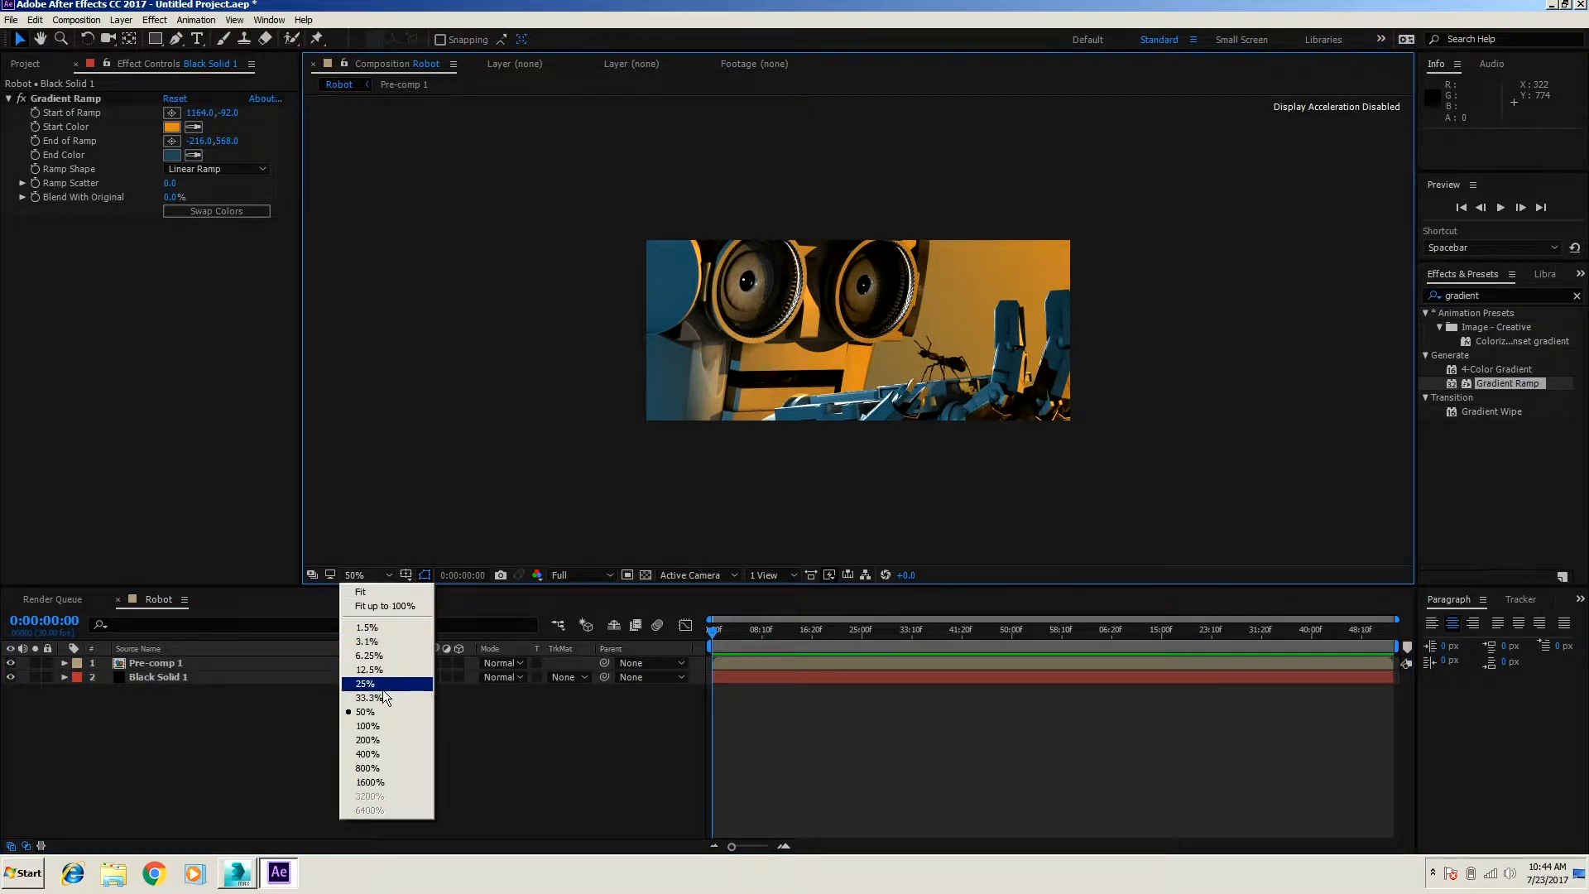
{"action": "left_click", "coordinate": [382, 726]}
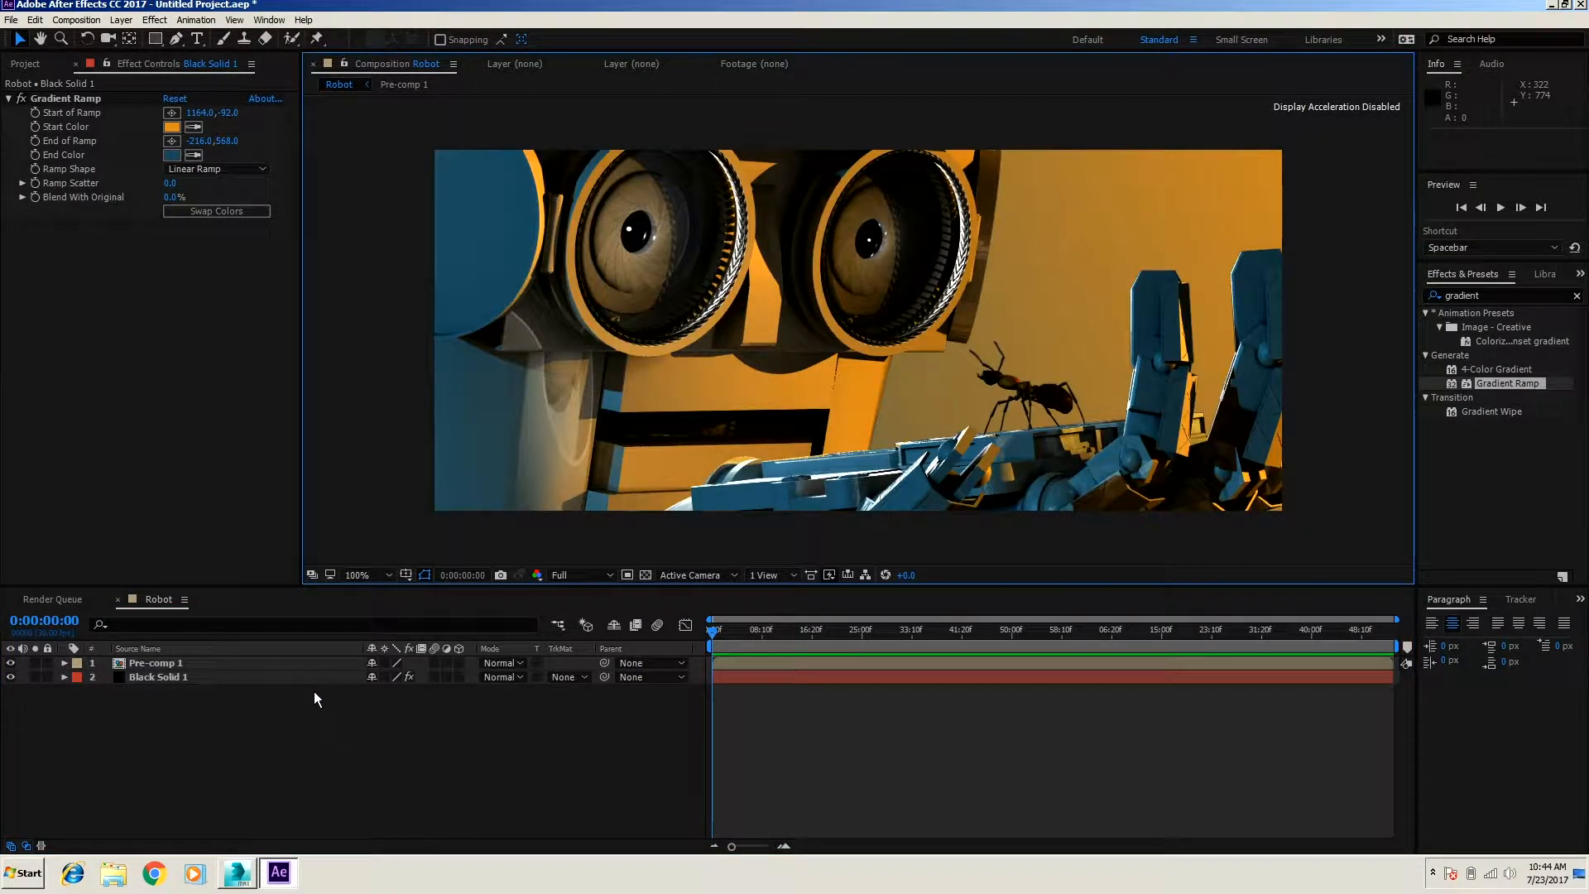
Step: Create a second black solid, Black Solid 2, above the other layers and apply the Lens Flare effect to it
{"action": "left_click", "coordinate": [119, 20]}
{"action": "mouse_move", "coordinate": [132, 38]}
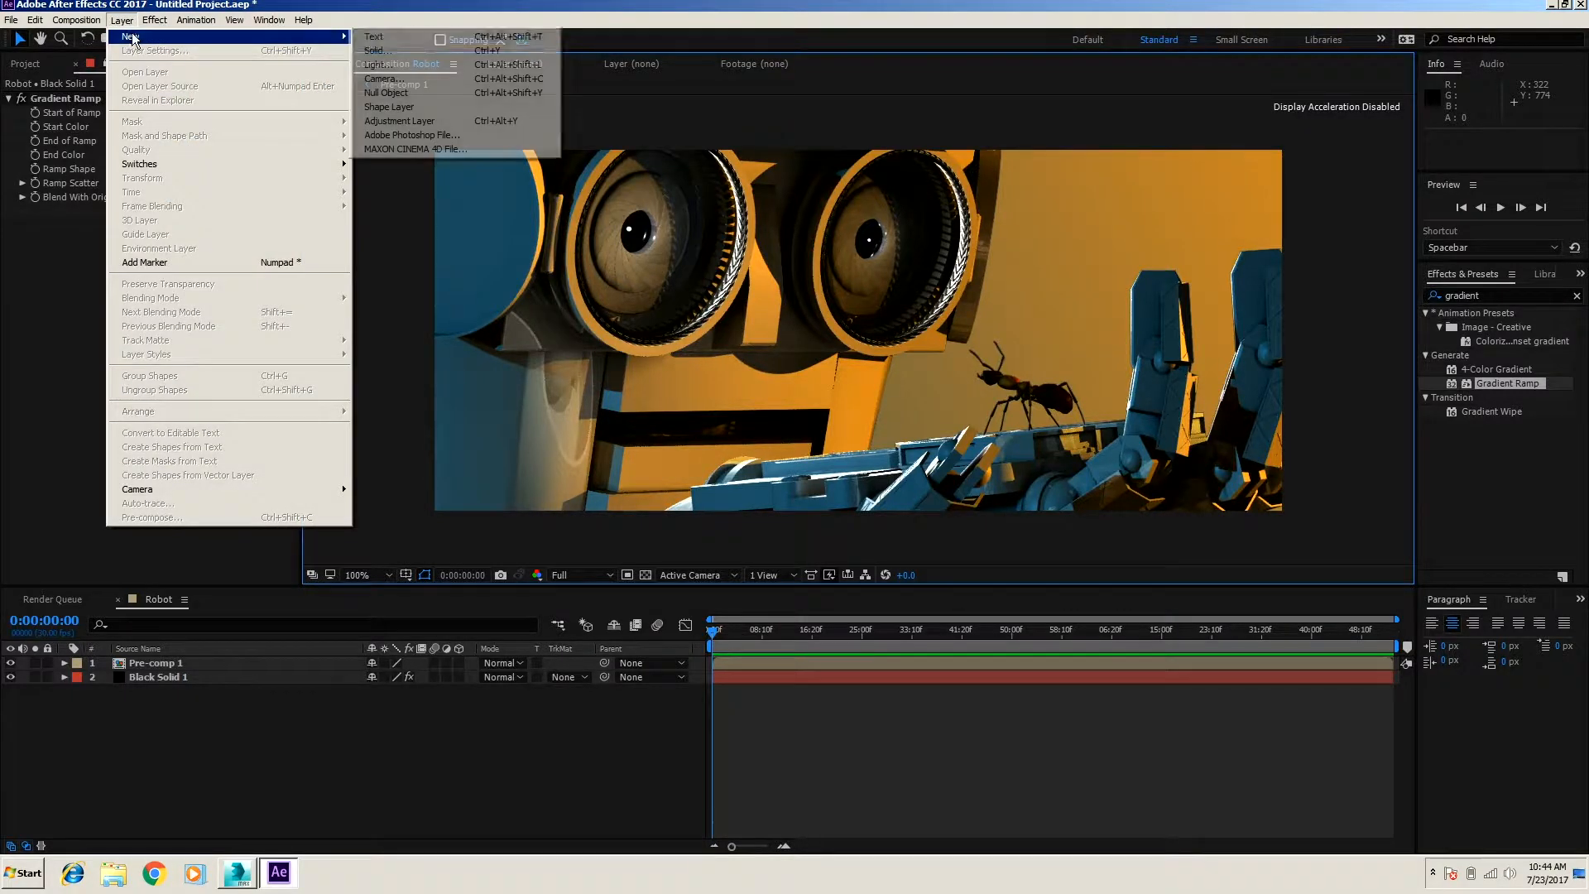
{"action": "left_click", "coordinate": [382, 53]}
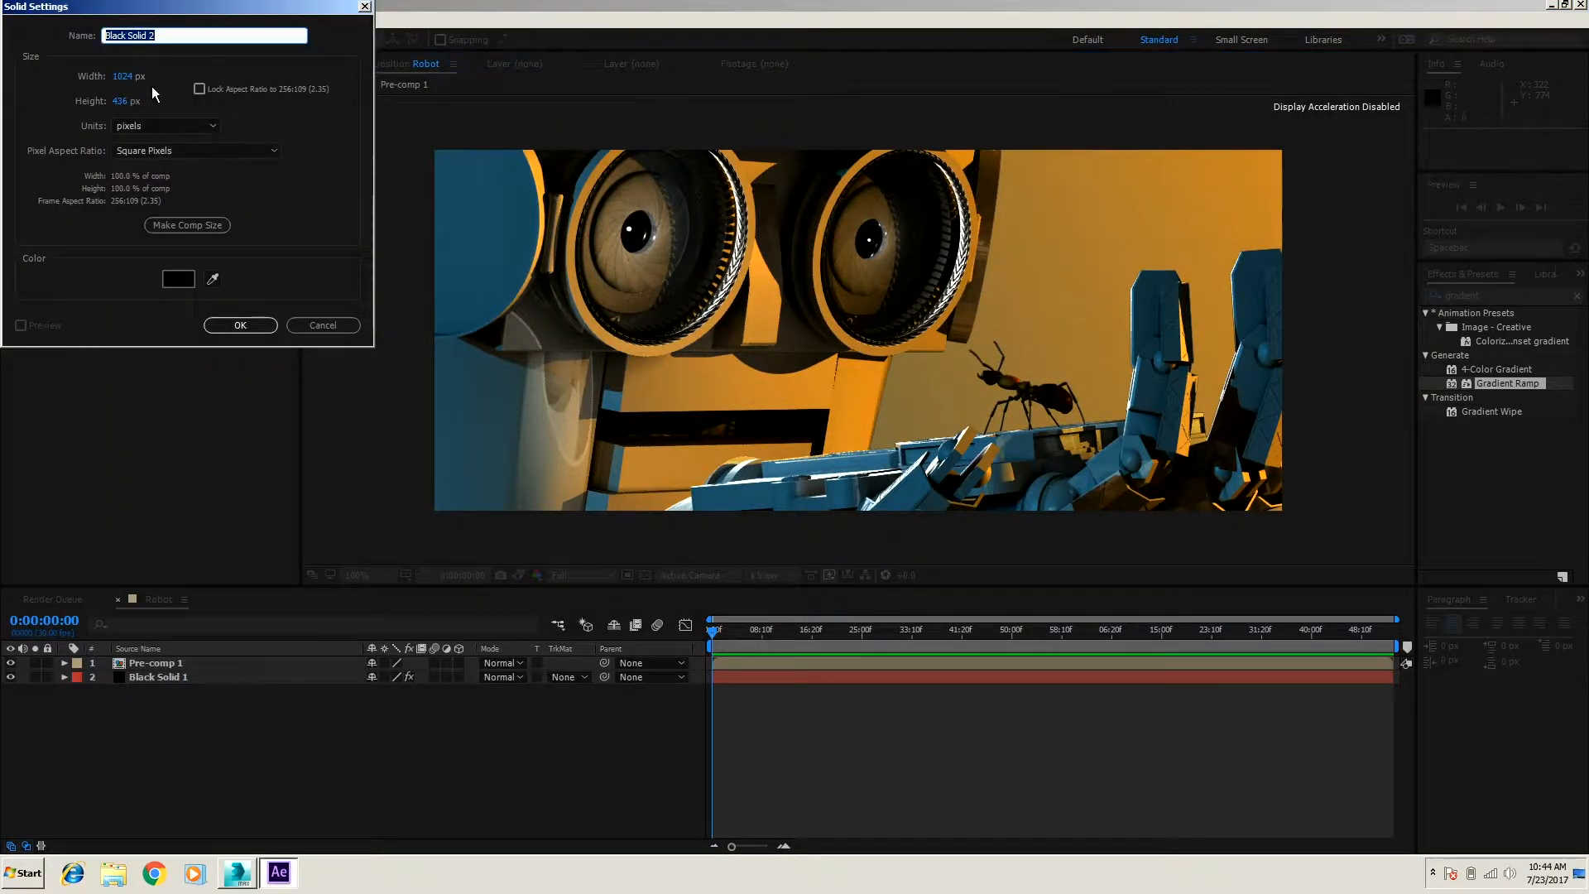
{"action": "left_click", "coordinate": [240, 326]}
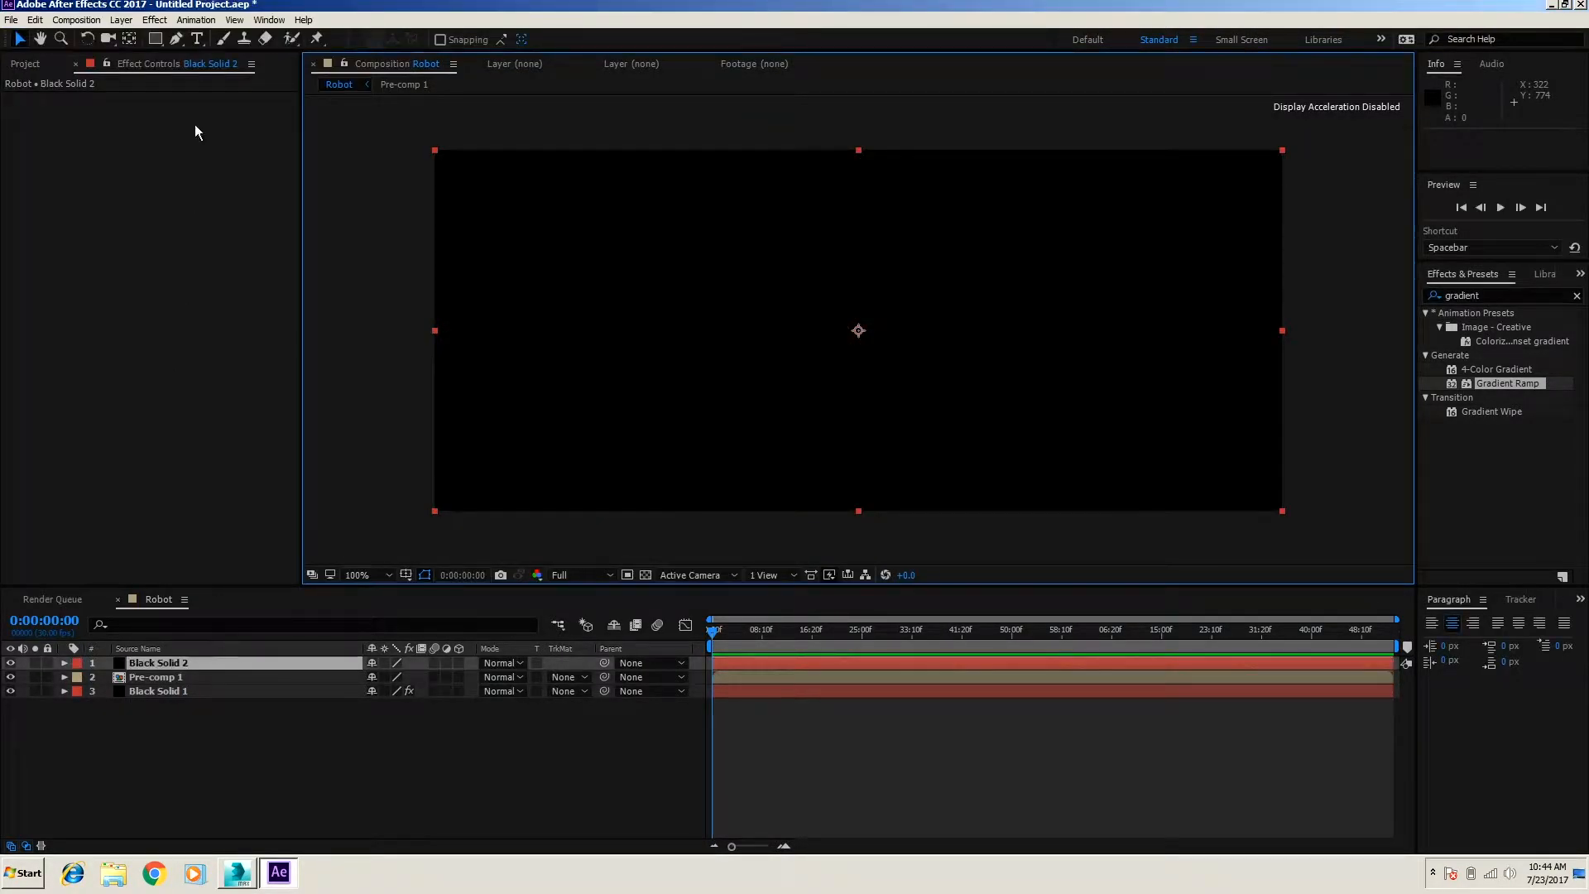
{"action": "left_click_drag", "start_coordinate": [1500, 294], "coordinate": [1393, 292]}
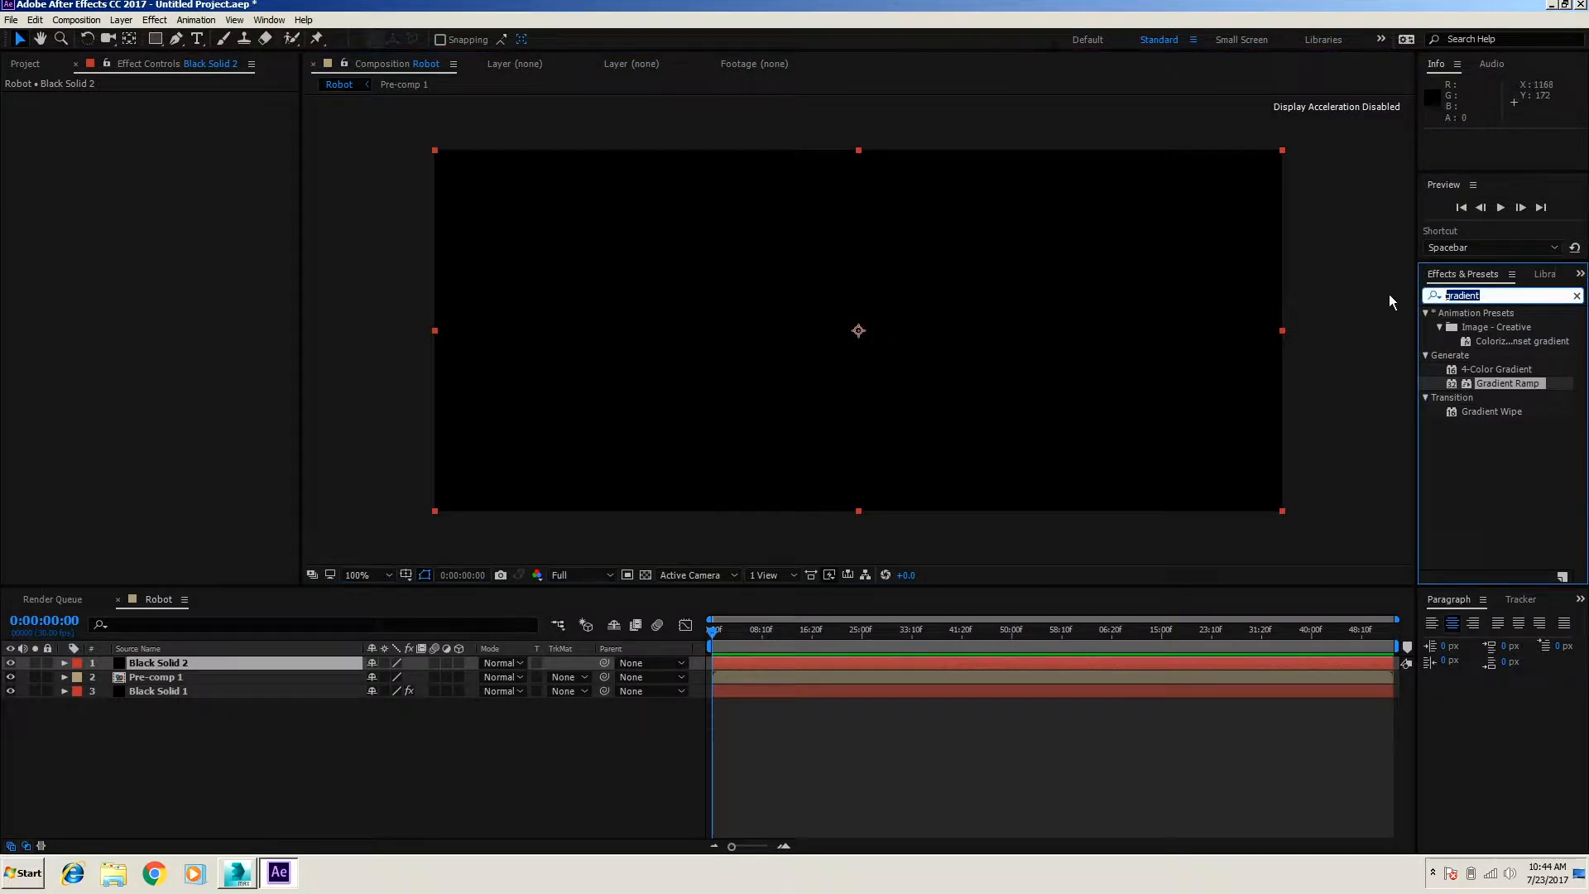
{"action": "type", "text": "lens"}
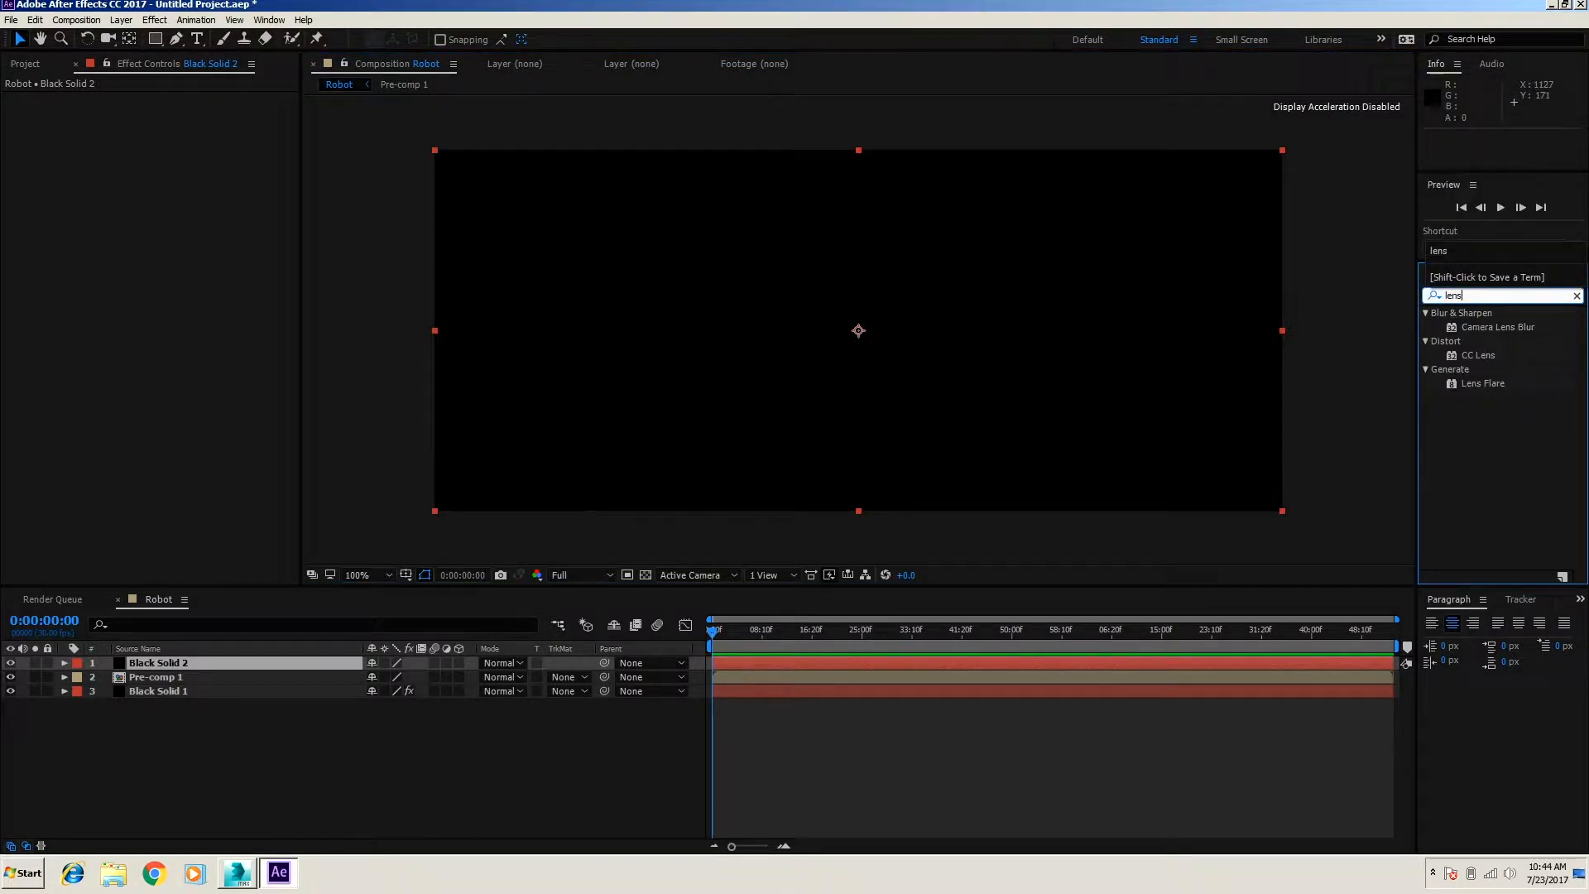
{"action": "left_click_drag", "start_coordinate": [1480, 384], "coordinate": [782, 664]}
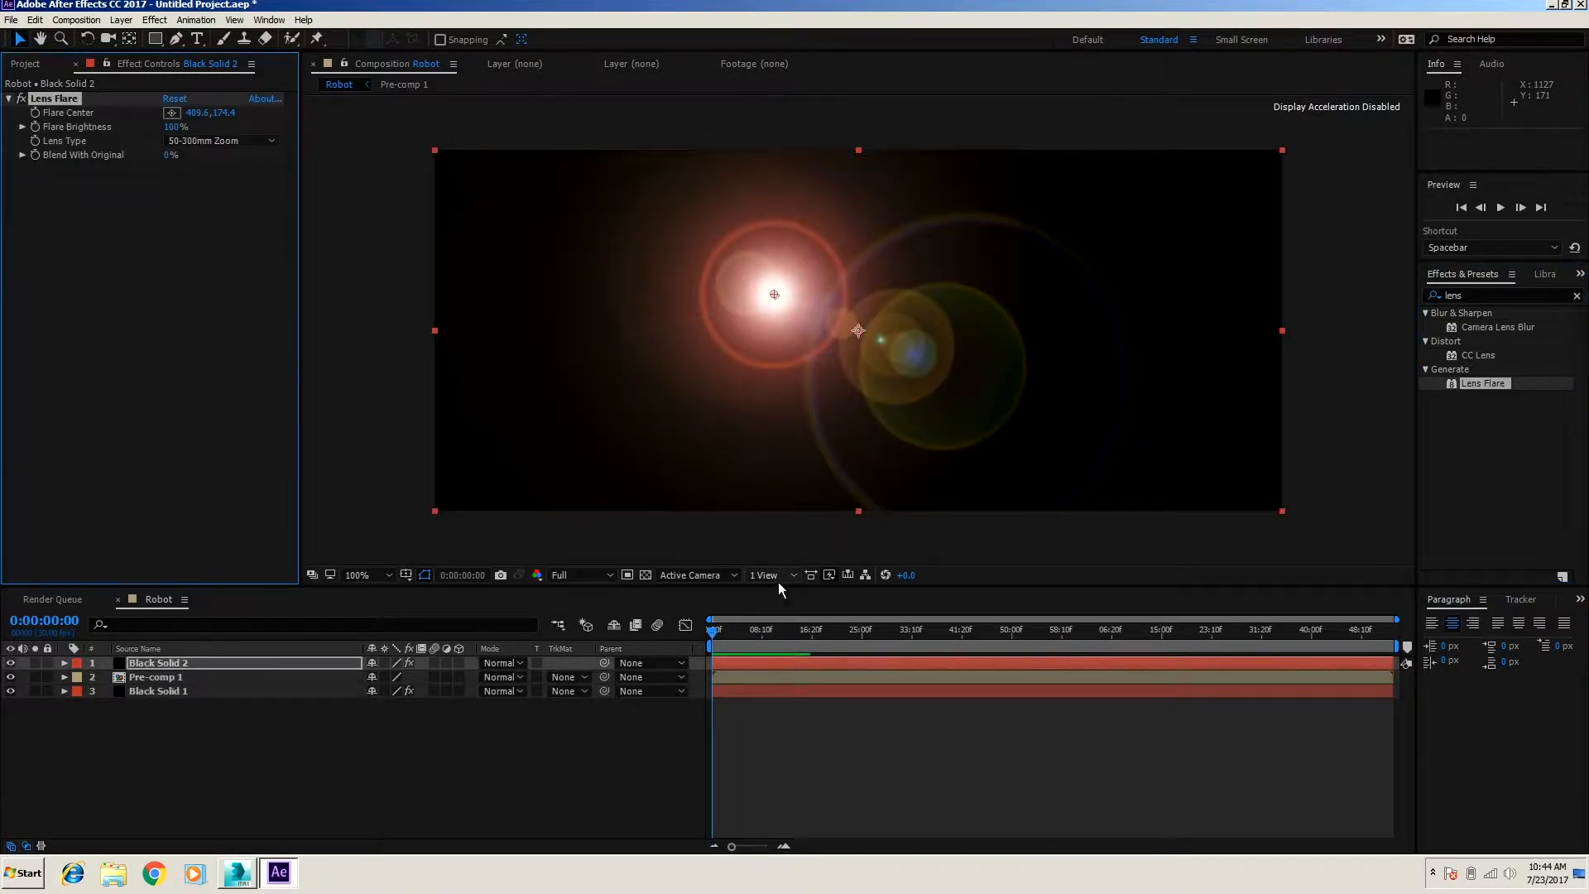
Step: Set the flare's lens type to 105mm Prime and move its center to the image's upper right, about 843.6, 107.4
{"action": "left_click", "coordinate": [197, 139]}
{"action": "left_click", "coordinate": [206, 184]}
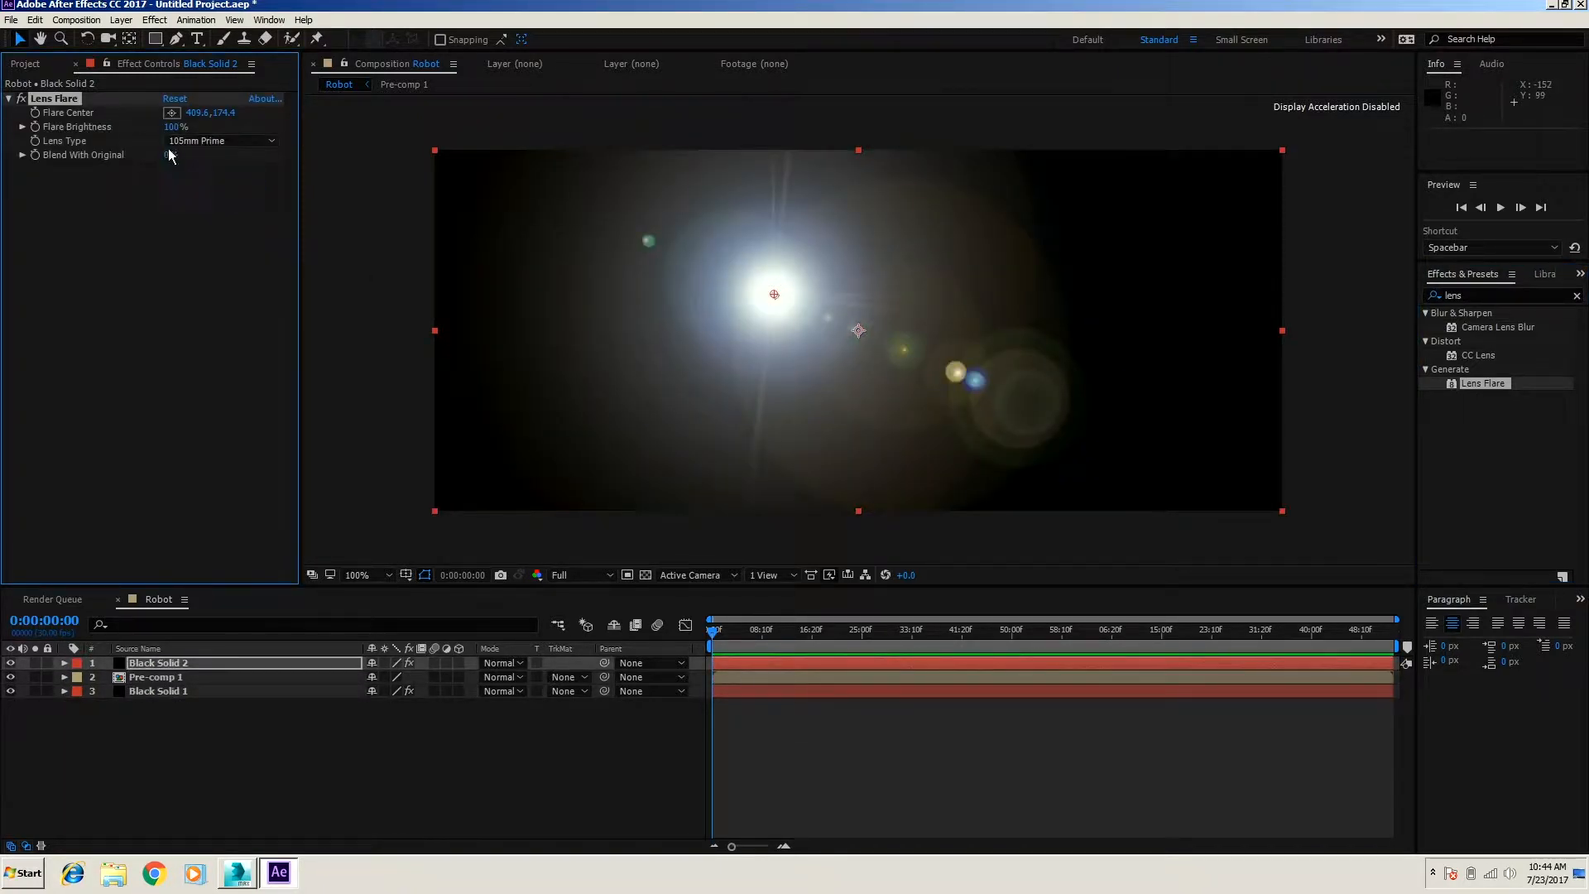
{"action": "left_click_drag", "start_coordinate": [774, 294], "coordinate": [1129, 240]}
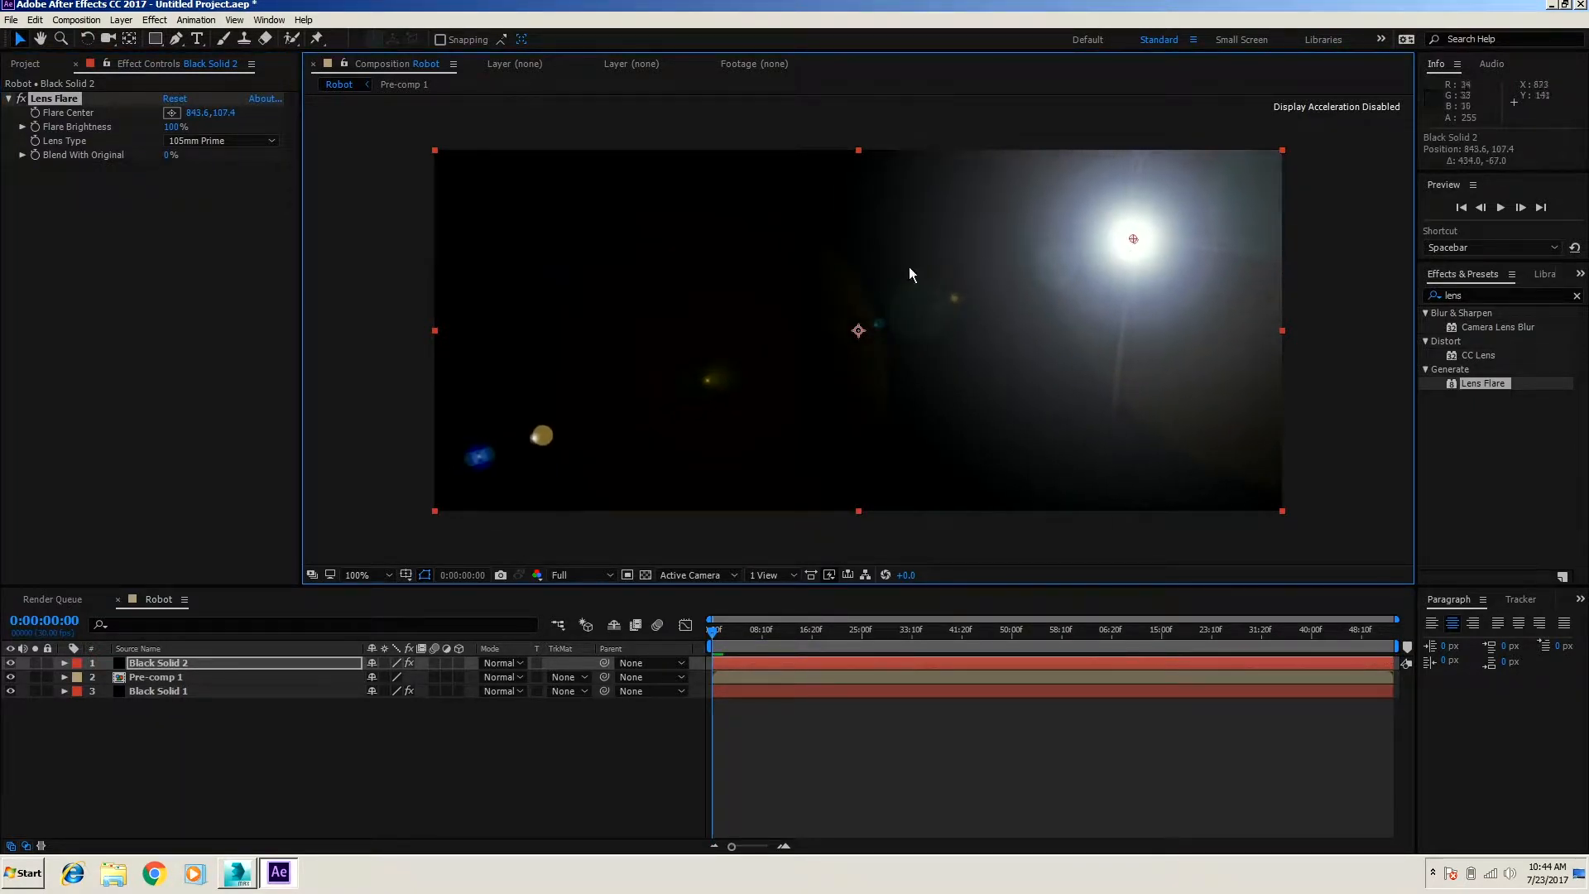
Step: Add the Hue/Saturation effect to the Black Solid 2 lens flare layer and enable Colorize
{"action": "left_click", "coordinate": [202, 308]}
{"action": "left_click", "coordinate": [155, 20]}
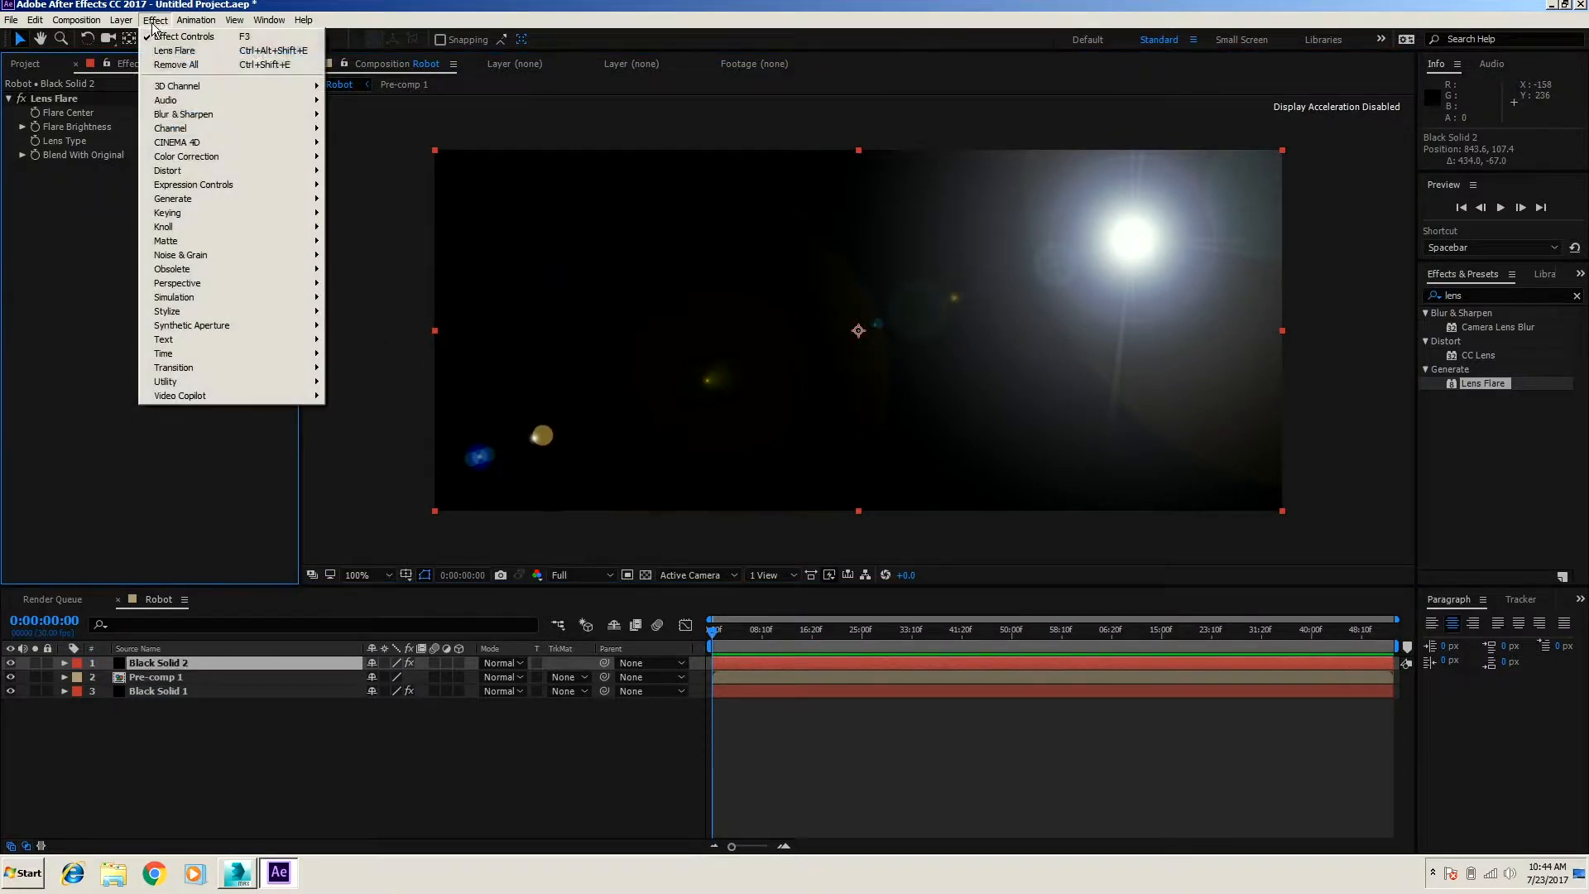
{"action": "mouse_move", "coordinate": [190, 156]}
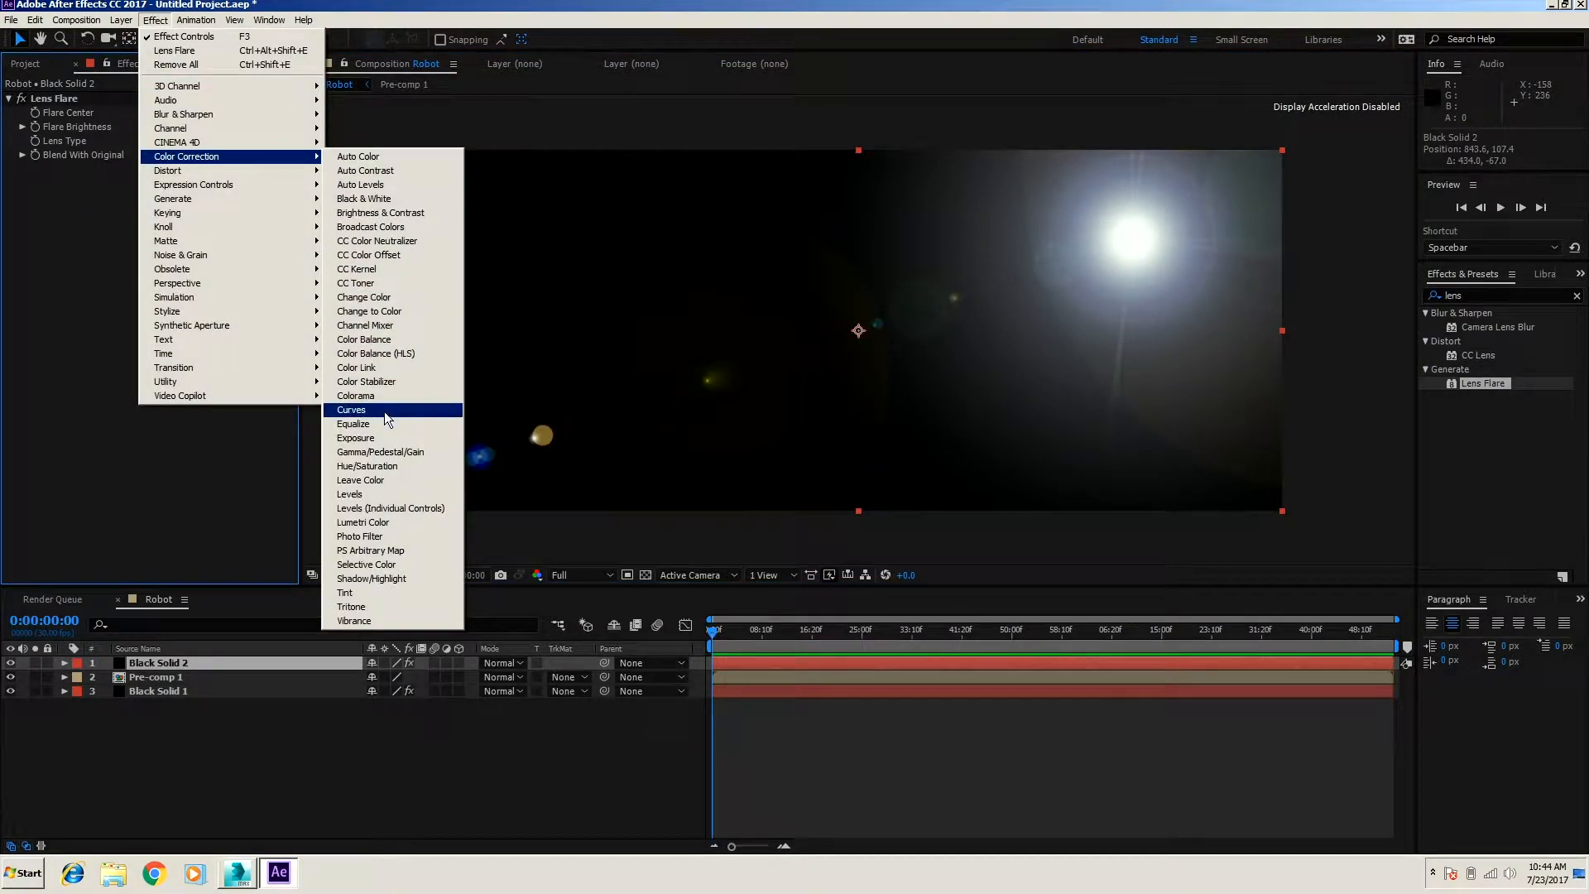
{"action": "left_click", "coordinate": [377, 466]}
{"action": "left_click", "coordinate": [169, 369]}
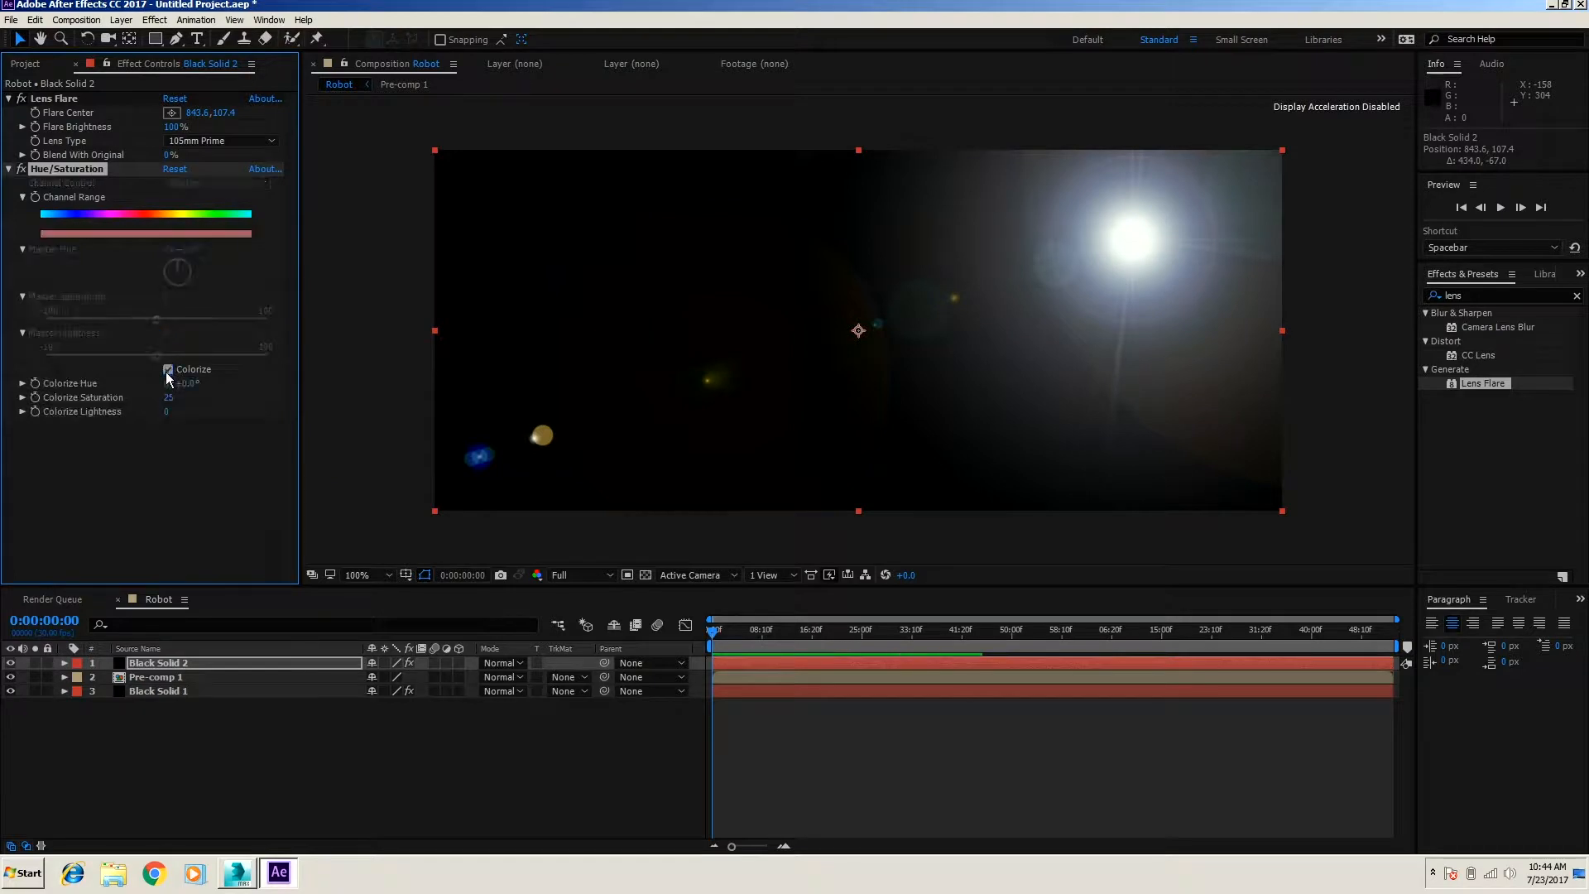
Step: Tint the lens flare orange with Colorize Hue 35° and Colorize Saturation 50, and set its Flare Brightness to 121%
{"action": "mouse_move", "coordinate": [188, 386]}
{"action": "left_mouse_down"}
{"action": "mouse_move", "coordinate": [225, 381]}
{"action": "mouse_move", "coordinate": [200, 387]}
{"action": "left_mouse_up"}
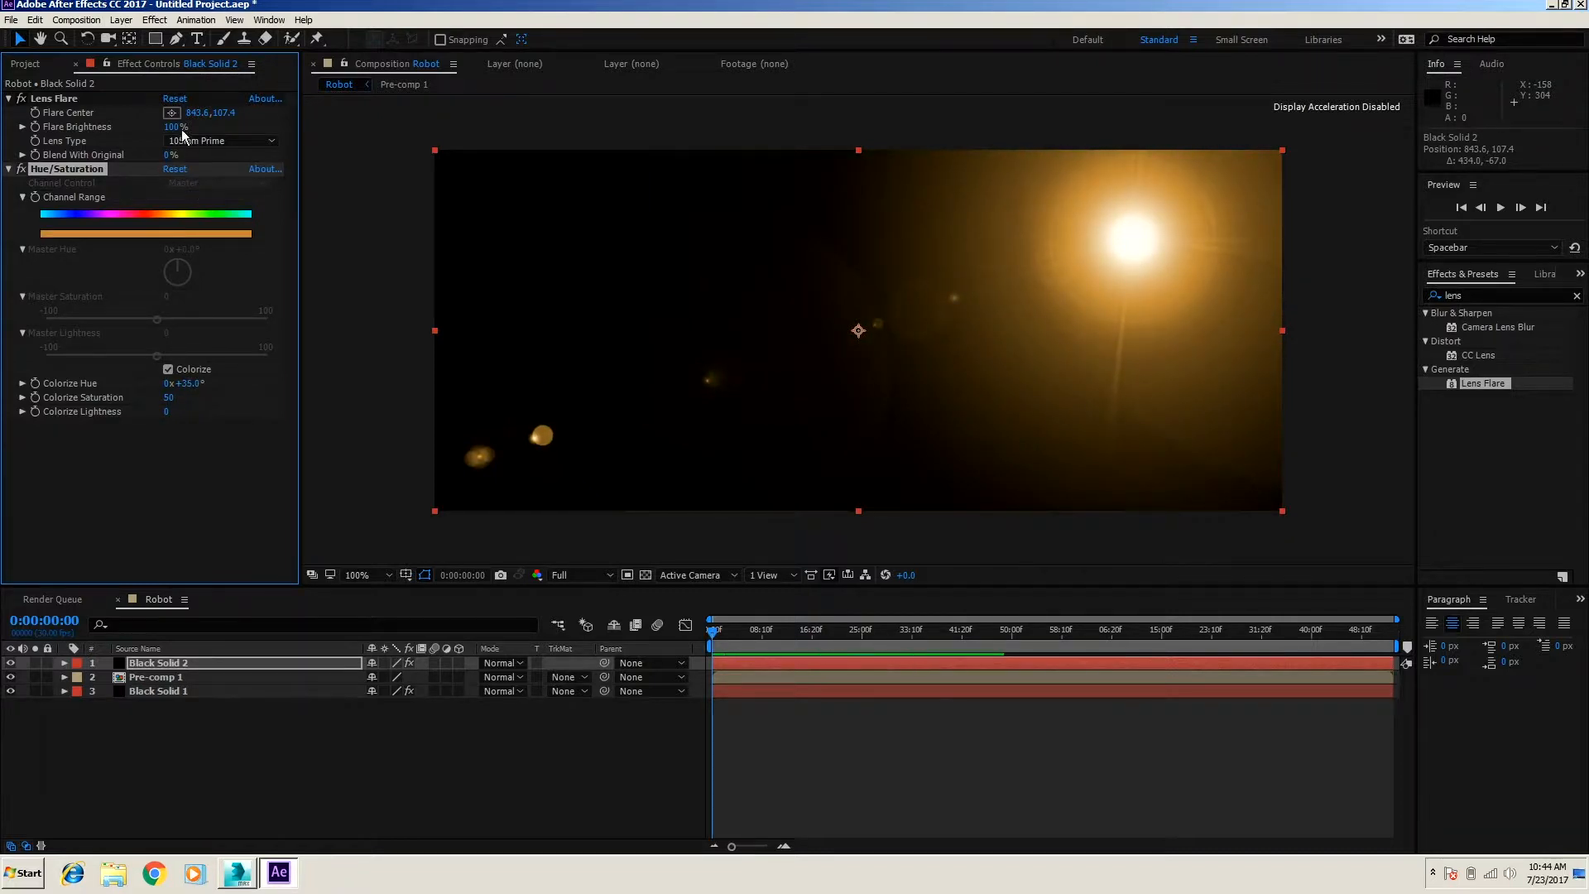
{"action": "left_click_drag", "start_coordinate": [173, 127], "coordinate": [192, 130]}
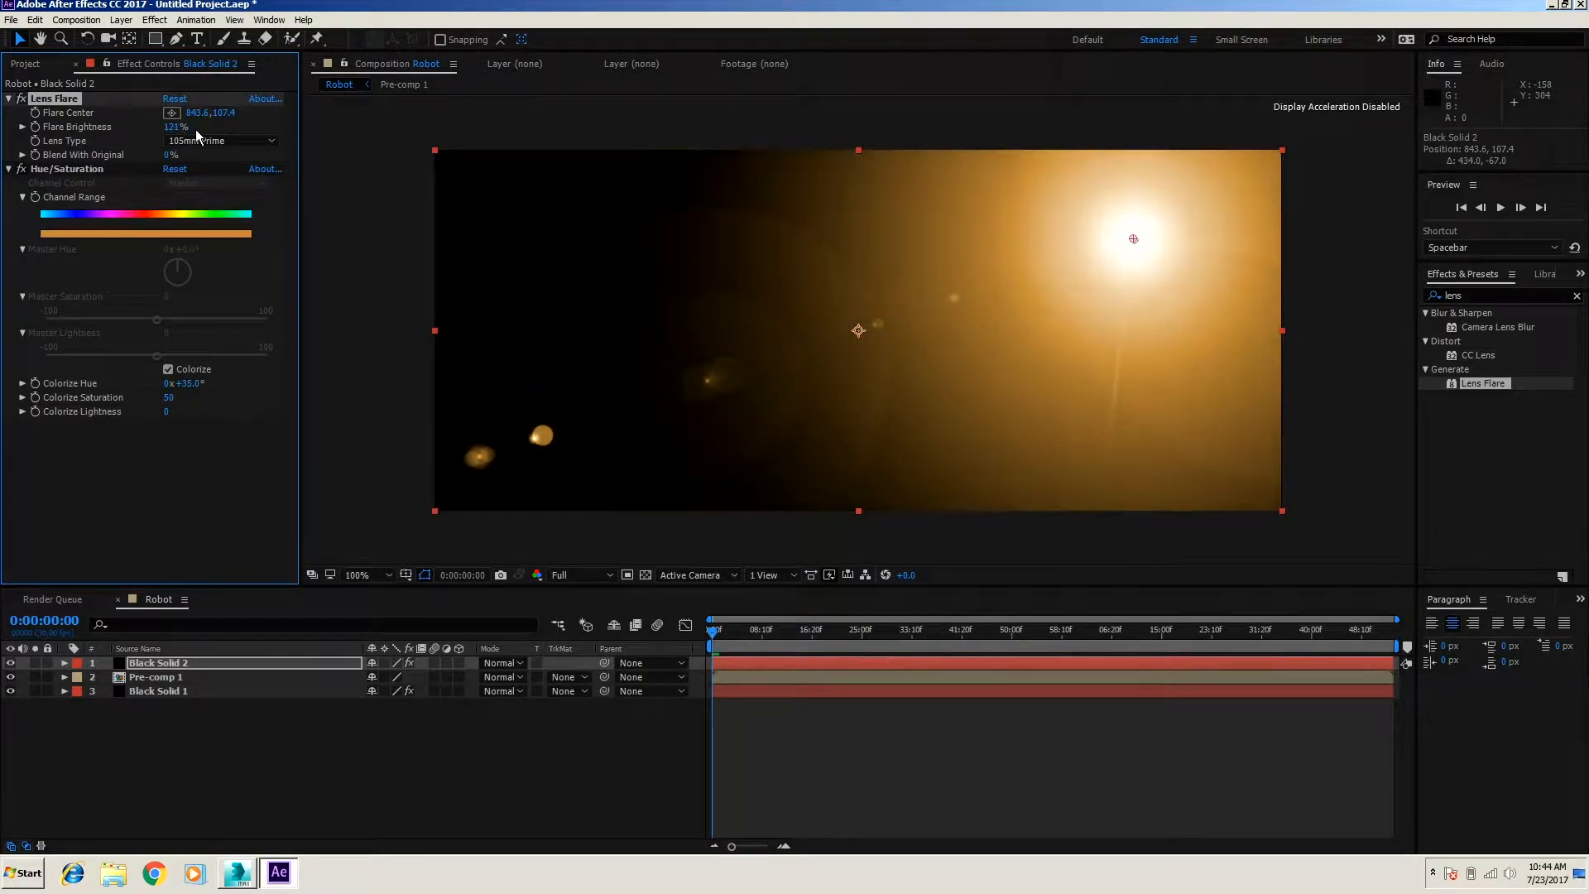
Step: Move the flare center beyond the image's upper-right corner, about 1108.6, -33.6, and set the Black Solid 2 layer's blending mode to Screen
{"action": "left_click_drag", "start_coordinate": [1139, 240], "coordinate": [1356, 124]}
{"action": "left_click", "coordinate": [172, 563]}
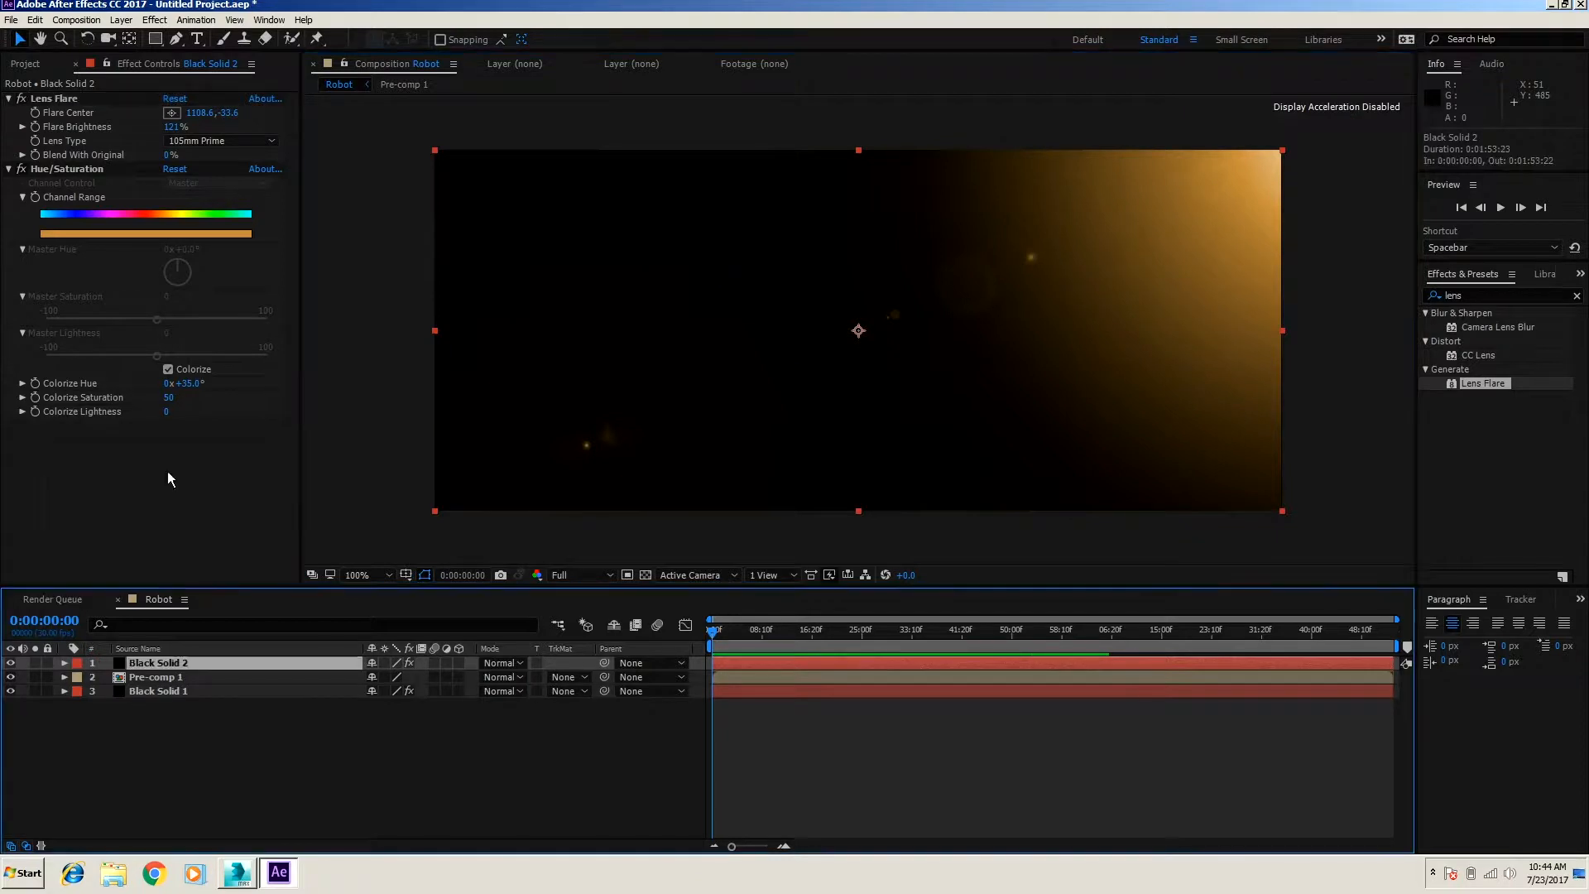
{"action": "left_click", "coordinate": [122, 20]}
{"action": "mouse_move", "coordinate": [196, 295]}
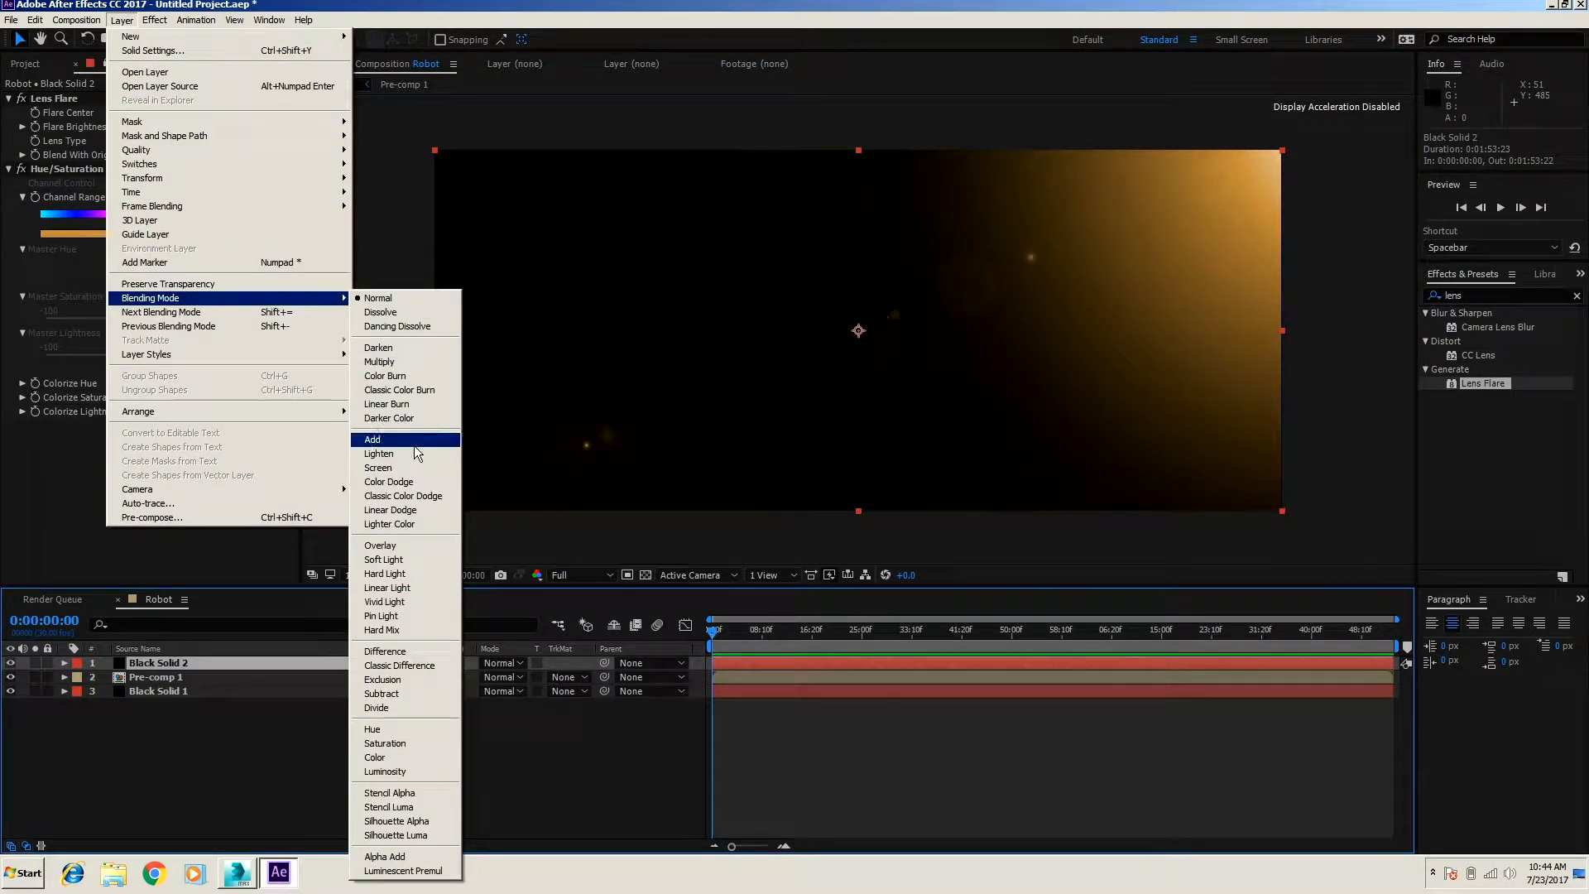
{"action": "left_click", "coordinate": [412, 470]}
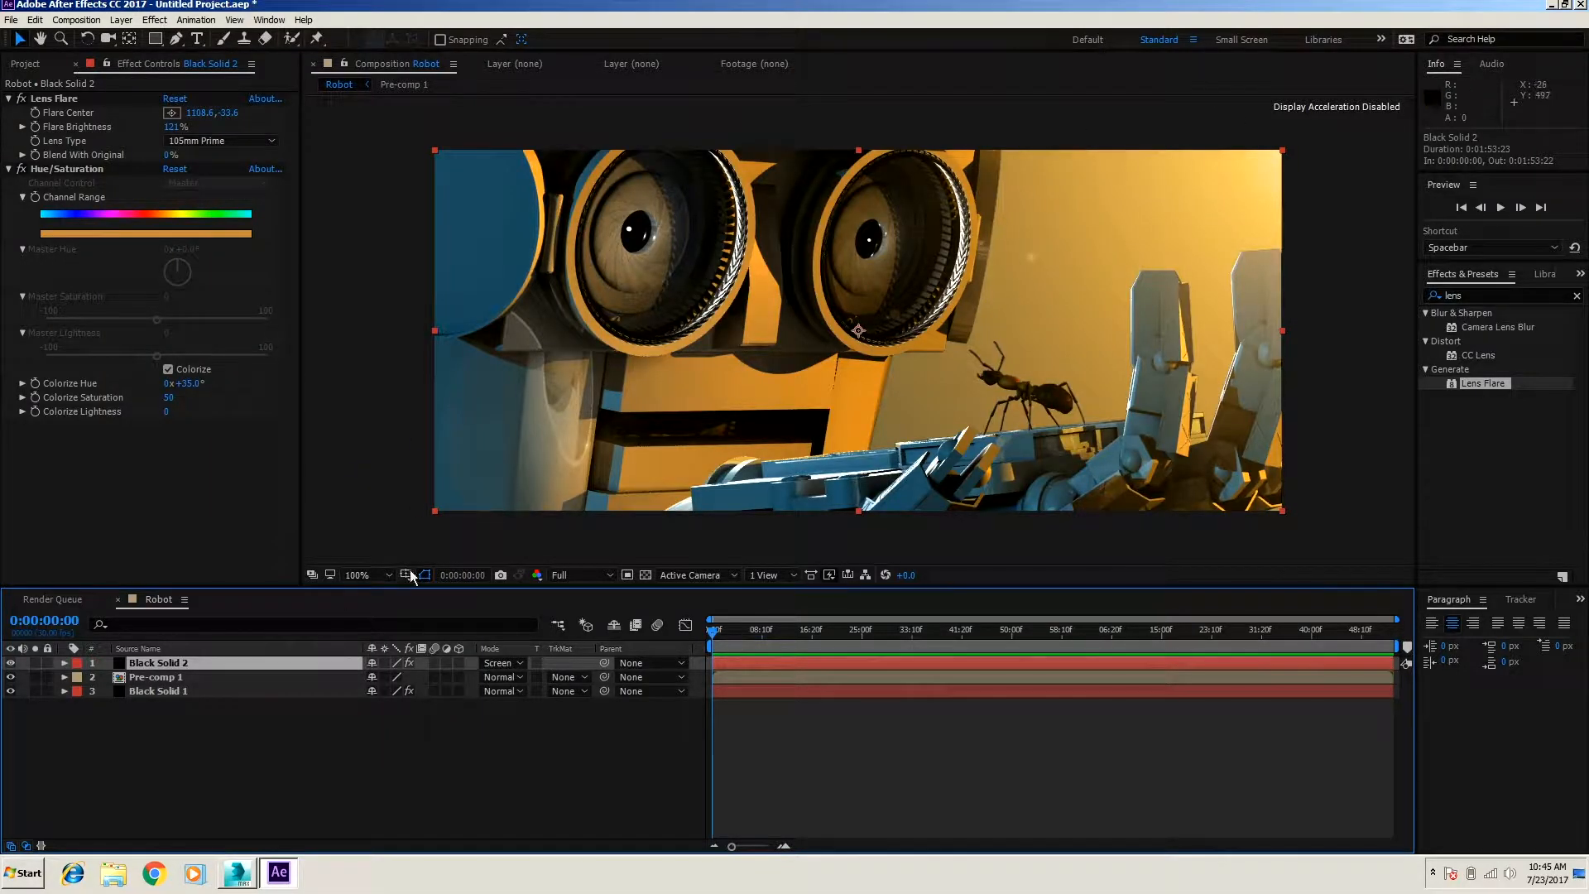
Step: Set the Flare Brightness to 160% and move the flare center farther outside the image's upper-right corner, about 1364.6, -105.6
{"action": "mouse_move", "coordinate": [171, 127]}
{"action": "left_mouse_down"}
{"action": "mouse_move", "coordinate": [207, 126]}
{"action": "mouse_move", "coordinate": [191, 129]}
{"action": "left_mouse_up"}
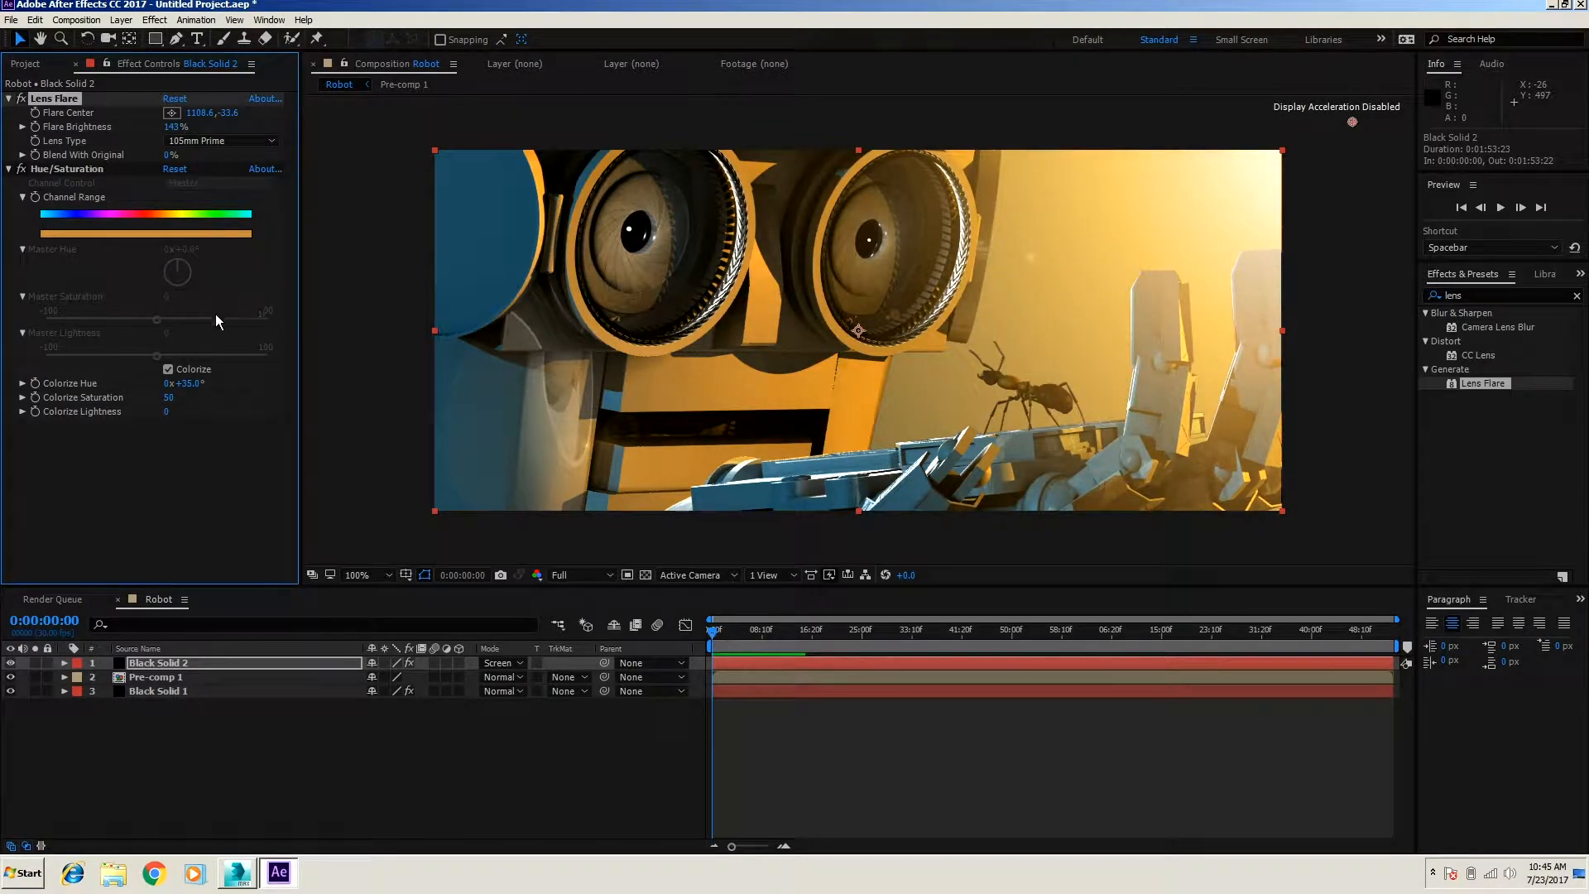
{"action": "key", "text": "comma"}
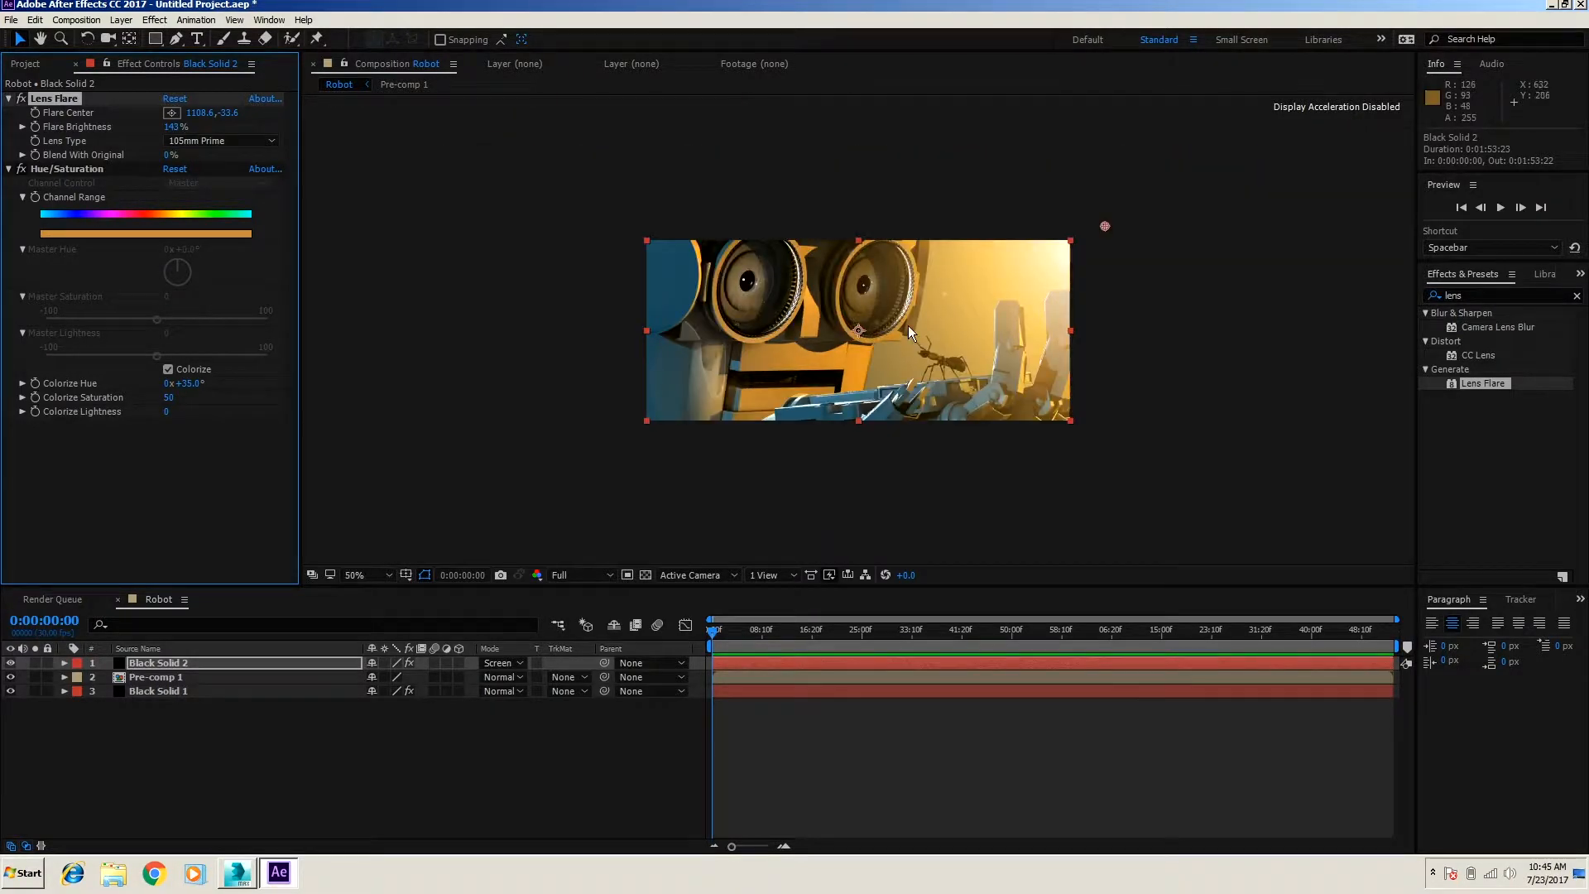
{"action": "left_click_drag", "start_coordinate": [1105, 226], "coordinate": [1152, 205]}
{"action": "left_click_drag", "start_coordinate": [173, 127], "coordinate": [192, 125]}
{"action": "left_click_drag", "start_coordinate": [1153, 203], "coordinate": [1211, 196]}
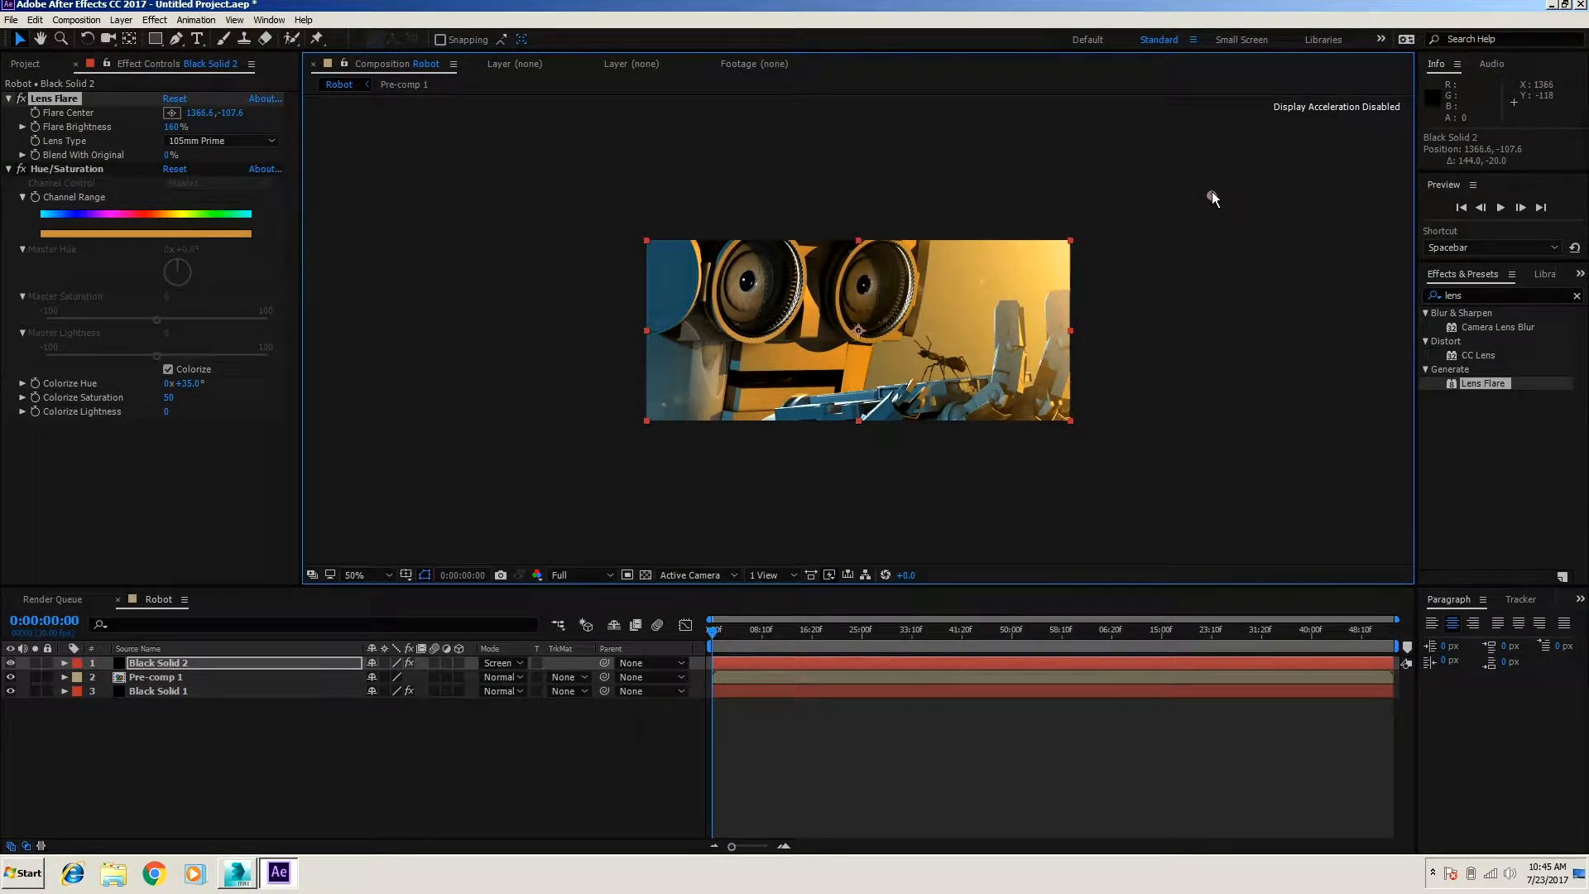
{"action": "left_click", "coordinate": [60, 38]}
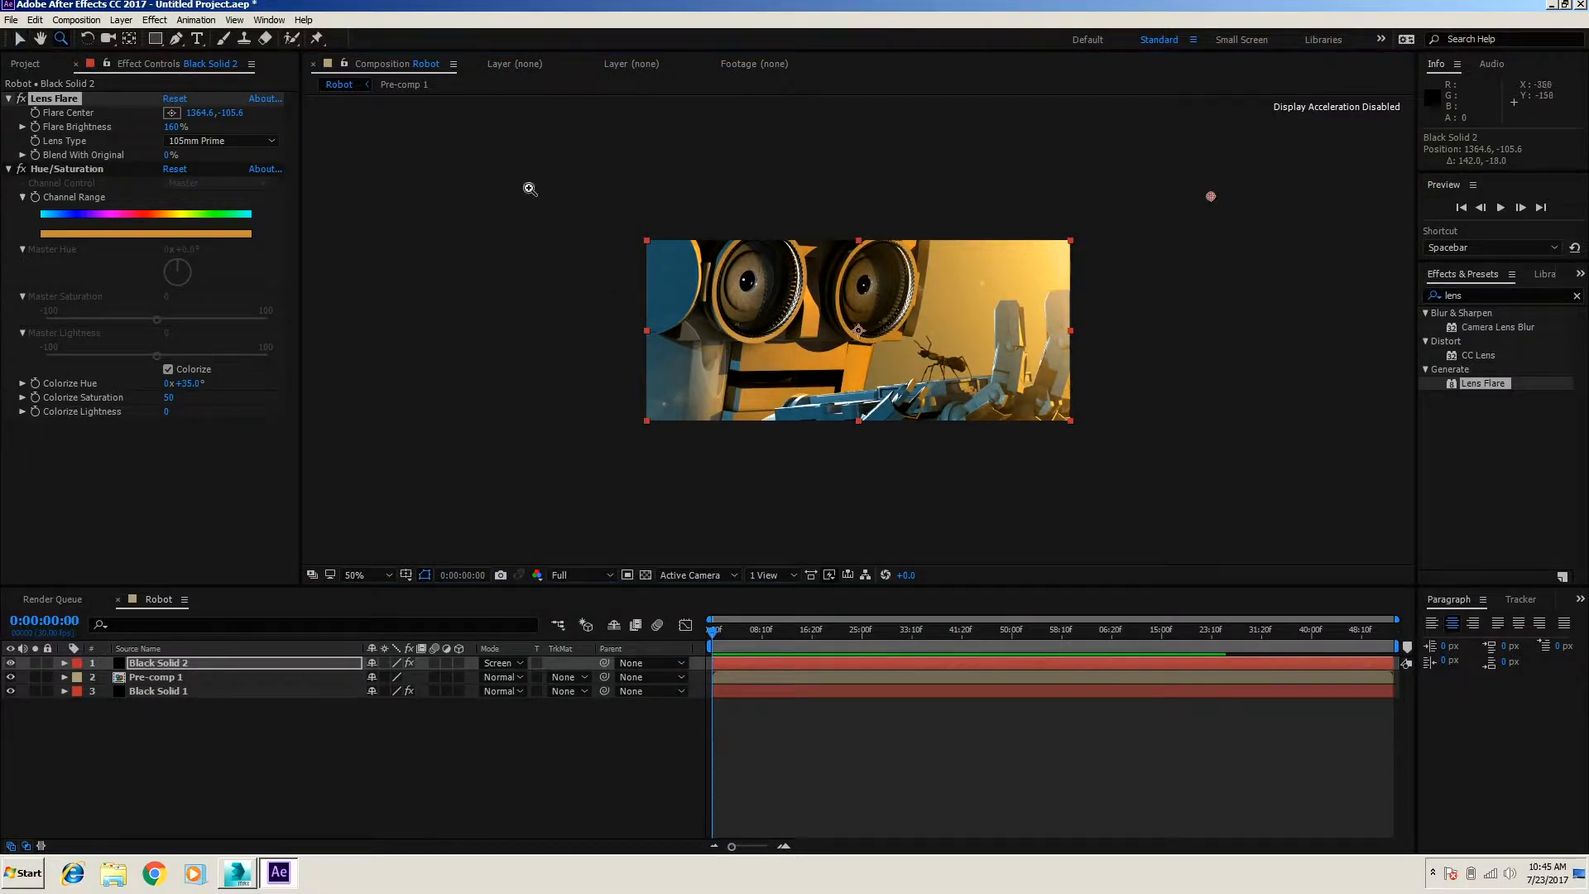
{"action": "left_click", "coordinate": [870, 323]}
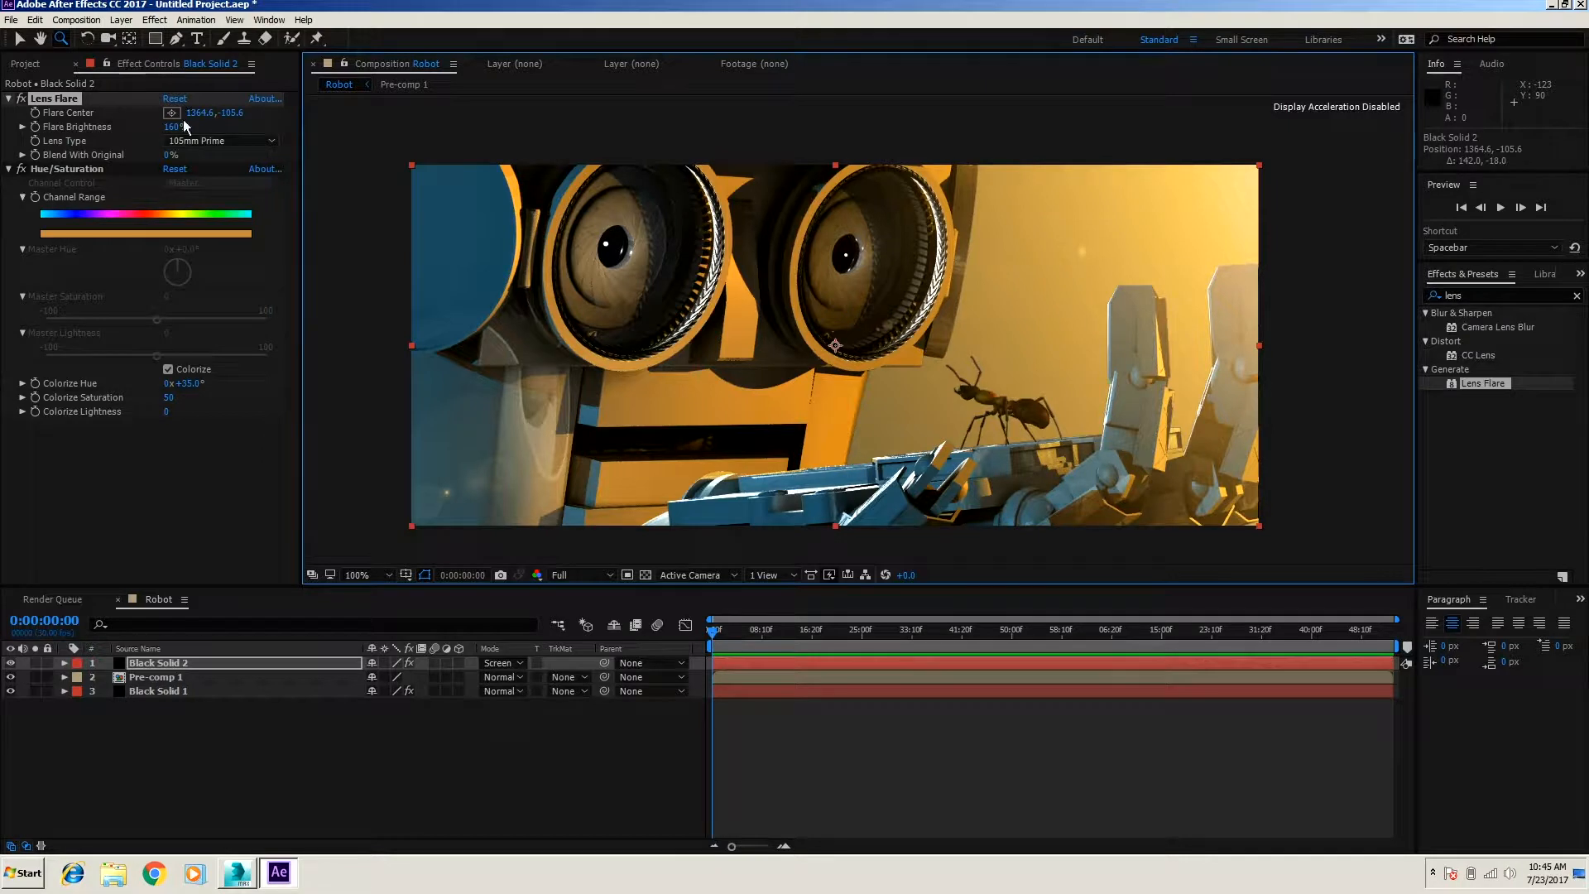
Step: Find the CC Light Sweep effect and apply it to the Pre-comp 1 layer
{"action": "left_click", "coordinate": [157, 677]}
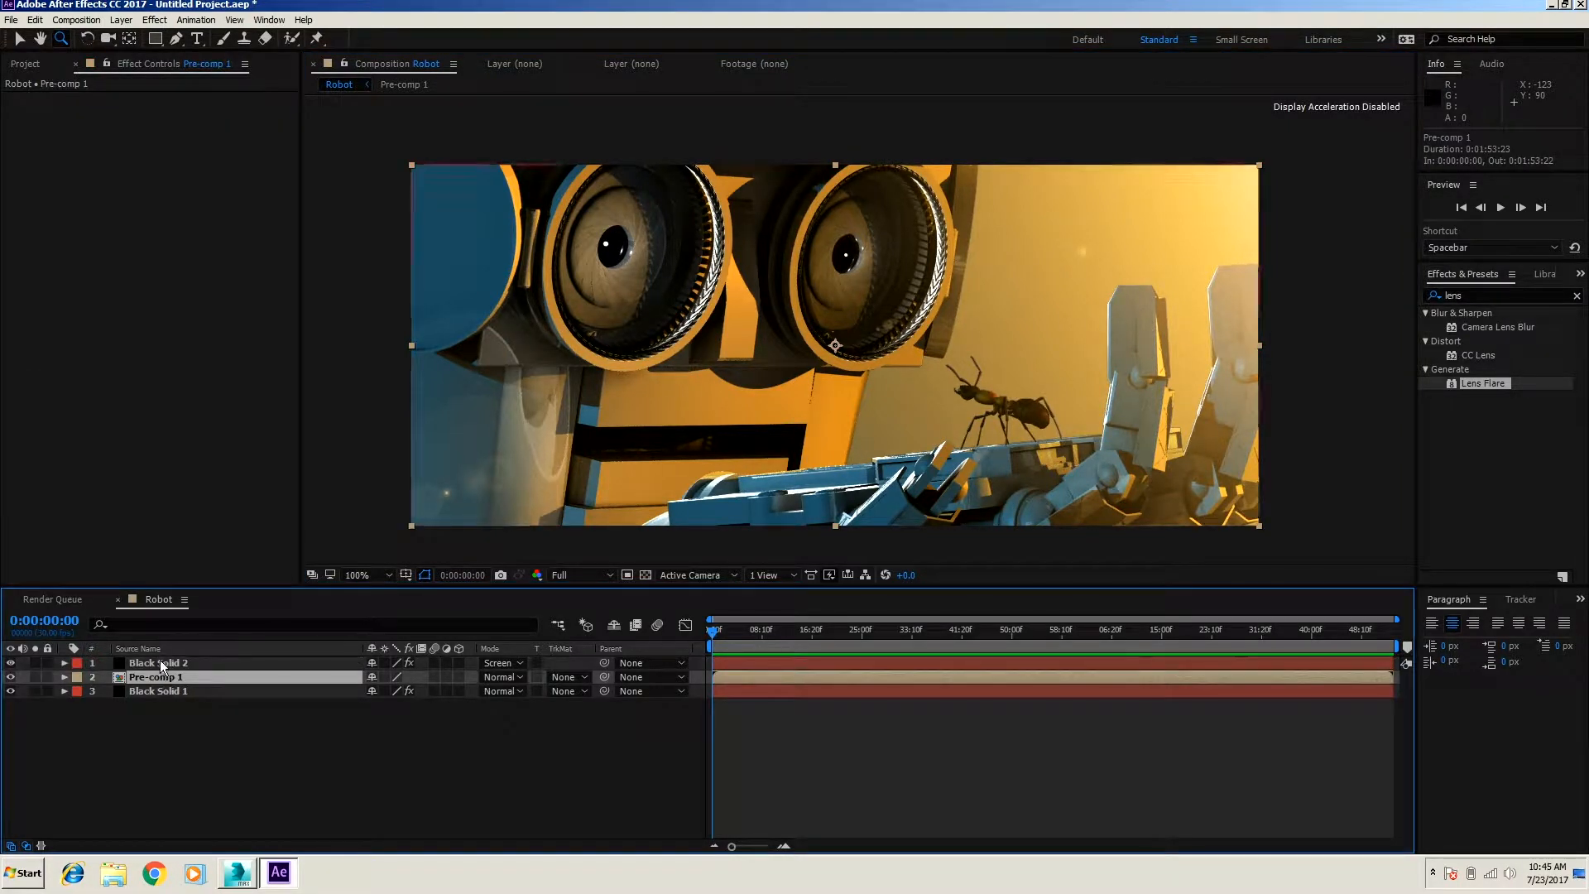
{"action": "left_click", "coordinate": [1474, 297]}
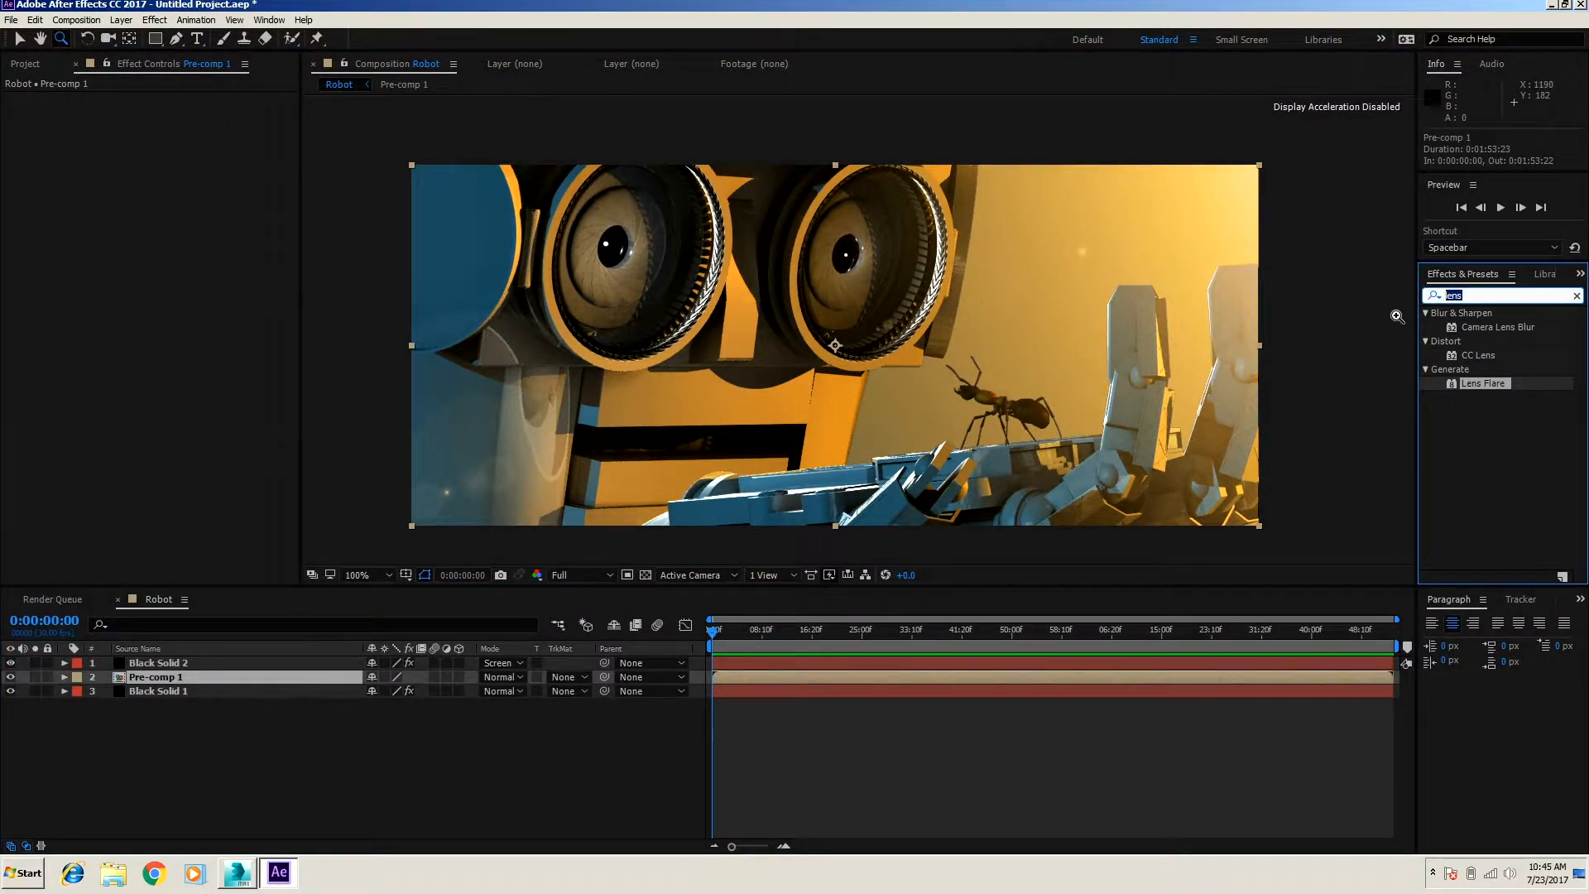
{"action": "type", "text": "cc "}
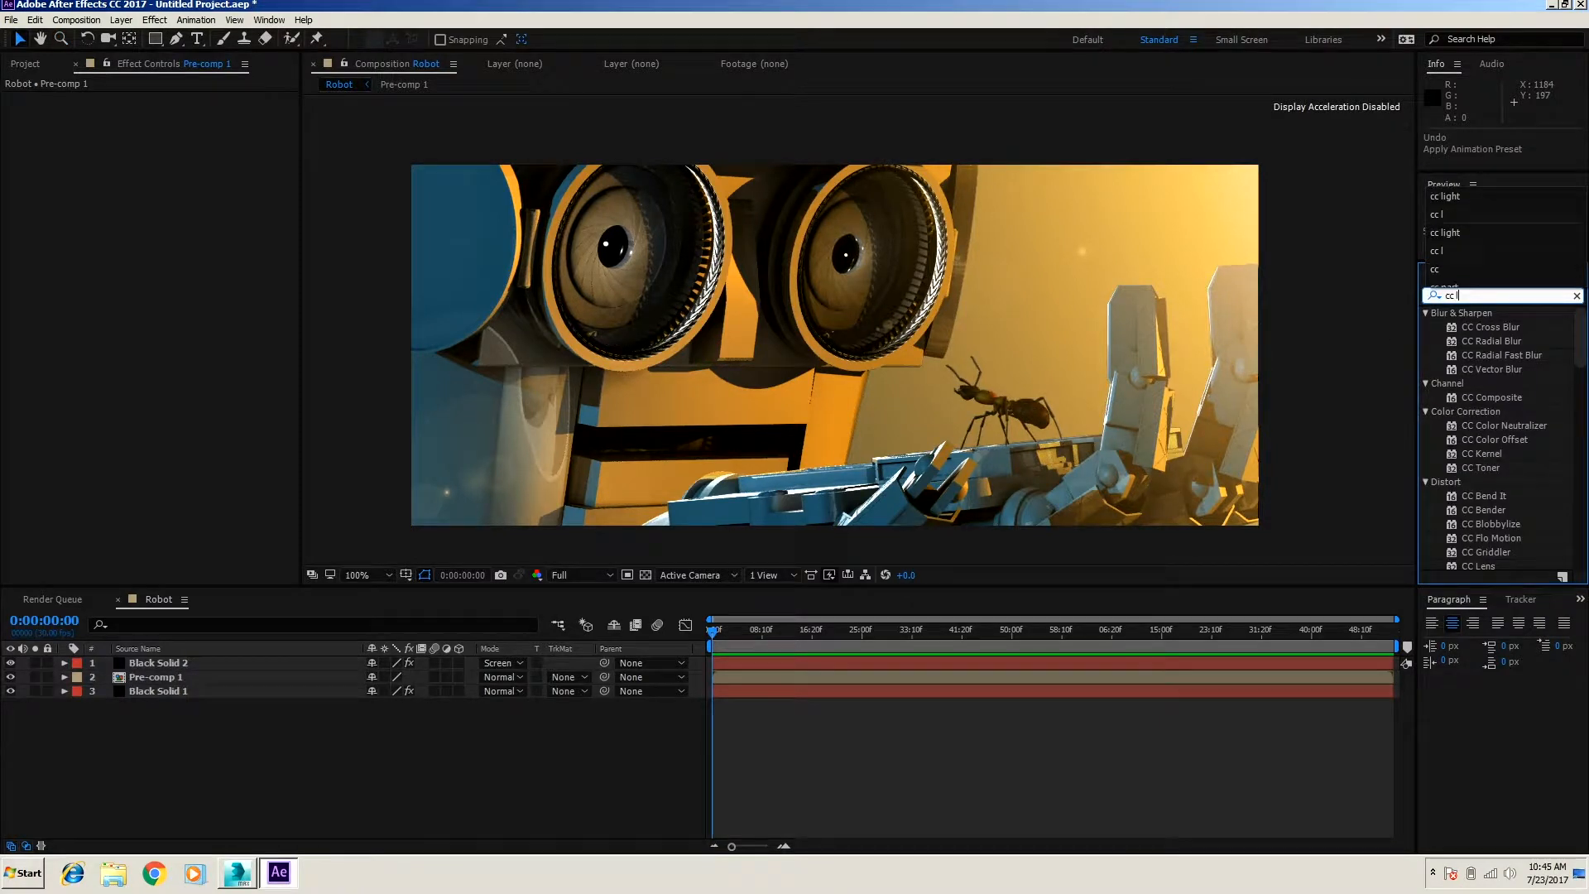
{"action": "type", "text": "lig"}
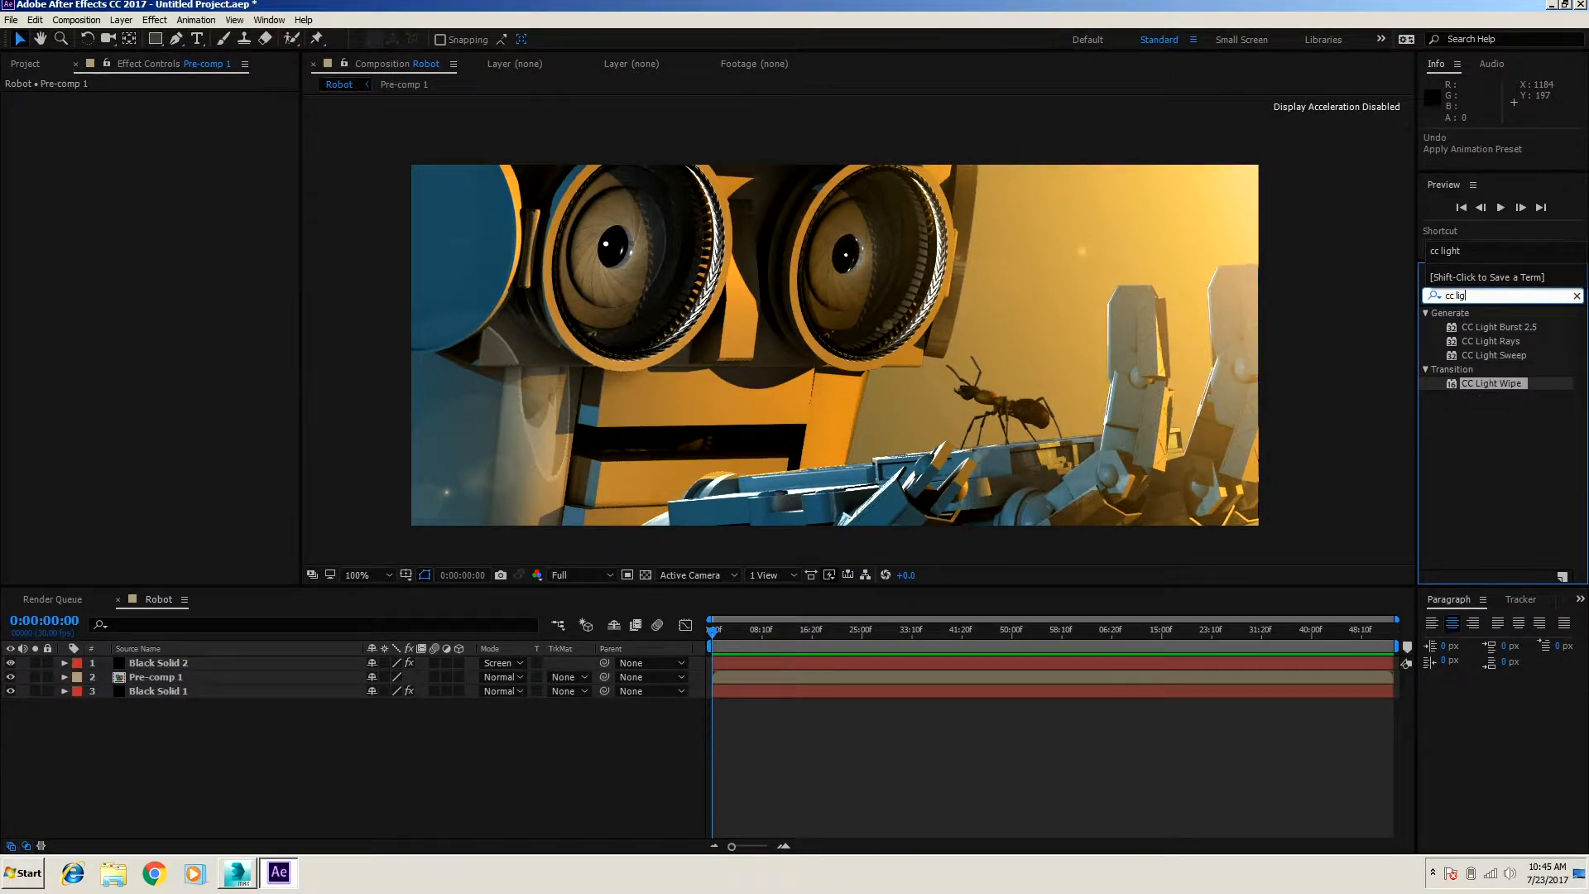
{"action": "left_click_drag", "start_coordinate": [1503, 356], "coordinate": [798, 680]}
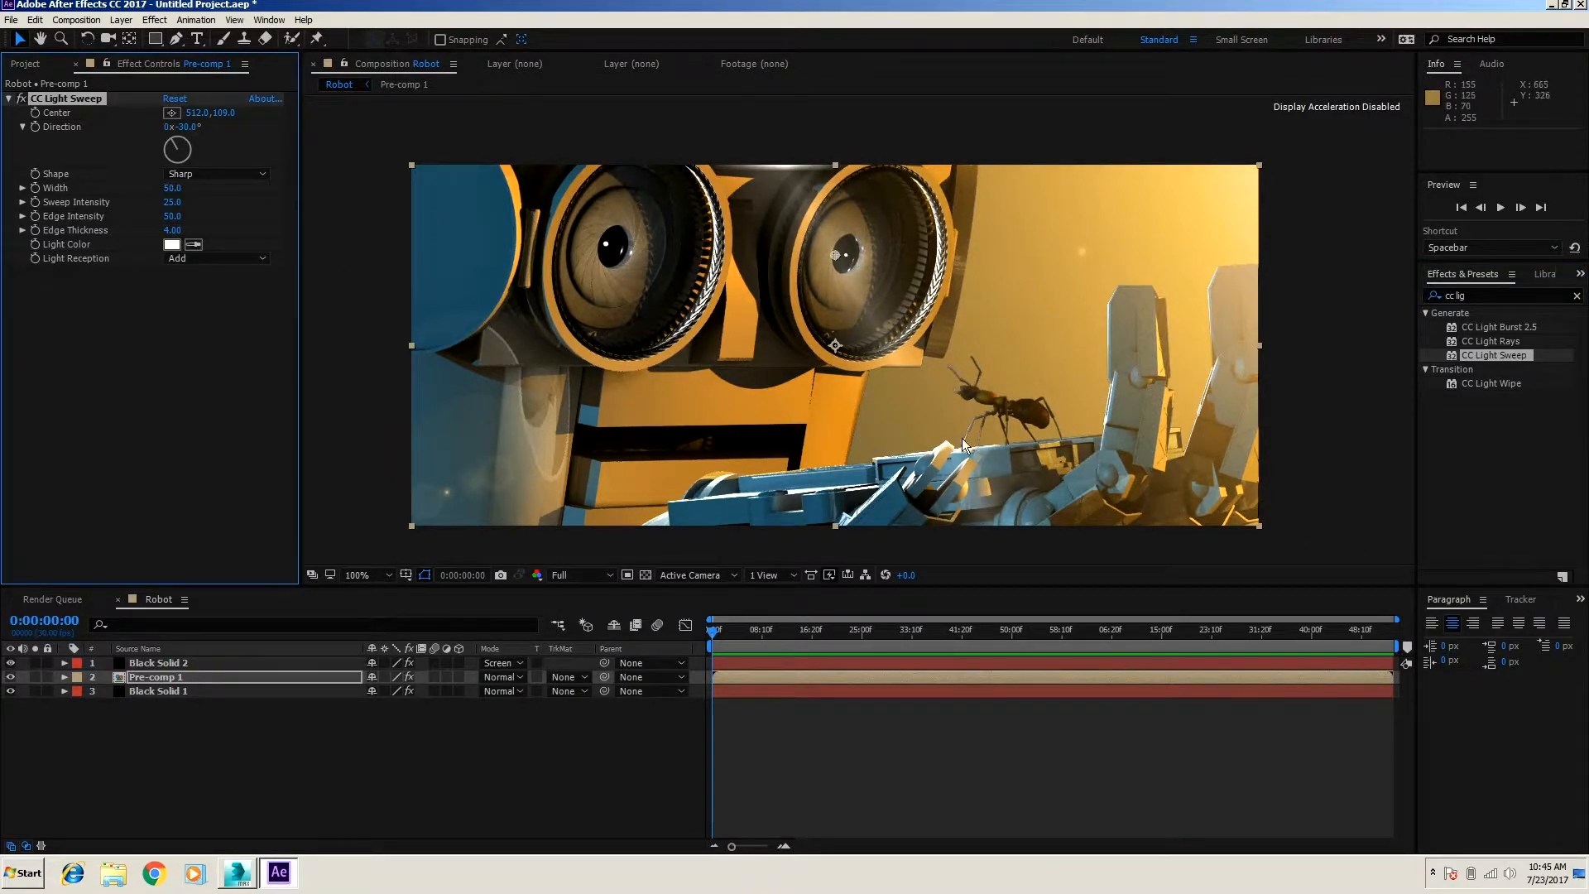
Step: Set the light sweep's Direction to 85°, Sweep Intensity to 0 and Width to 185
{"action": "left_click_drag", "start_coordinate": [181, 147], "coordinate": [189, 151]}
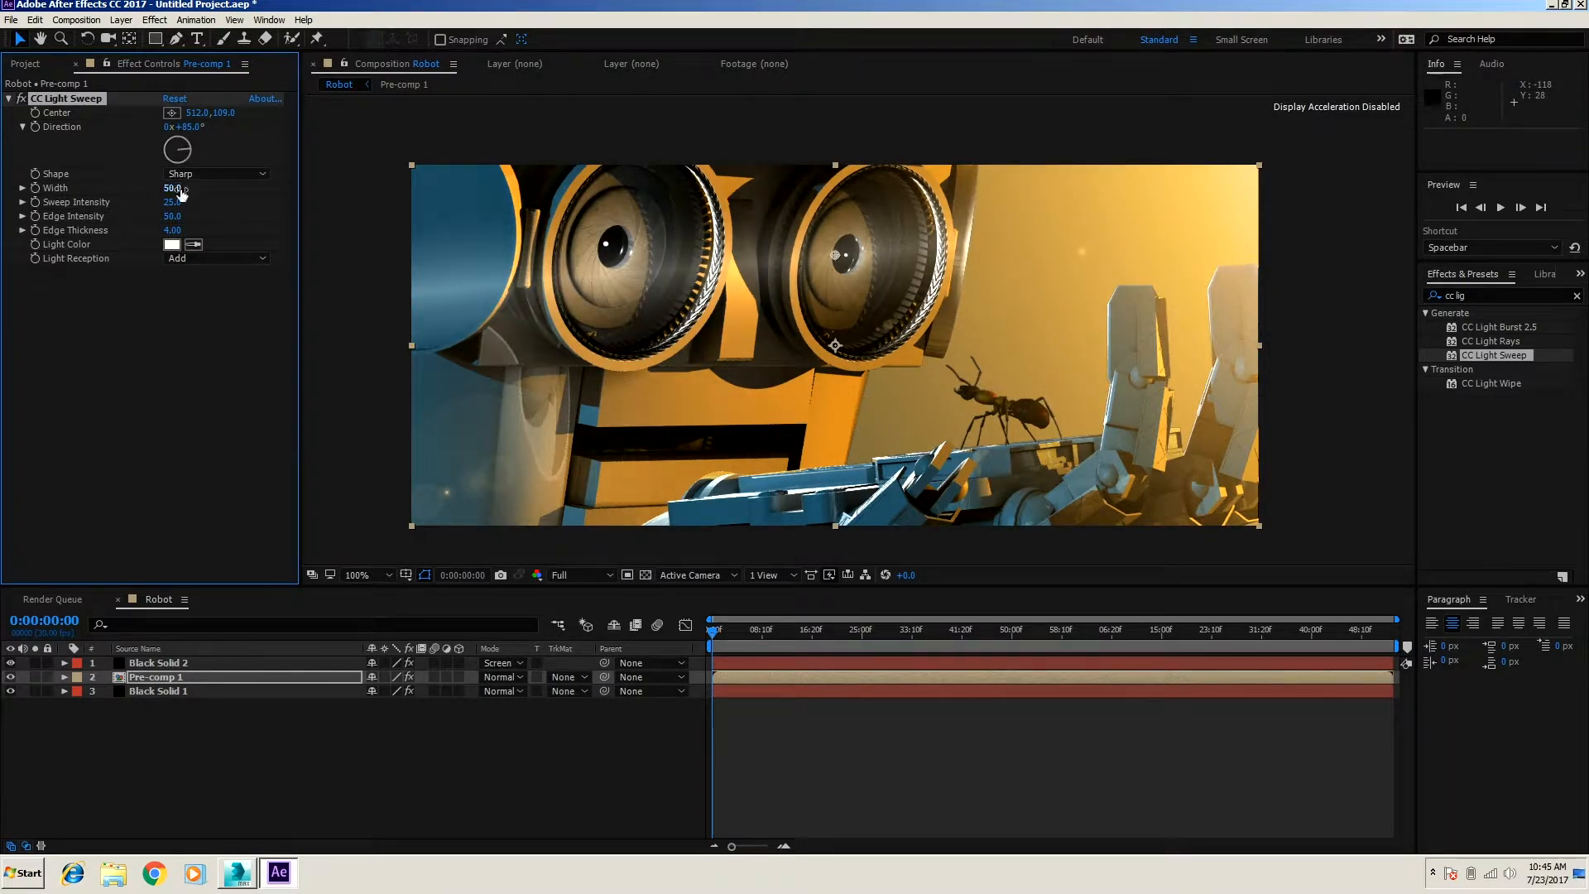
{"action": "left_click_drag", "start_coordinate": [174, 209], "coordinate": [122, 214]}
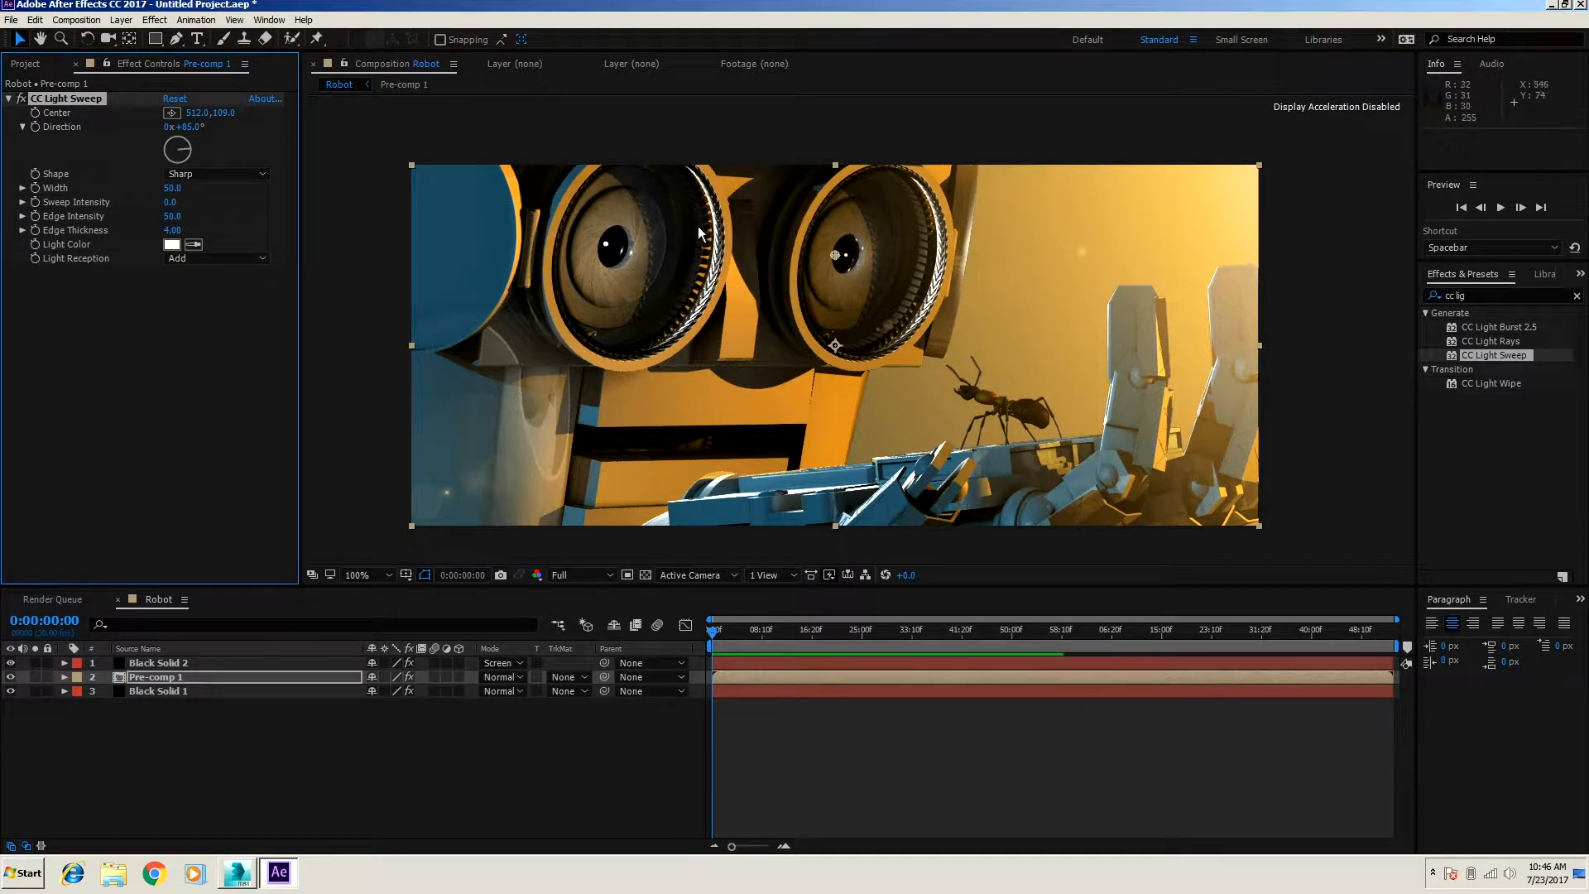
{"action": "left_click", "coordinate": [172, 188]}
{"action": "type", "text": "136"}
{"action": "key", "text": "Return"}
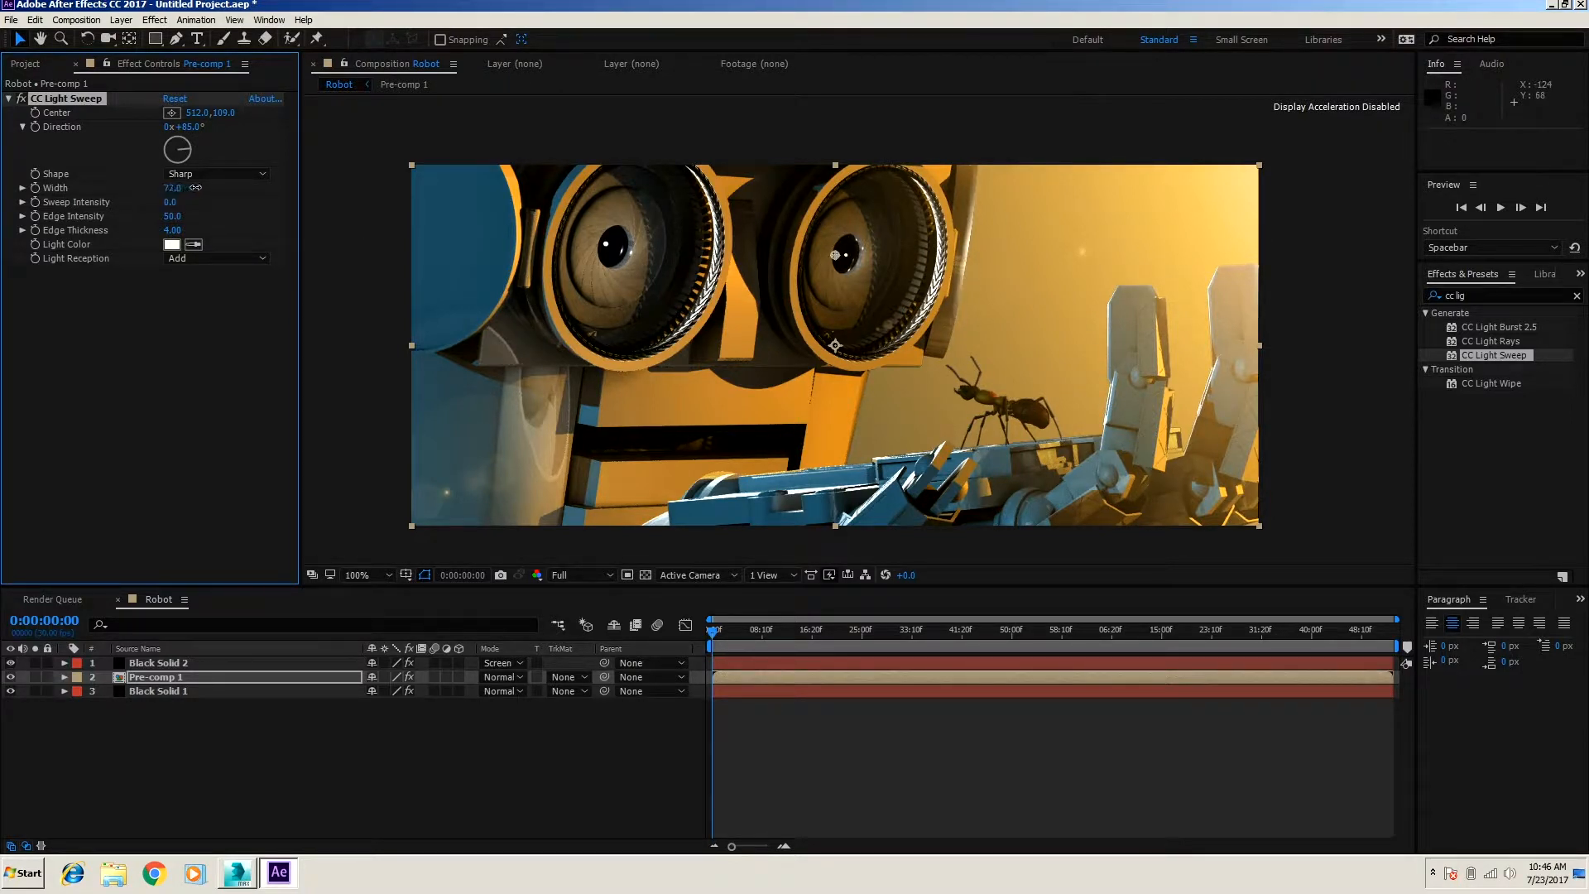
{"action": "left_click_drag", "start_coordinate": [254, 180], "coordinate": [278, 182]}
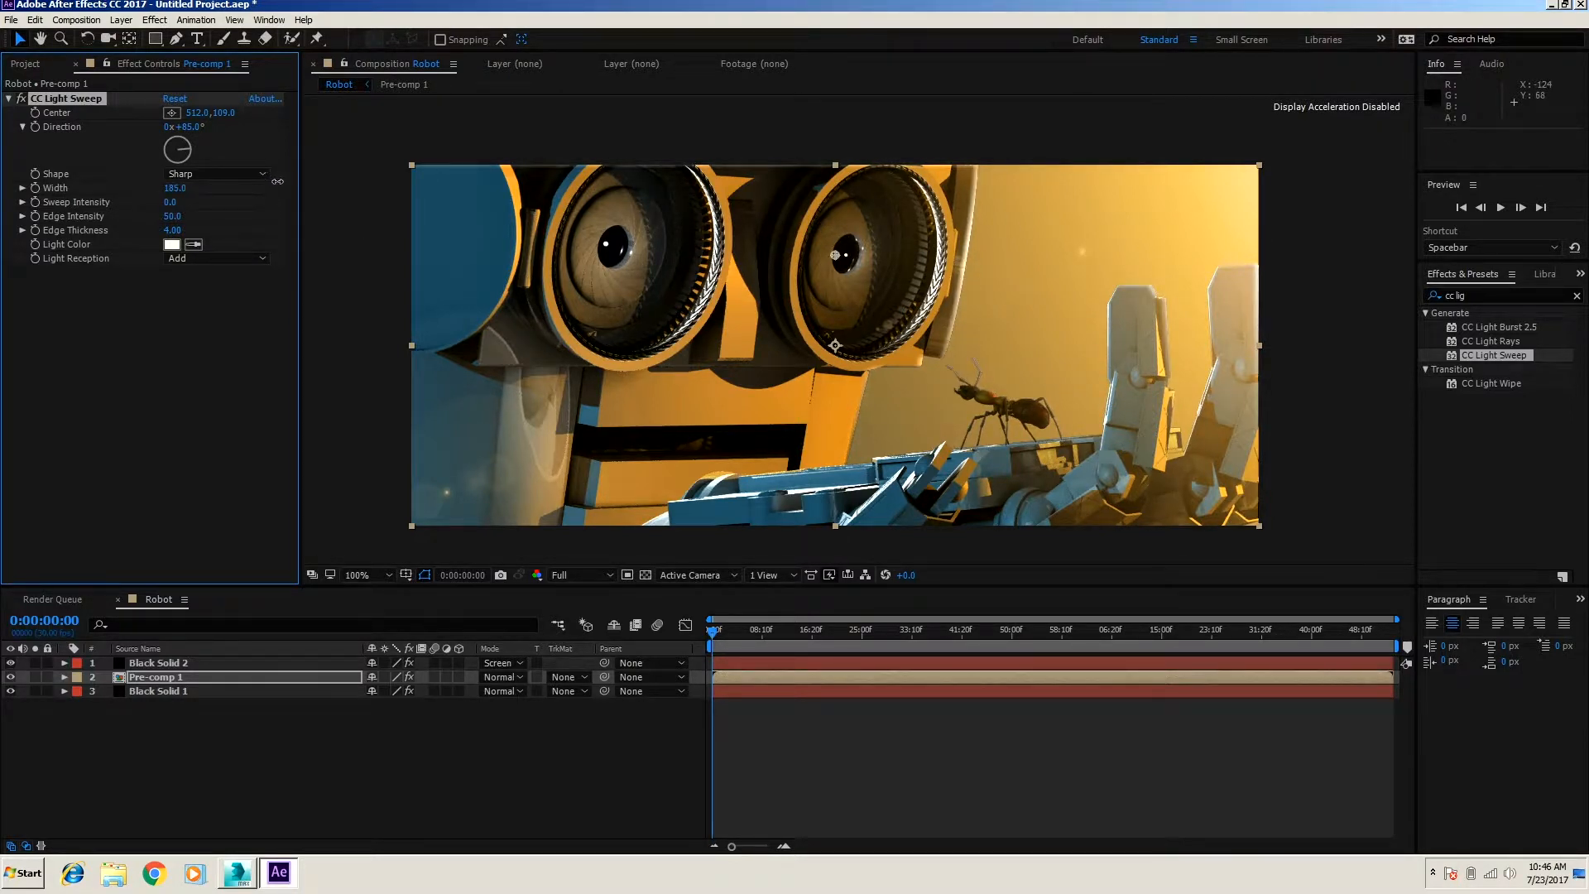
Step: Give the light sweep an orange Light Color sampled from the robot and refined to about D79236, with Width 210 and Edge Intensity 120
{"action": "left_click", "coordinate": [193, 245]}
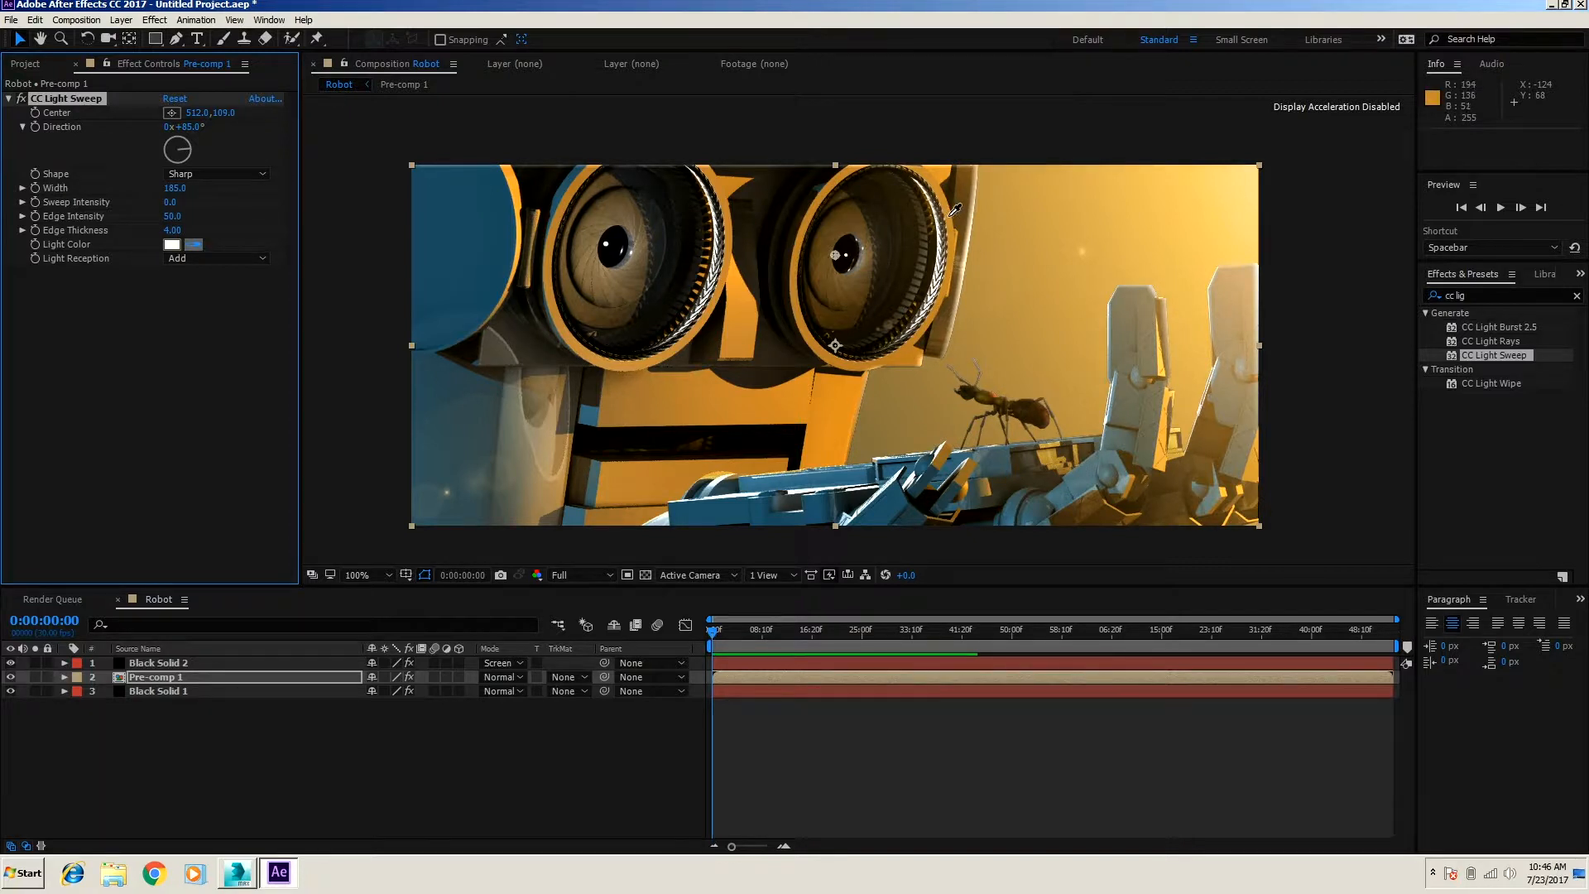
{"action": "left_click", "coordinate": [854, 396]}
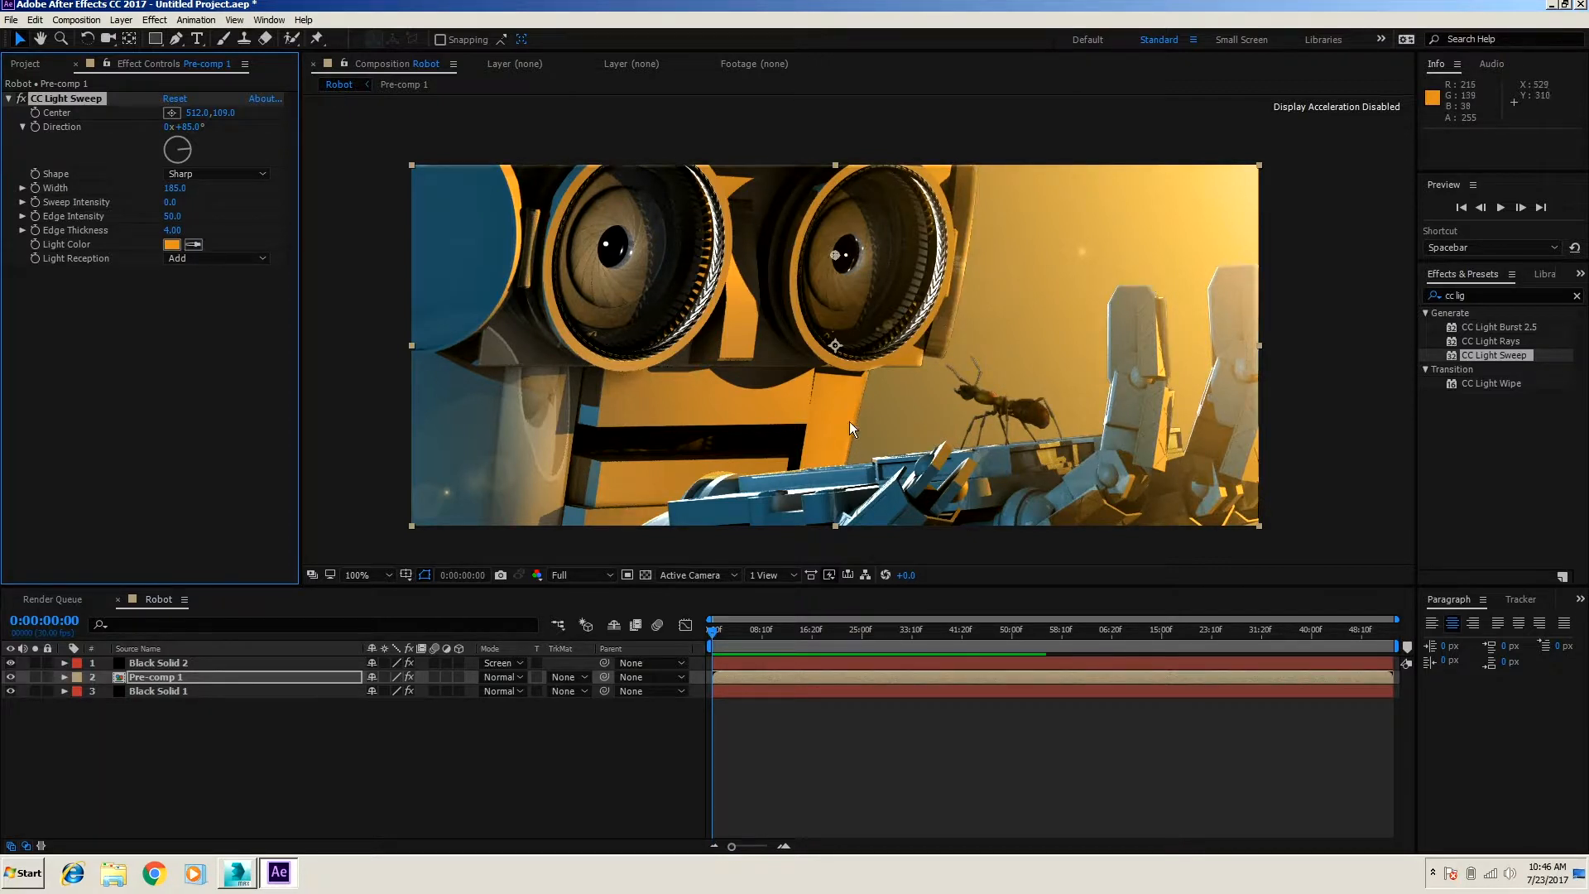
{"action": "left_click", "coordinate": [172, 245]}
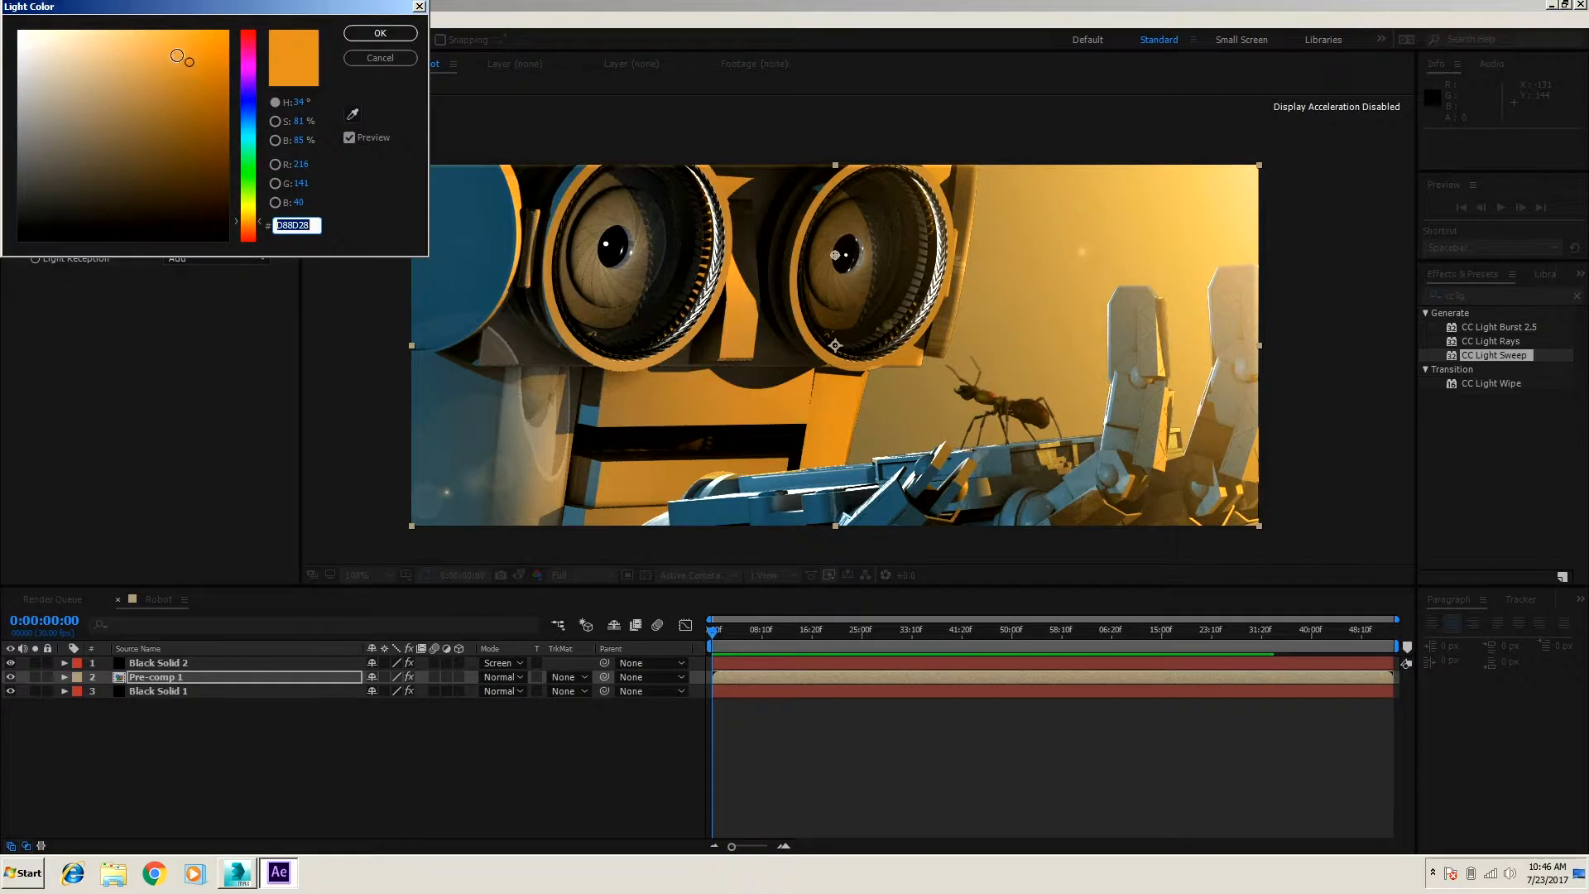
{"action": "left_click", "coordinate": [166, 64]}
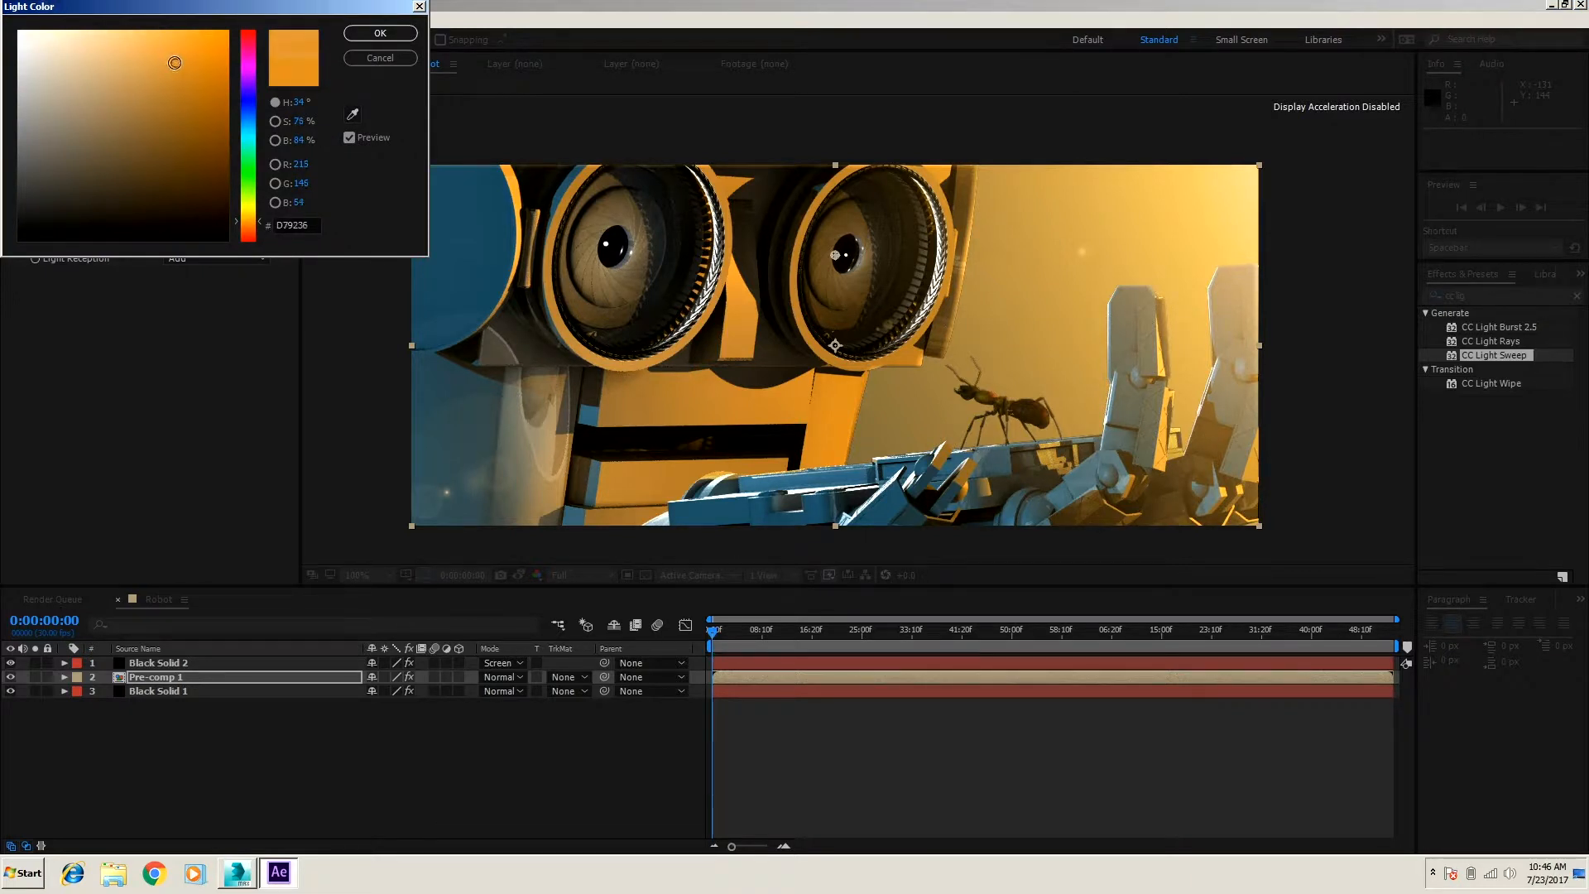
{"action": "left_click", "coordinate": [380, 33]}
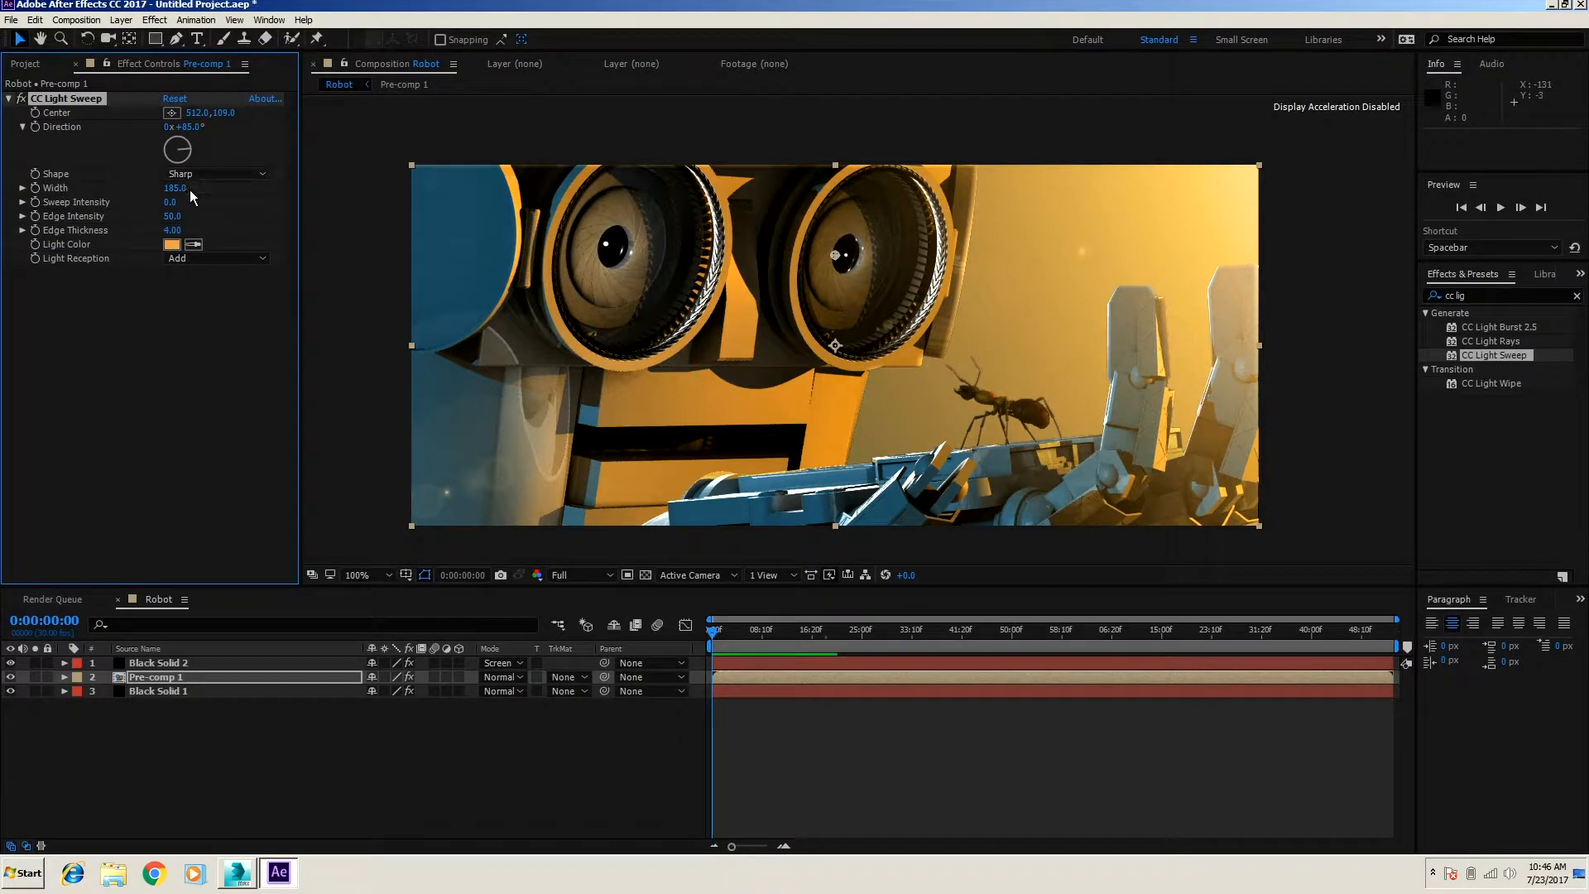
{"action": "left_click_drag", "start_coordinate": [176, 188], "coordinate": [218, 208]}
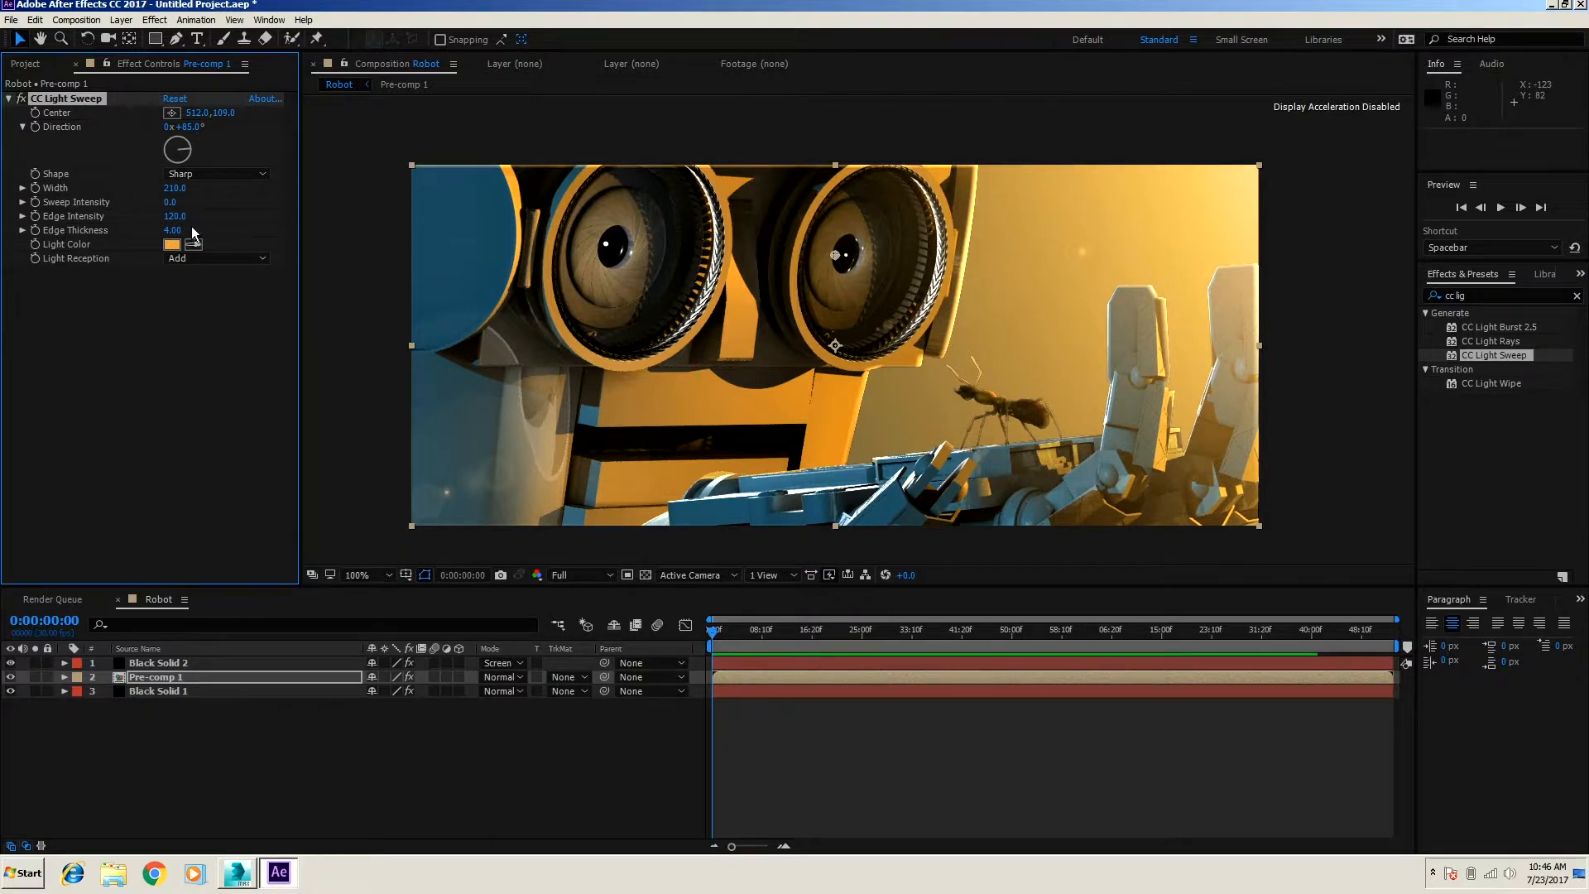
Step: Duplicate the light sweep, set the copy's Direction to 134° and Width to 81, and set the first sweep's Width to 169
{"action": "key", "text": "ctrl+d"}
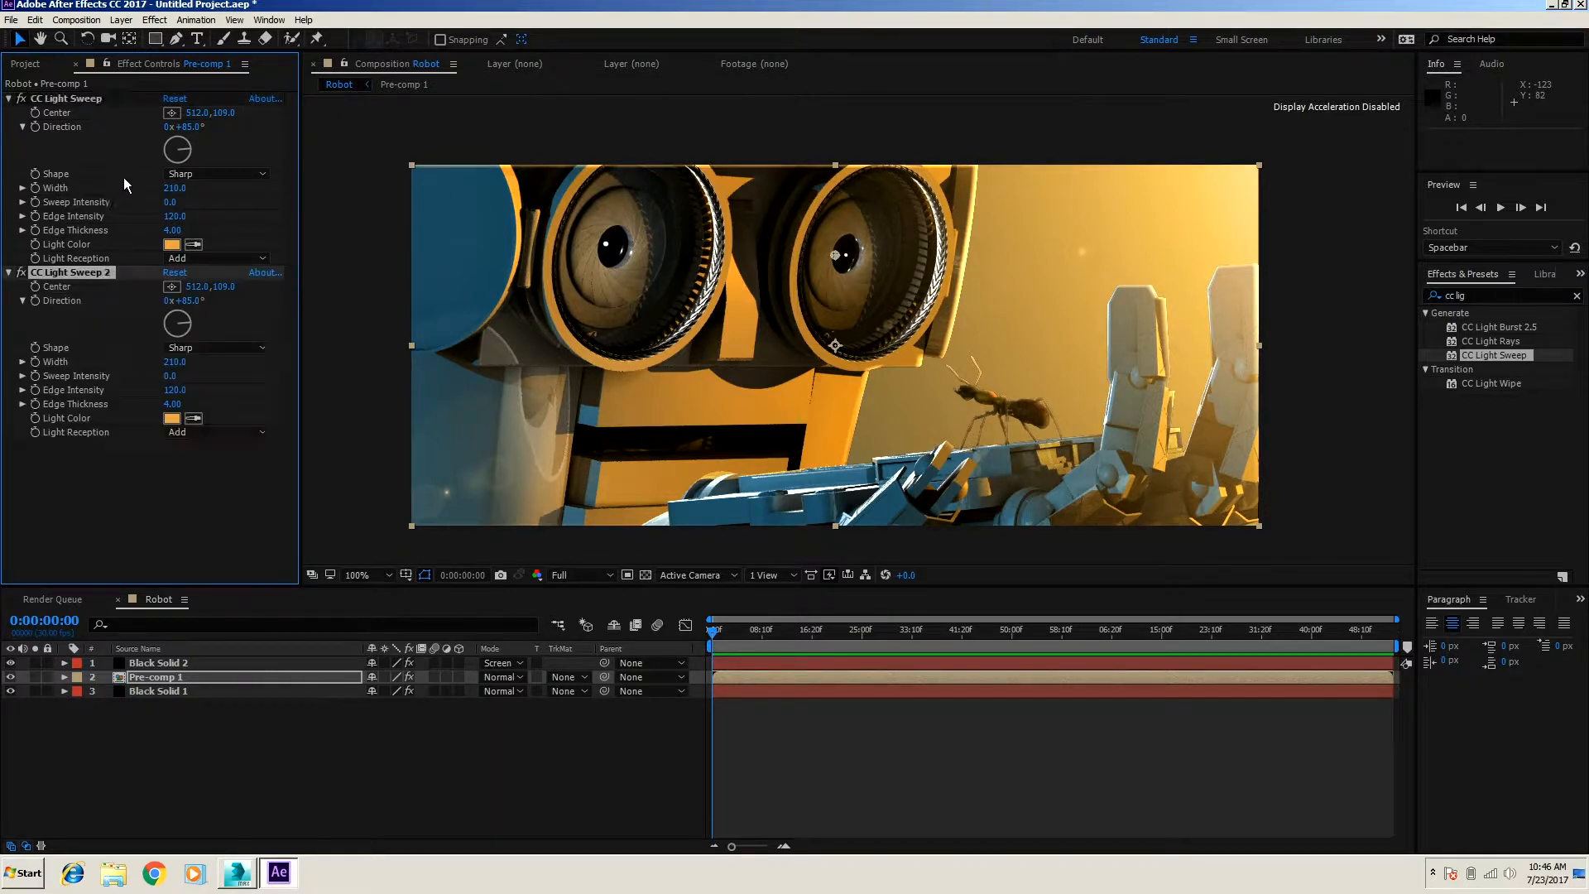
{"action": "left_click", "coordinate": [187, 330]}
{"action": "left_click_drag", "start_coordinate": [187, 329], "coordinate": [196, 330]}
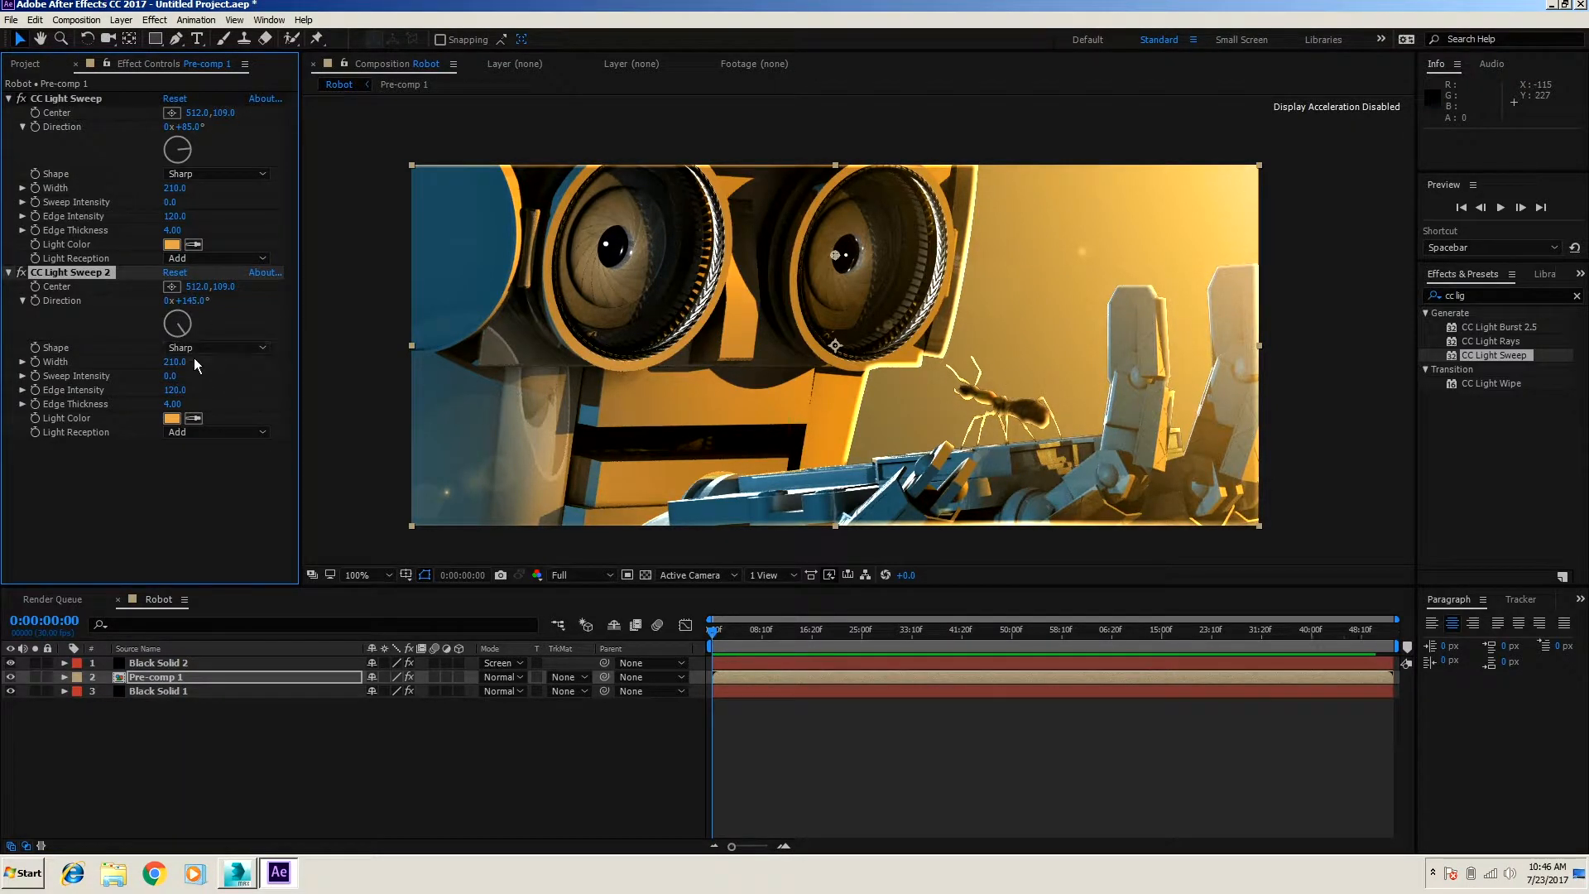
{"action": "mouse_move", "coordinate": [176, 362]}
{"action": "left_mouse_down"}
{"action": "mouse_move", "coordinate": [133, 381]}
{"action": "mouse_move", "coordinate": [147, 371]}
{"action": "left_mouse_up"}
{"action": "left_click_drag", "start_coordinate": [182, 339], "coordinate": [189, 333]}
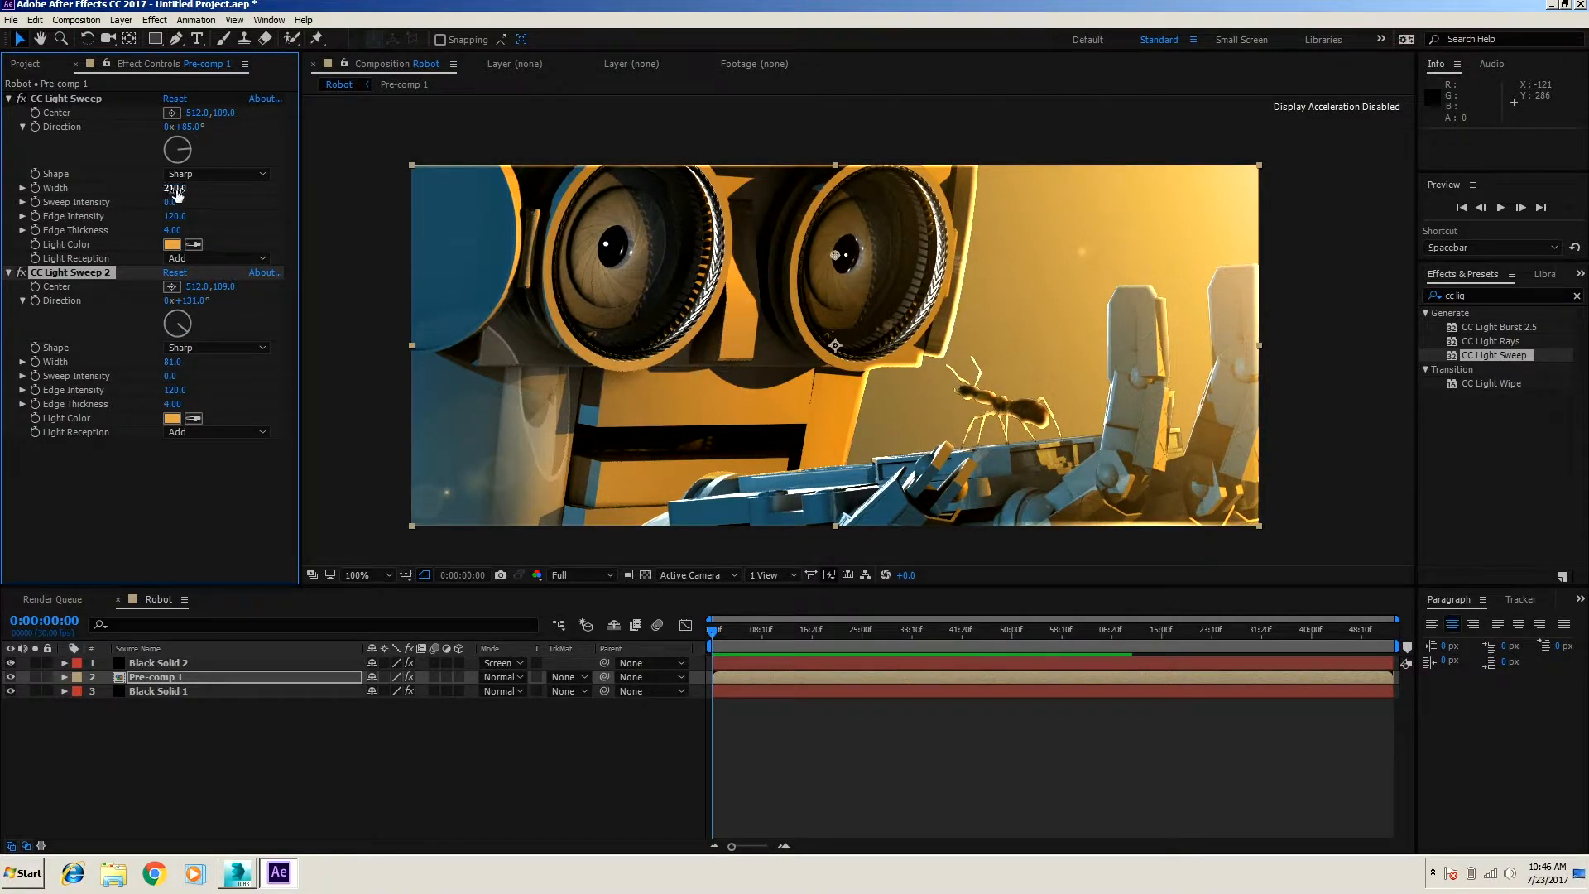
{"action": "left_click_drag", "start_coordinate": [175, 188], "coordinate": [165, 195]}
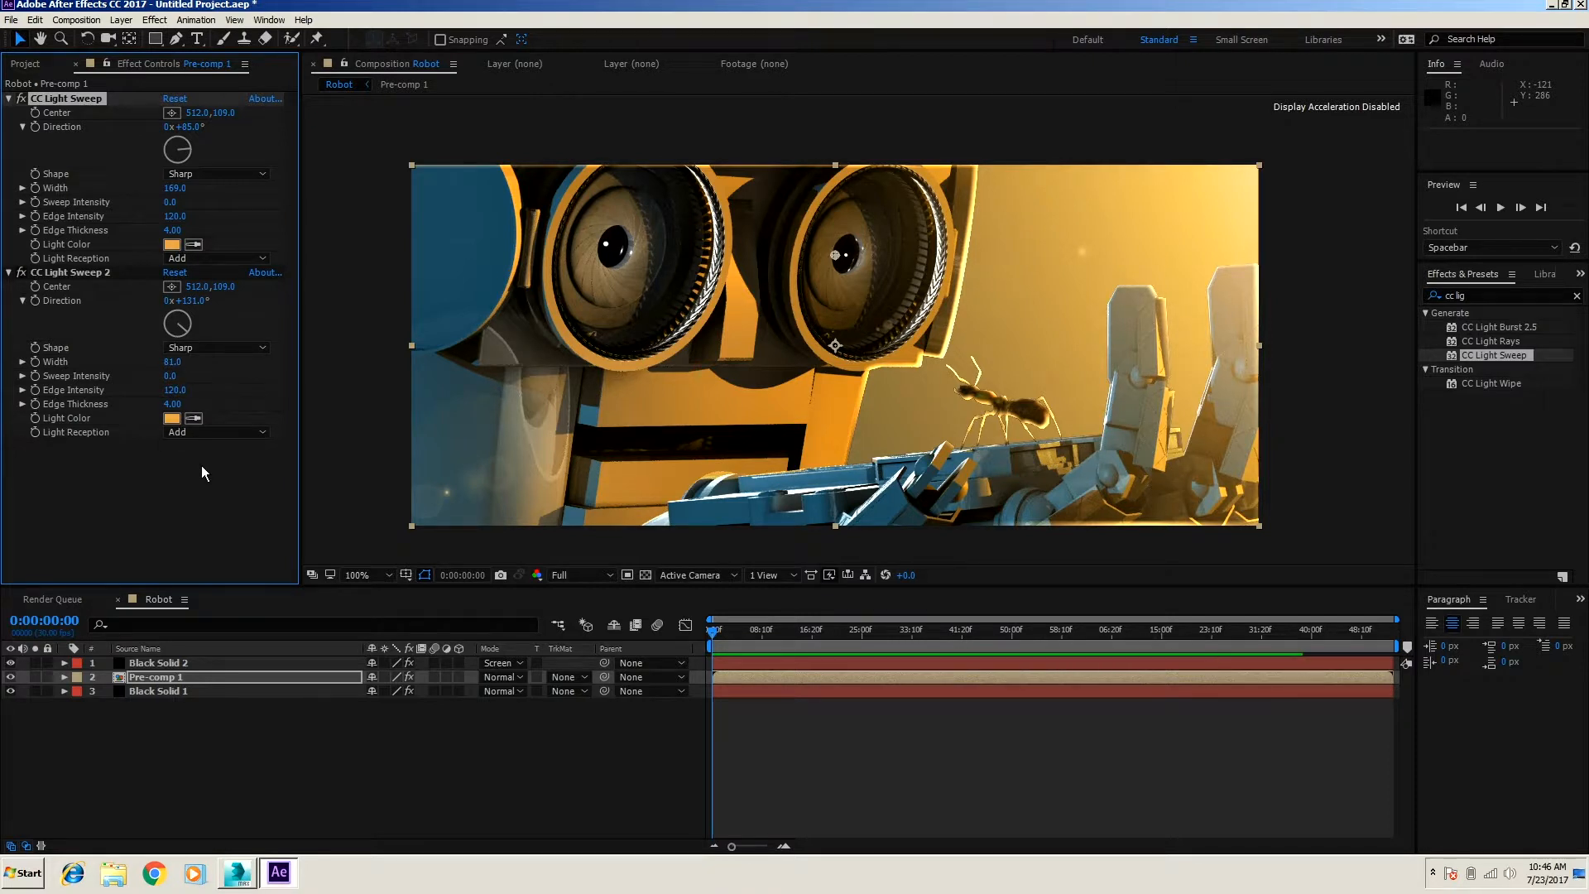
{"action": "left_click_drag", "start_coordinate": [186, 330], "coordinate": [185, 336]}
Step: Duplicate CC Light Sweep 2, set the new copy's Direction to 181°, and collapse the settings of all three sweeps
{"action": "key", "text": "ctrl+d"}
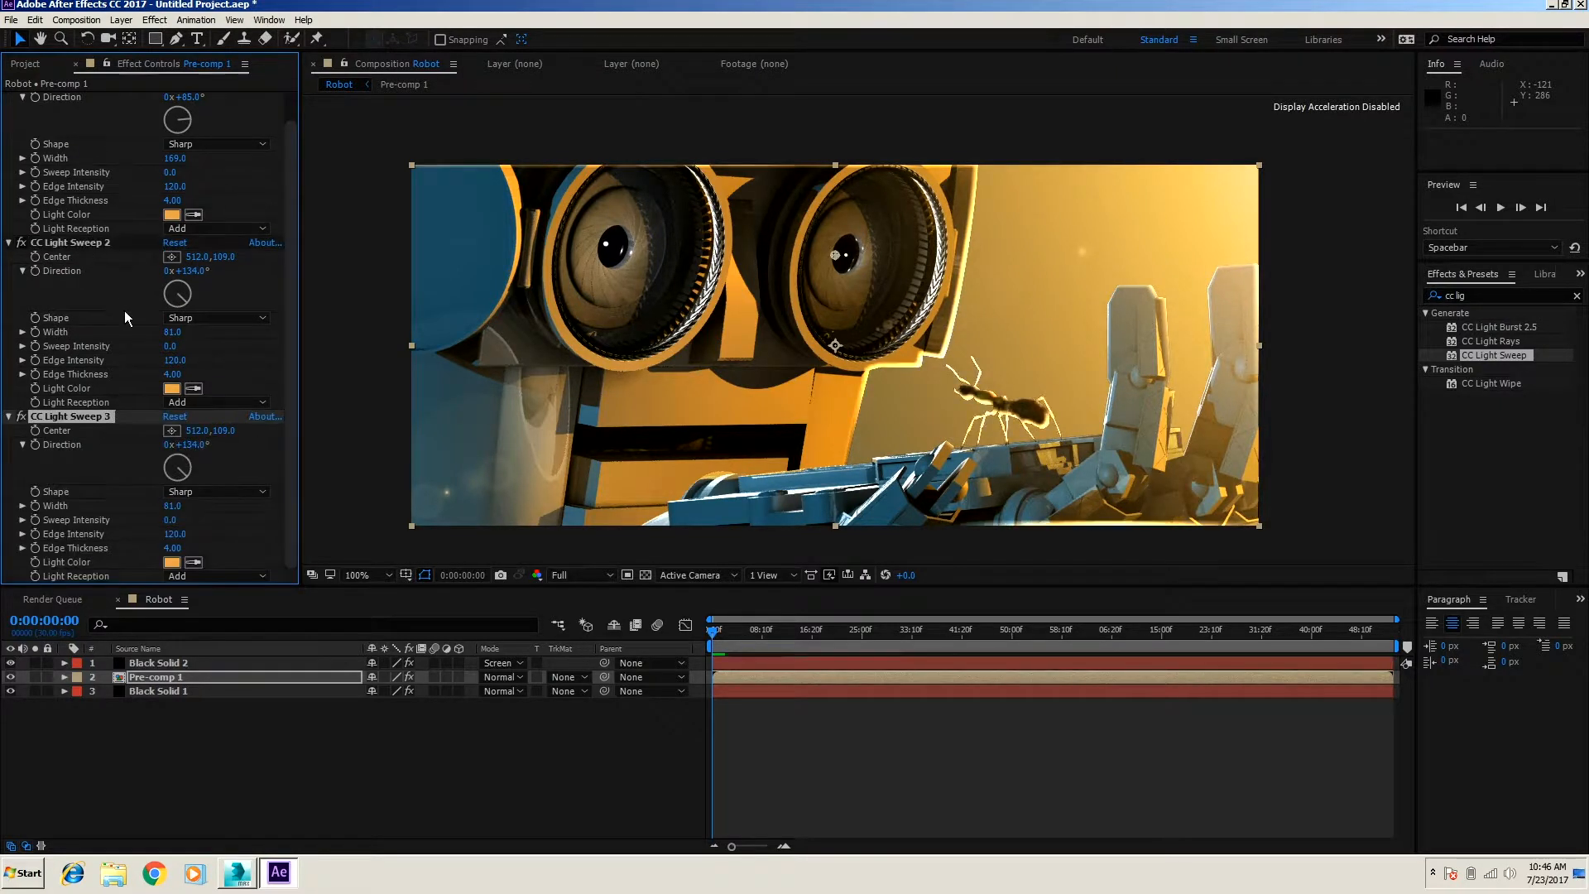
{"action": "left_click_drag", "start_coordinate": [186, 476], "coordinate": [179, 485]}
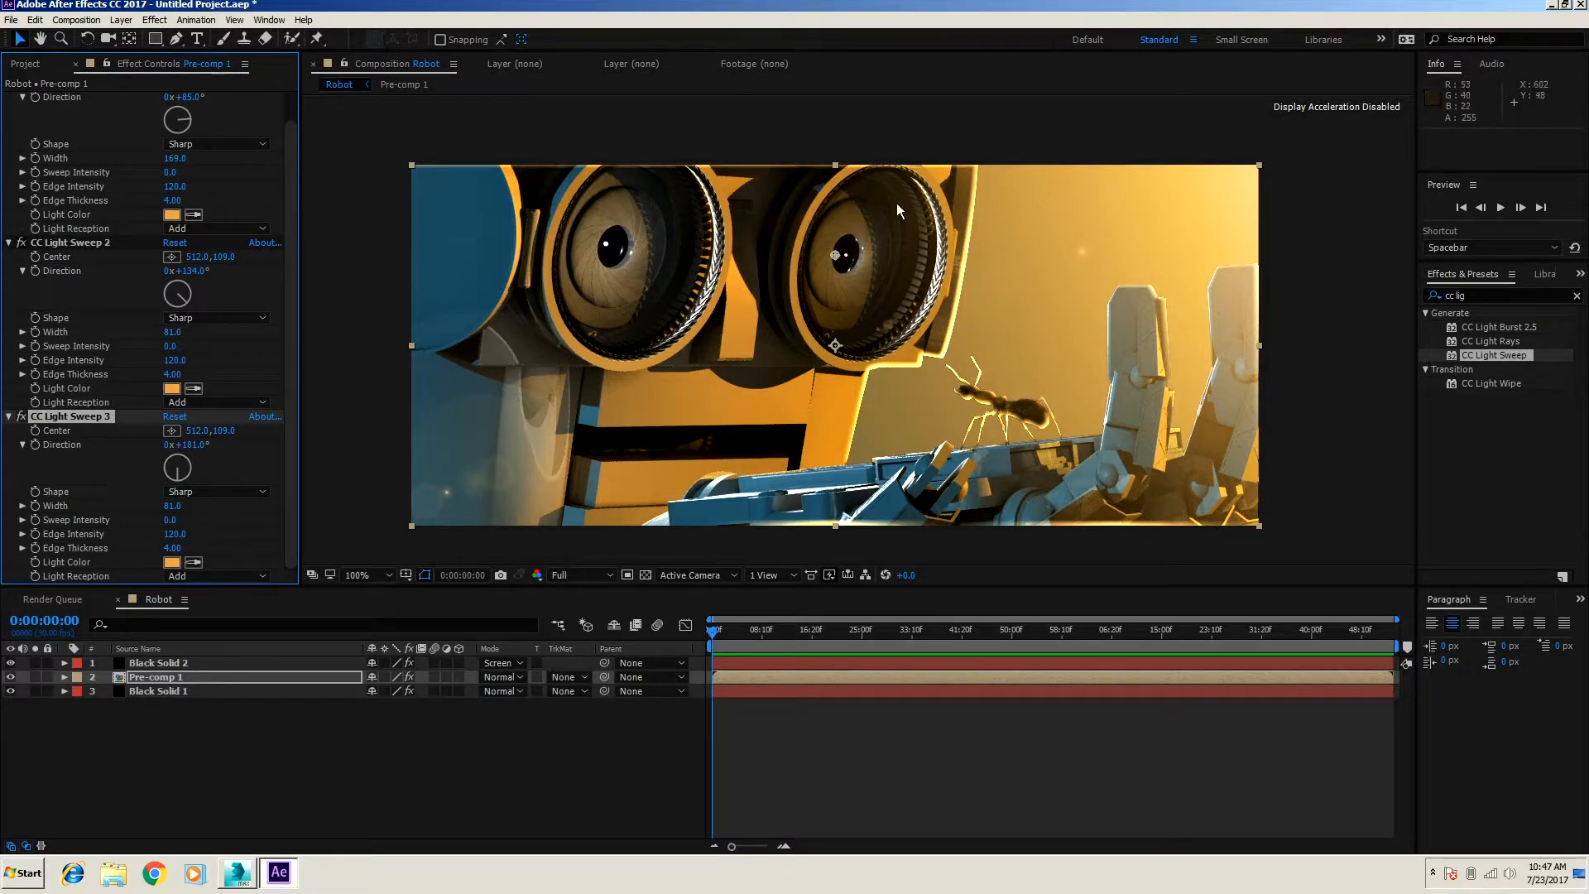
{"action": "left_click", "coordinate": [8, 243]}
{"action": "left_click", "coordinate": [8, 99]}
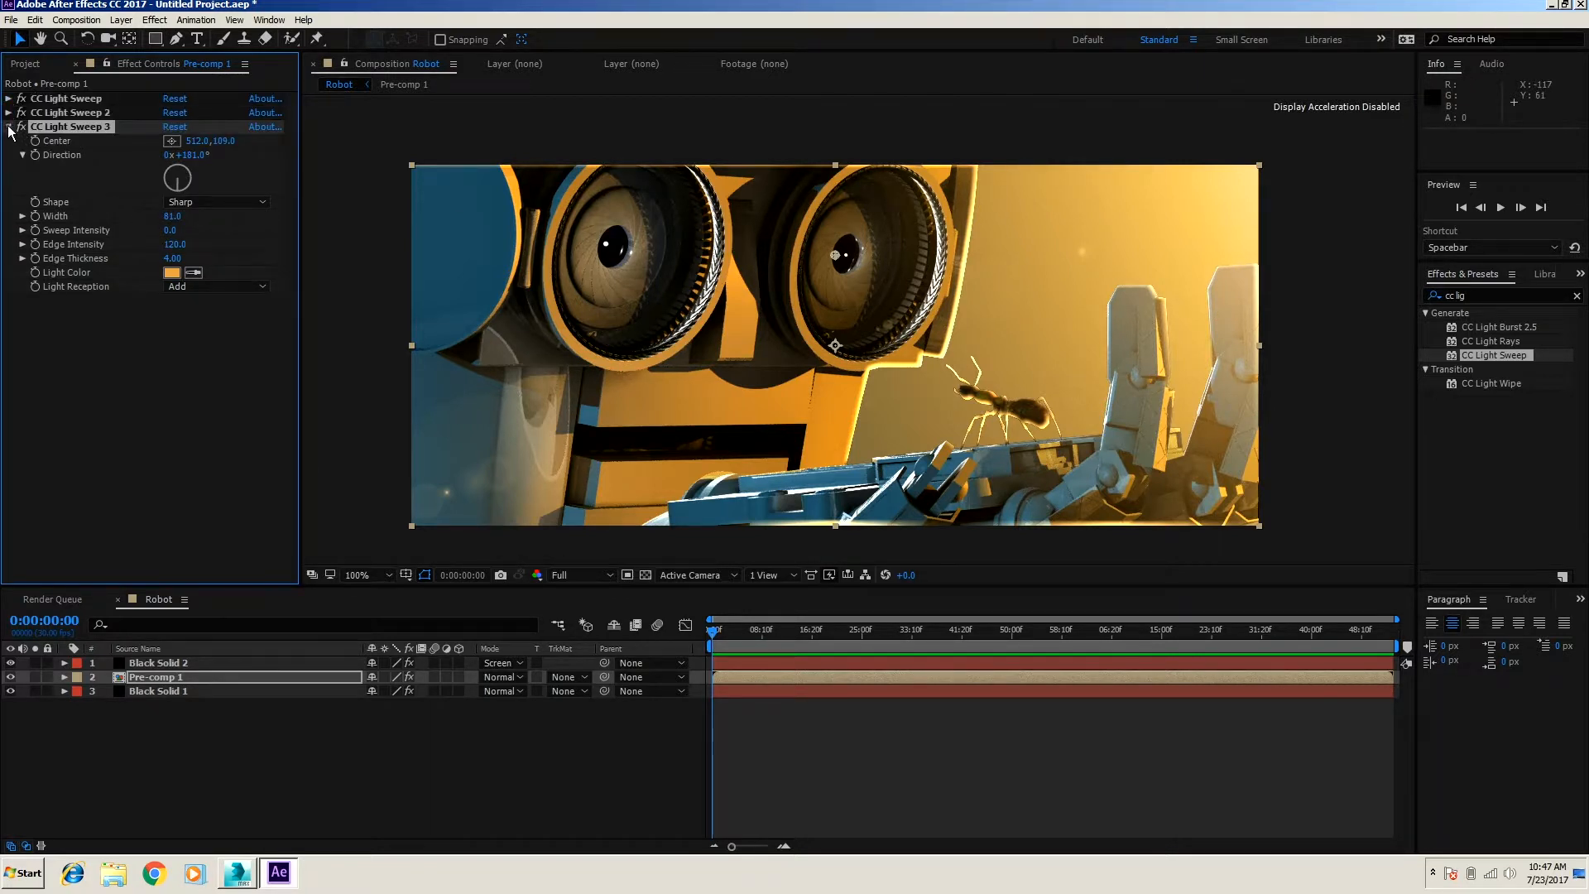
{"action": "left_click", "coordinate": [9, 126]}
Step: Duplicate the Pre-comp 1 layer and collapse the settings of the copy's three light sweeps
{"action": "left_click", "coordinate": [178, 680]}
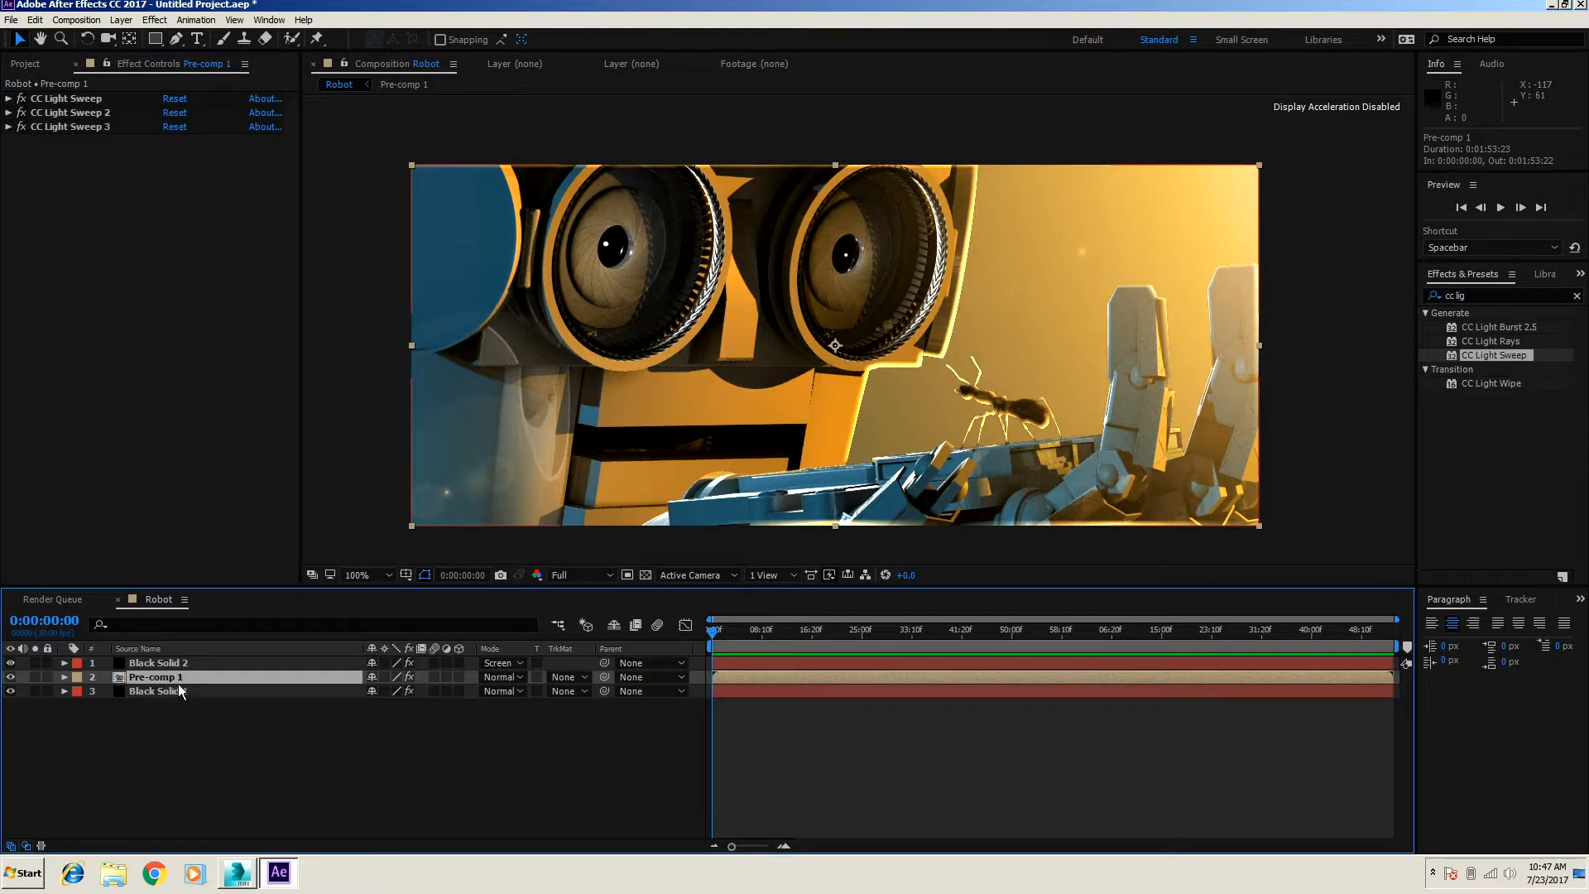
{"action": "key", "text": "ctrl+d"}
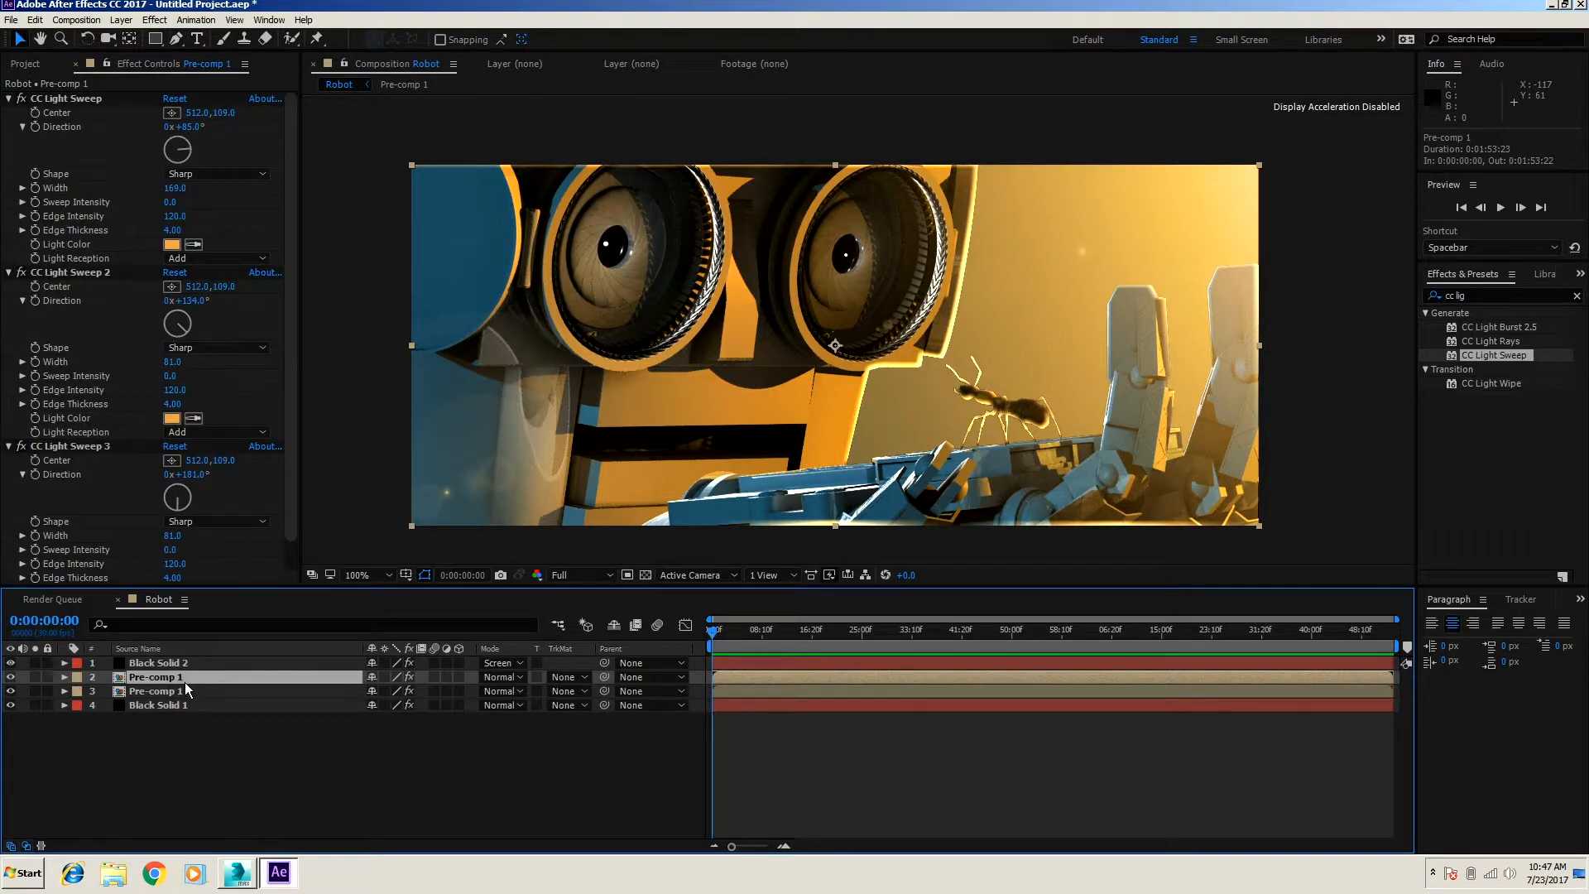
{"action": "left_click", "coordinate": [9, 98]}
{"action": "left_click", "coordinate": [8, 112]}
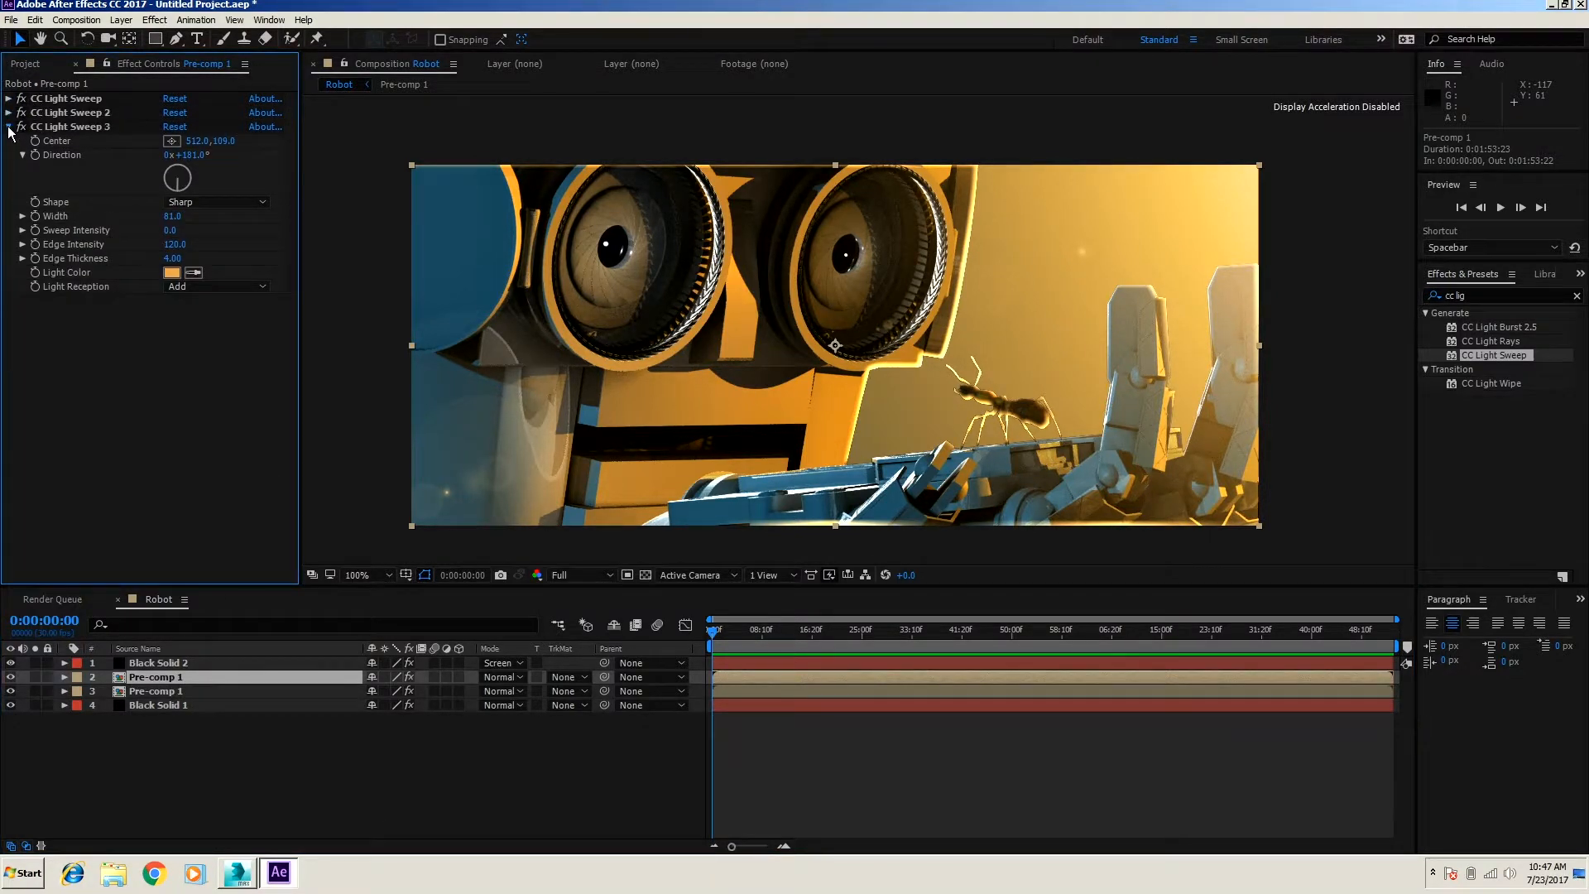
{"action": "left_click", "coordinate": [8, 127]}
Step: Draw a closed Pen mask on the upper Pre-comp 1 layer from the robot's right eye around the ant, the hand and the background beyond the frame
{"action": "left_click", "coordinate": [177, 39]}
{"action": "left_click", "coordinate": [903, 201]}
{"action": "left_click", "coordinate": [885, 280]}
{"action": "left_click", "coordinate": [821, 342]}
{"action": "left_click", "coordinate": [806, 417]}
{"action": "left_click", "coordinate": [816, 481]}
{"action": "left_click", "coordinate": [948, 480]}
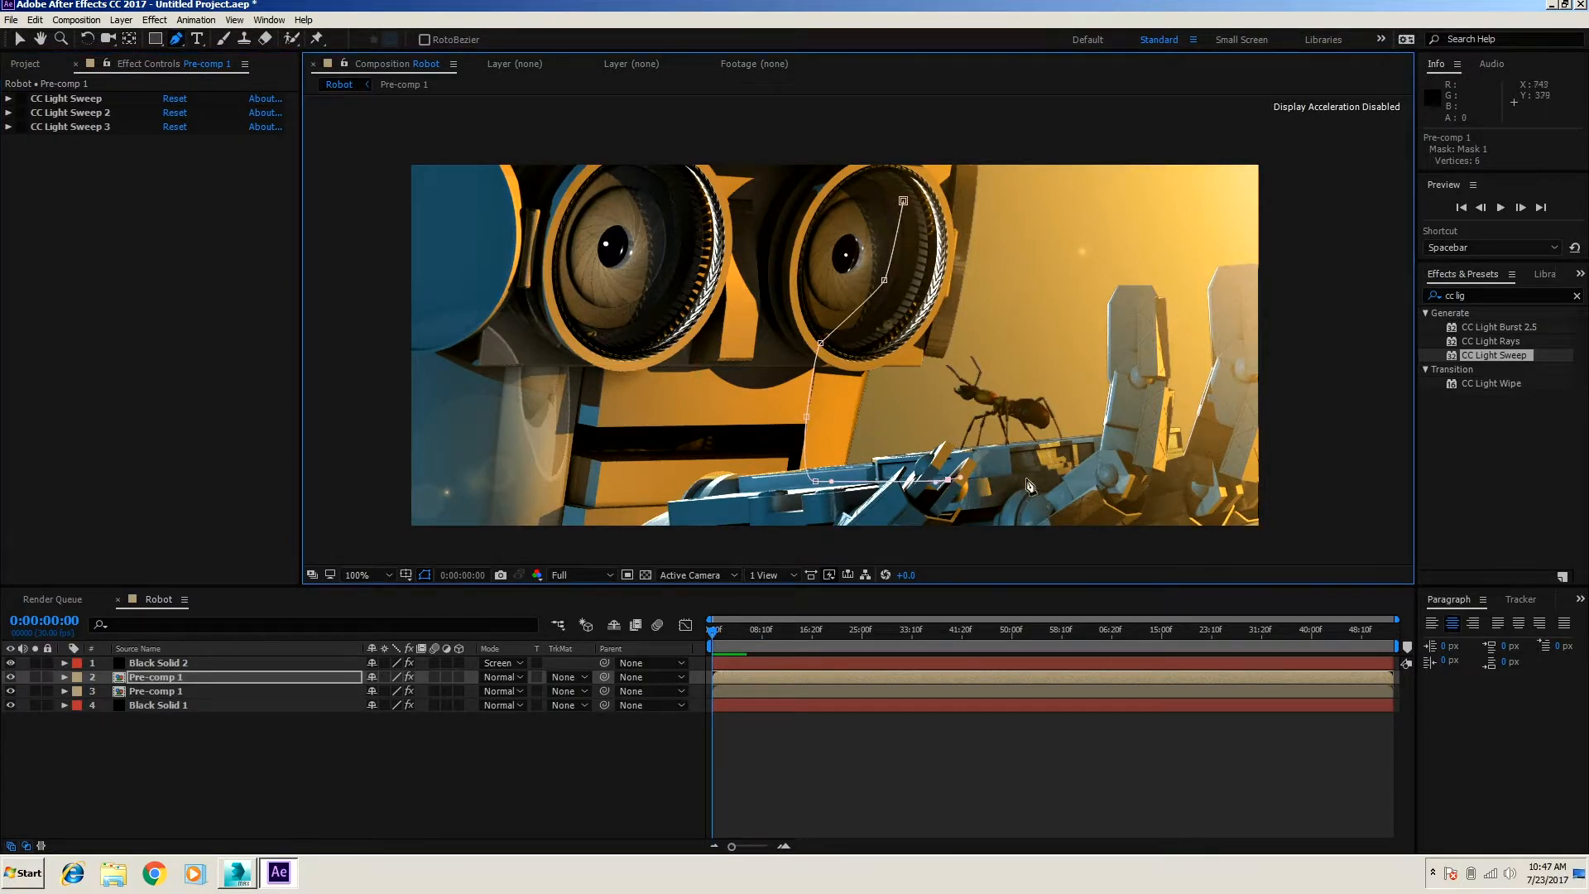
{"action": "left_click", "coordinate": [1106, 493]}
{"action": "left_click_drag", "start_coordinate": [1195, 492], "coordinate": [1316, 467]}
{"action": "left_click_drag", "start_coordinate": [1311, 270], "coordinate": [1314, 247]}
{"action": "left_click_drag", "start_coordinate": [1274, 139], "coordinate": [1246, 133]}
{"action": "left_click_drag", "start_coordinate": [1060, 130], "coordinate": [1027, 137]}
{"action": "left_click_drag", "start_coordinate": [923, 151], "coordinate": [890, 269]}
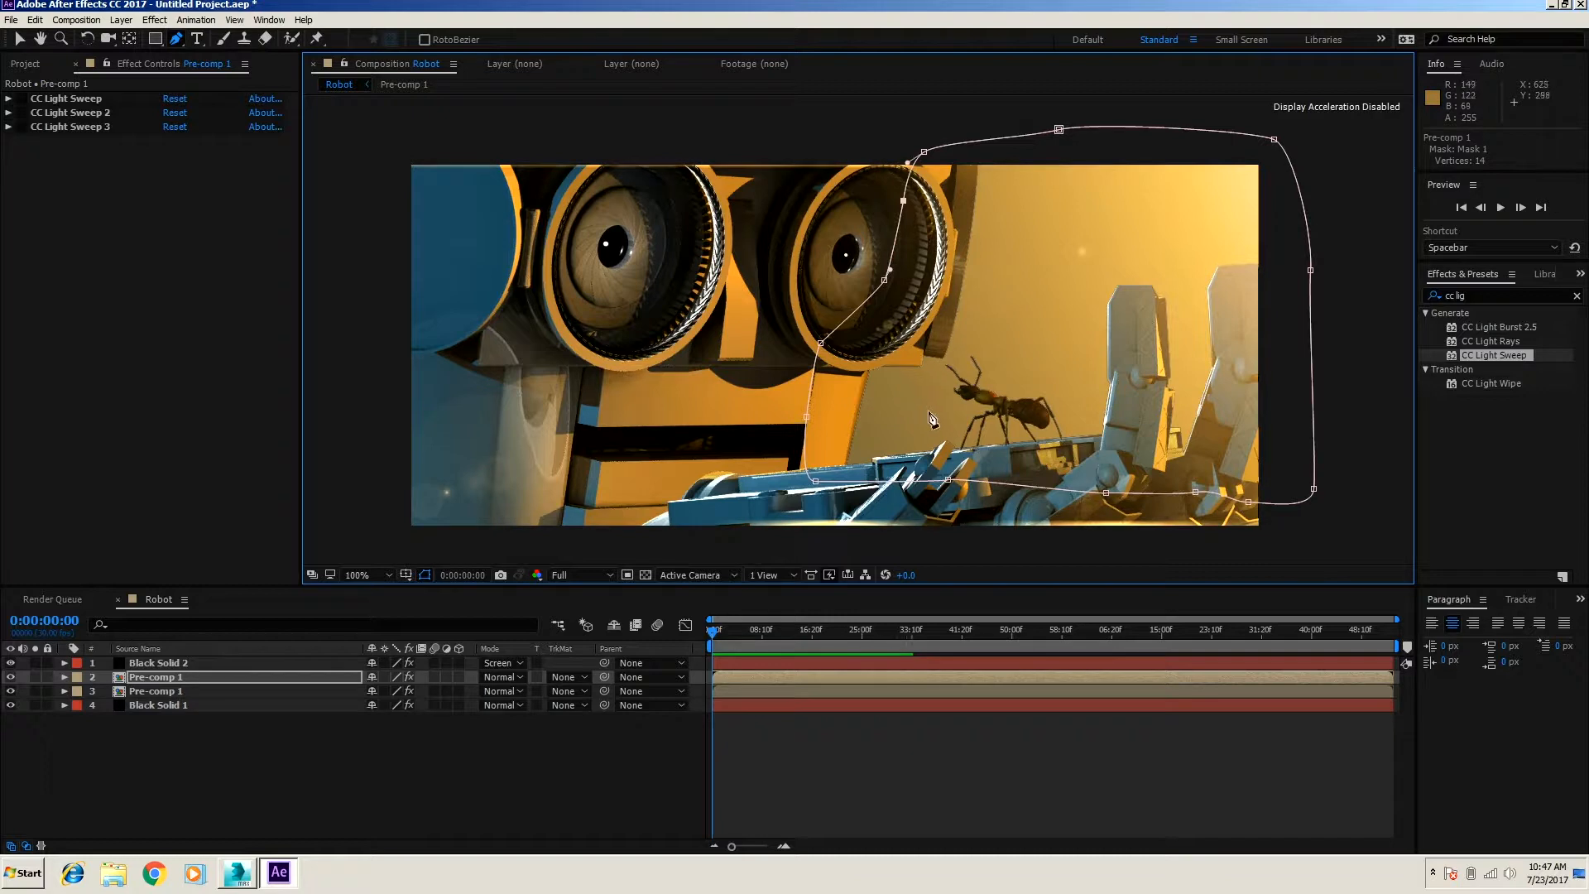
Step: Set the mode of Mask 1 on the upper Pre-comp 1 layer to Subtract, collapse the layer and deselect it
{"action": "left_click", "coordinate": [65, 677]}
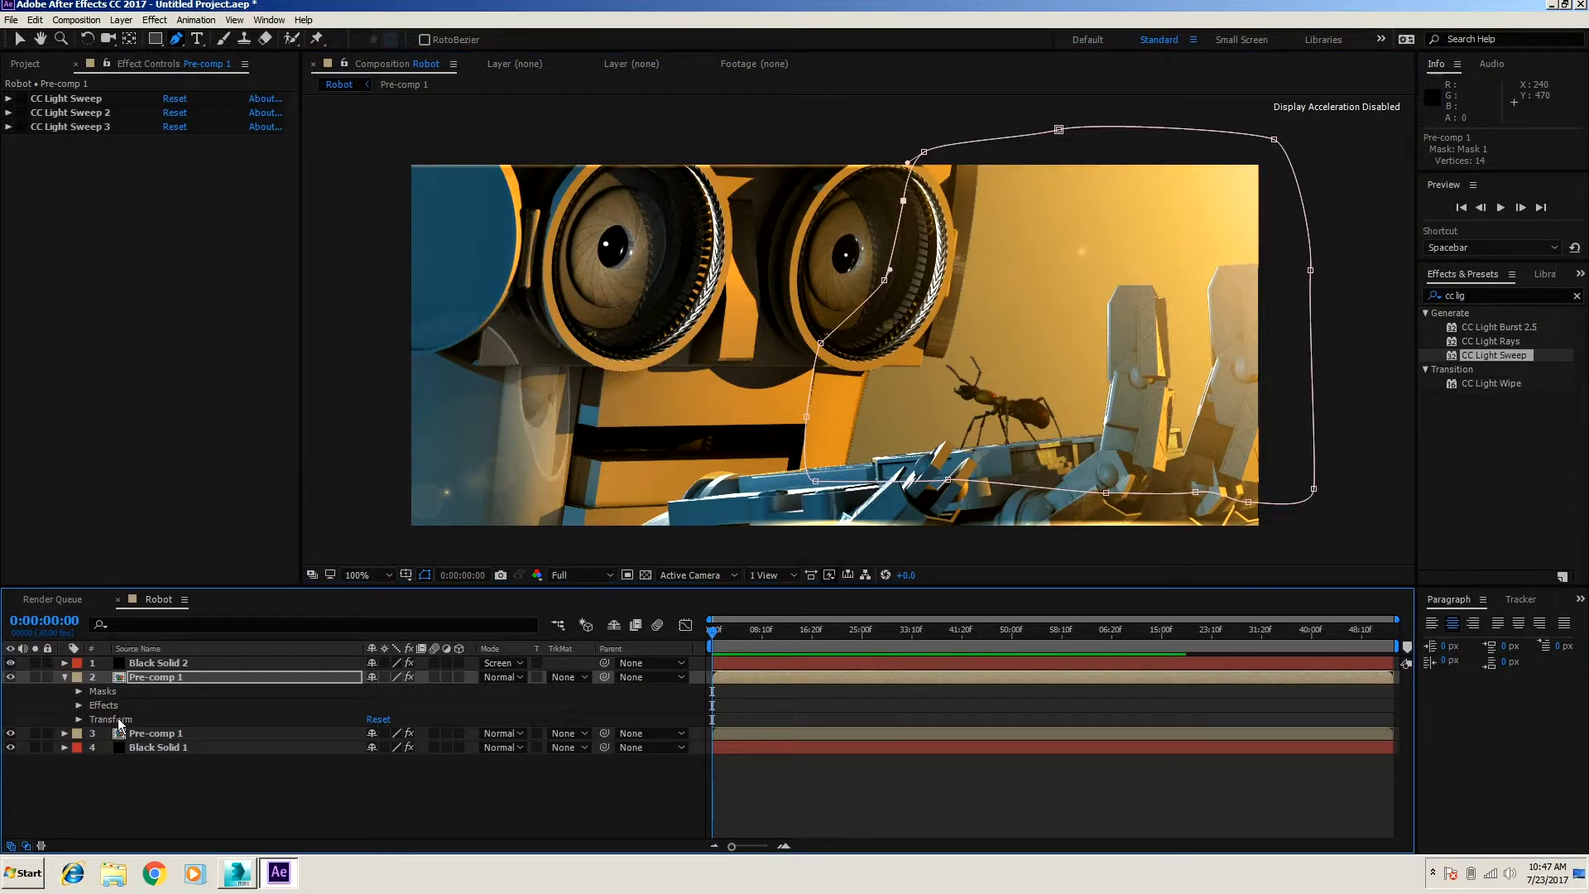
{"action": "left_click", "coordinate": [78, 691]}
{"action": "left_click", "coordinate": [397, 707]}
{"action": "left_click", "coordinate": [409, 749]}
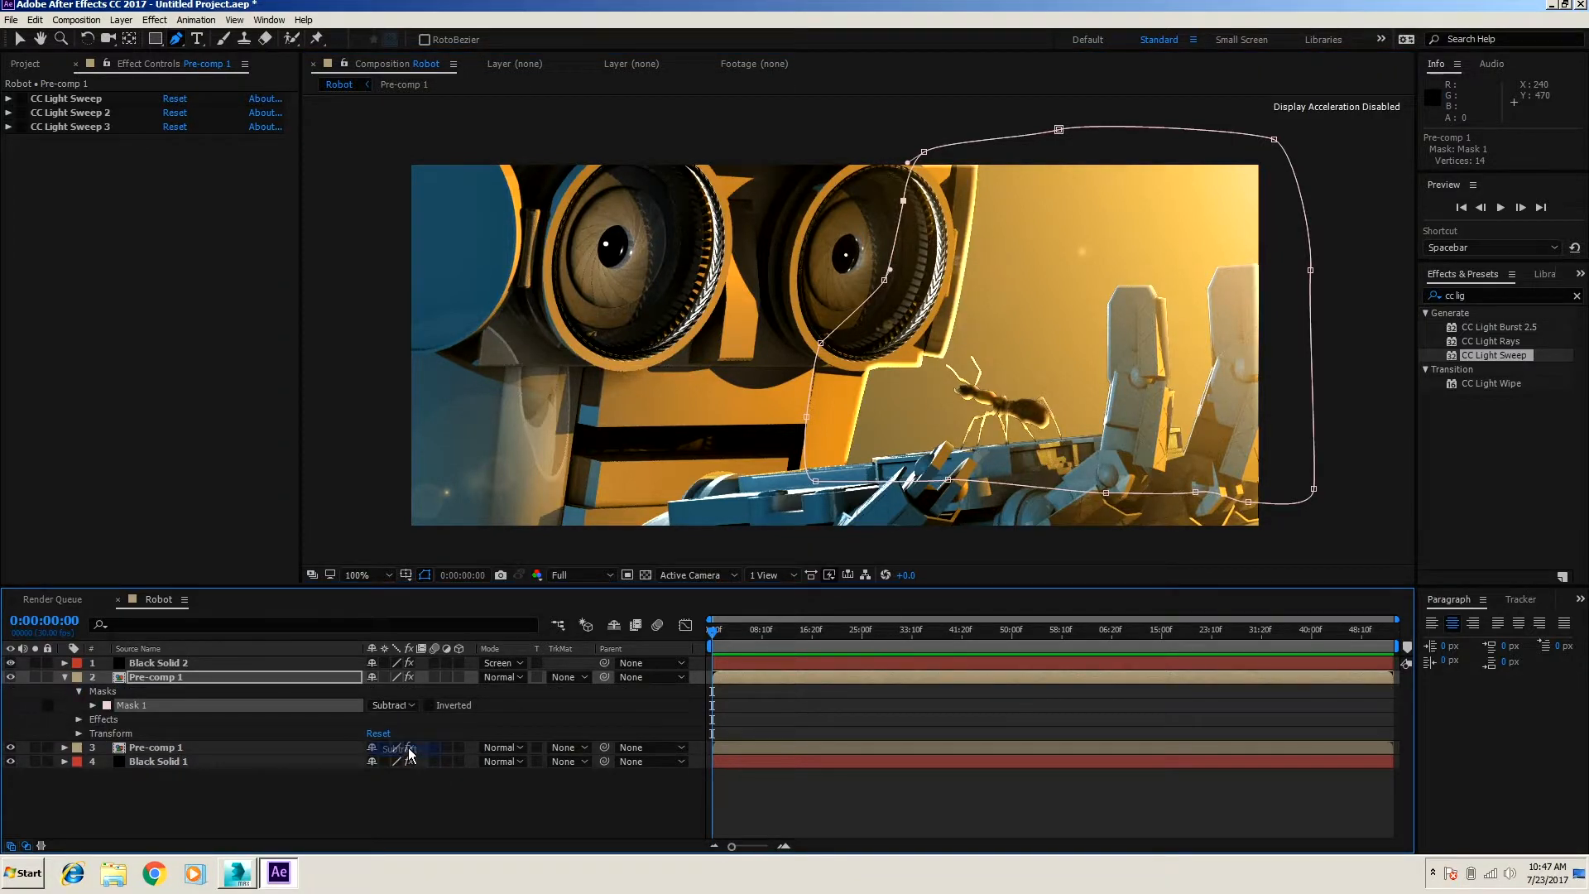
{"action": "left_click", "coordinate": [65, 677]}
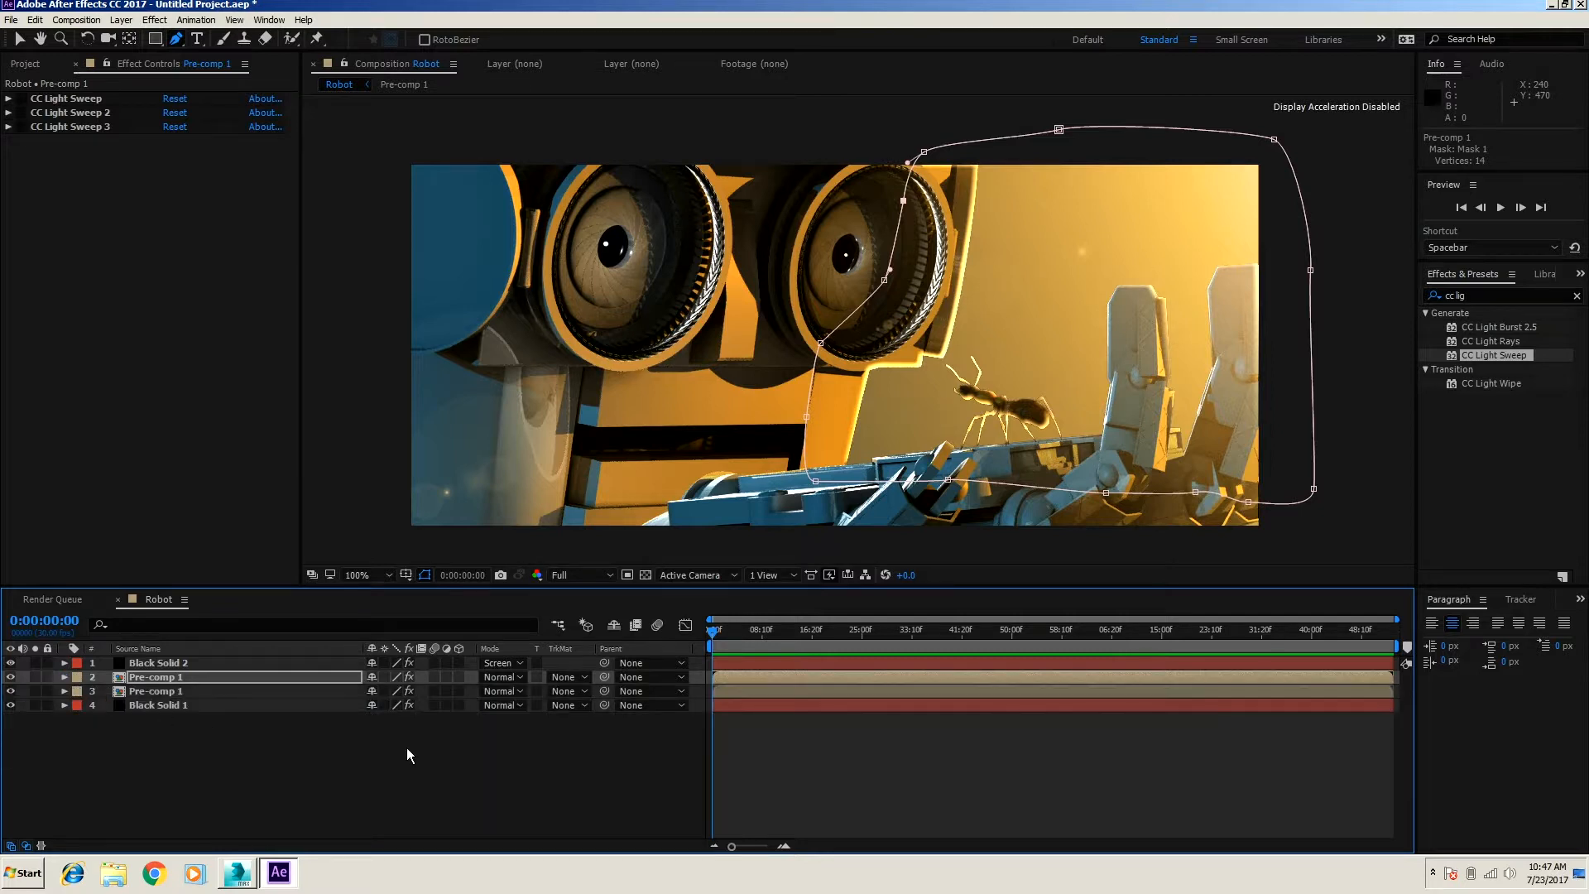
{"action": "left_click", "coordinate": [411, 753]}
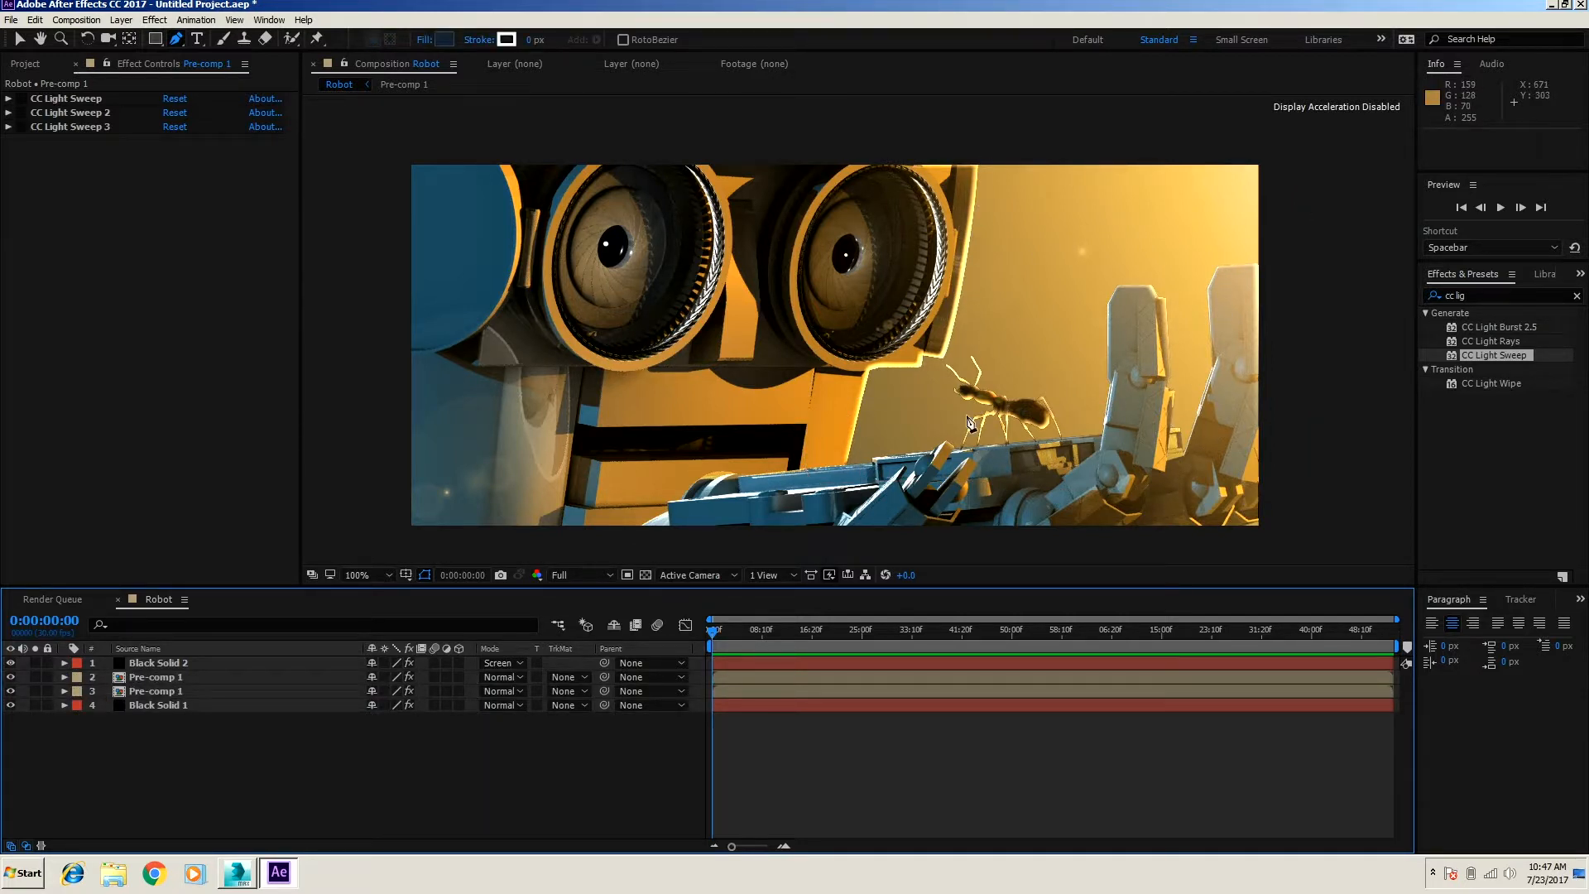
Step: Try to pull in the outer edge of Mask 1 on the upper Pre-comp 1 layer, and undo the move
{"action": "left_click", "coordinate": [19, 40]}
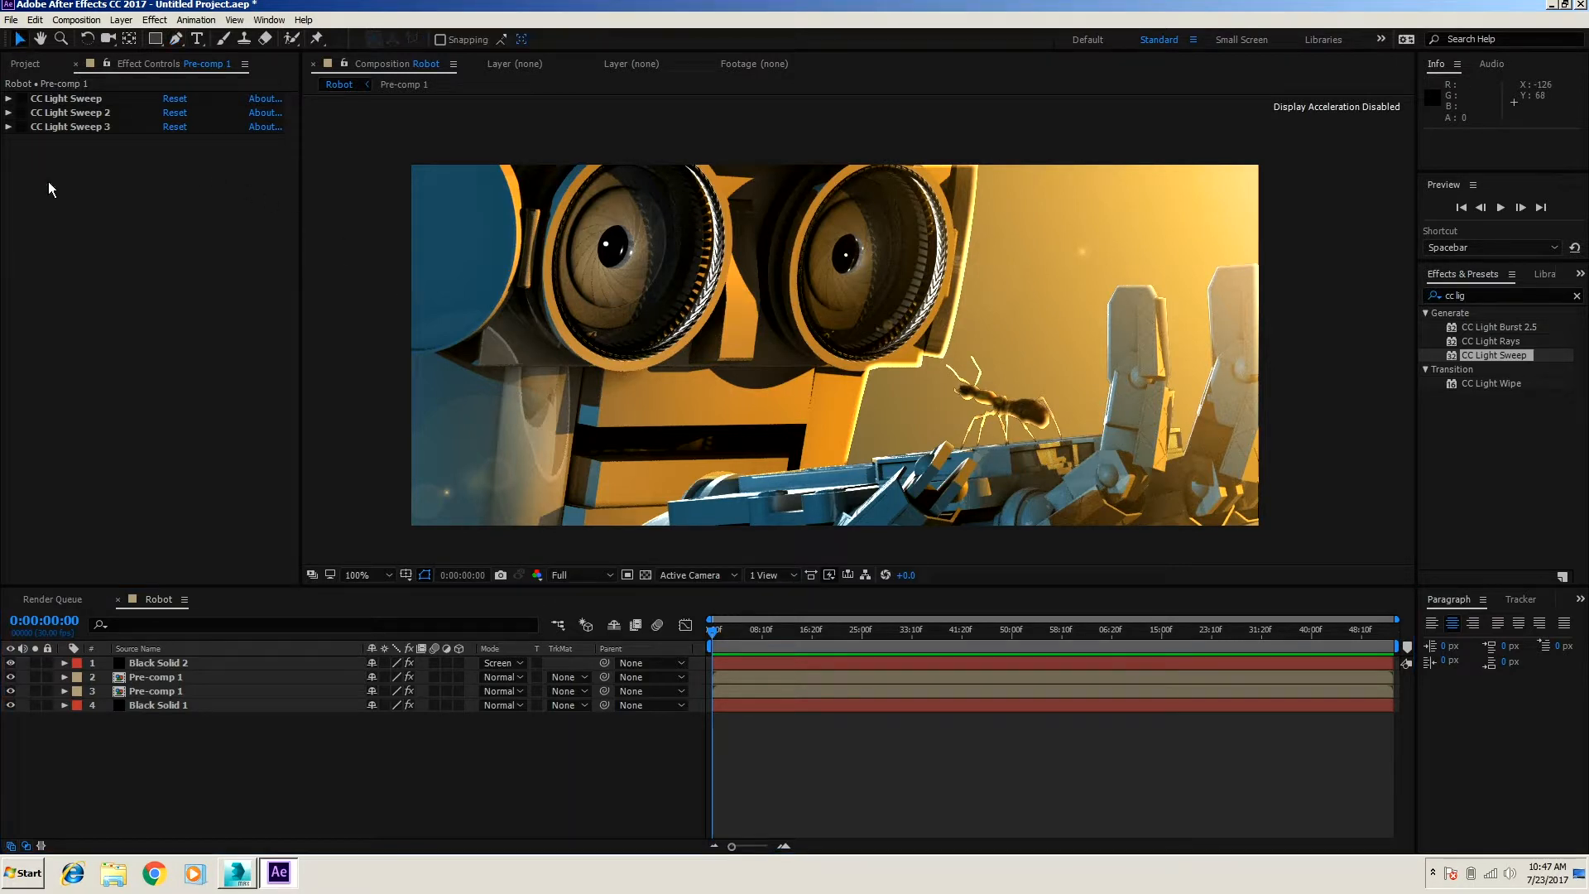
{"action": "left_click", "coordinate": [169, 678]}
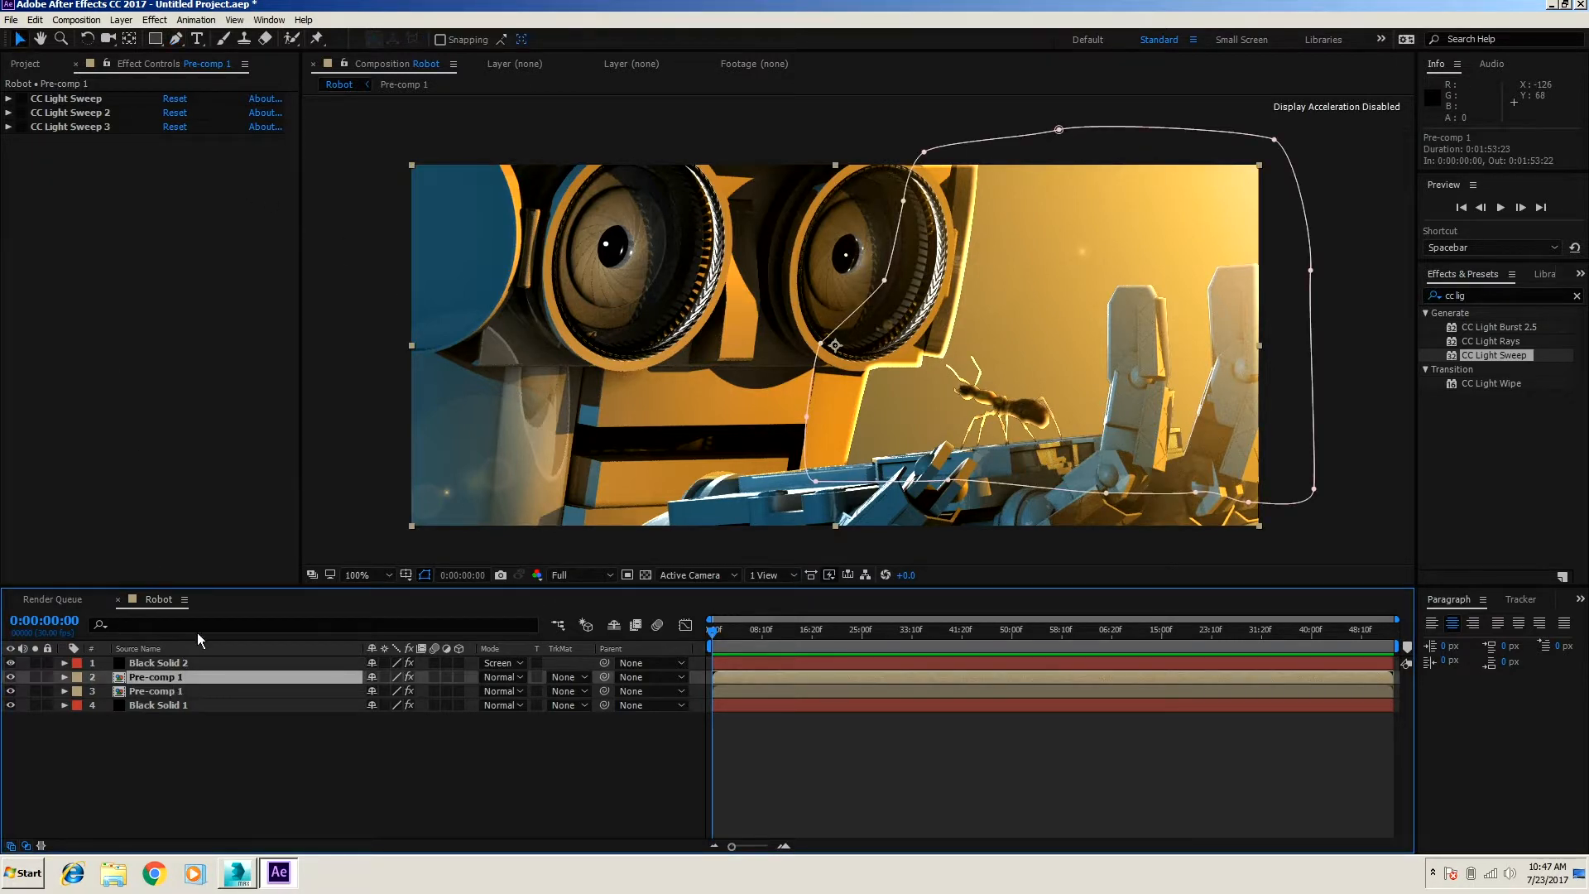
{"action": "left_click", "coordinate": [1294, 267]}
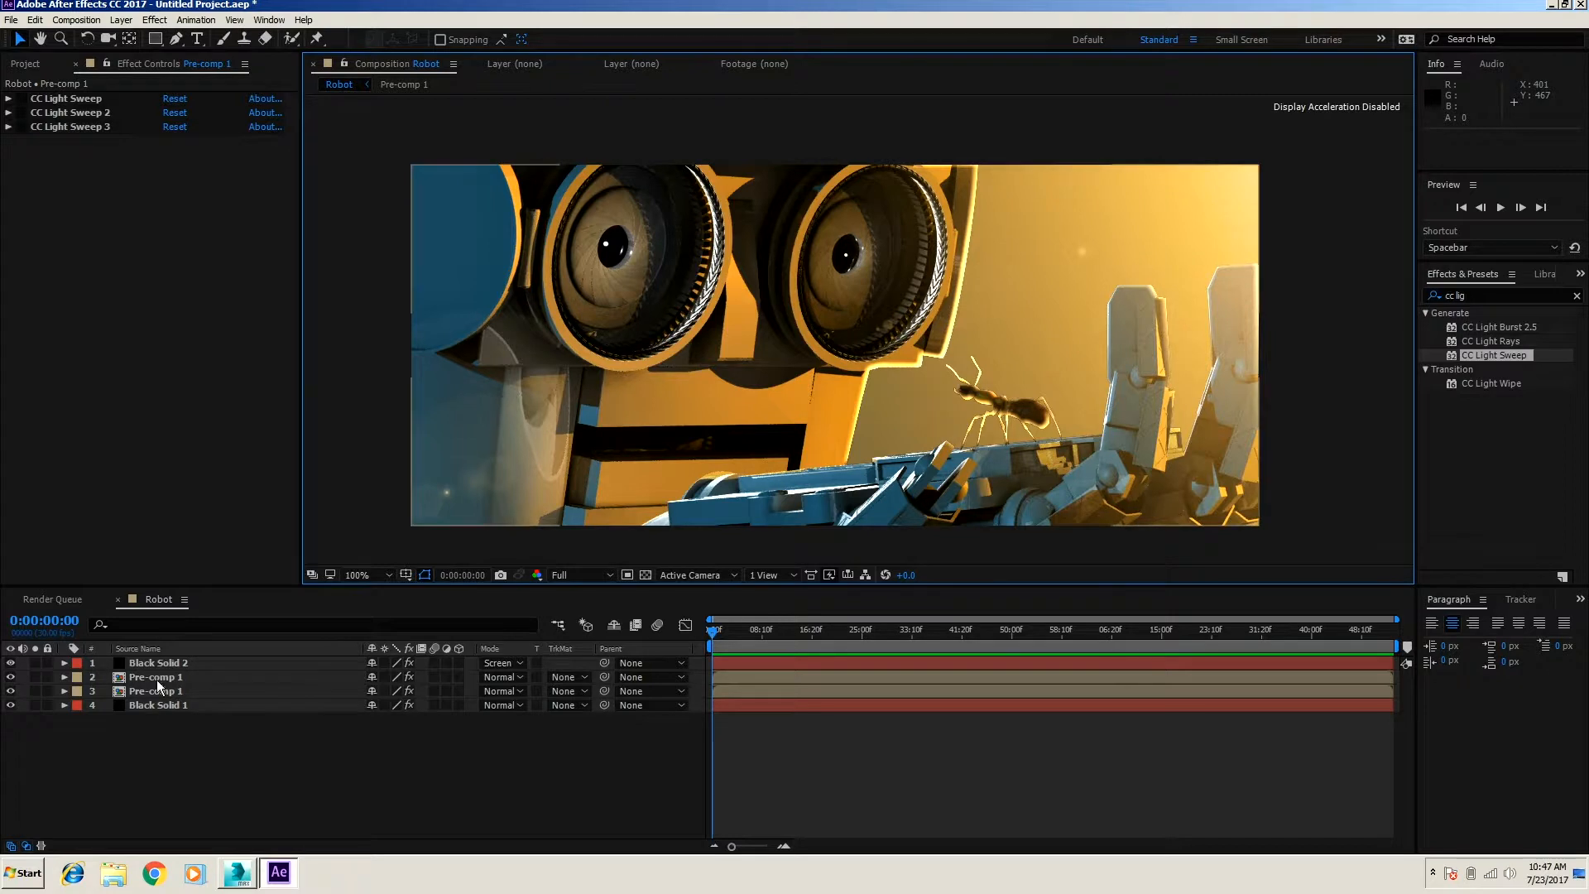
{"action": "left_click", "coordinate": [71, 677]}
{"action": "left_click", "coordinate": [65, 677]}
{"action": "left_click", "coordinate": [118, 707]}
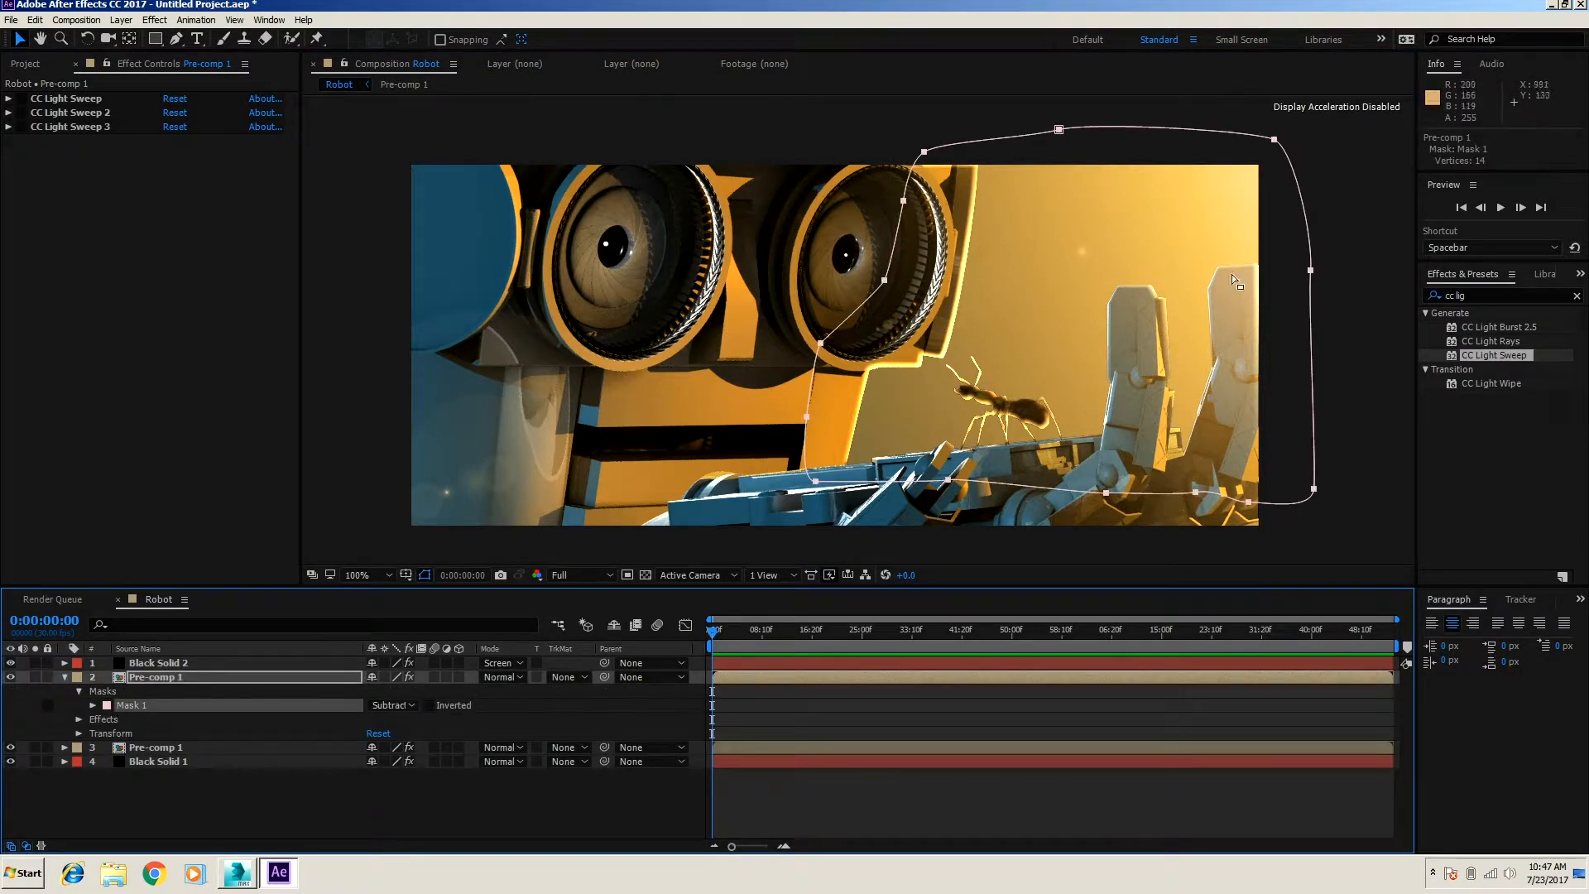
{"action": "left_click_drag", "start_coordinate": [1311, 274], "coordinate": [1295, 283]}
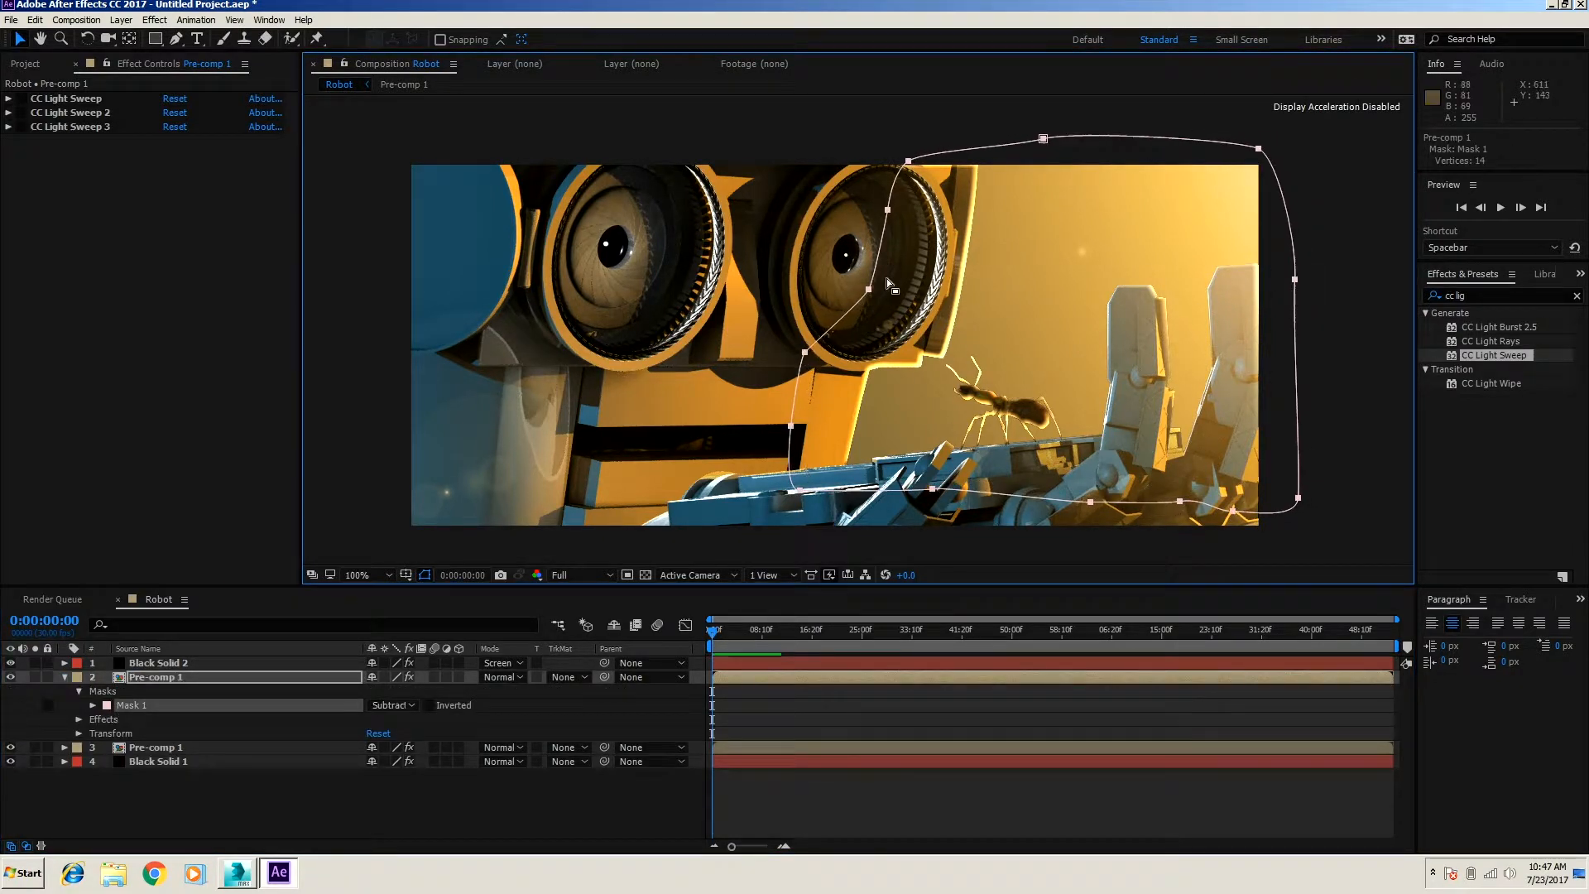
{"action": "key", "text": "ctrl+z"}
Step: Add a vertex on Mask 1's outer edge, pull it inward onto the robot's outermost finger, lengthen its lower curve handle, and collapse the layer
{"action": "left_click", "coordinate": [177, 39]}
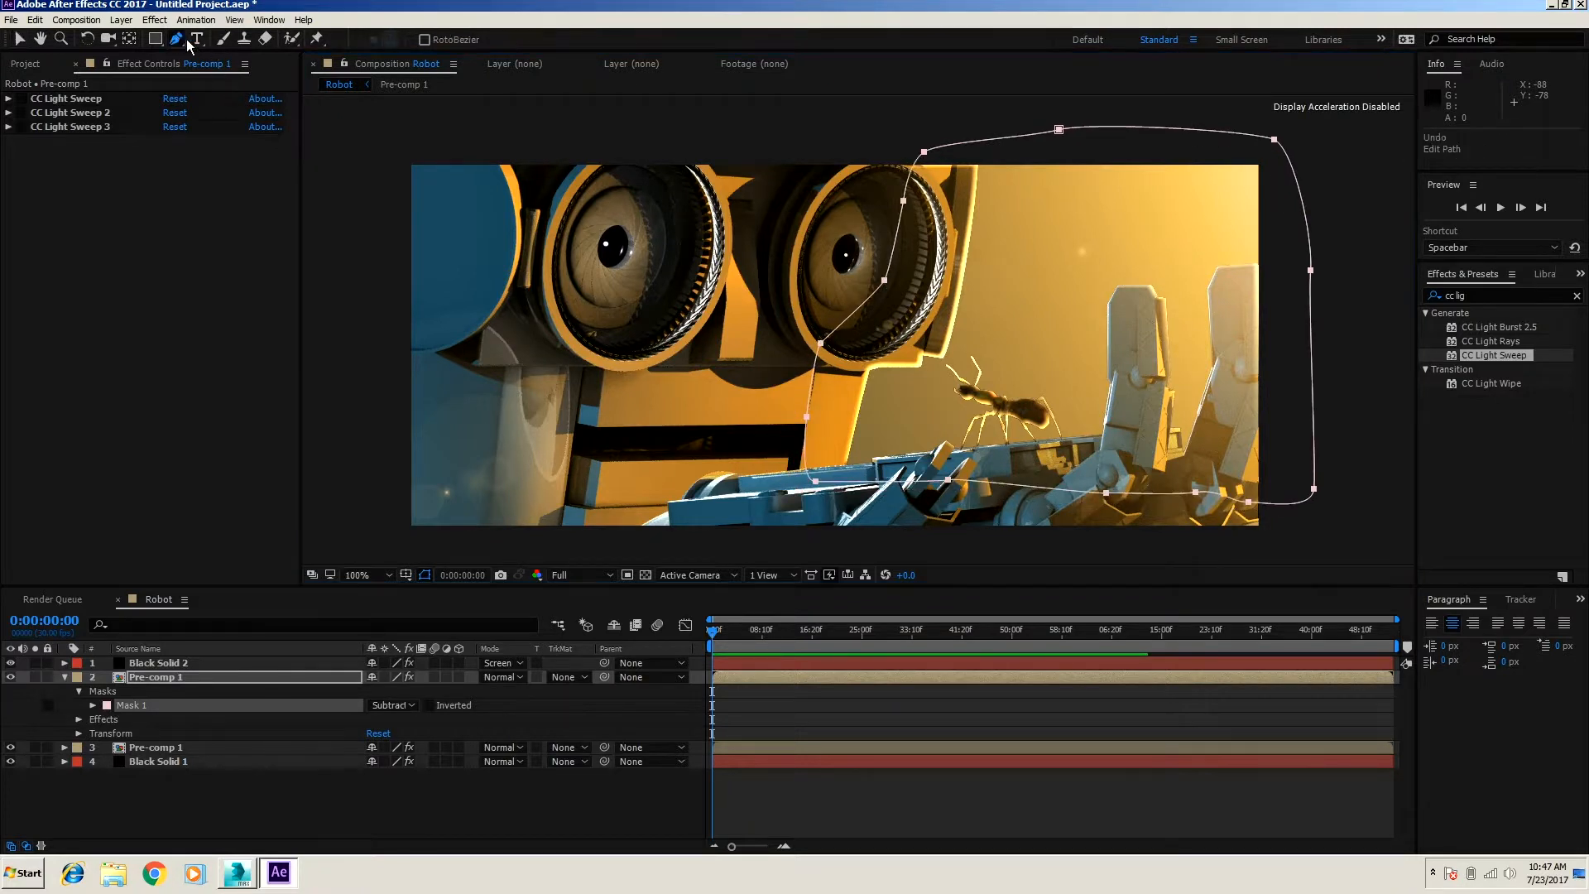
{"action": "left_click", "coordinate": [1311, 321]}
{"action": "key", "text": "v"}
{"action": "left_click_drag", "start_coordinate": [1311, 320], "coordinate": [1246, 235]}
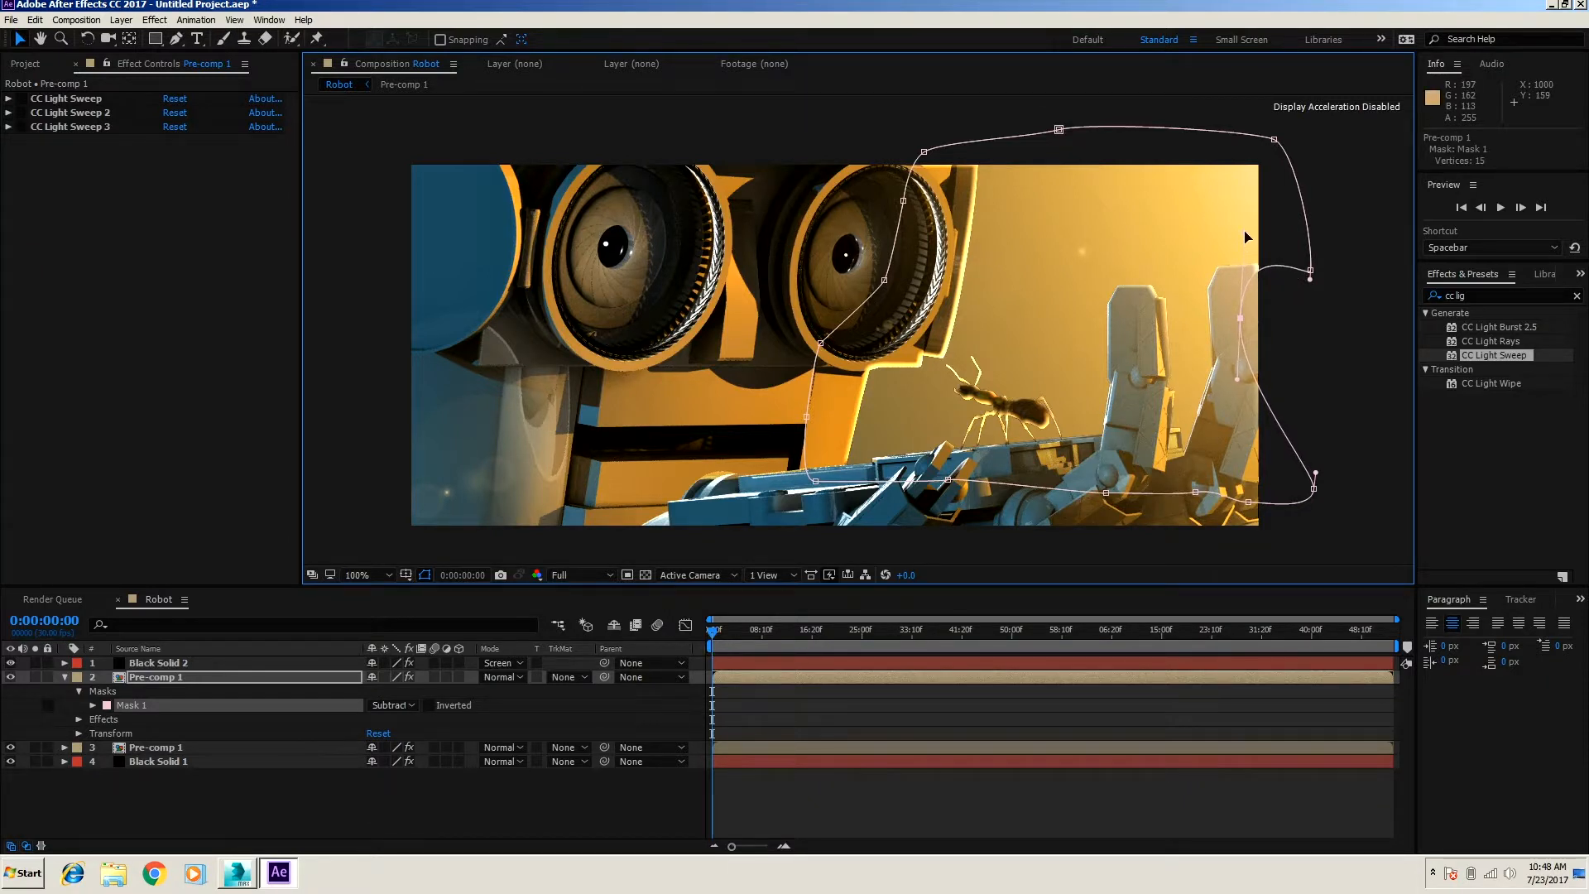
{"action": "left_click_drag", "start_coordinate": [1238, 380], "coordinate": [1235, 407]}
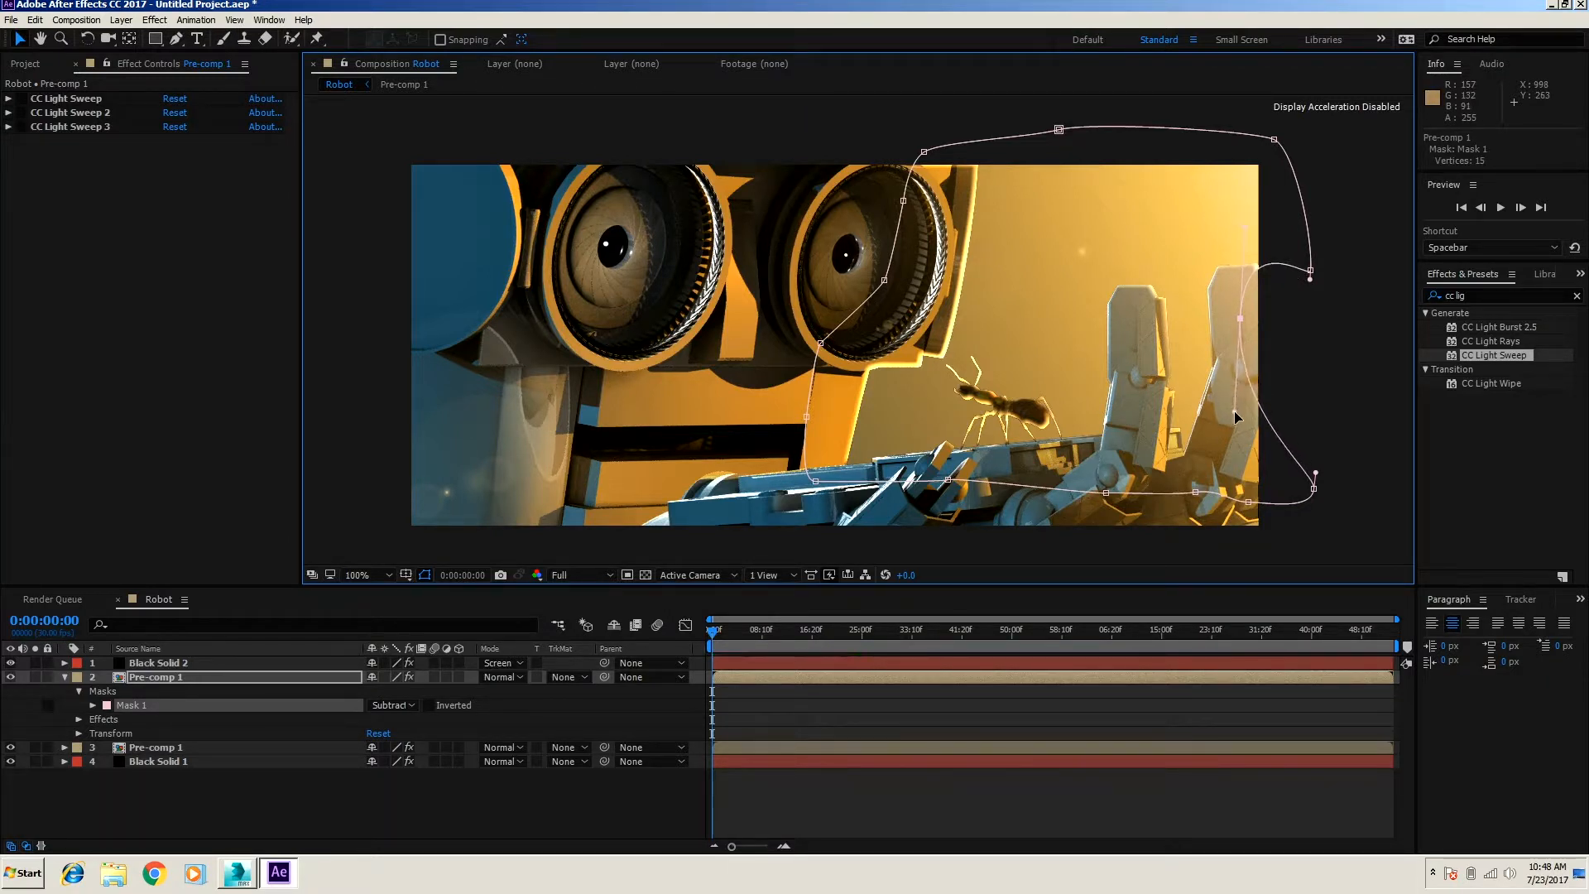
{"action": "key", "text": "space"}
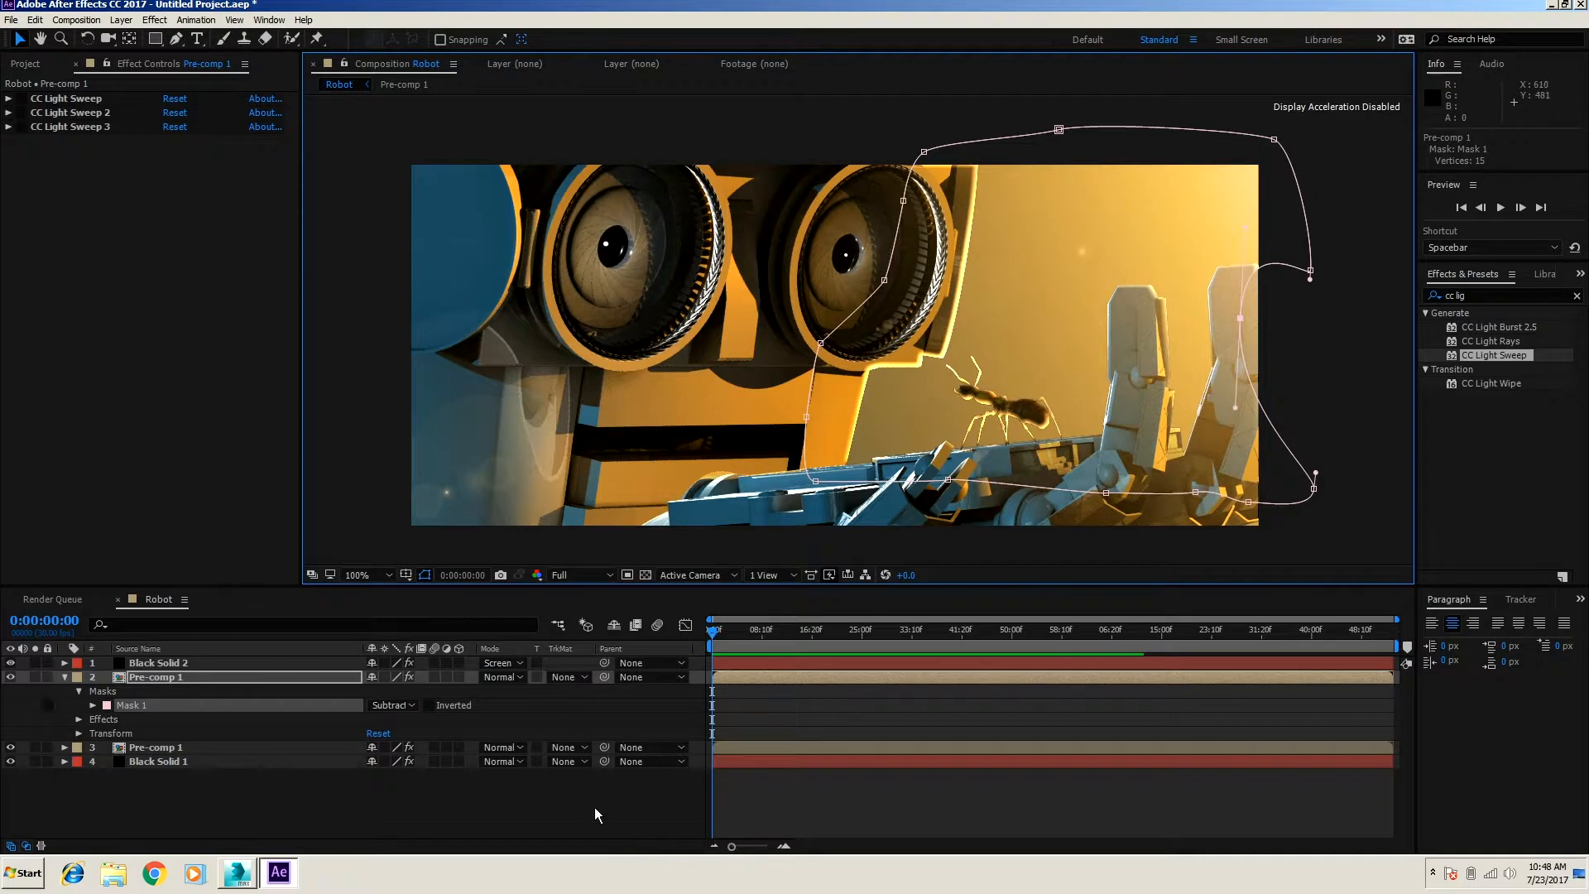
{"action": "left_click", "coordinate": [552, 816]}
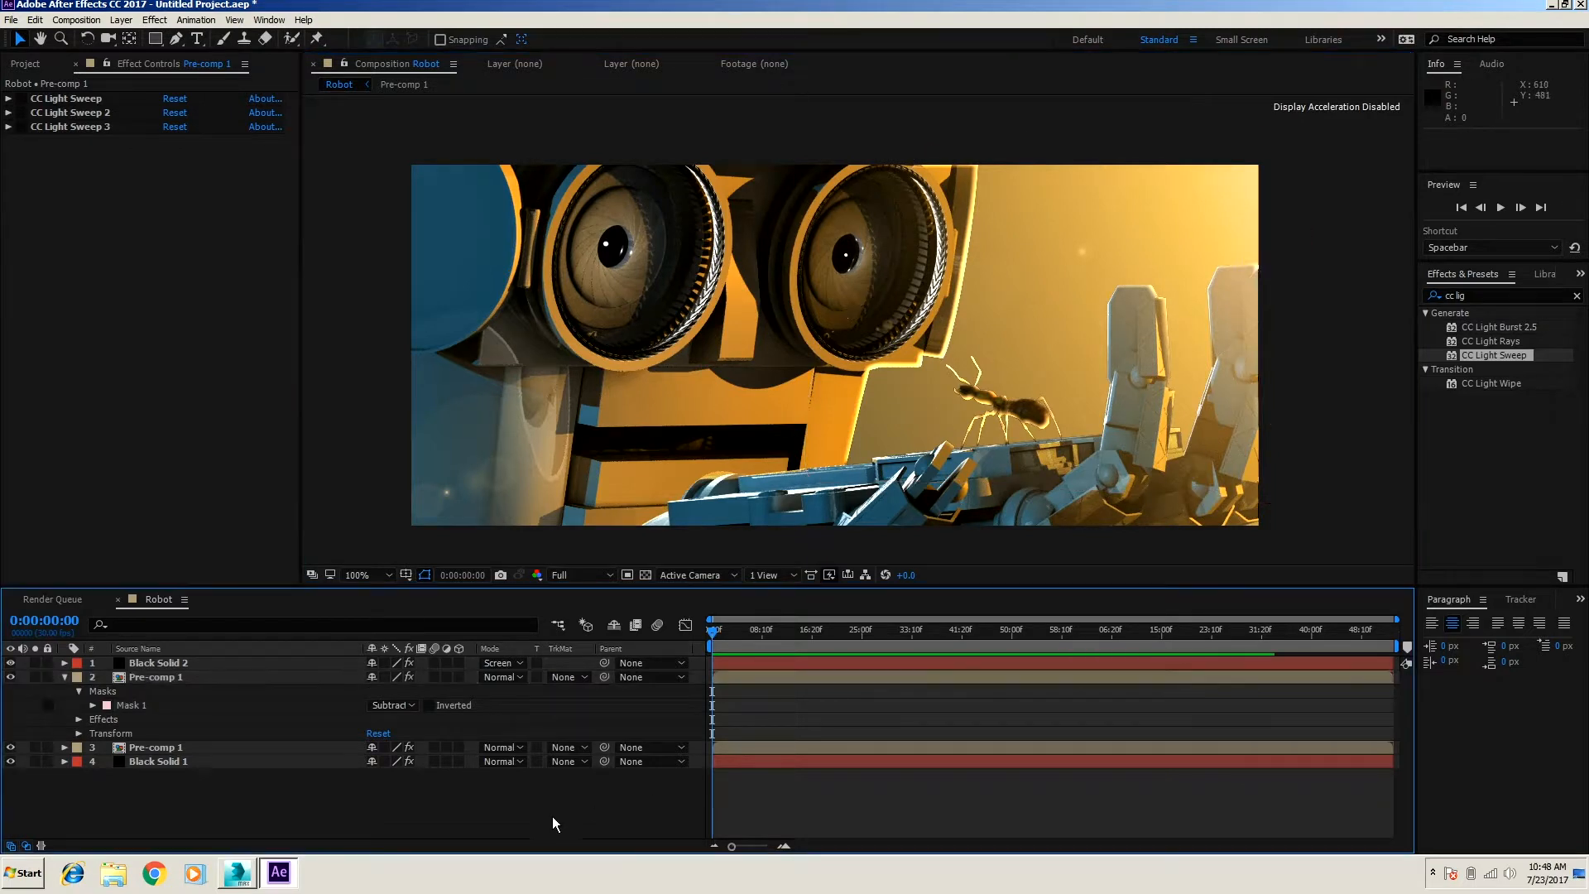
{"action": "left_click", "coordinate": [65, 677]}
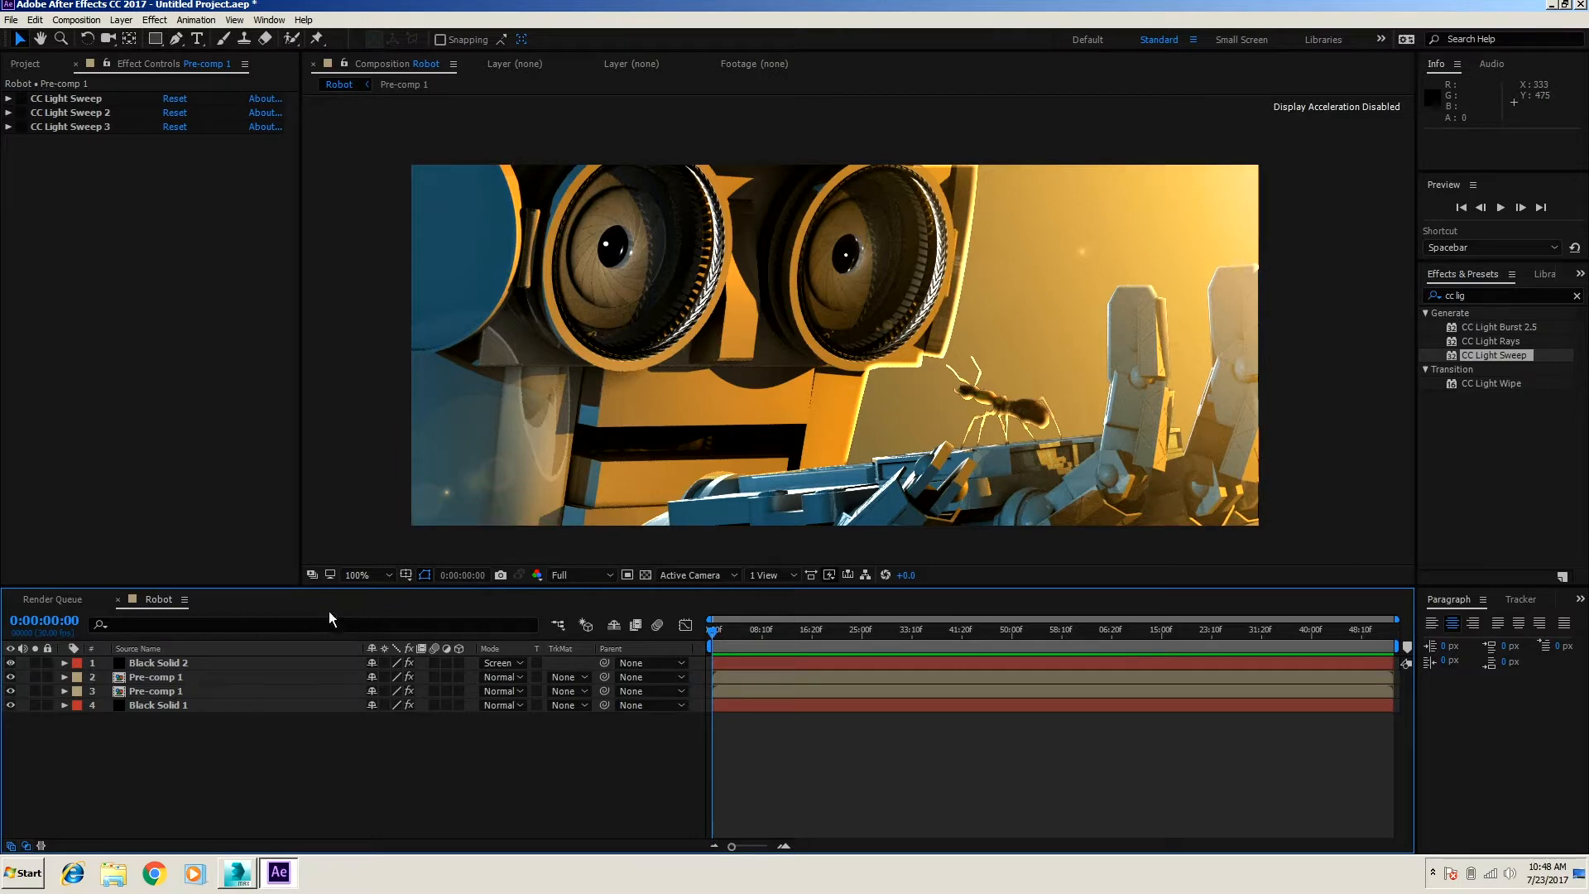
Step: Create an adjustment layer and apply Brightness & Contrast to it with Brightness -7 and Contrast 27
{"action": "left_click", "coordinate": [121, 19]}
{"action": "mouse_move", "coordinate": [132, 37]}
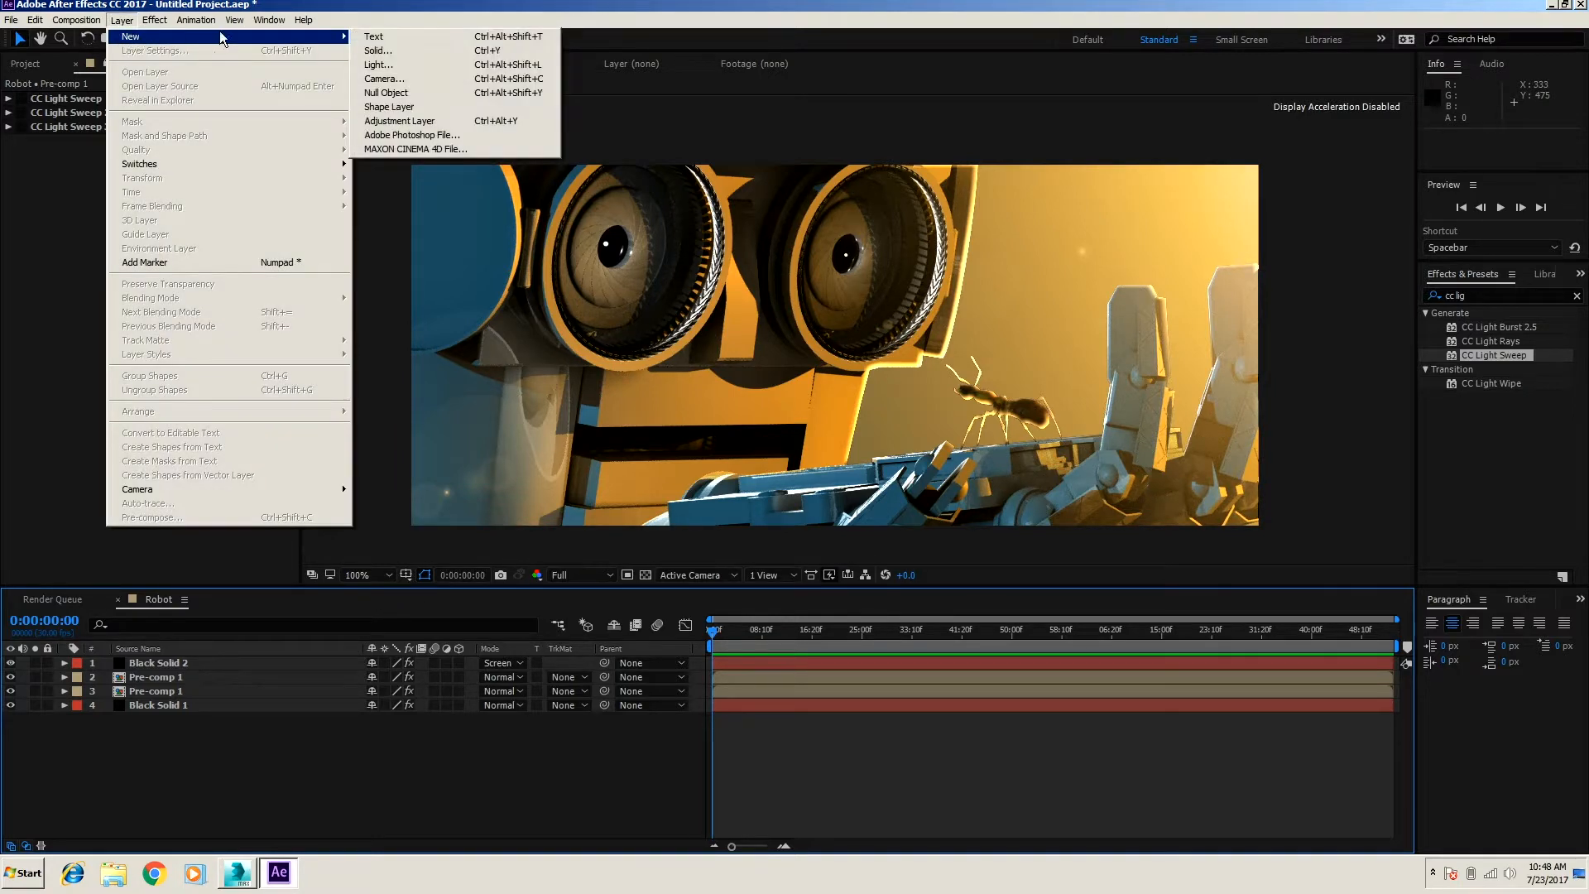
{"action": "left_click", "coordinate": [399, 121]}
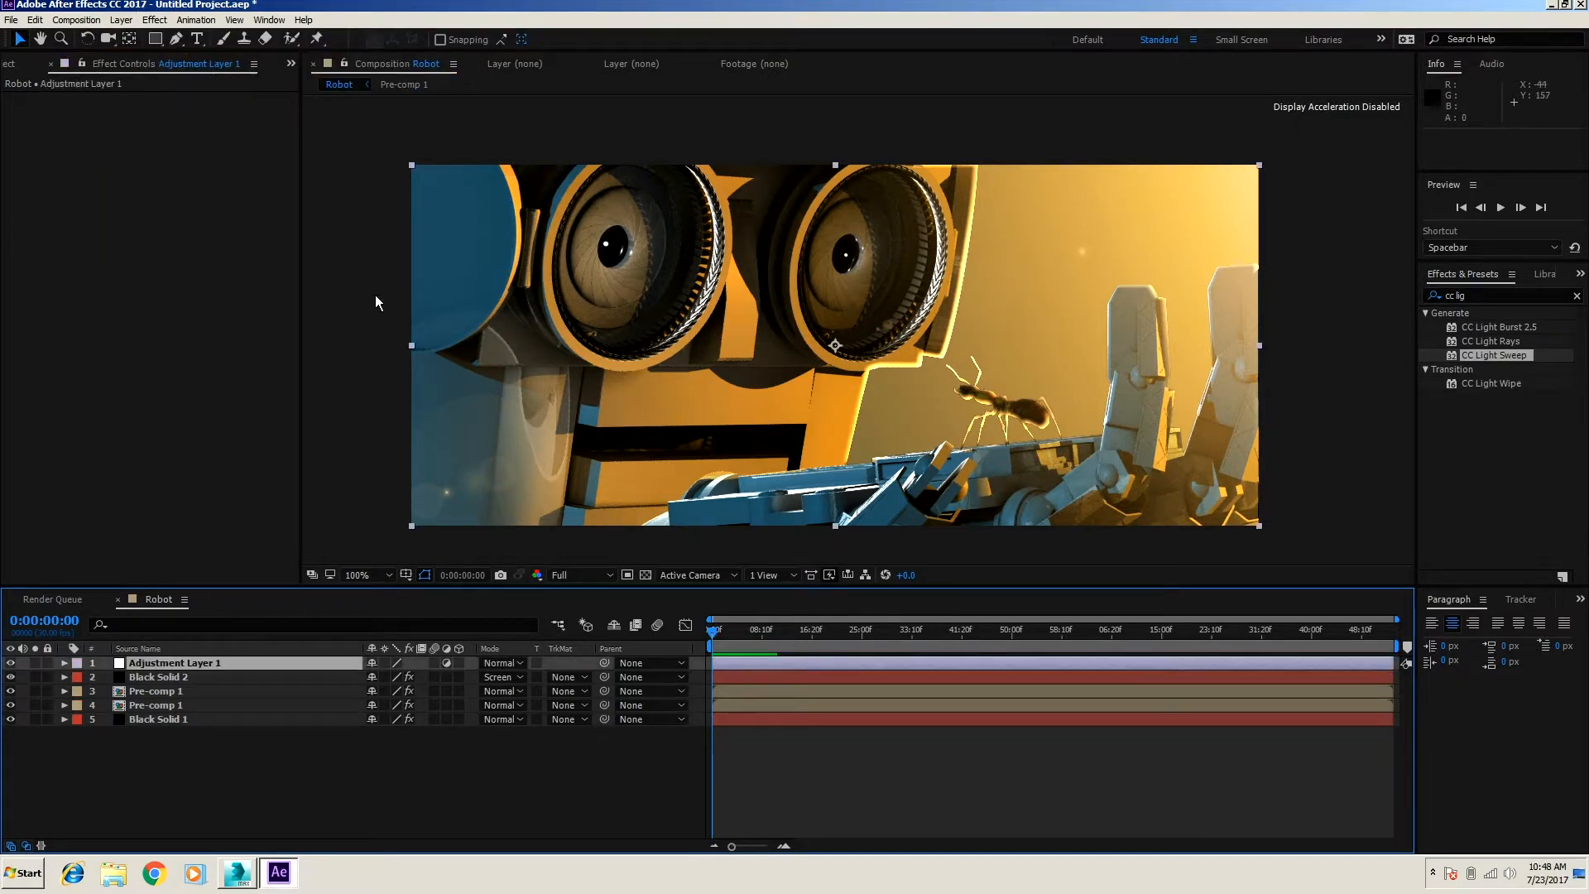
{"action": "left_click", "coordinate": [155, 19]}
{"action": "mouse_move", "coordinate": [193, 157]}
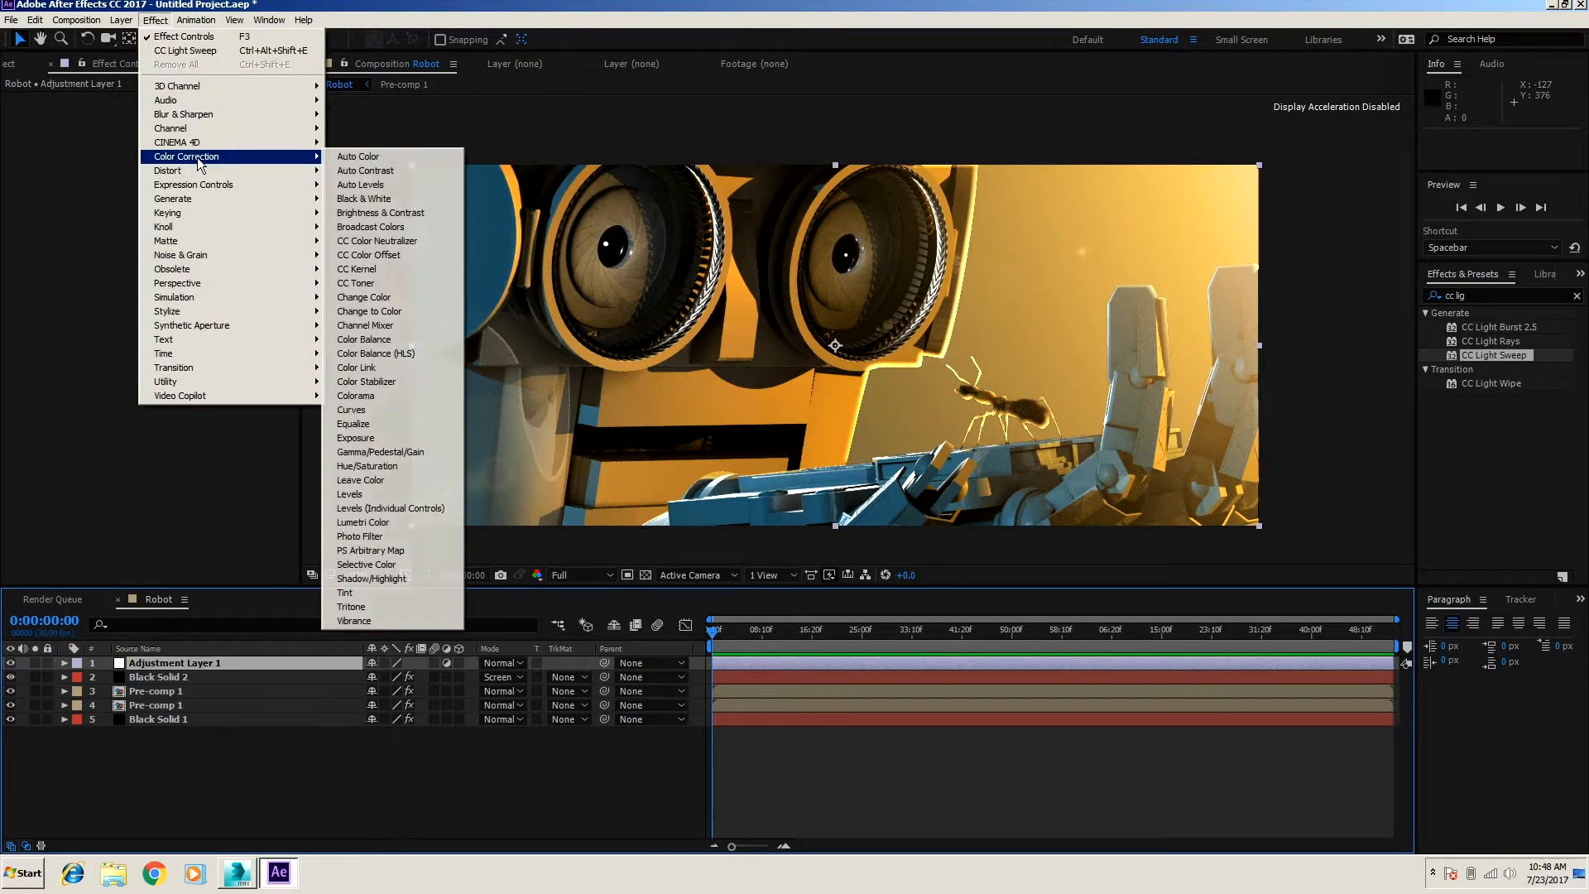
{"action": "left_click", "coordinate": [381, 214]}
{"action": "mouse_move", "coordinate": [162, 113]}
{"action": "left_mouse_down"}
{"action": "mouse_move", "coordinate": [178, 126]}
{"action": "mouse_move", "coordinate": [182, 112]}
{"action": "left_mouse_up"}
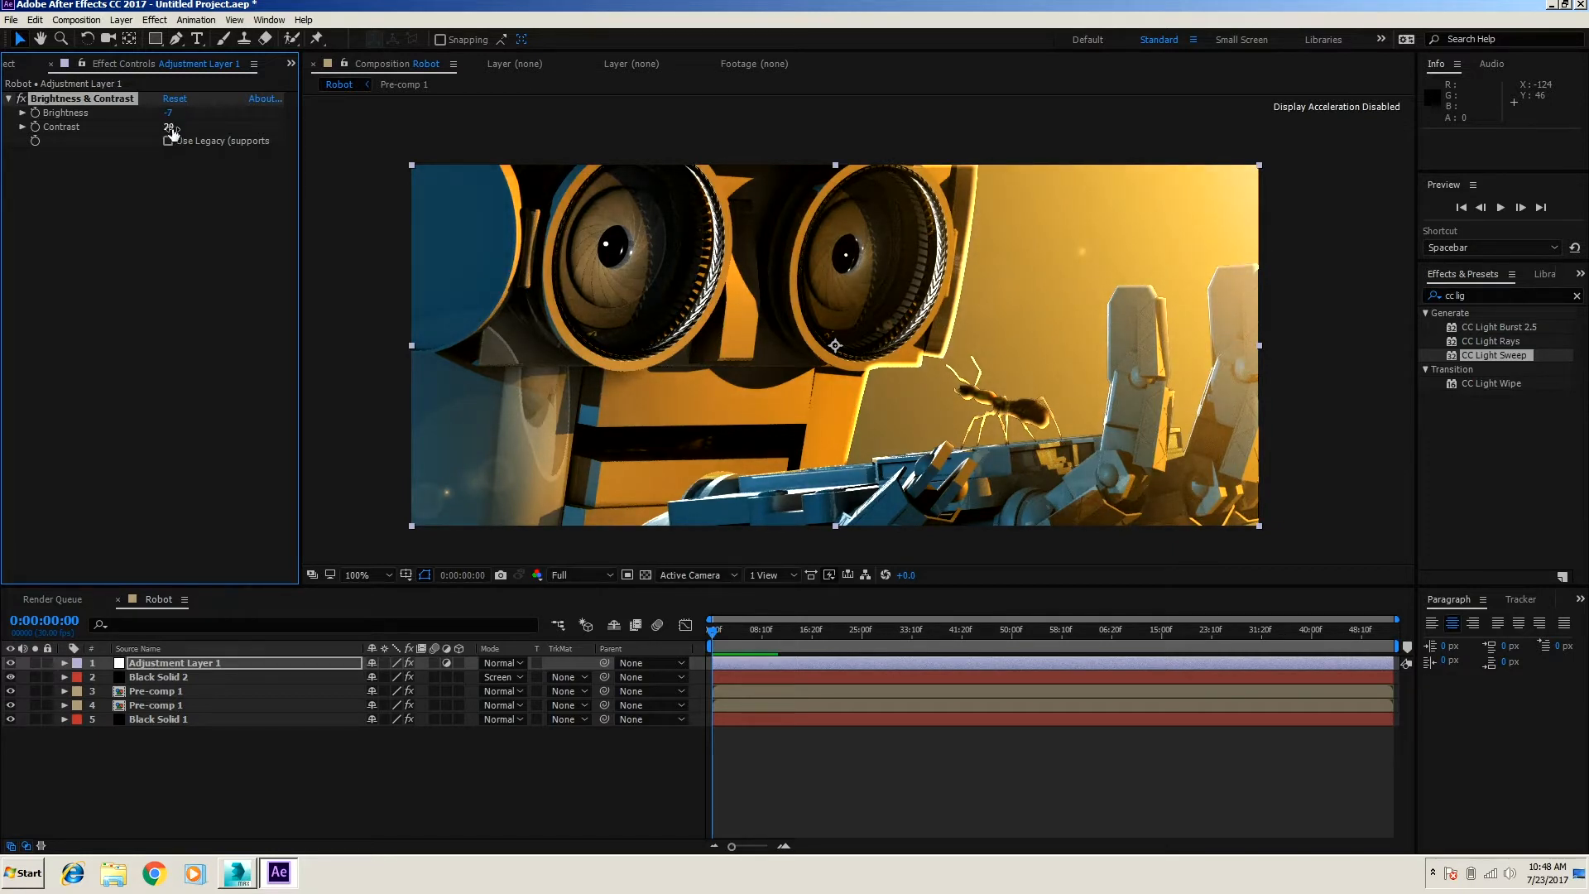
{"action": "left_click_drag", "start_coordinate": [182, 126], "coordinate": [172, 127]}
Step: Apply the Vibrance effect to the adjustment layer, set Vibrance to 34, and deselect the layer
{"action": "left_click", "coordinate": [155, 20]}
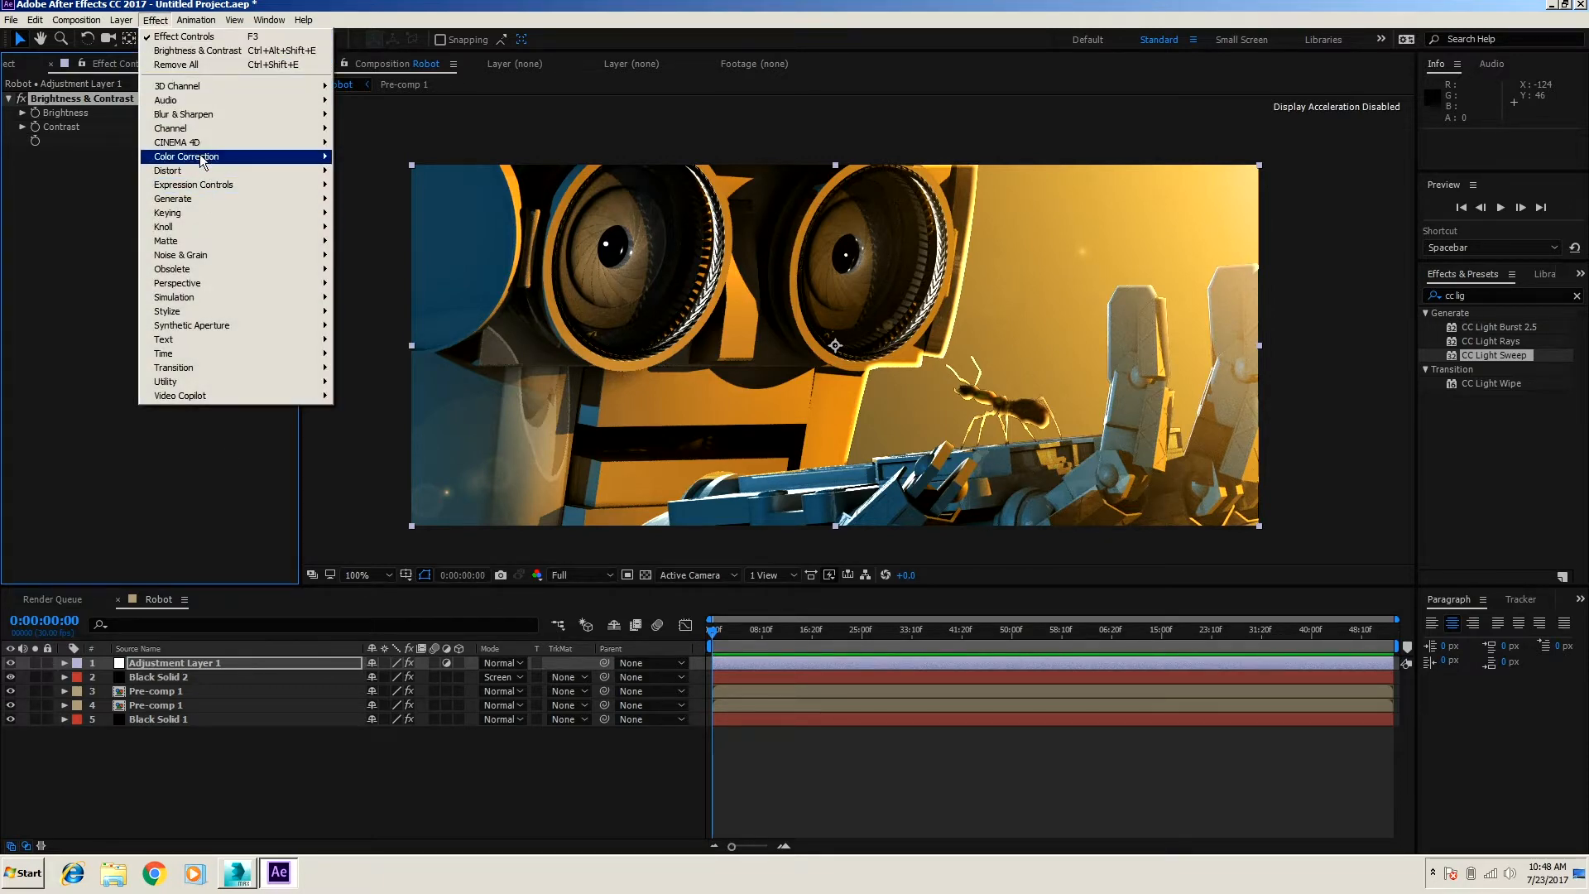
{"action": "mouse_move", "coordinate": [203, 157]}
{"action": "left_click", "coordinate": [391, 619]}
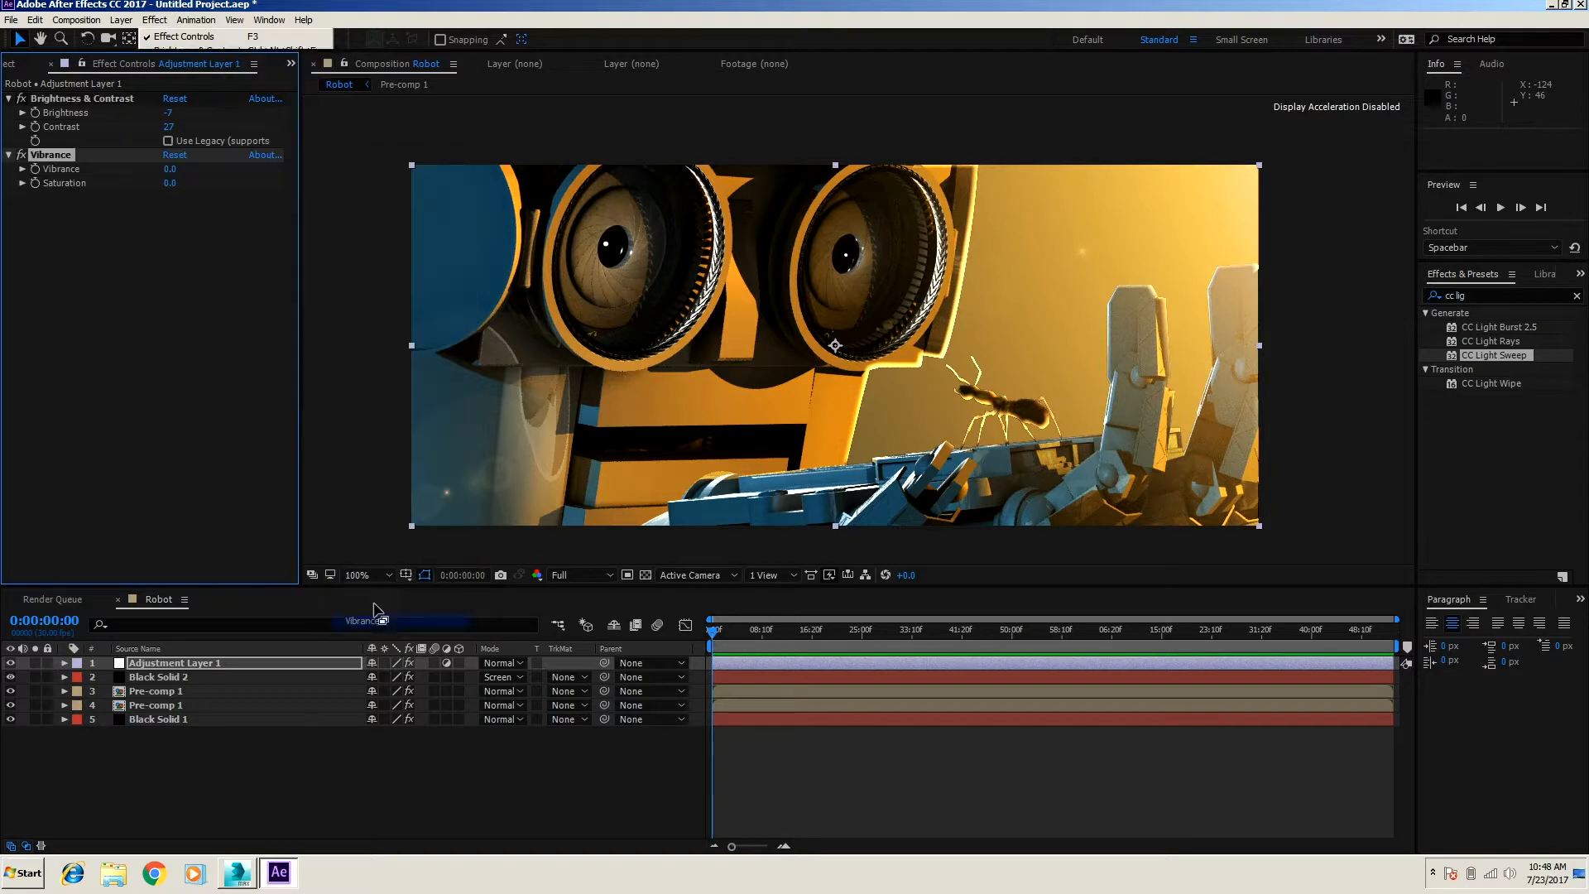
{"action": "left_click_drag", "start_coordinate": [169, 169], "coordinate": [190, 169]}
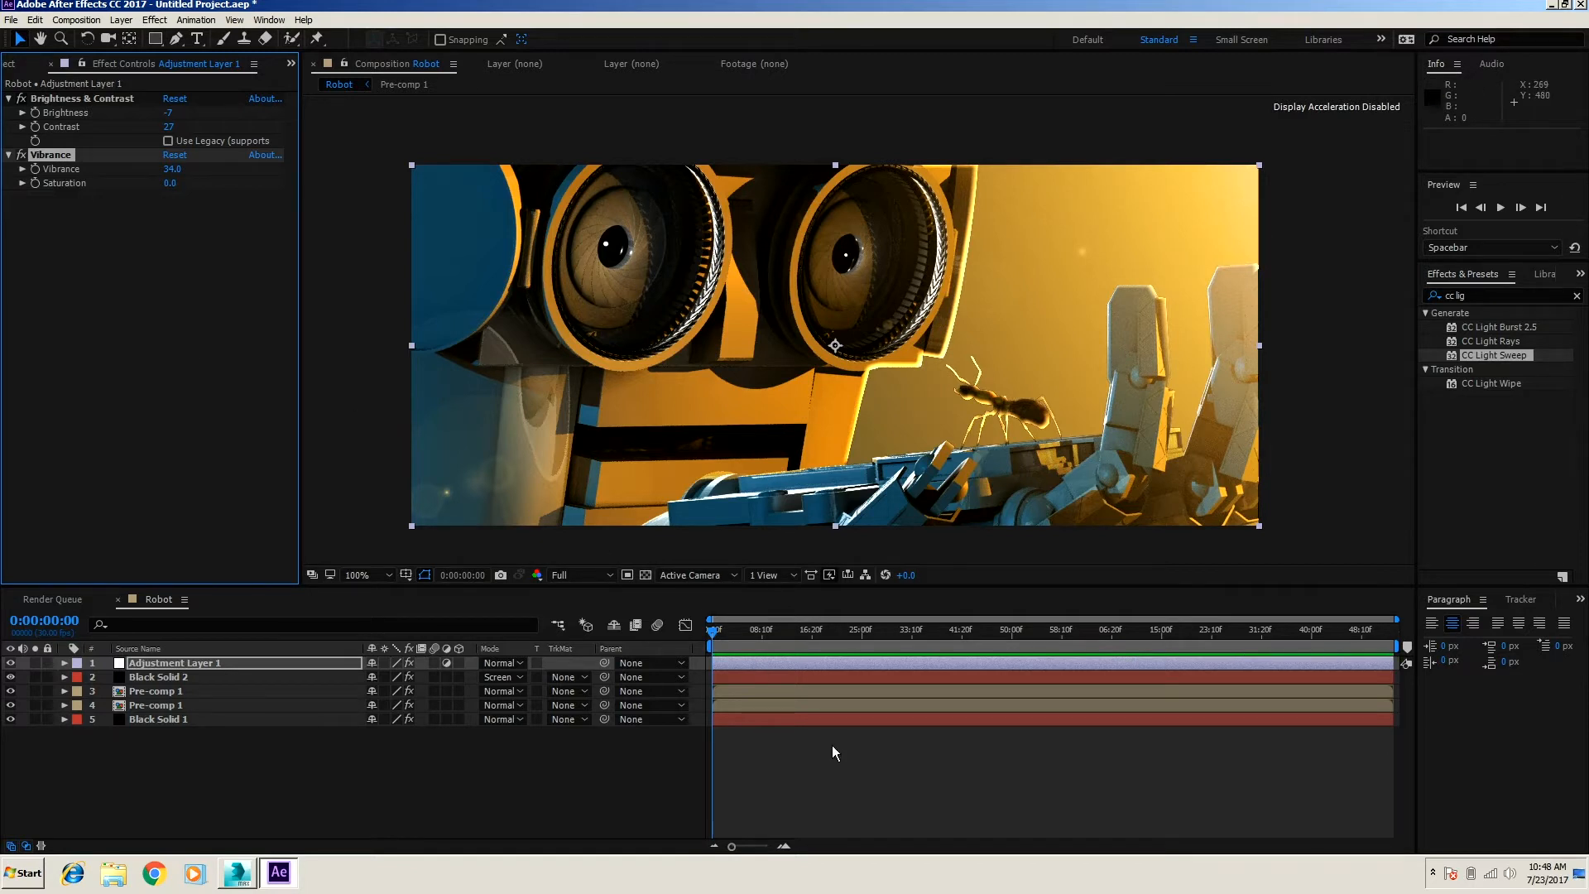
{"action": "left_click", "coordinate": [819, 762]}
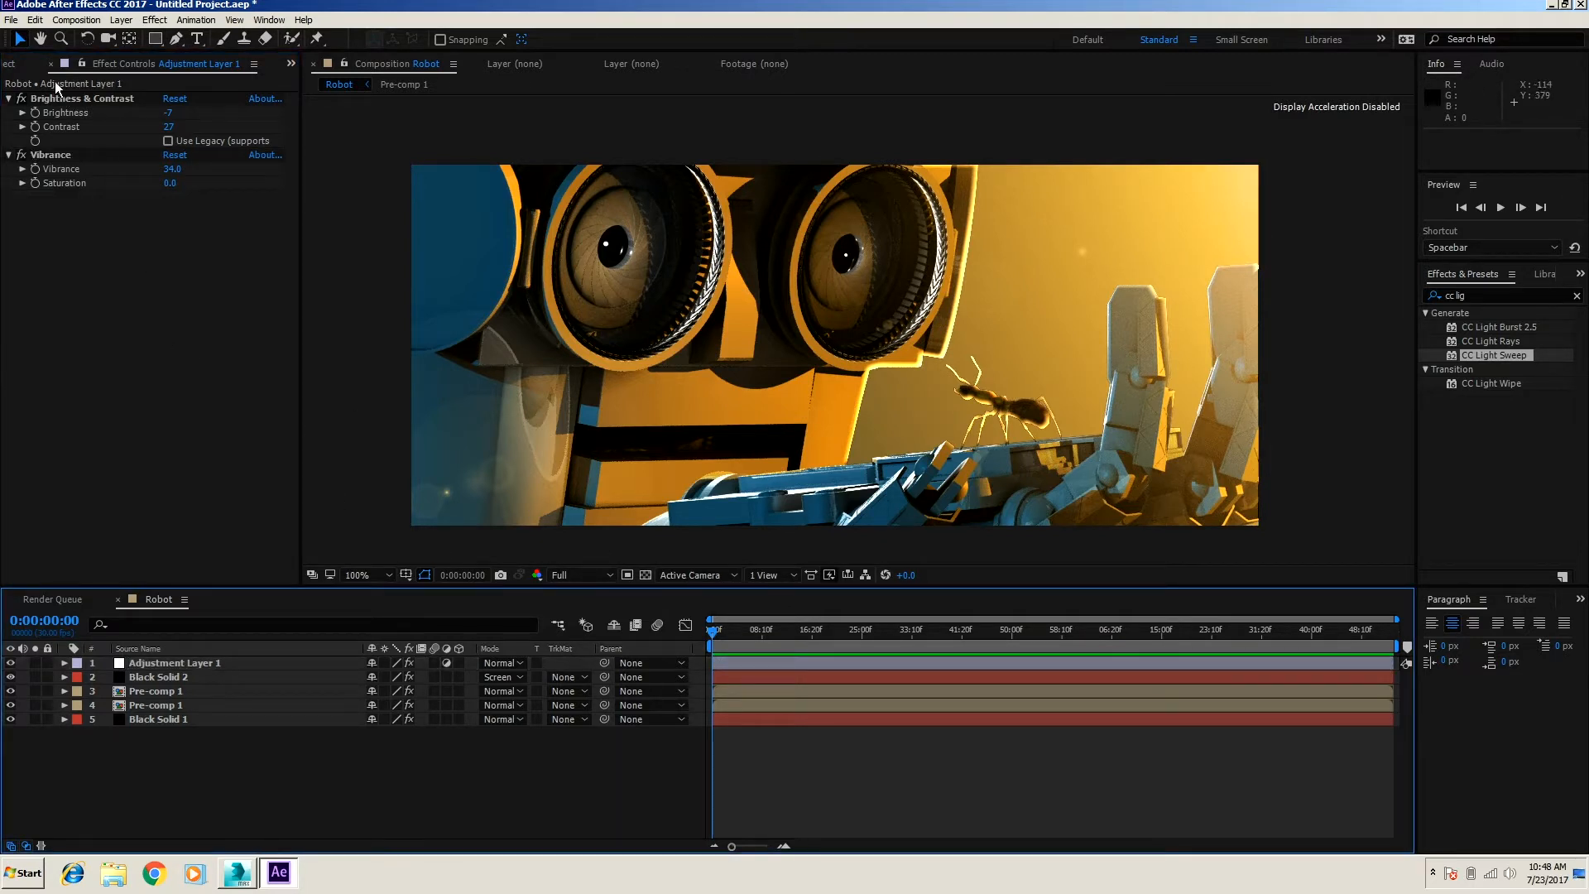
Step: View the Original.png footage for comparison and return to the Robot composition
{"action": "left_click", "coordinate": [8, 64]}
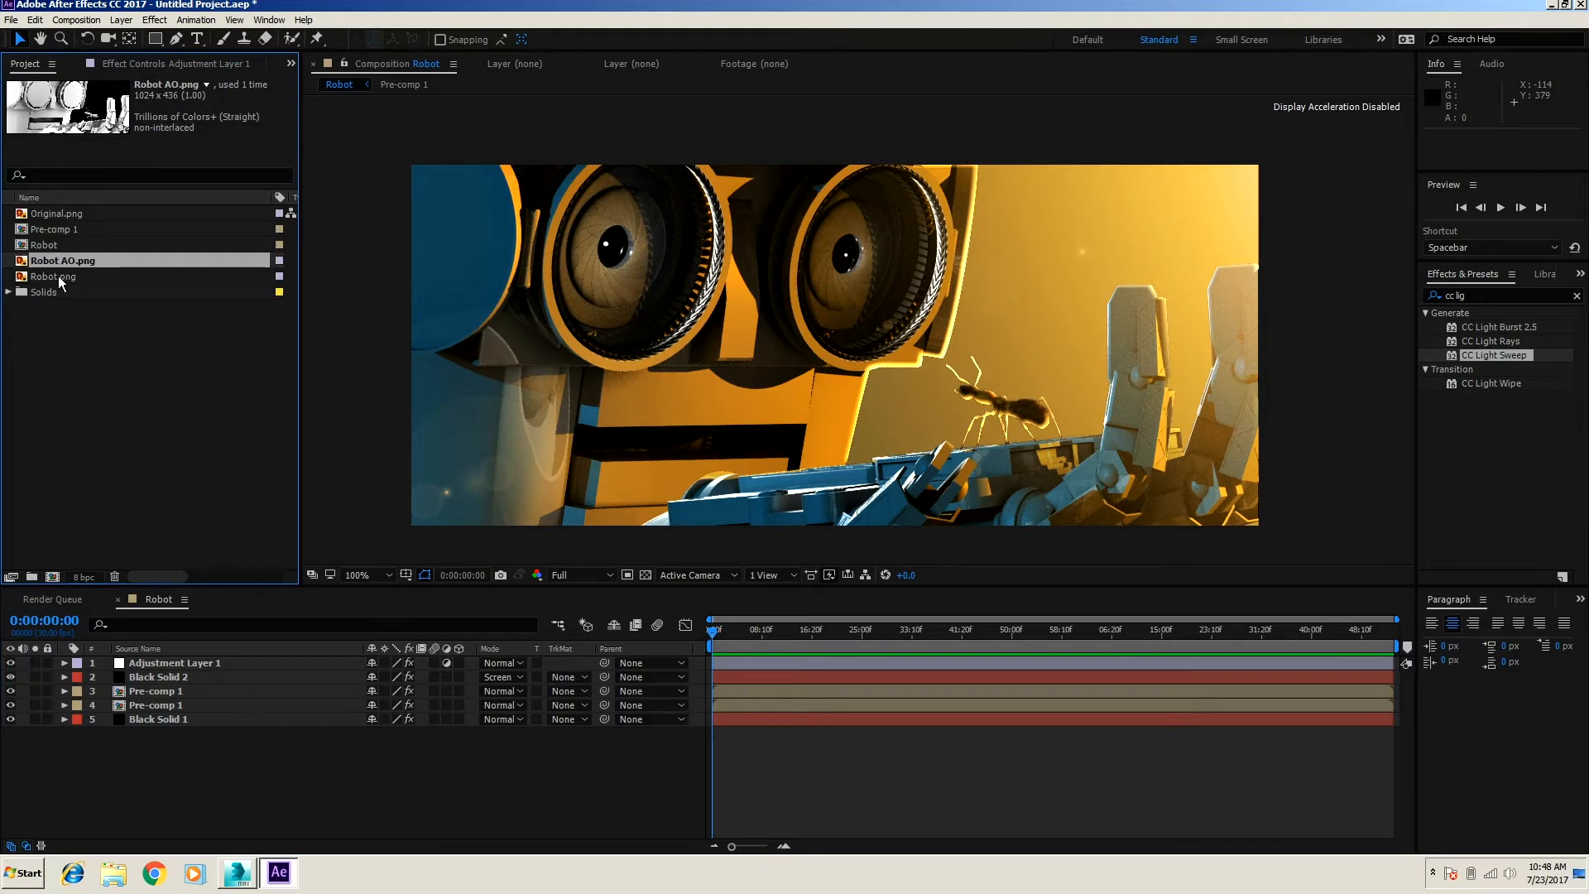
{"action": "double_click", "coordinate": [54, 214]}
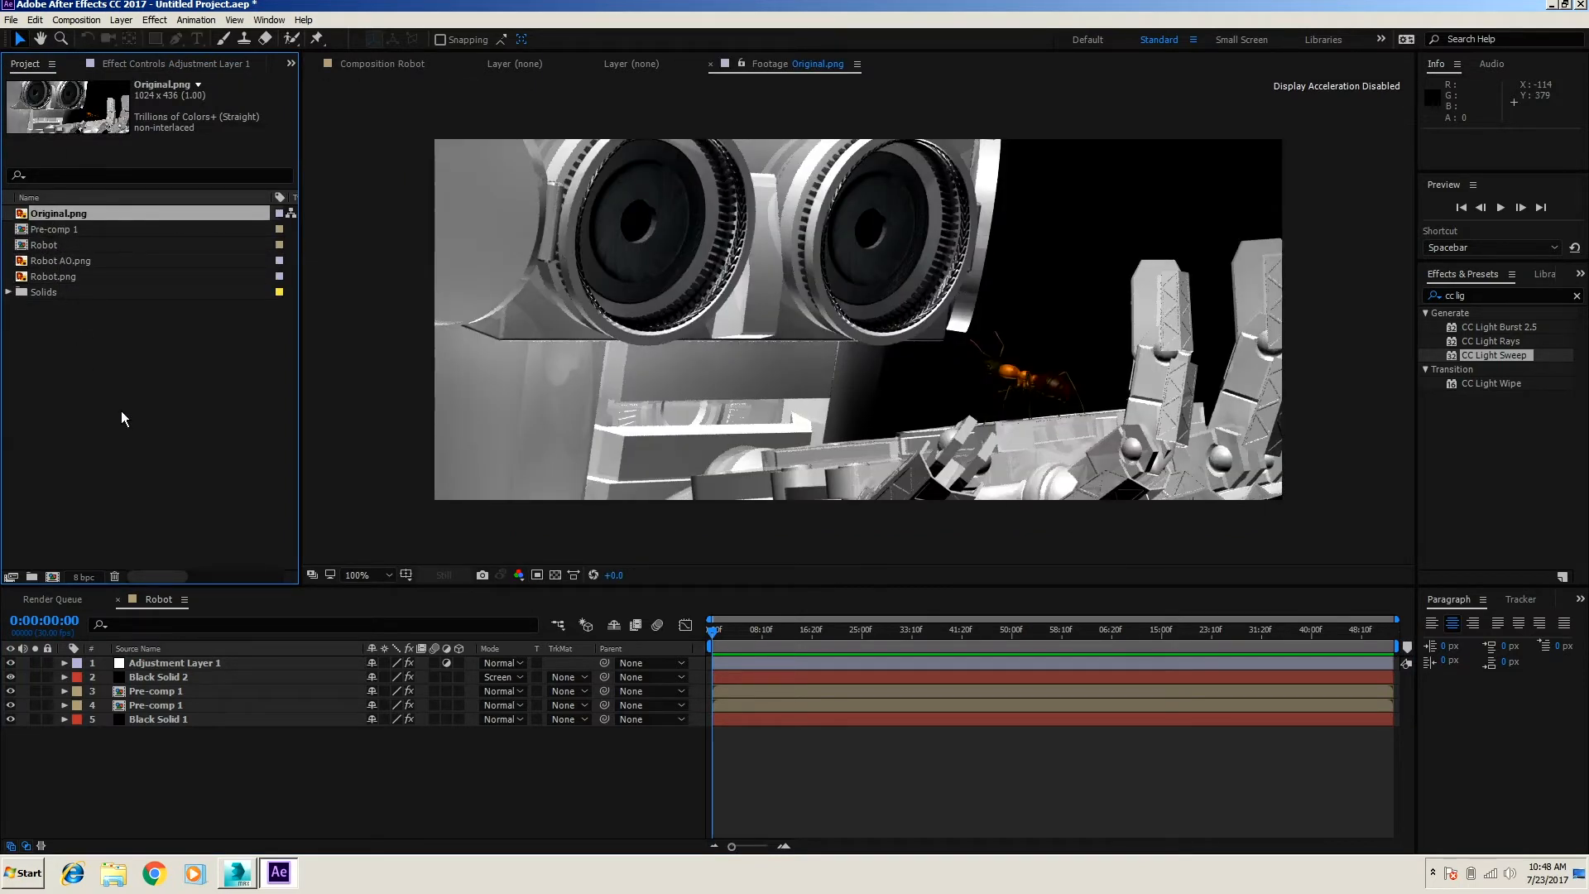
{"action": "double_click", "coordinate": [63, 244]}
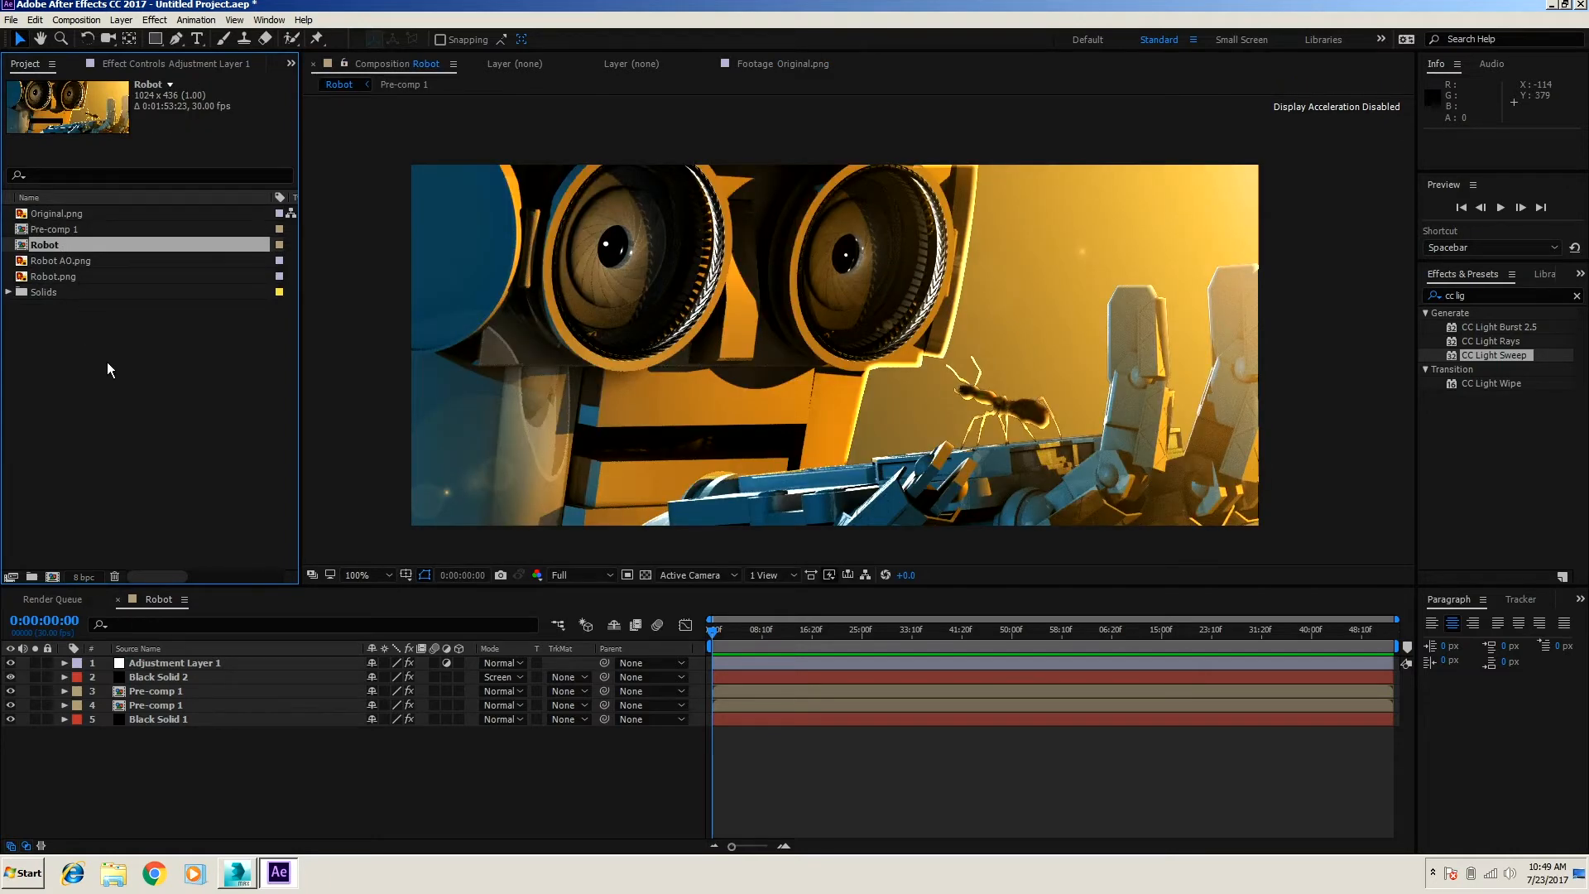